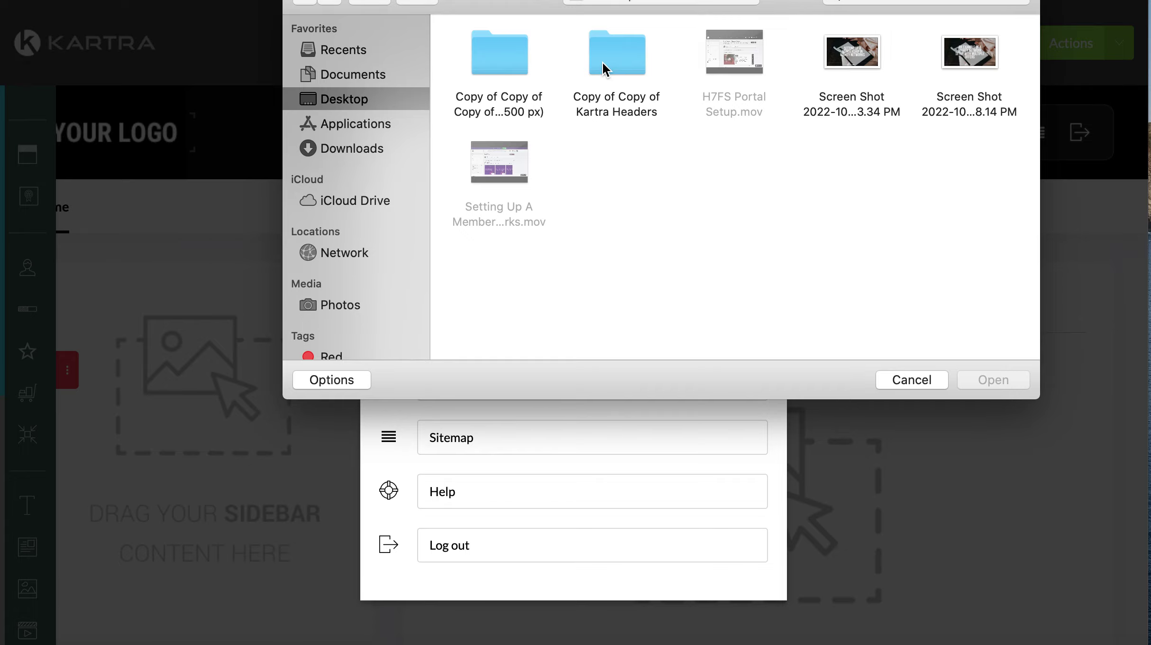
left_click(350, 149)
scroll(520, 82, "down", 3)
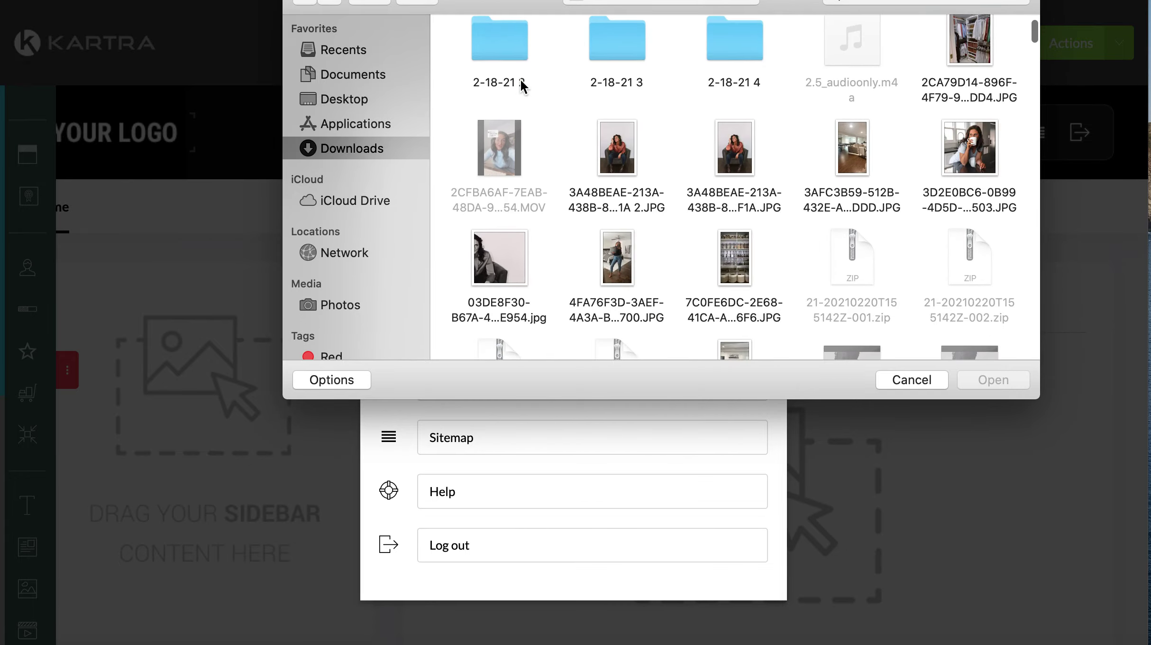
scroll(521, 84, "down", 10)
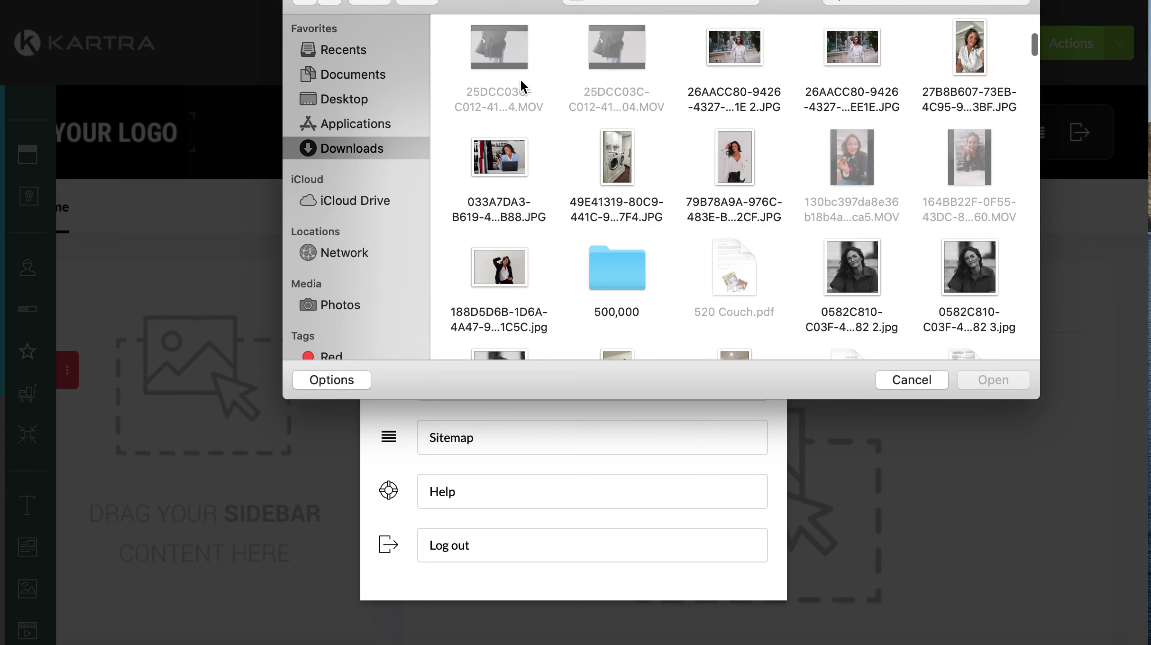
scroll(521, 86, "down", 10)
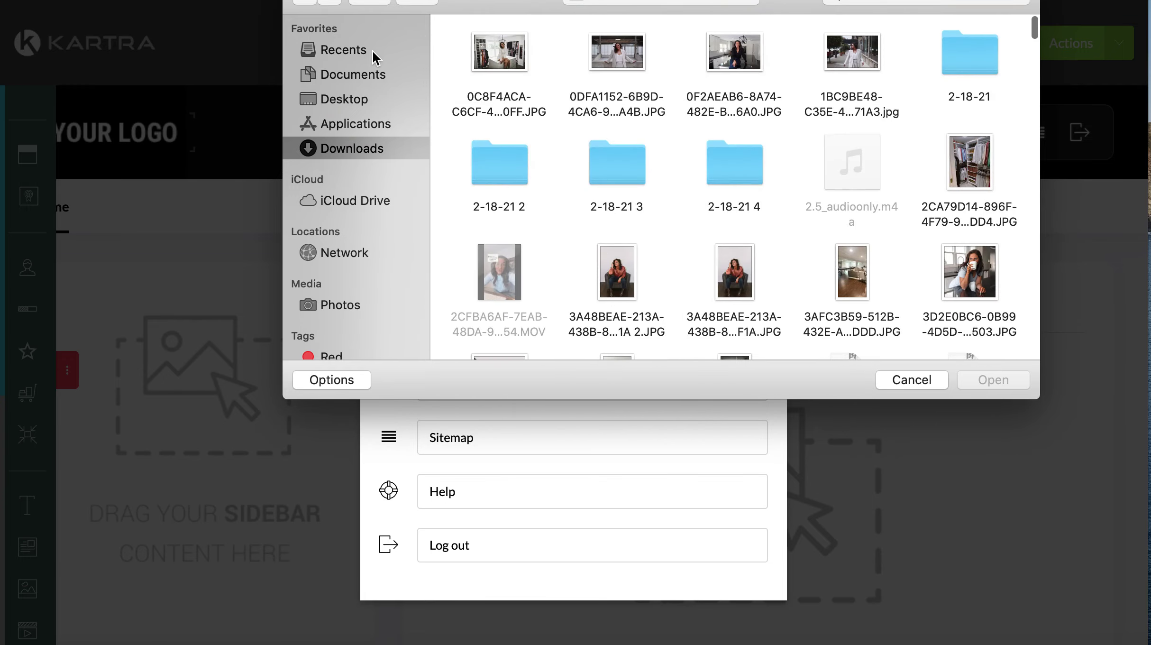
left_click(374, 53)
left_click(930, 380)
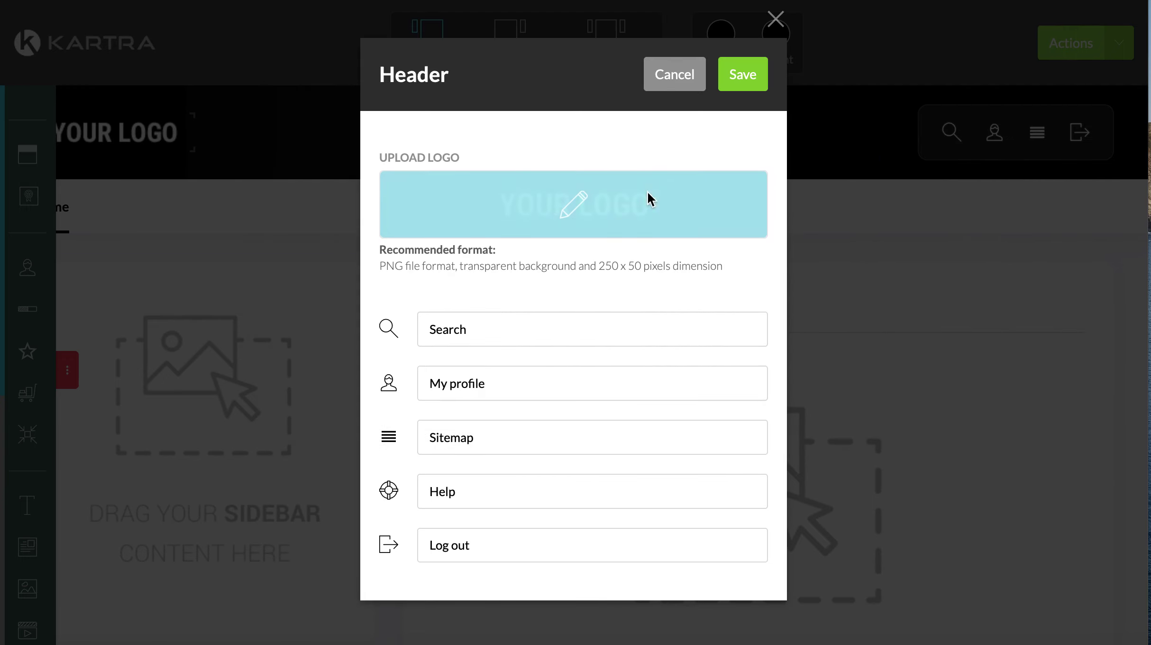
left_click(688, 81)
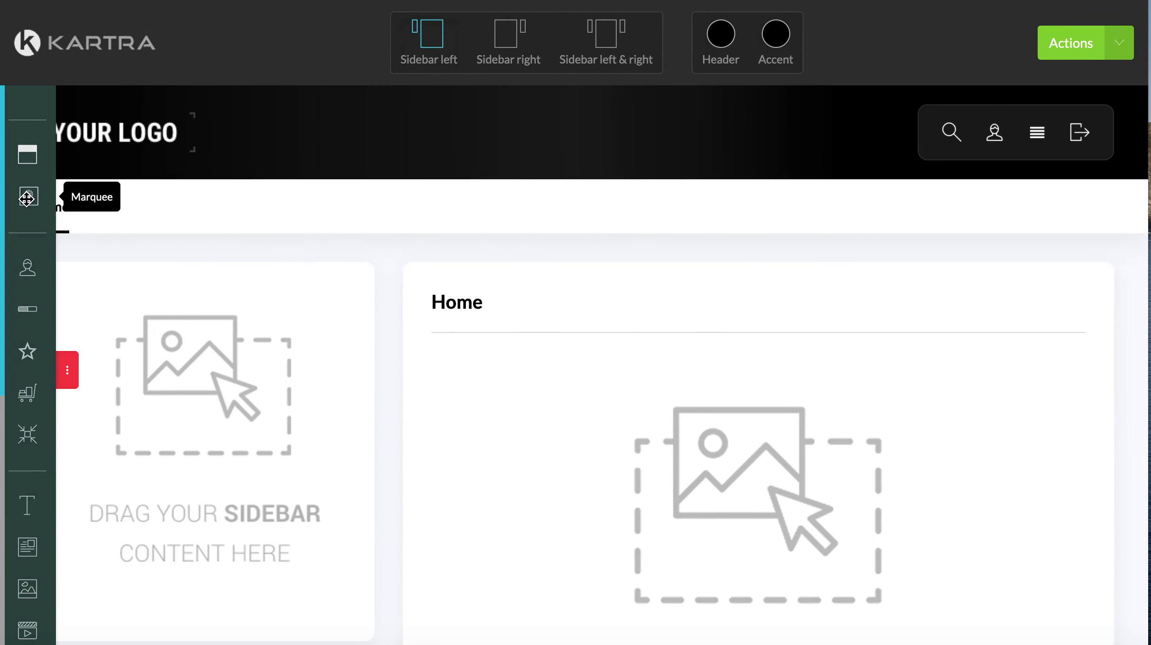
Add a Marquee element to the top header area and set its header text to "MEMBERSHIP XYZ"
left_click_drag(27, 195, 253, 199)
left_click(407, 182)
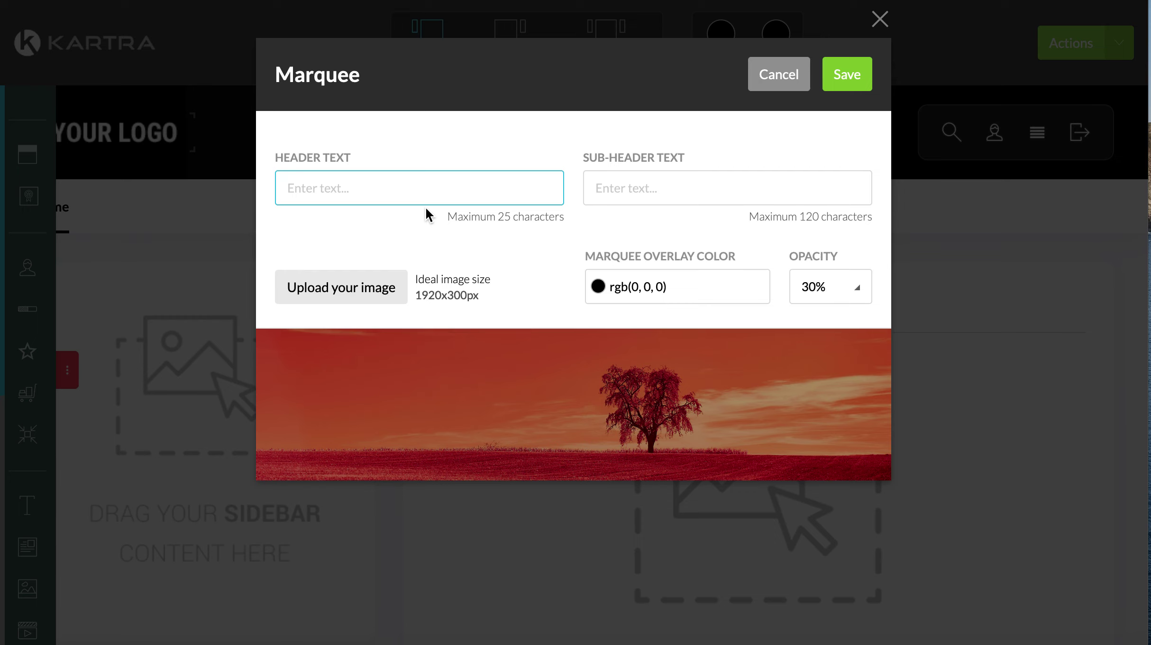
type("MEMBERSHIP")
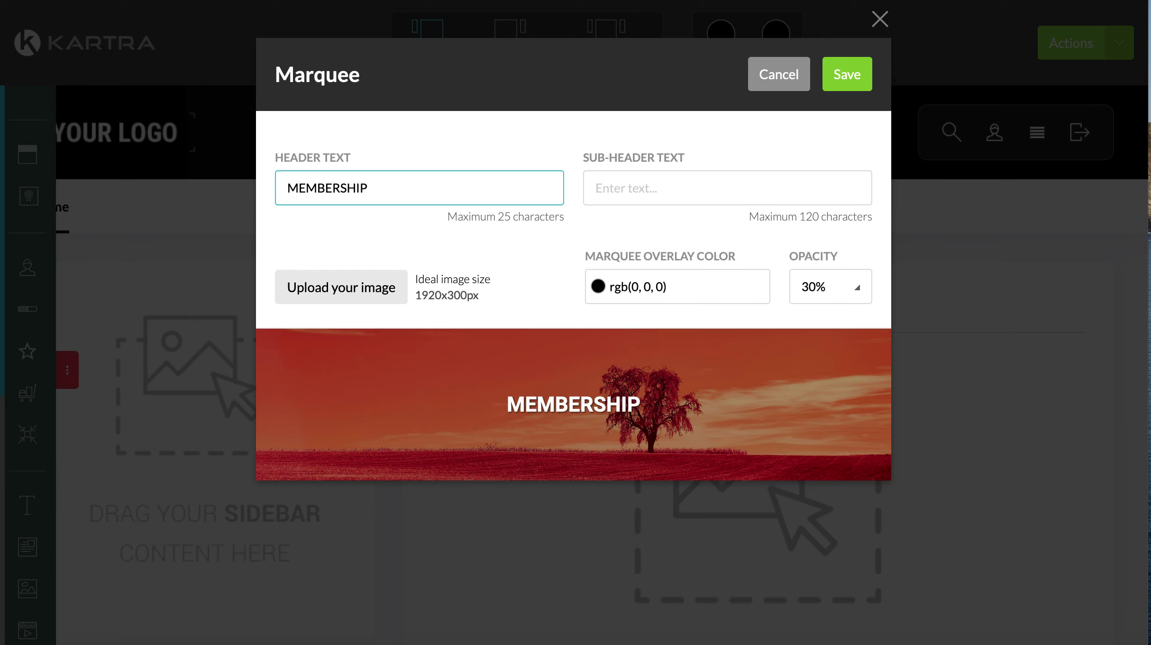
type(" XYZ")
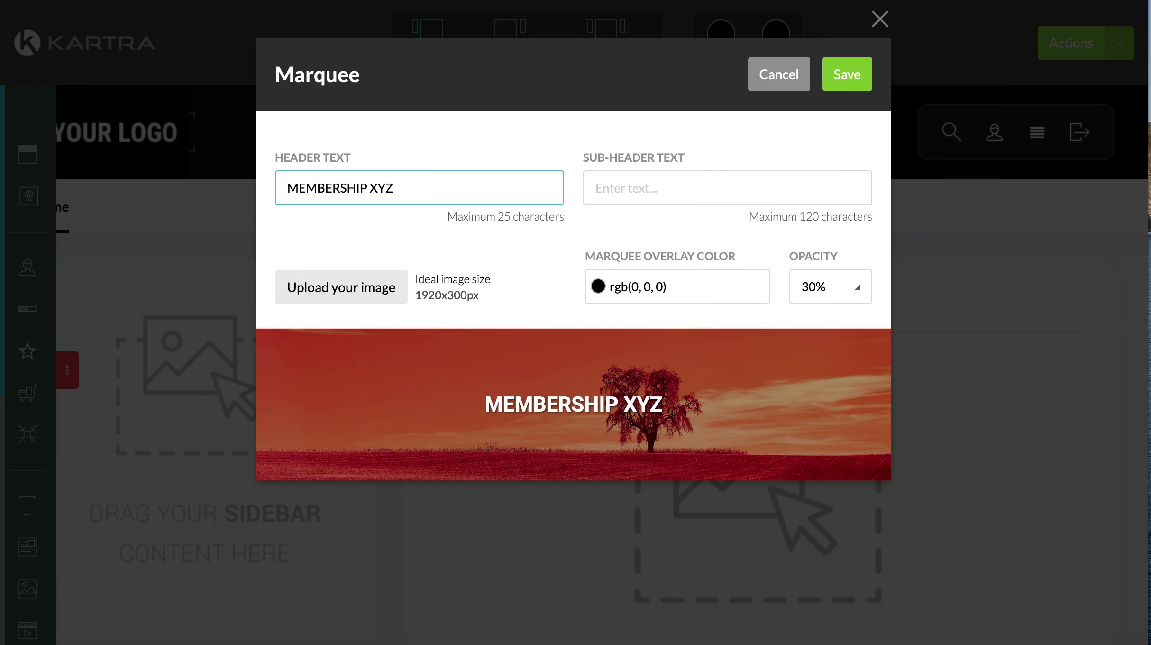
Upload the purchase agreement clipboard photo as the marquee background image and save the marquee
left_click(401, 287)
double_click(488, 58)
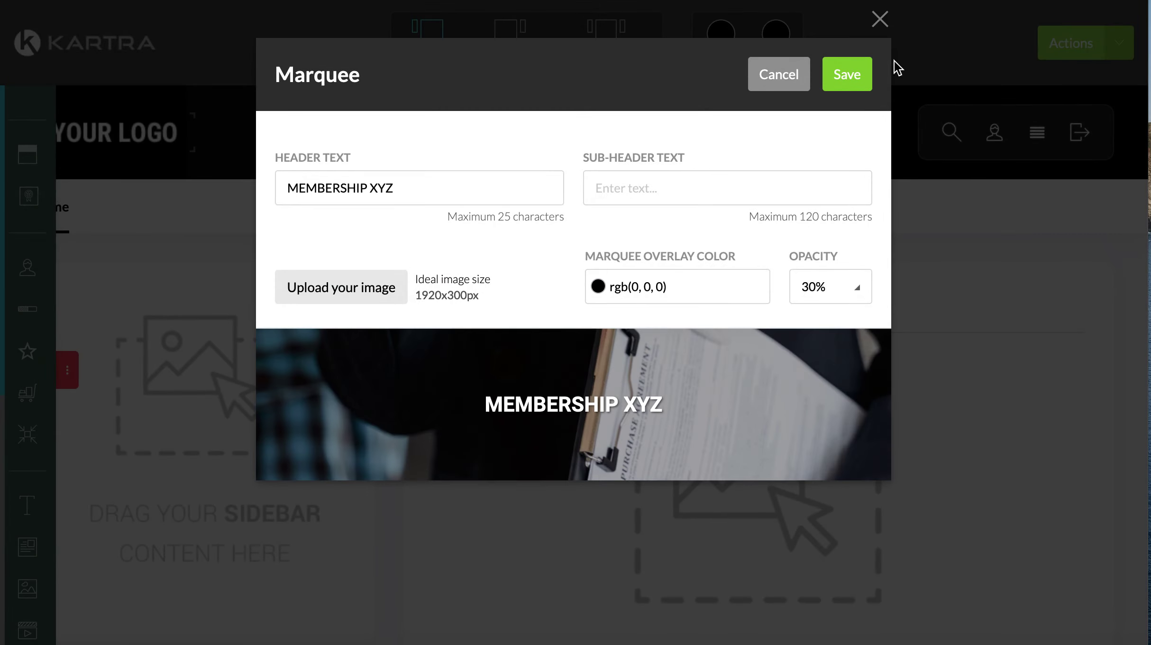
left_click(864, 76)
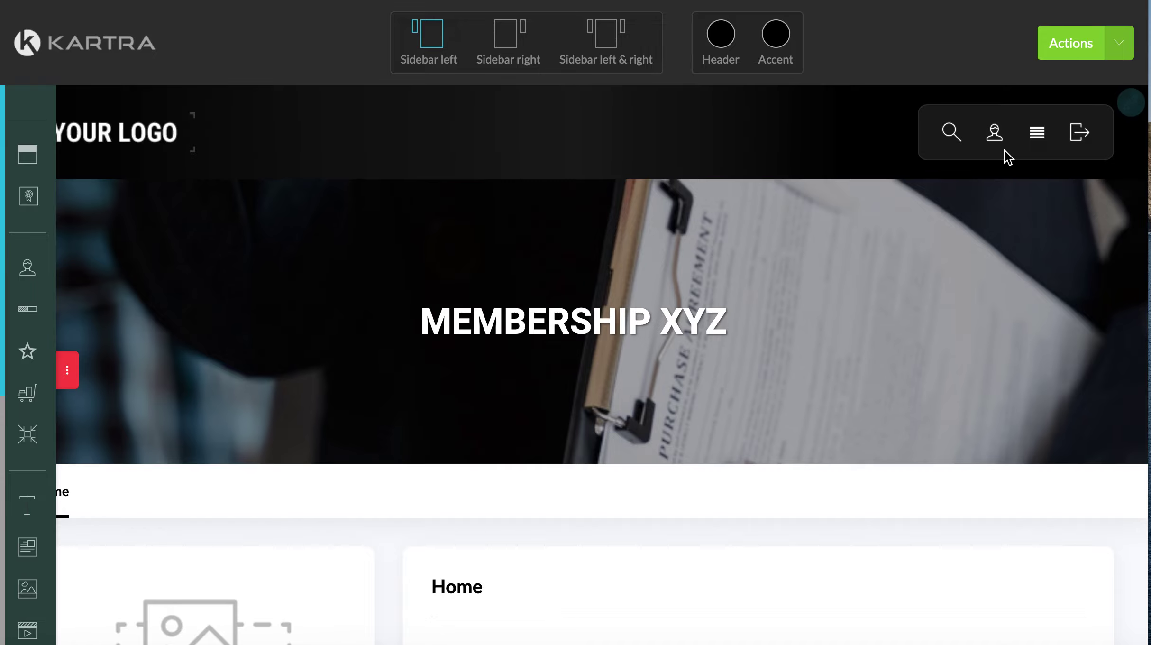
Edit the marquee to add the sub-header text "home of the xyz" and save it
left_click(1093, 198)
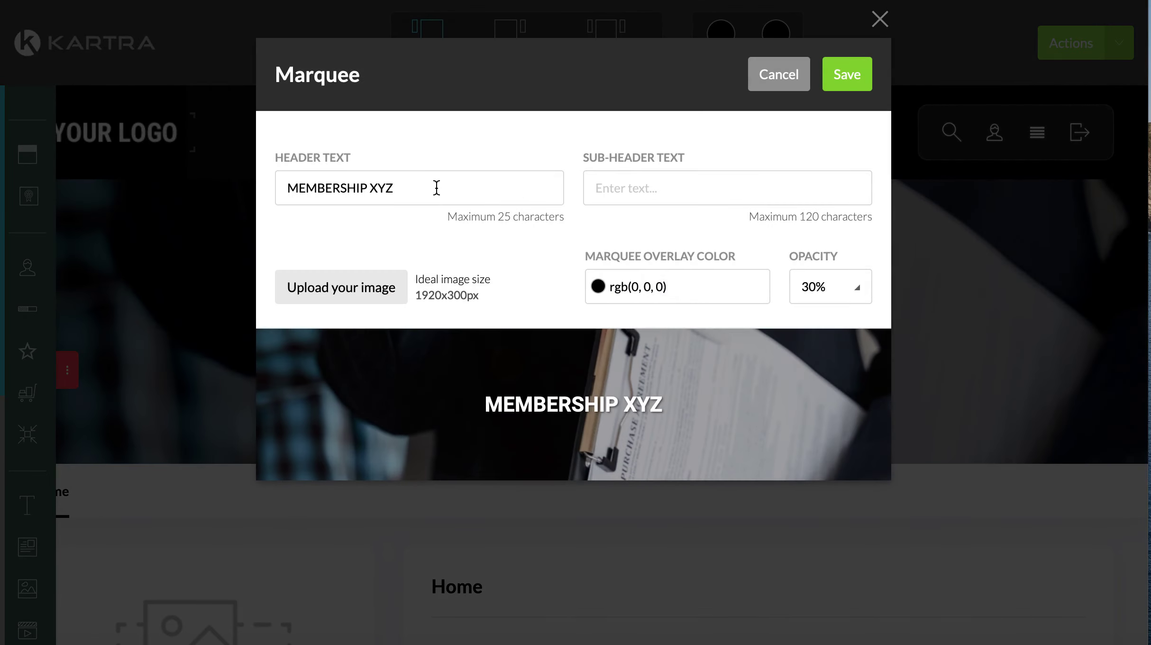
left_click(663, 195)
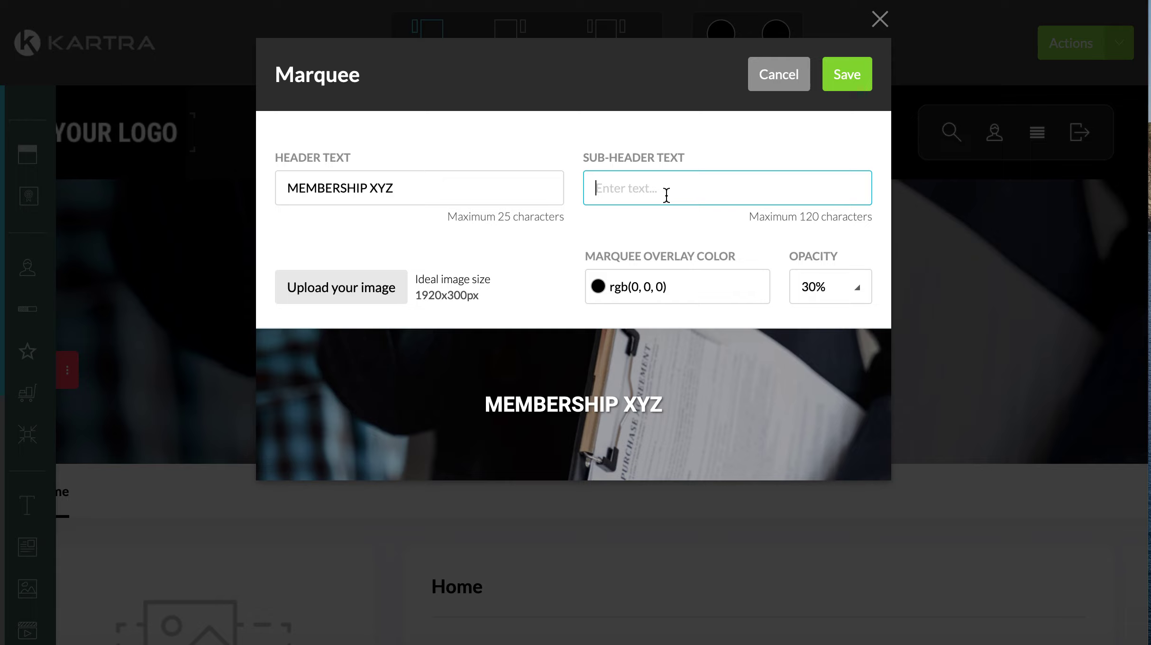
type("hom")
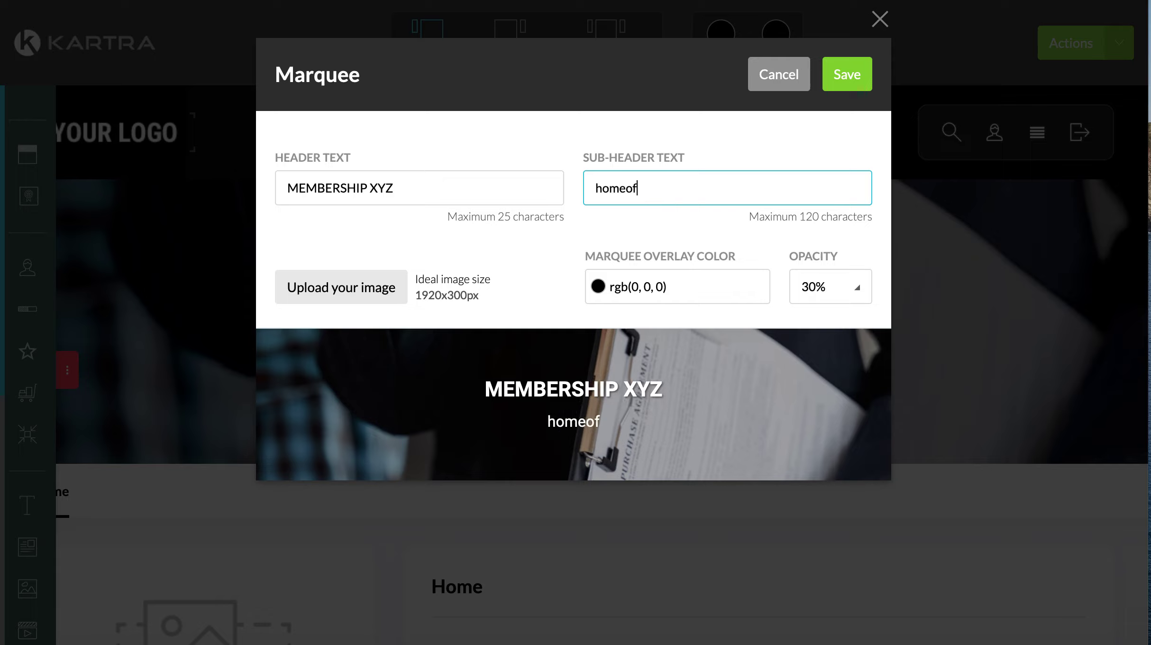
type("e of the. y")
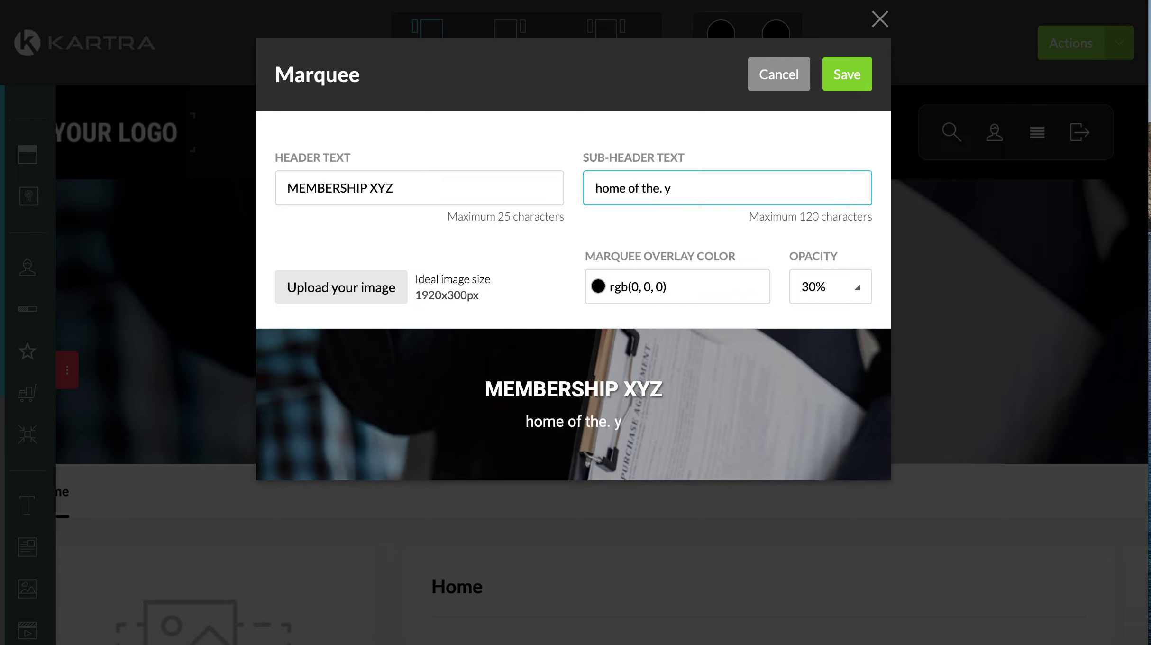
key("BackSpace")
key("BackSpace")
key("BackSpace")
type(" xy")
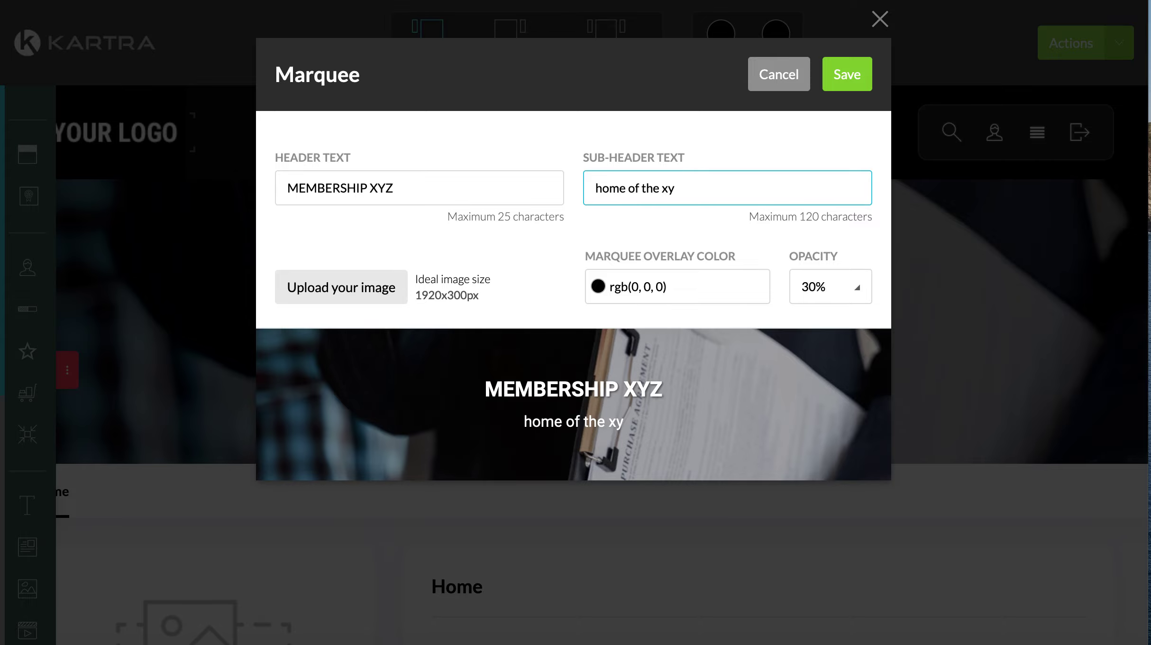
type("z")
left_click(850, 83)
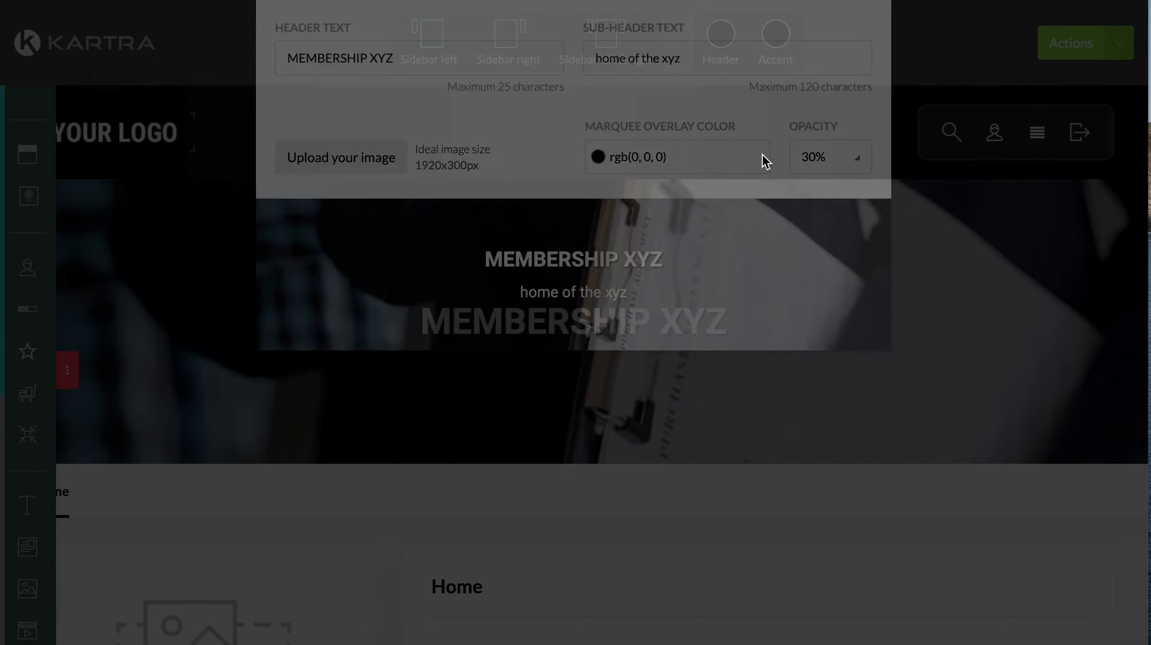
Examine the navigation menu's category settings and the Home category's name field, and close the settings
scroll(633, 273, "down", 3)
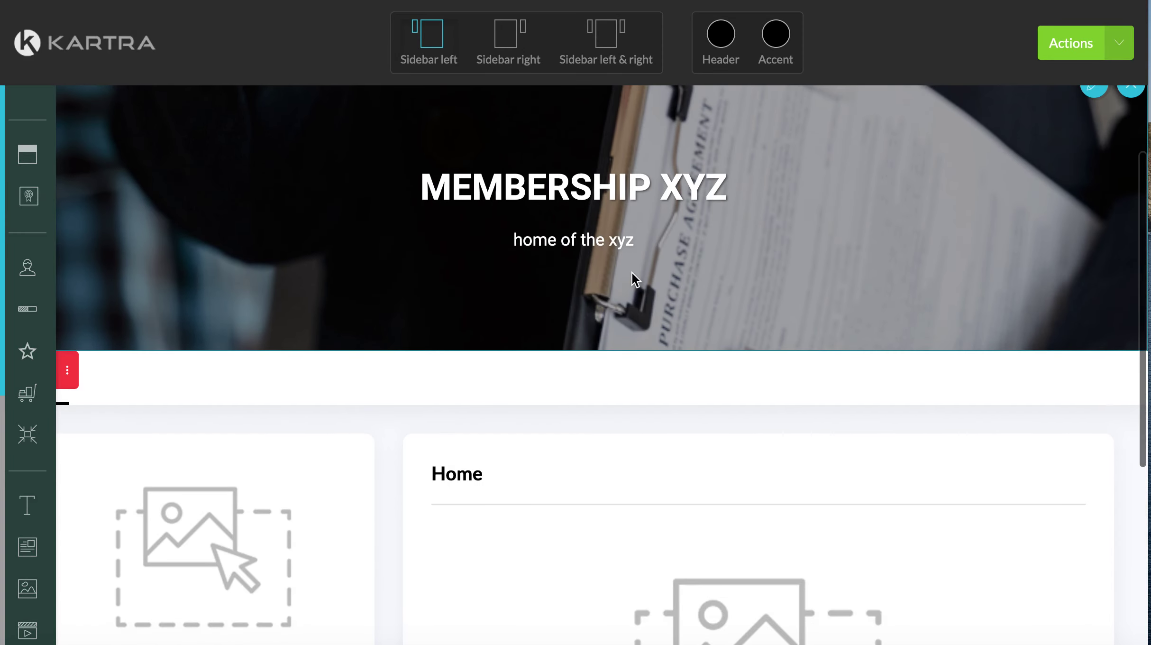
scroll(633, 273, "up", 3)
scroll(632, 273, "down", 2)
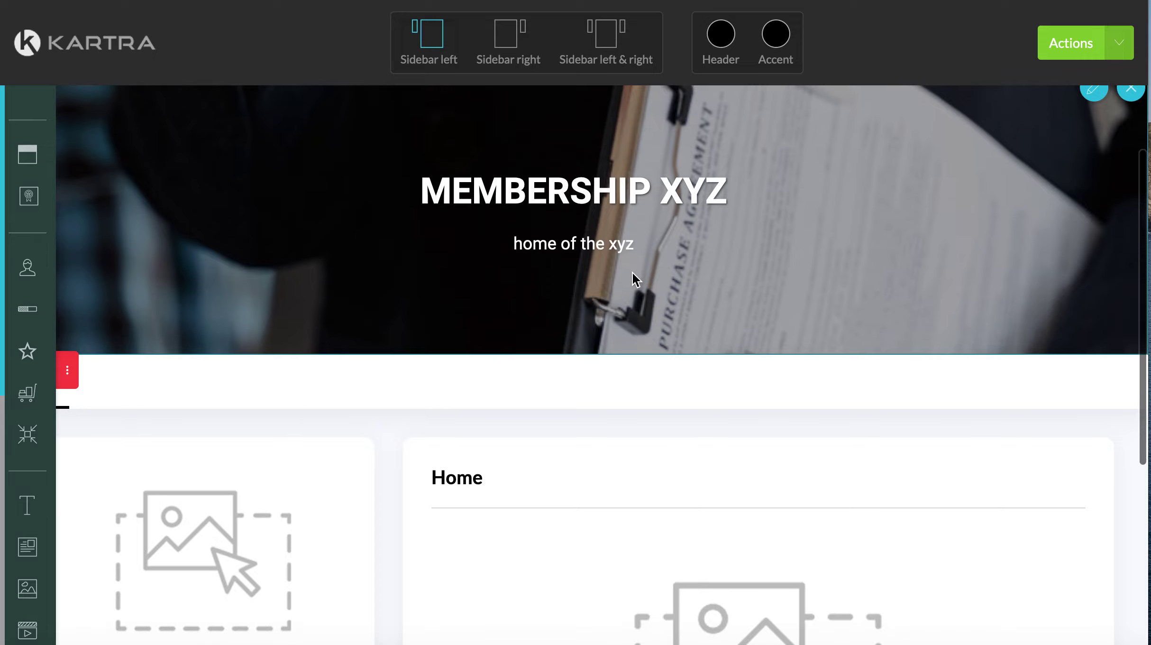
scroll(515, 295, "down", 1)
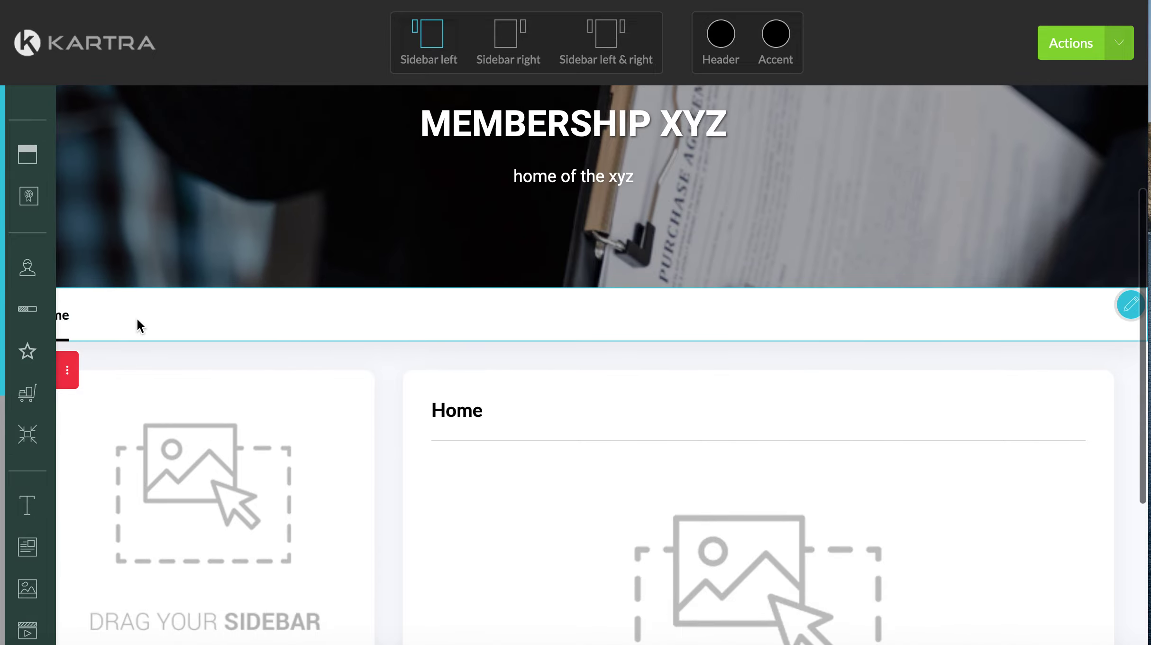
left_click(1125, 308)
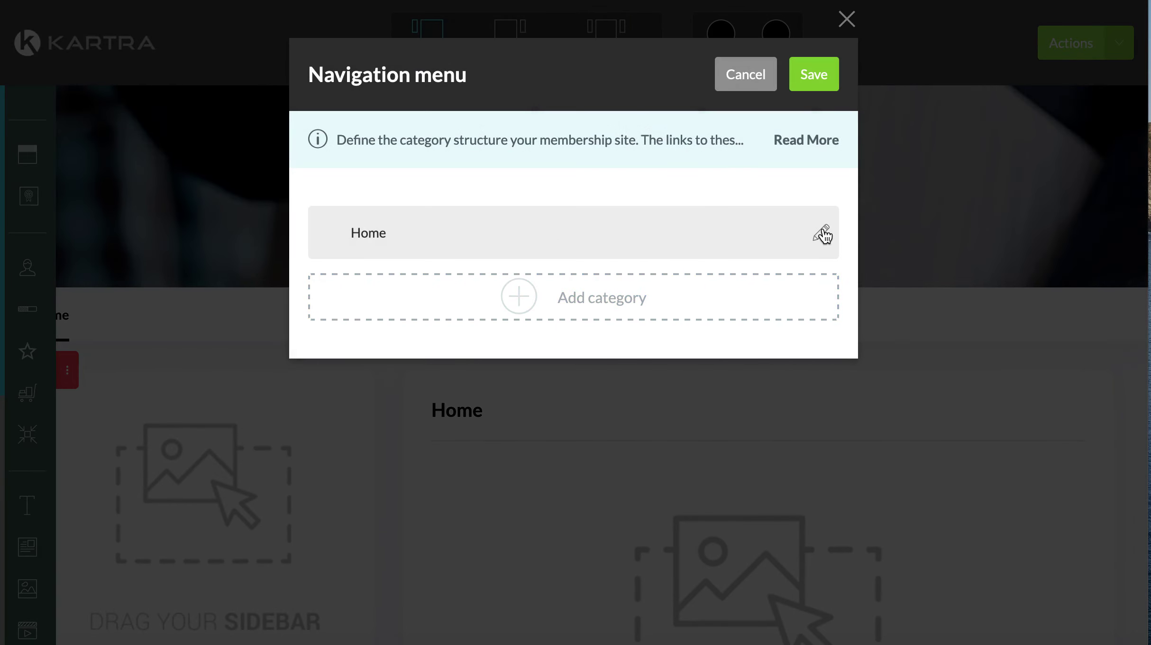
left_click(823, 232)
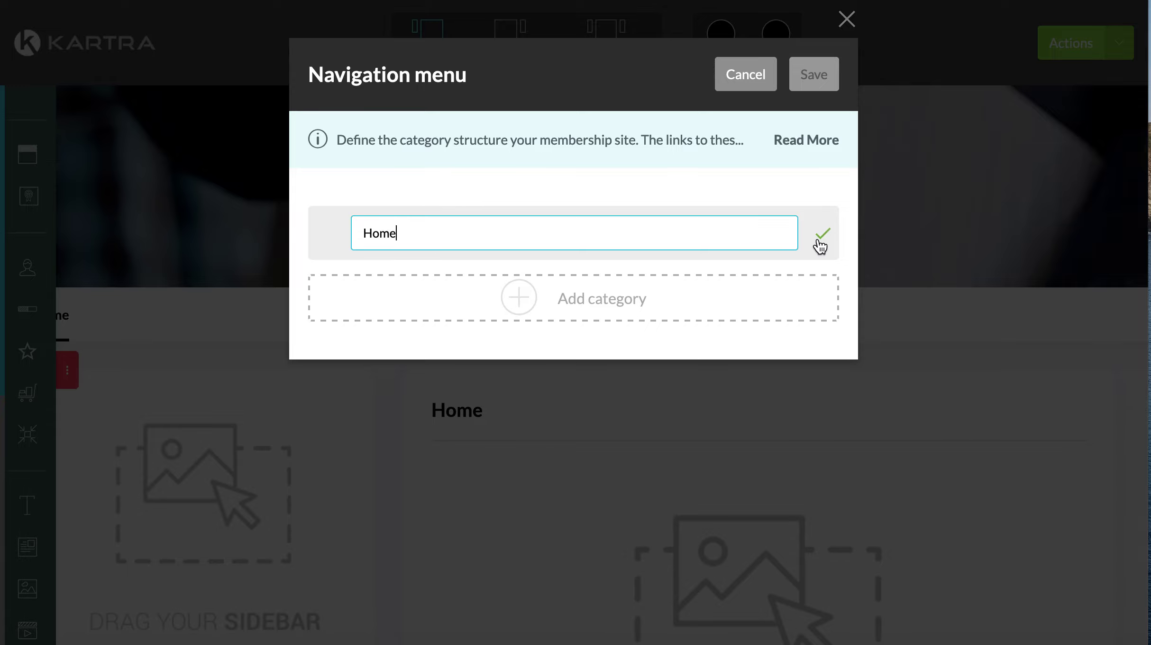
left_click(820, 240)
left_click(857, 29)
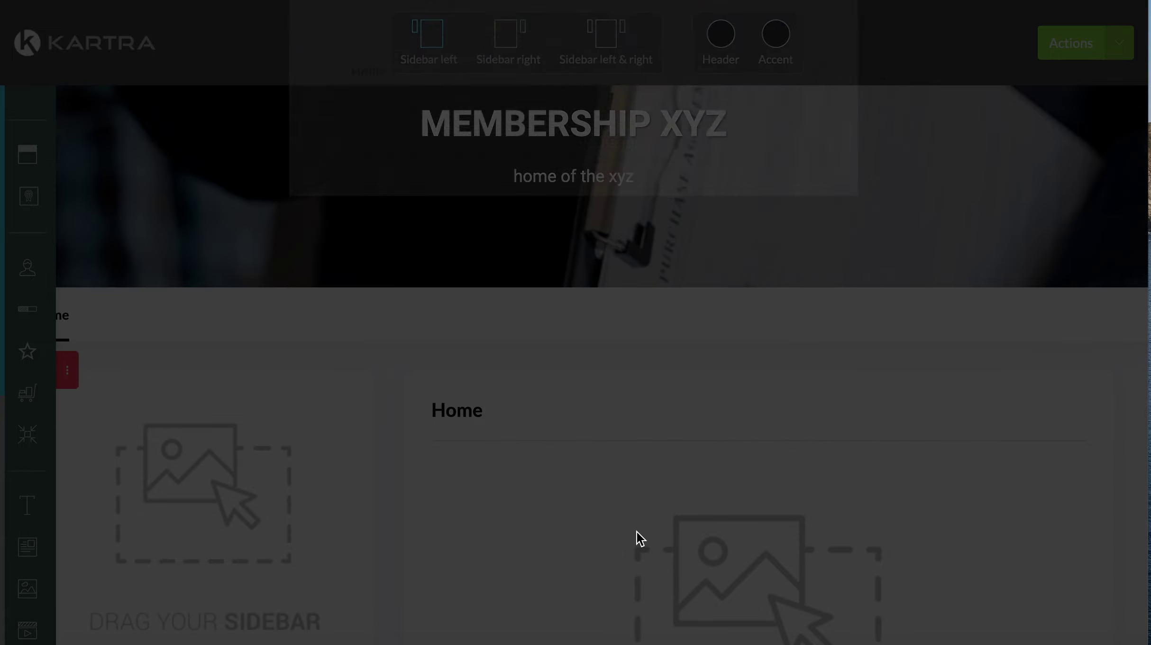
Try the Sidebar right page layout and review how the content and sidebar areas are arranged
scroll(745, 468, "down", 6)
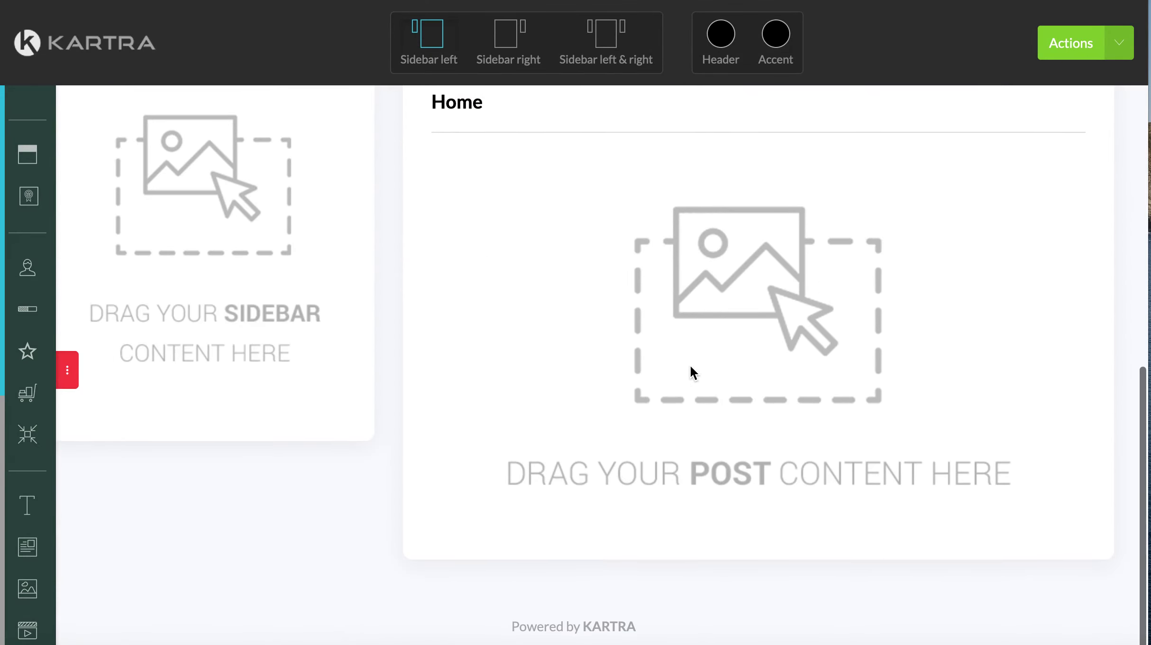
scroll(141, 249, "up", 10)
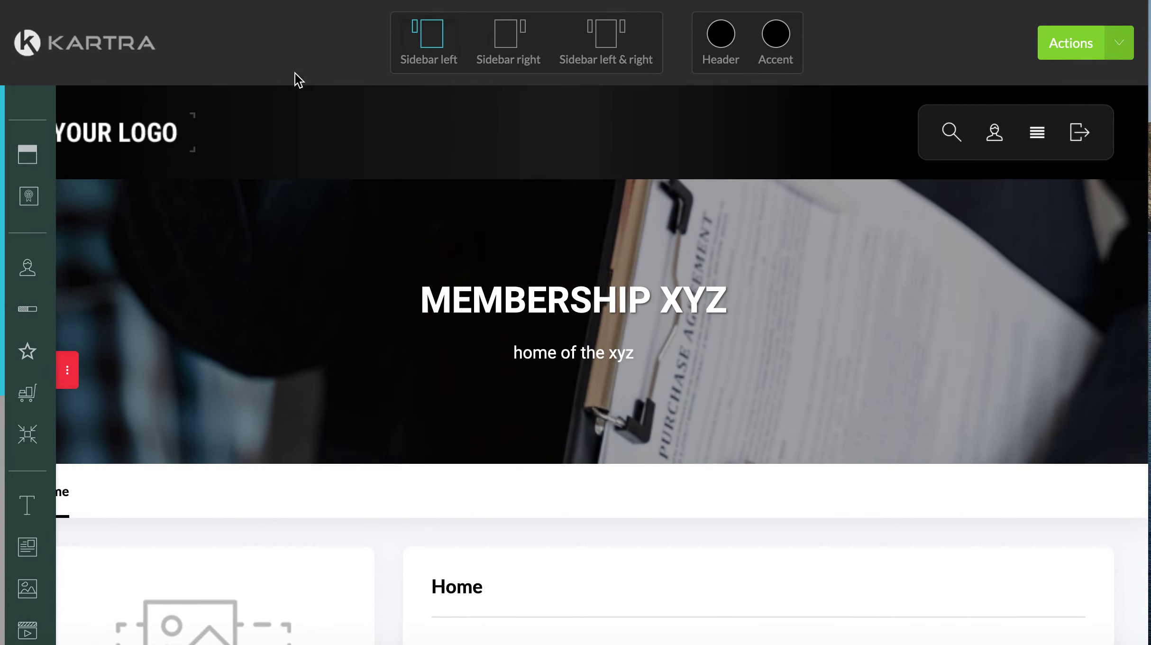
left_click(507, 35)
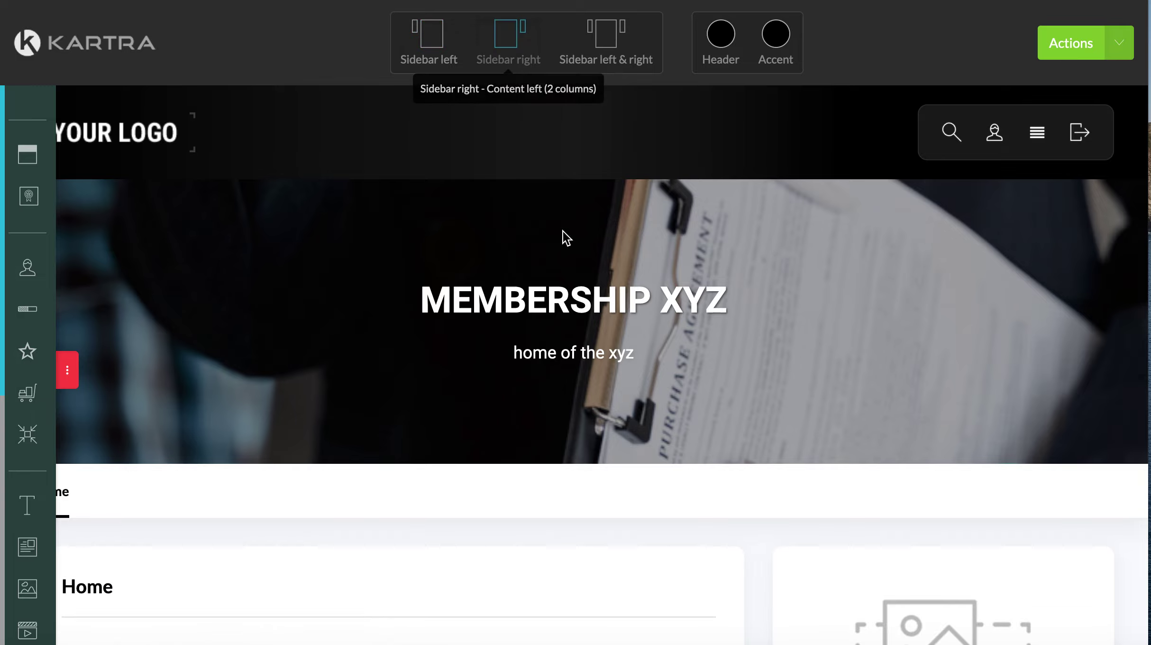
scroll(562, 284, "down", 5)
scroll(562, 339, "down", 3)
scroll(561, 339, "up", 1)
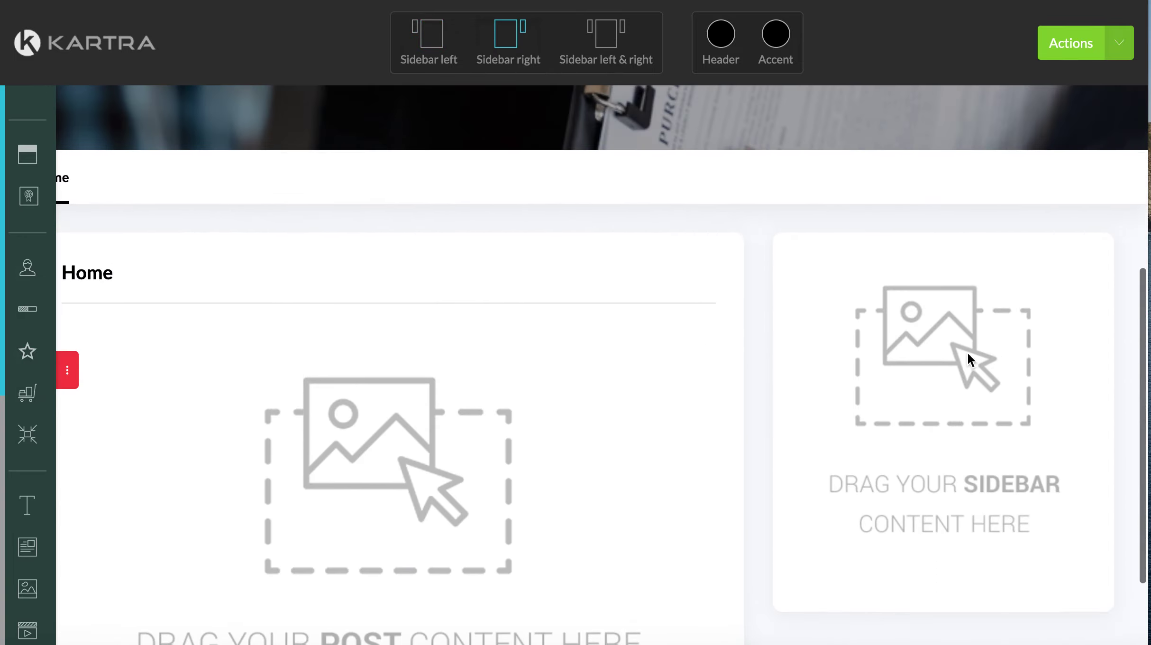
scroll(551, 206, "up", 5)
Try the Sidebar left & right page layout and review its three-column arrangement
left_click(607, 37)
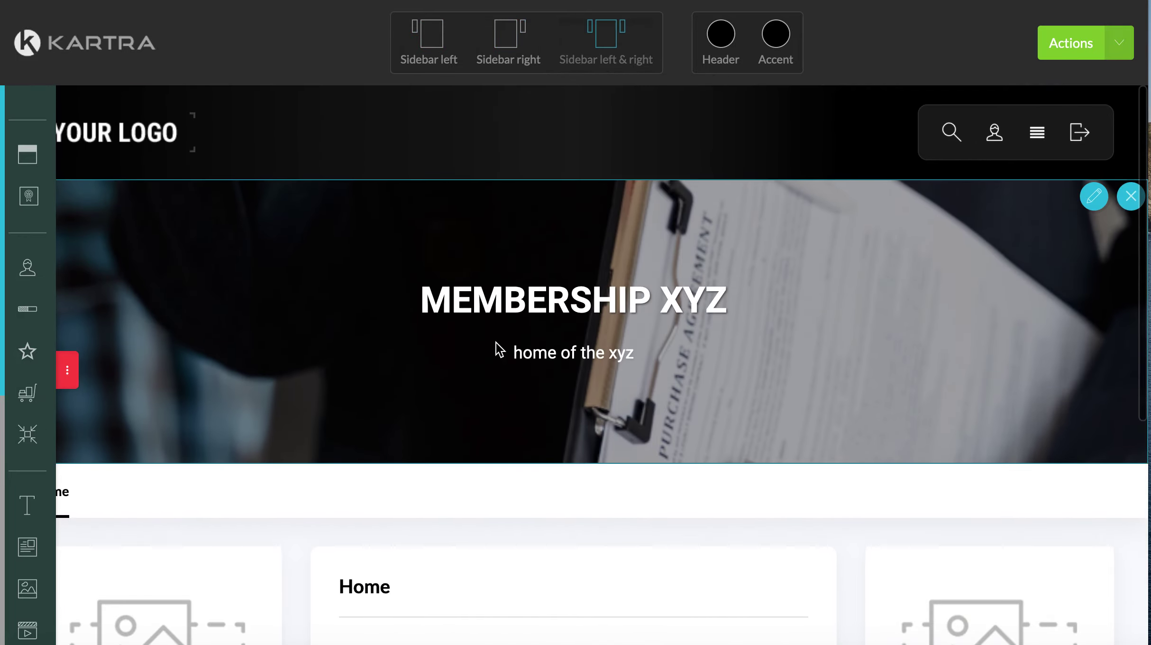
scroll(495, 343, "down", 5)
scroll(623, 185, "up", 2)
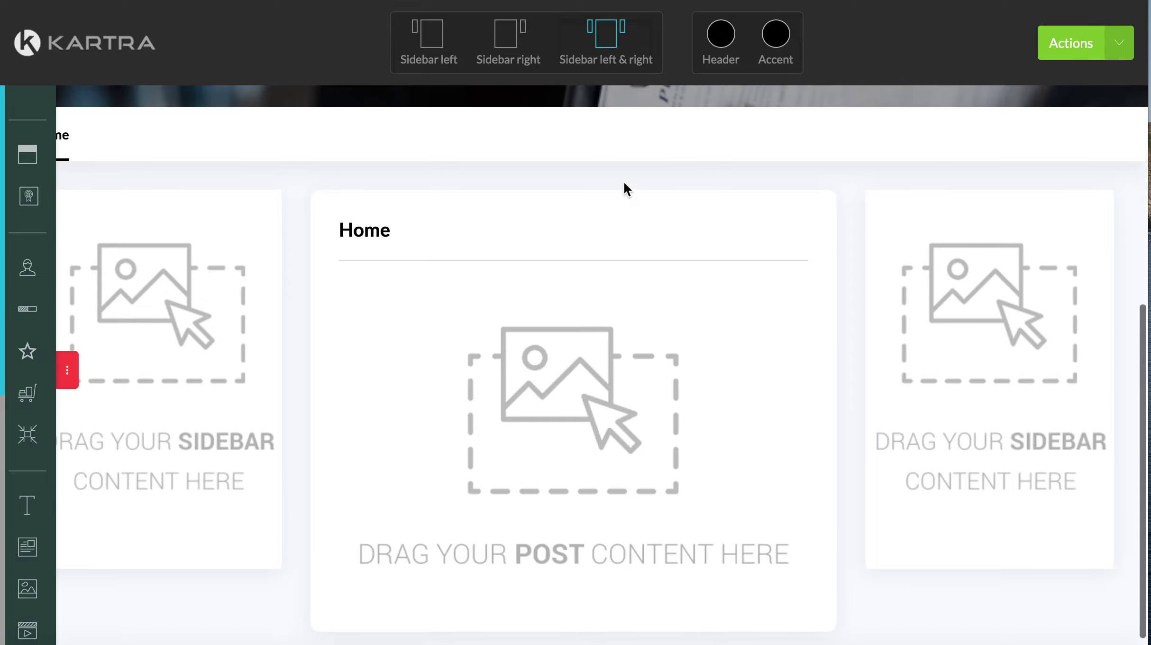
Expand the list of page elements to look over the available sidebar and post contents, and collapse it
left_click(76, 372)
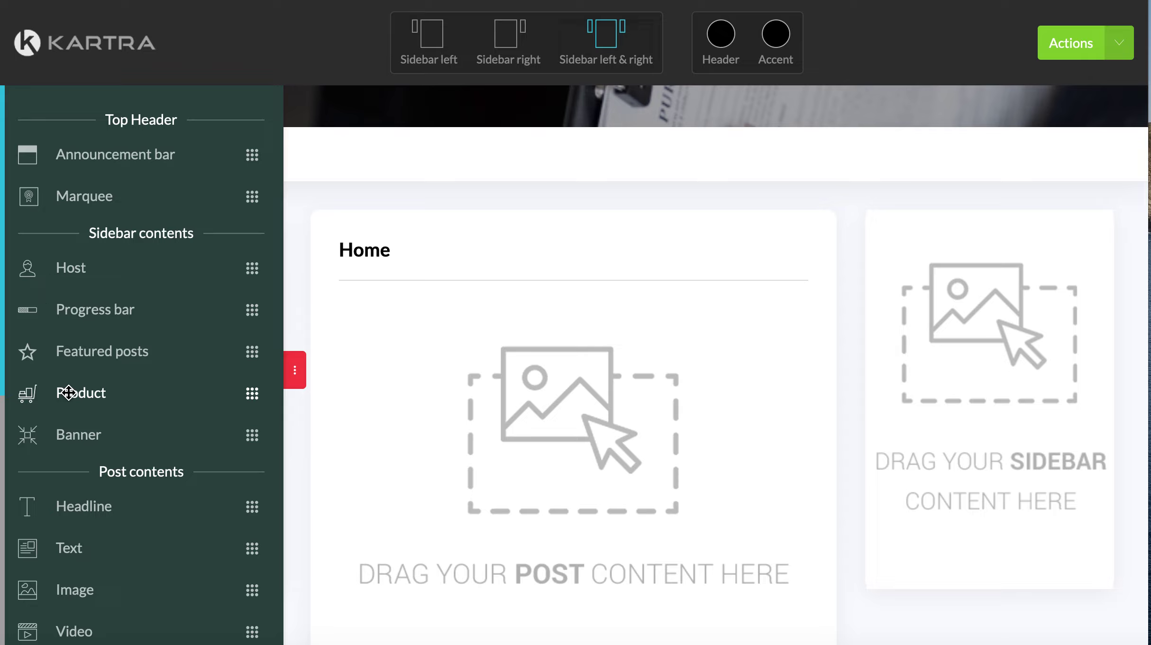
left_click_drag(66, 393, 117, 429)
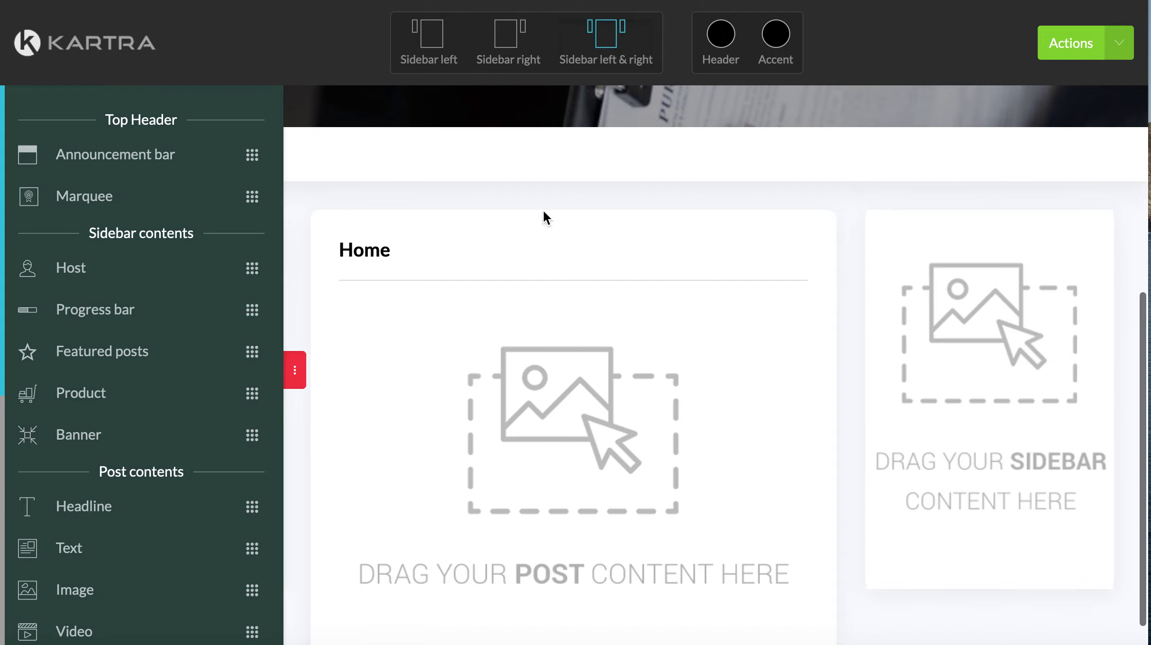
left_click(302, 374)
Set the page layout to Sidebar left and review the marquee, sidebar and post content areas
left_click(428, 36)
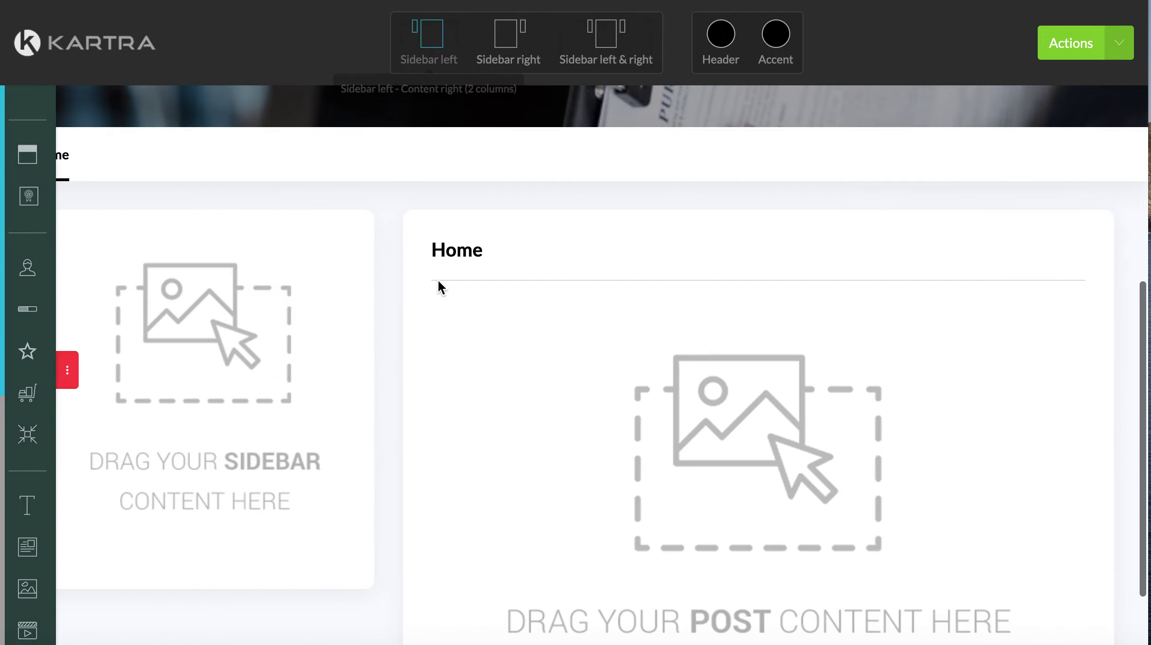
scroll(275, 317, "up", 5)
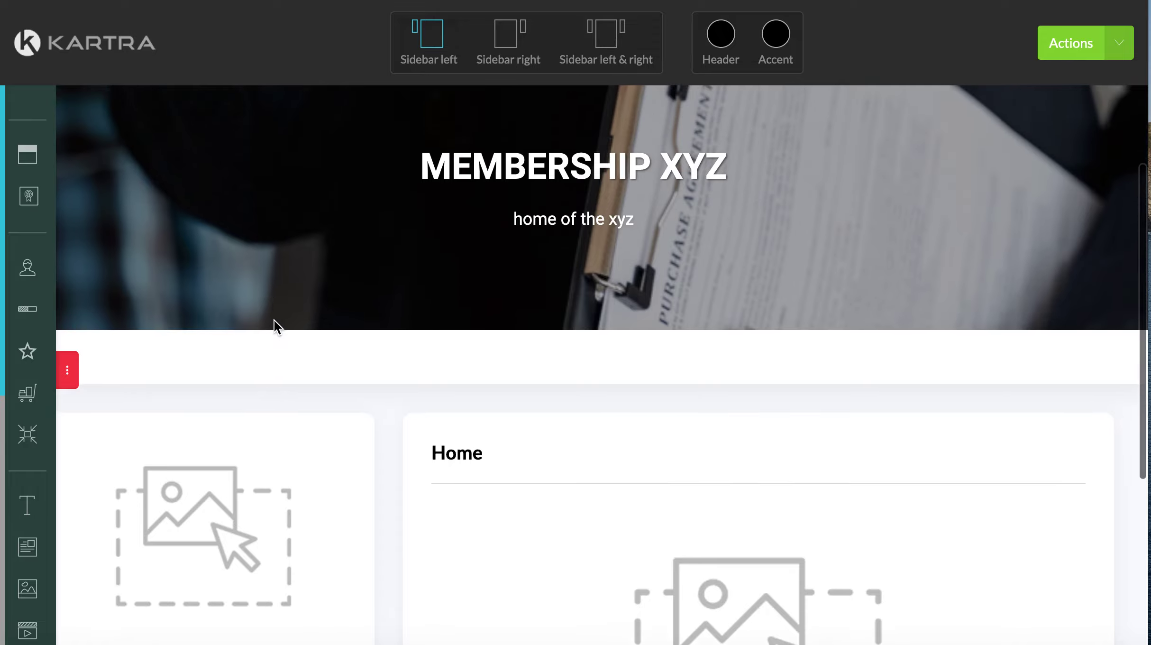
scroll(275, 320, "up", 3)
scroll(274, 320, "down", 3)
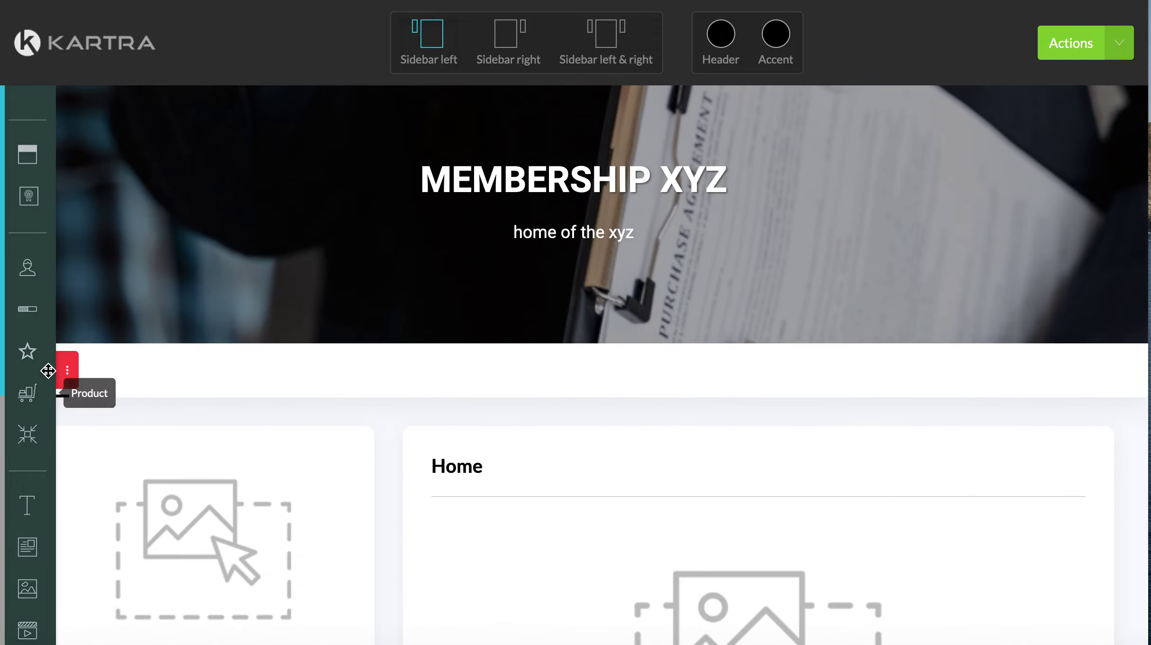
scroll(329, 383, "down", 3)
scroll(178, 400, "down", 3)
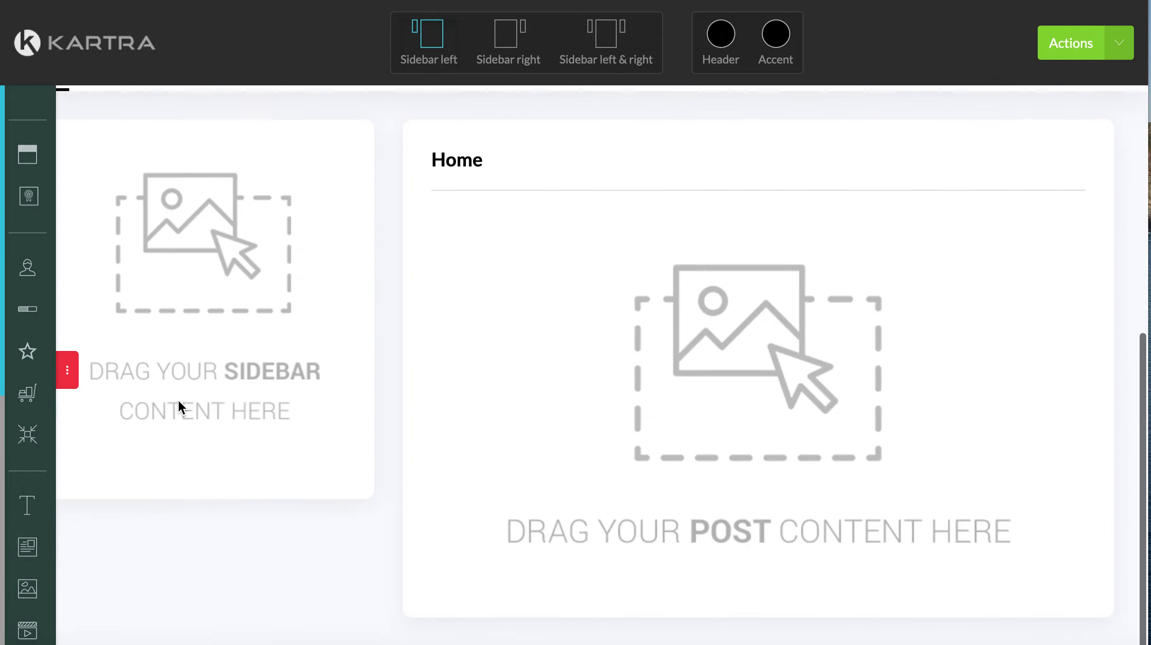
scroll(178, 401, "up", 3)
scroll(178, 400, "down", 2)
mouse_move(68, 380)
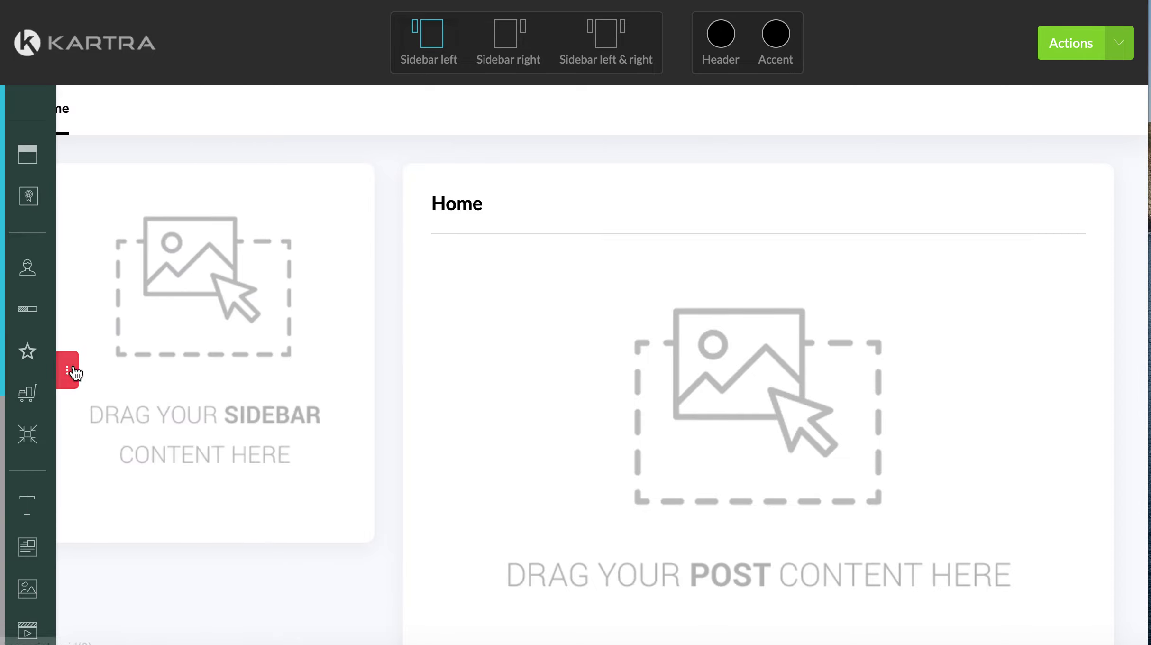
Add a Host block to the left sidebar and try the centered round-portrait design and the colored-card design
left_click_drag(74, 266, 322, 190)
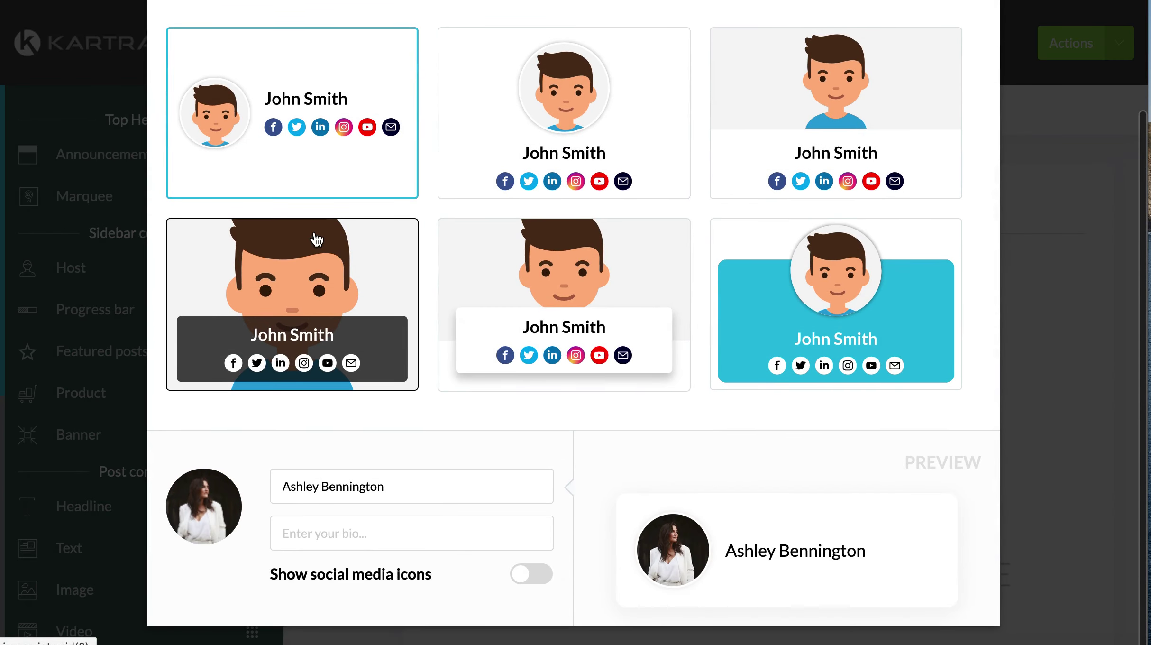
left_click(663, 149)
scroll(828, 476, "down", 2)
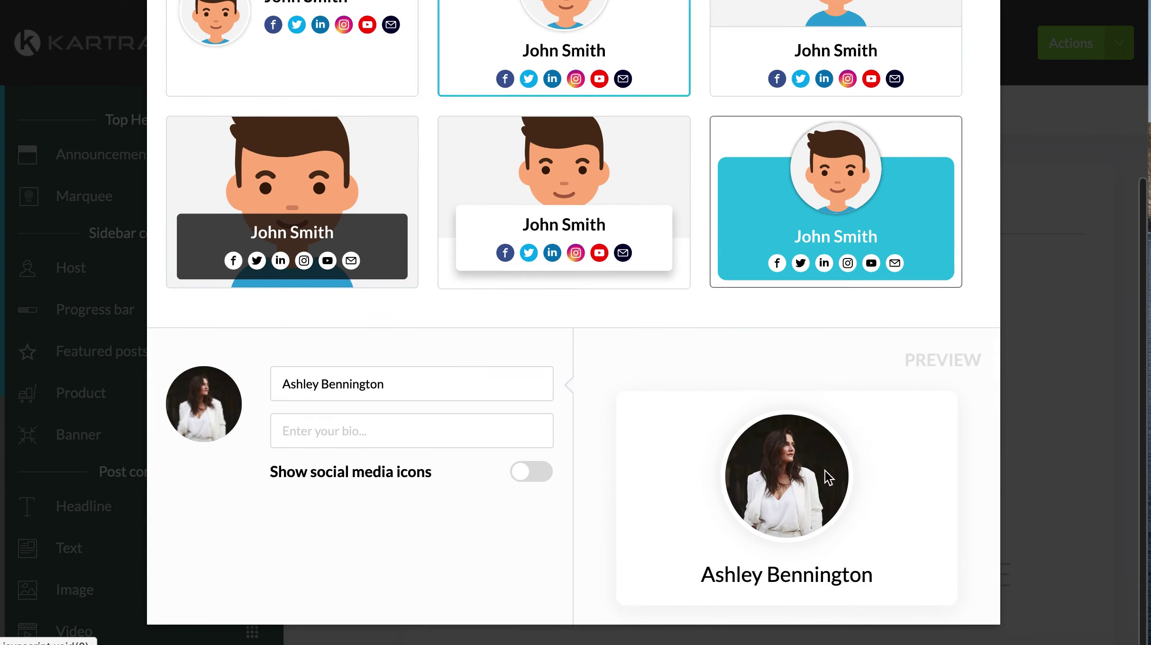
left_click(848, 184)
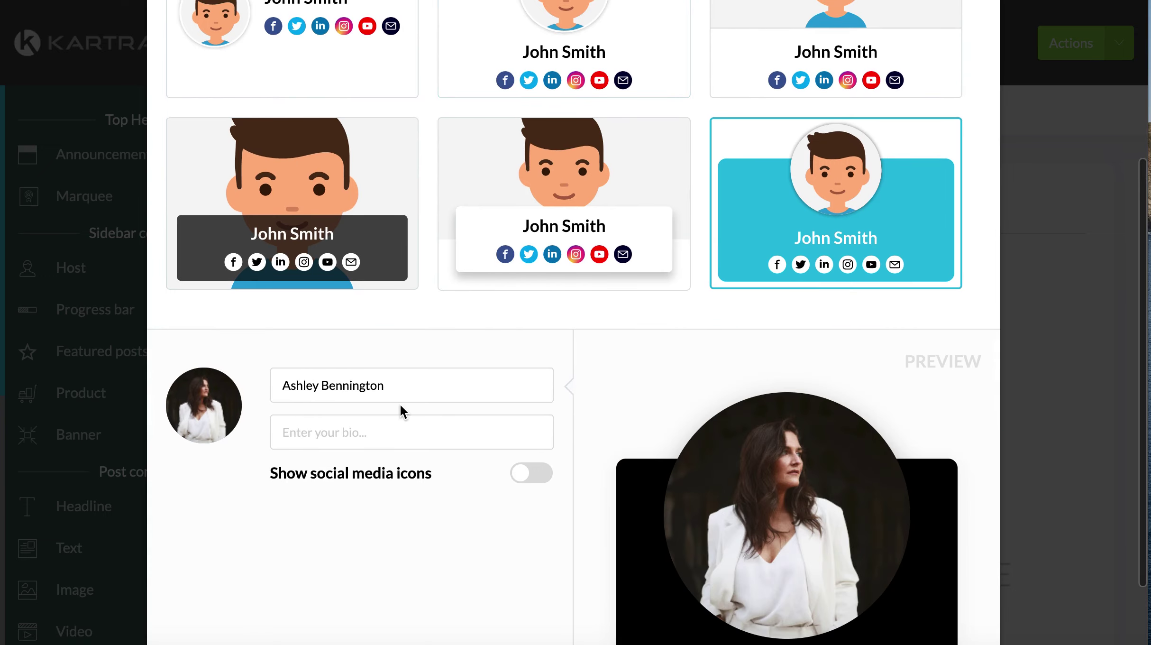
scroll(402, 410, "down", 2)
mouse_move(208, 312)
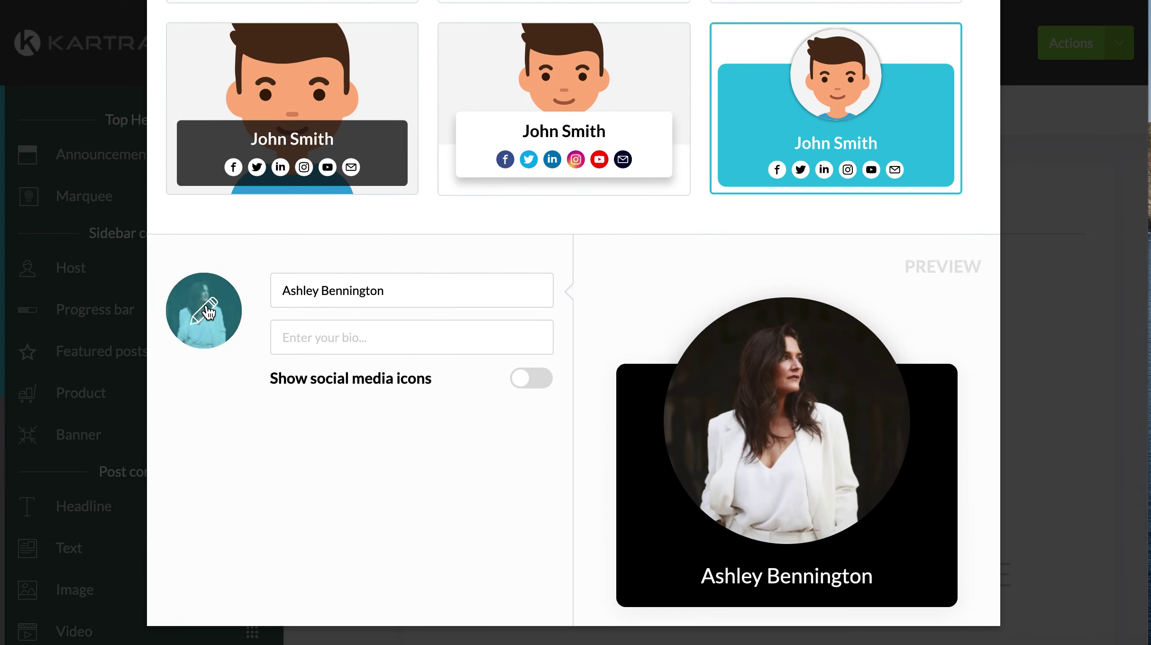
left_click(209, 317)
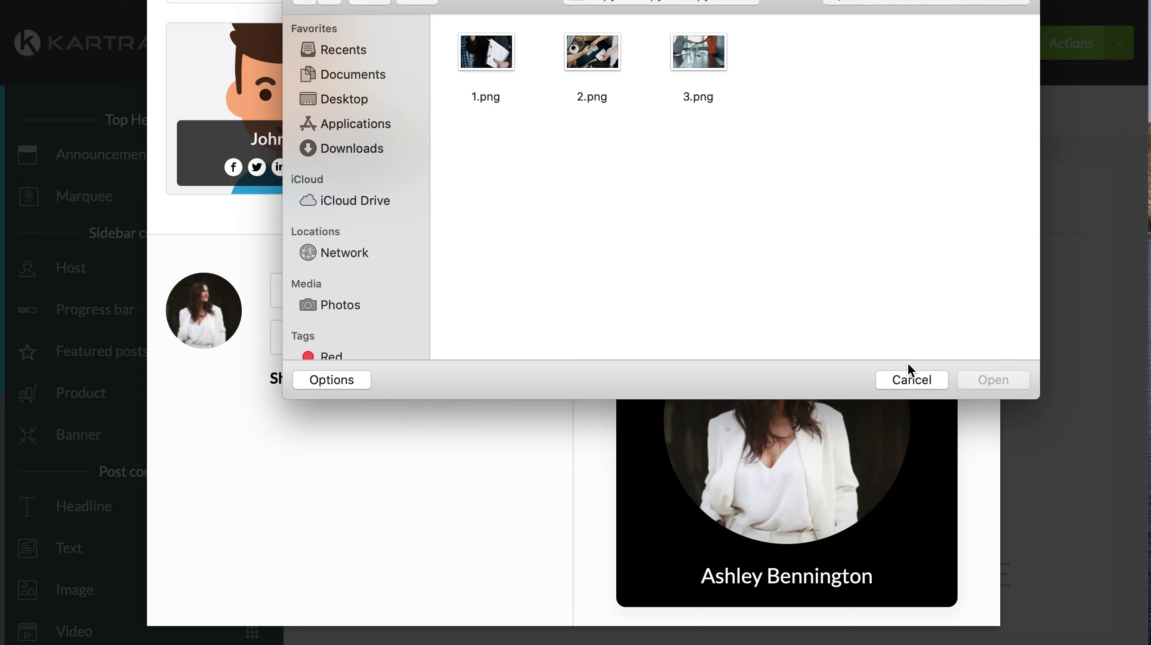
left_click(903, 385)
Set the host's bio to "Your Member Host"
left_click(326, 322)
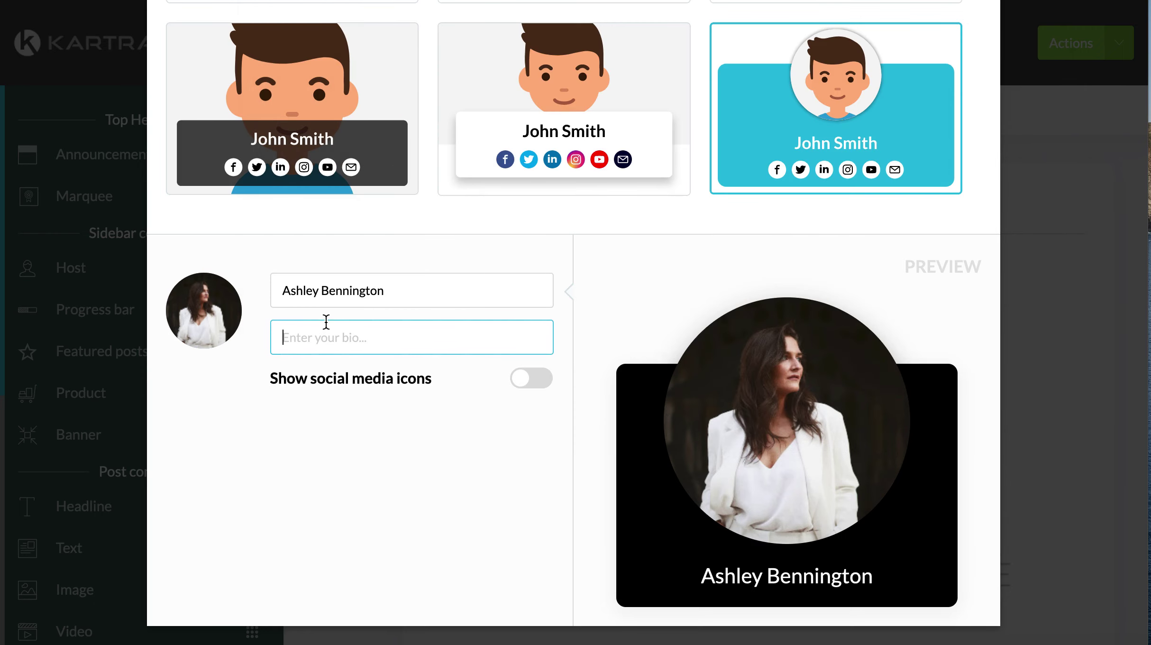
type("Your Membe")
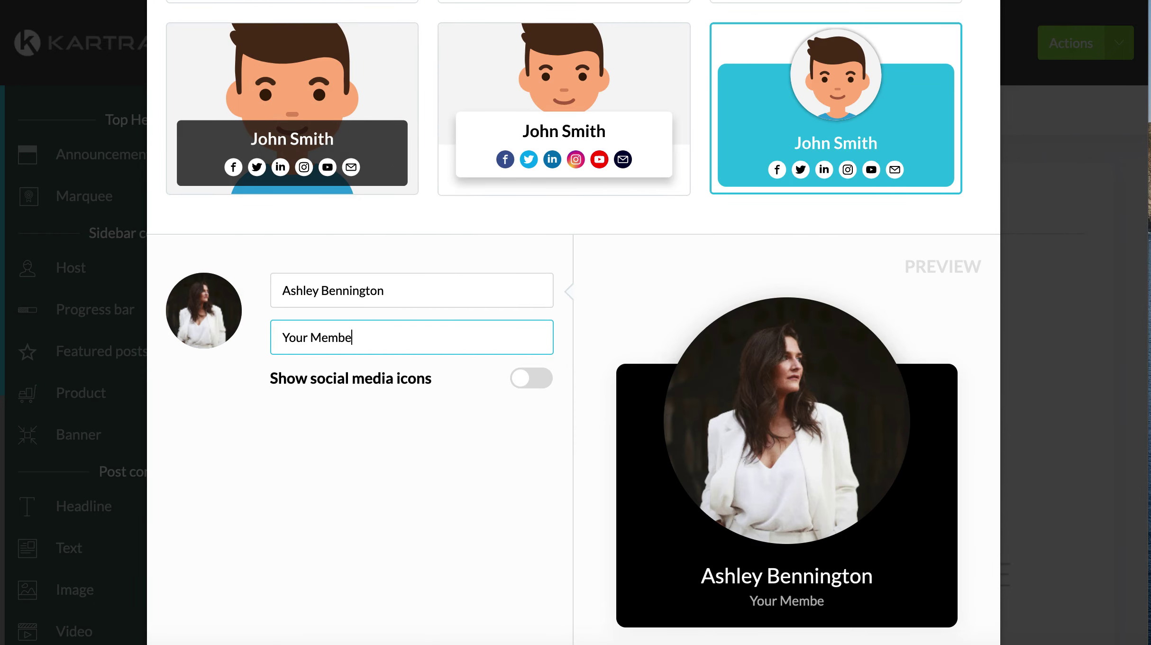
type("r Hos")
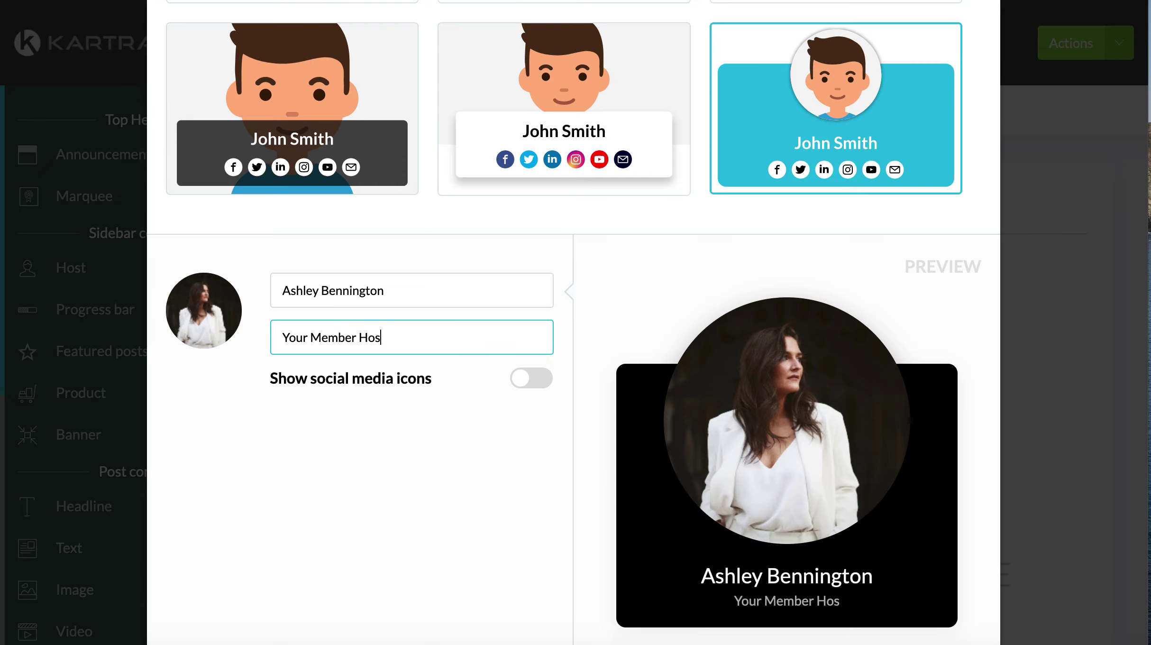
type("t")
Enable social media icons for the host and turn on the Color icons and Circle icons options
left_click(550, 378)
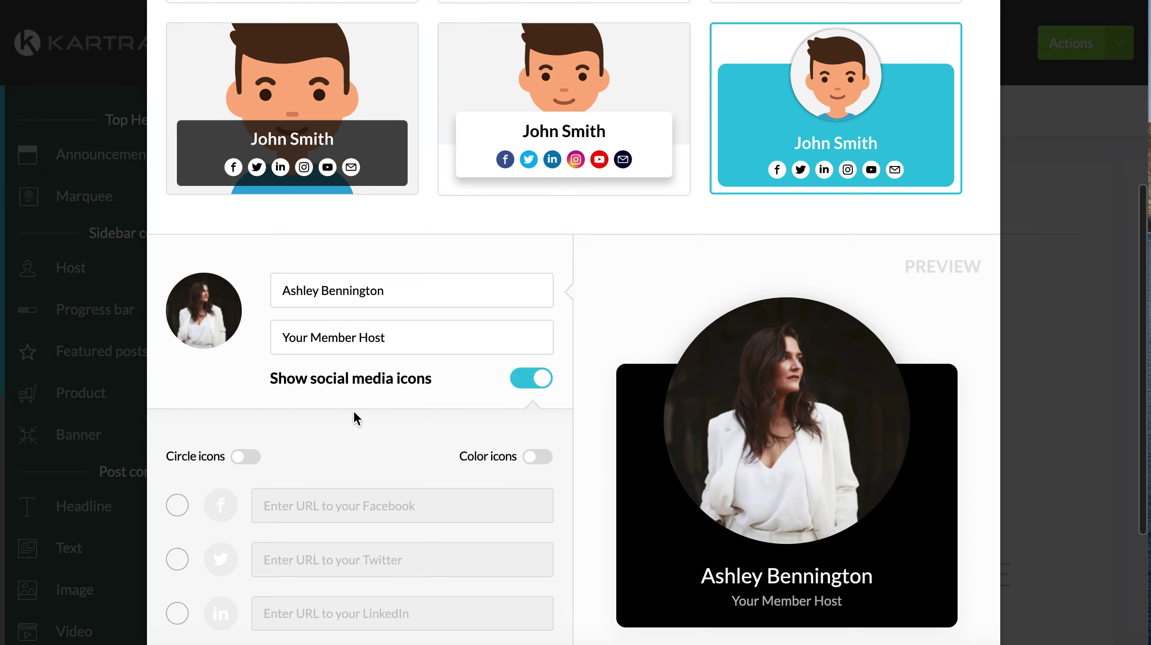
scroll(353, 410, "down", 5)
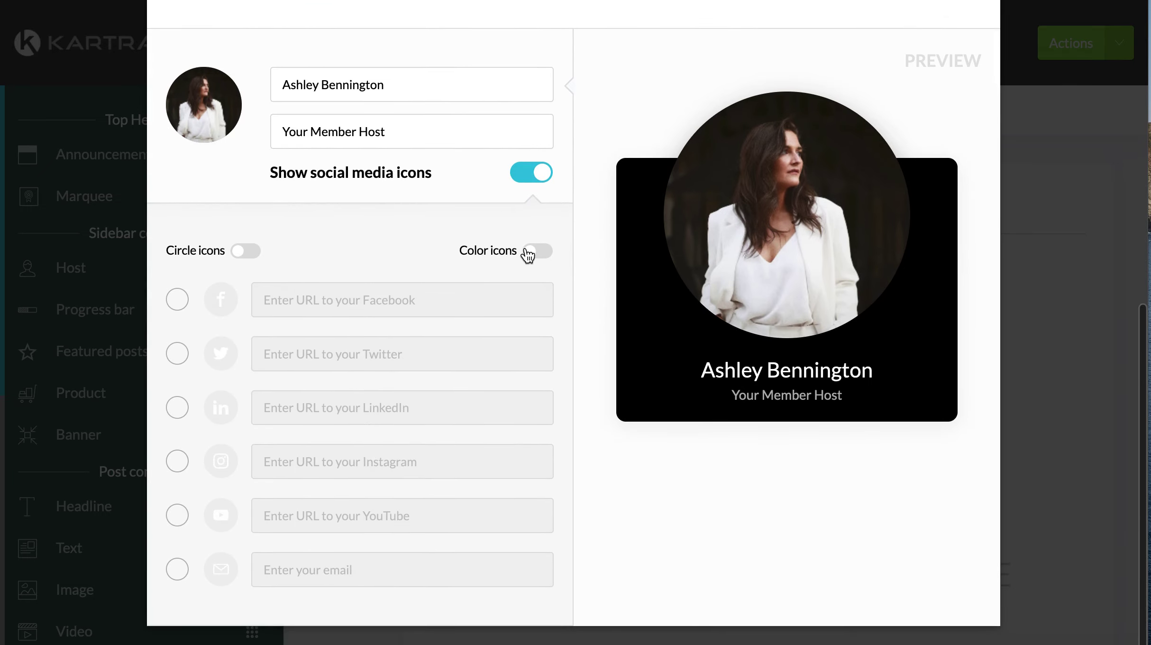
left_click(528, 254)
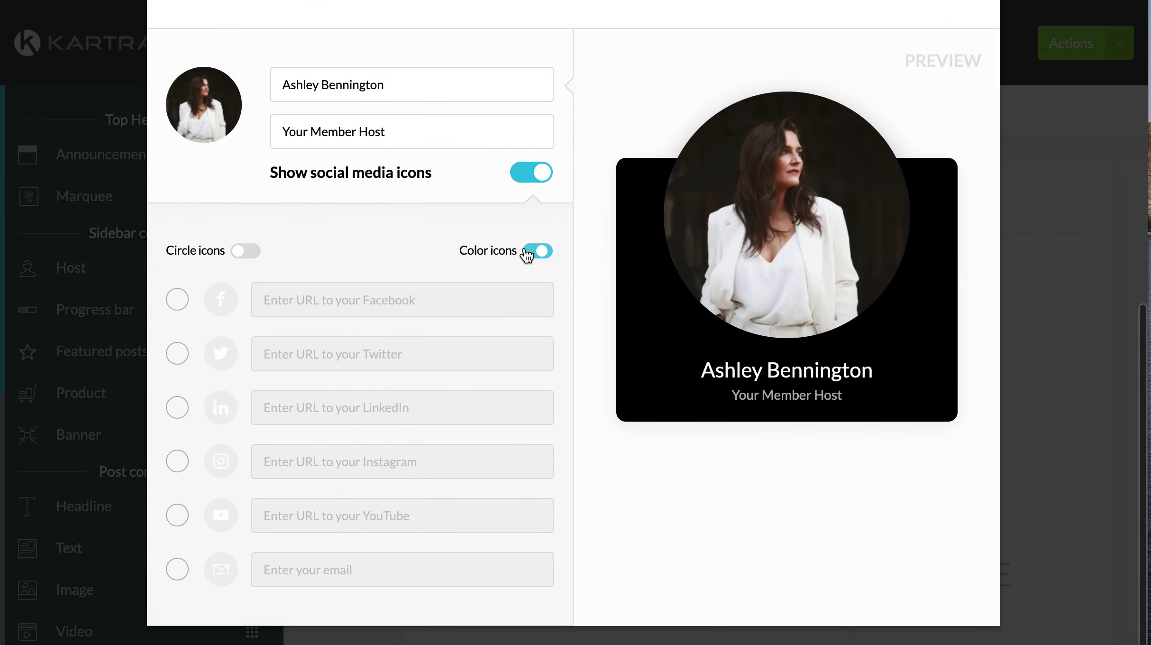
left_click(252, 255)
Enable the host's Facebook icon and enter the host's Facebook profile URL
left_click(167, 300)
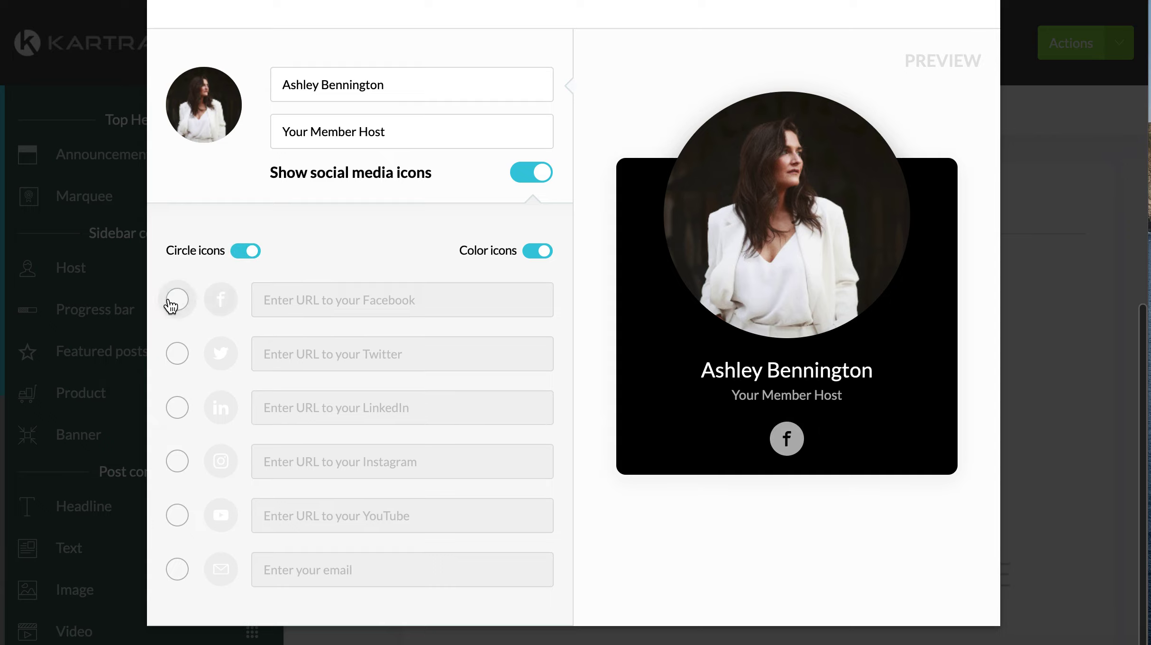
left_click(326, 303)
type("facebook.com/ashley")
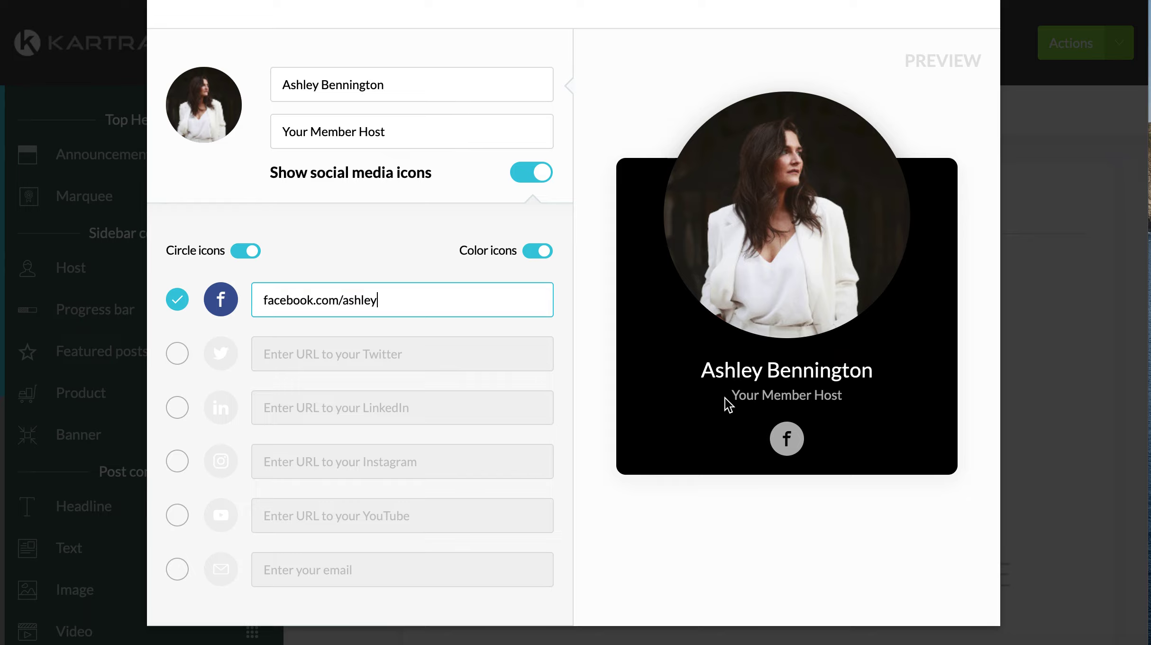
Compare the social icon styles, keeping Color icons on and turning Circle icons off
left_click(543, 252)
left_click(539, 250)
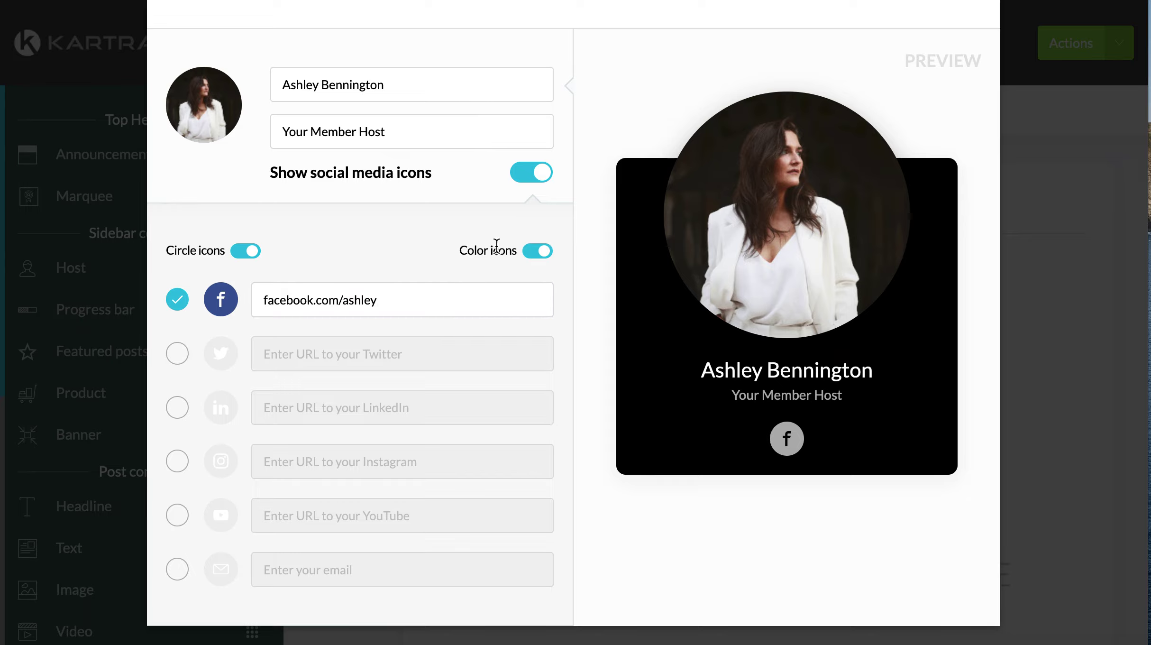
left_click(252, 255)
left_click(252, 256)
left_click(251, 255)
Choose the host design with a white name card overlapping the large photo, check its preview and save the block
scroll(483, 213, "up", 10)
left_click(512, 353)
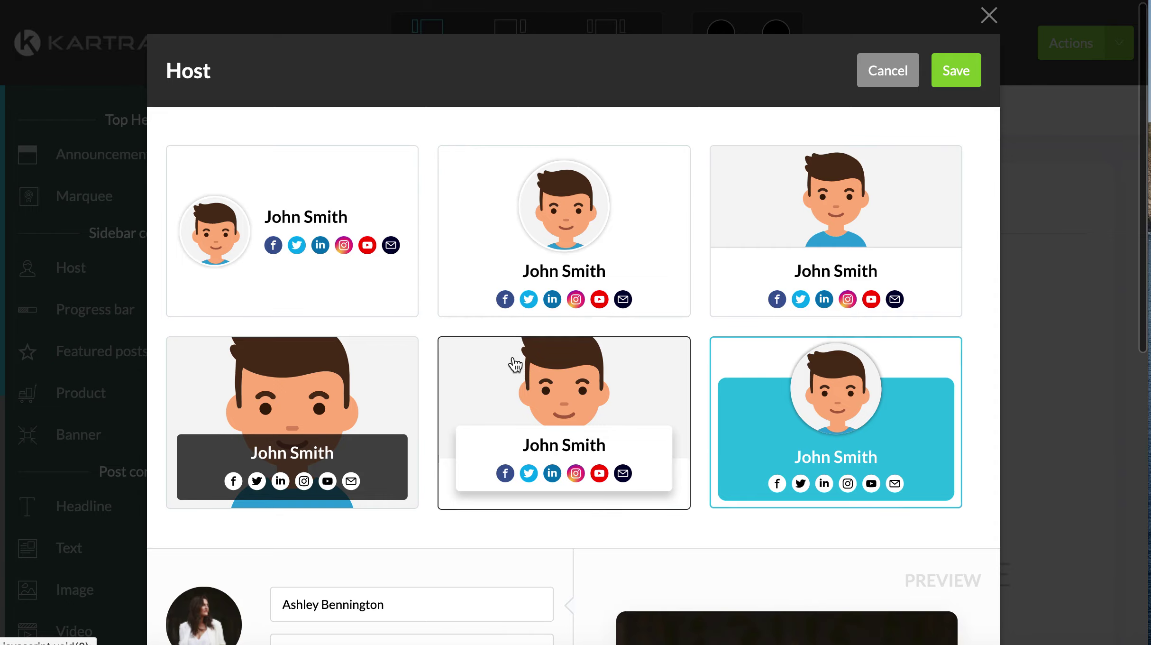
scroll(512, 352, "down", 10)
scroll(513, 350, "up", 10)
left_click(956, 19)
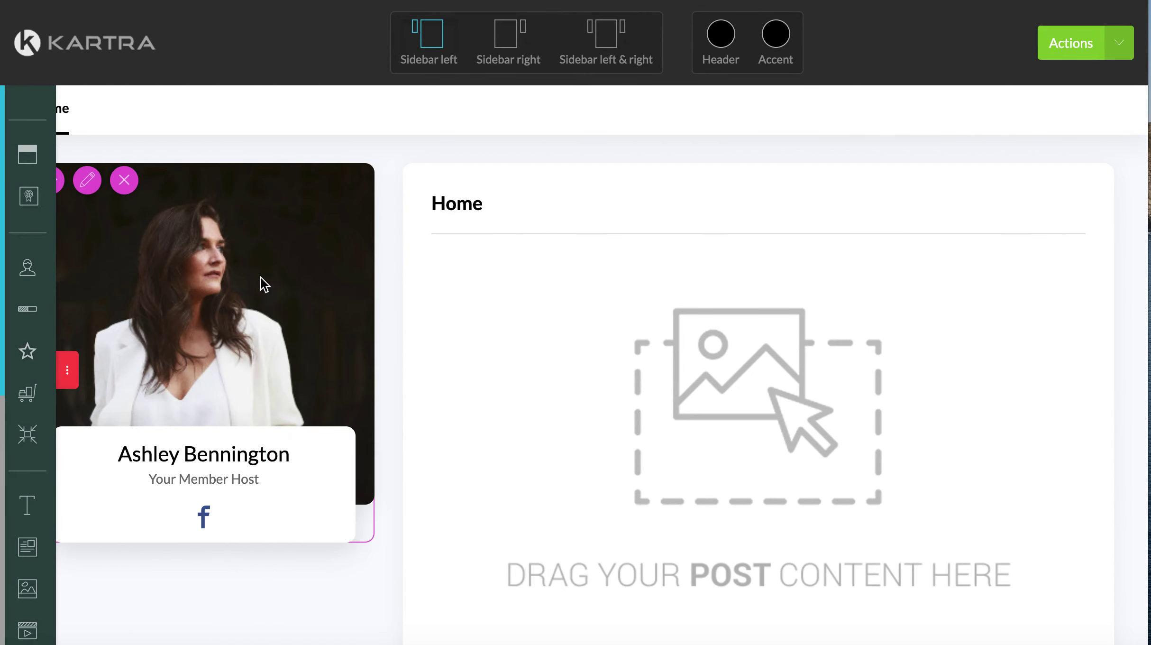
Add a Progress bar to the sidebar below the host block
scroll(192, 350, "down", 2)
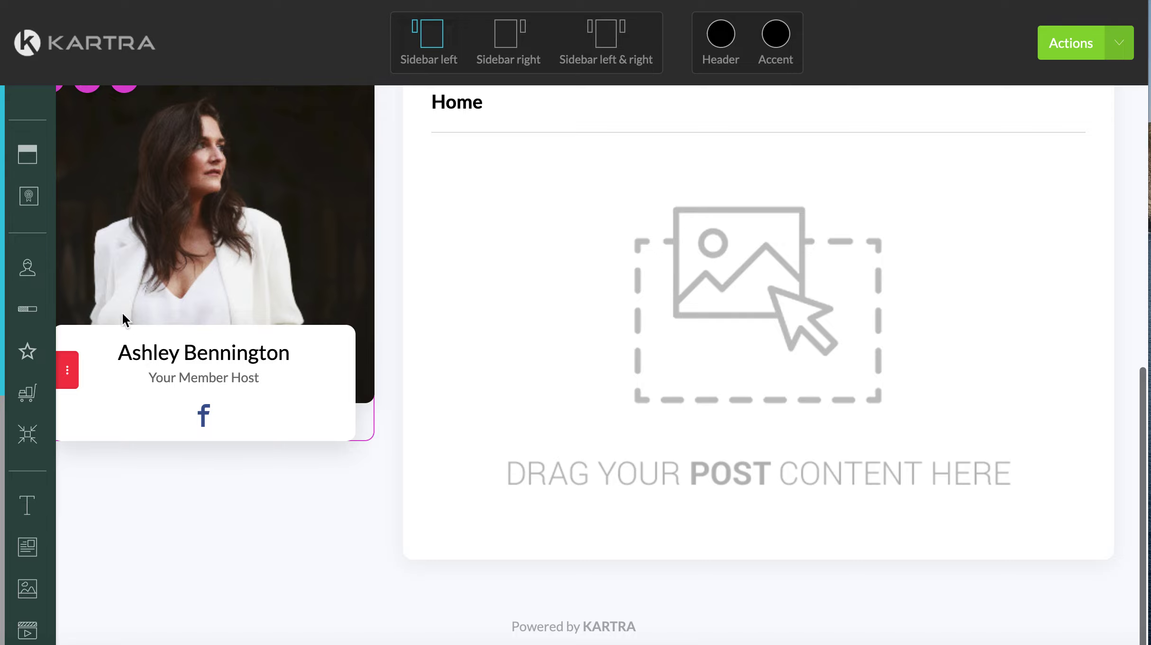
left_click_drag(20, 311, 234, 563)
scroll(266, 446, "down", 1)
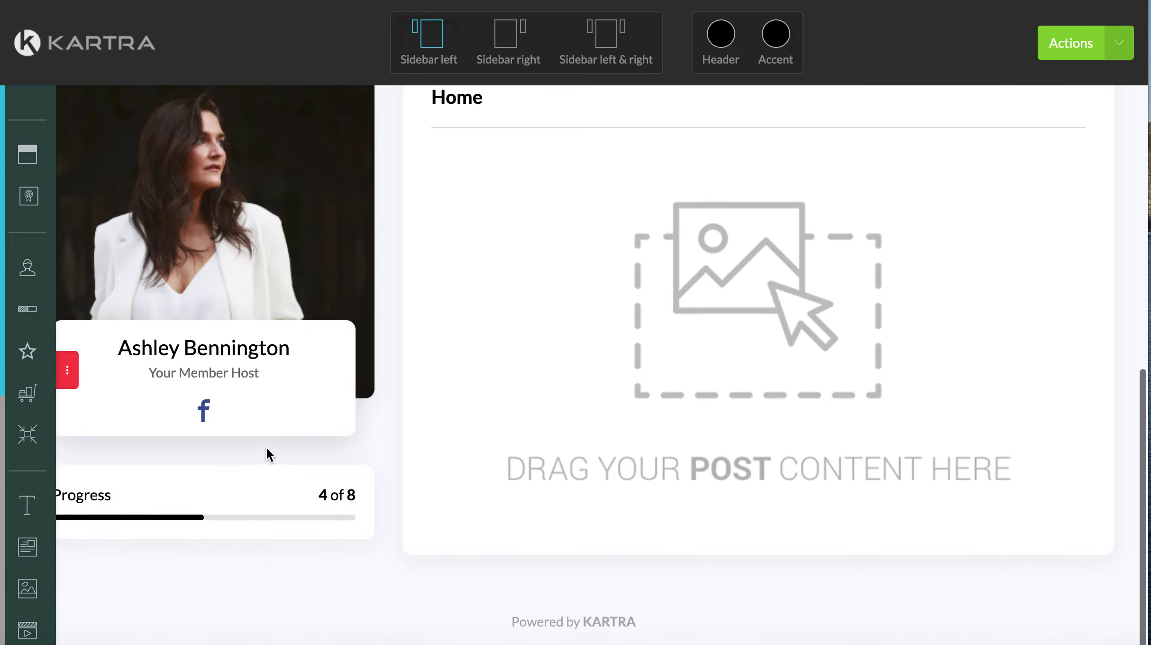
Add a Banner to the sidebar between the host block and the progress bar, using the image 1.png
mouse_move(97, 364)
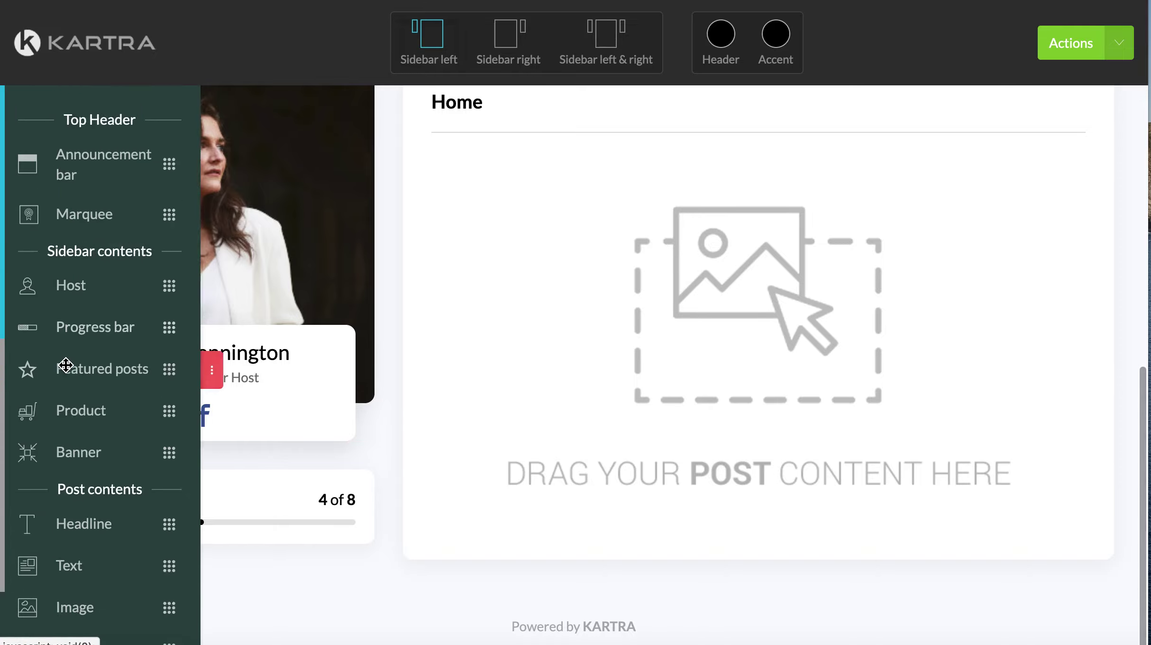
scroll(105, 327, "down", 2)
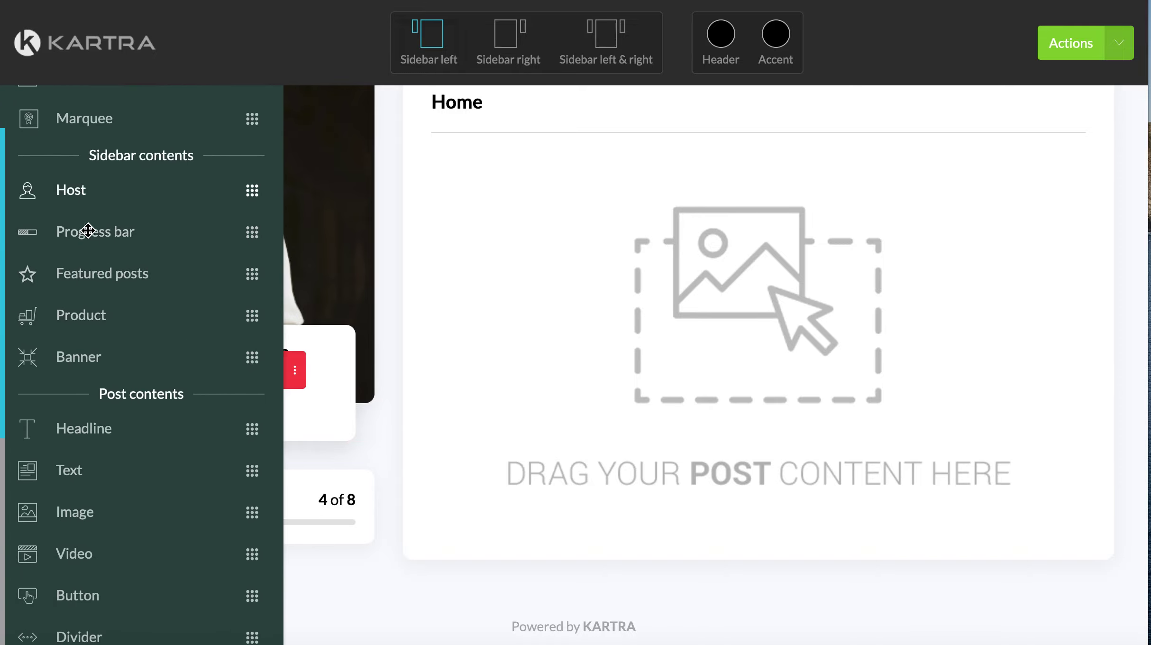
left_click_drag(82, 359, 306, 505)
left_click(343, 187)
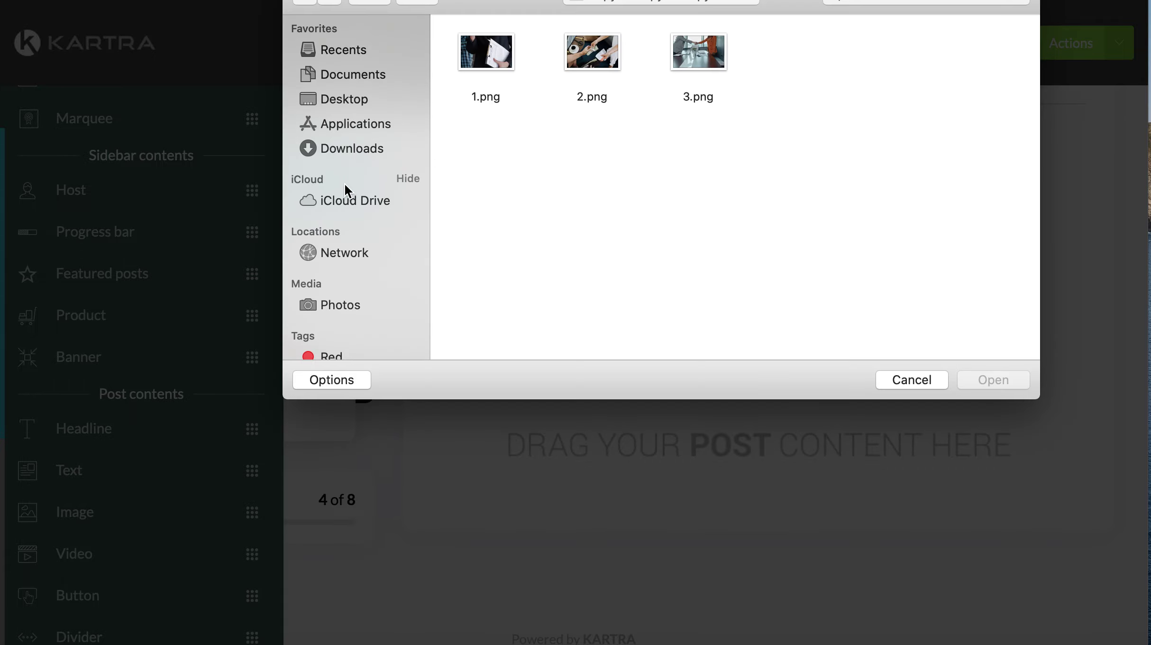
double_click(491, 56)
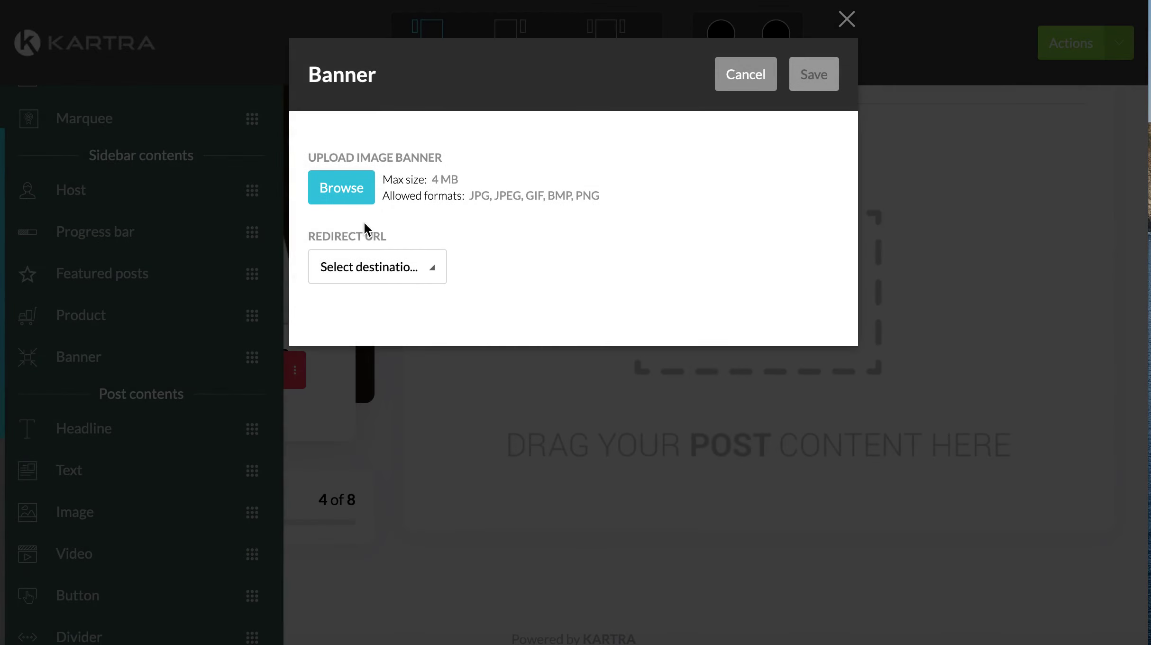
Try Membership post as the banner's redirect destination and look over the posts offered
left_click(389, 270)
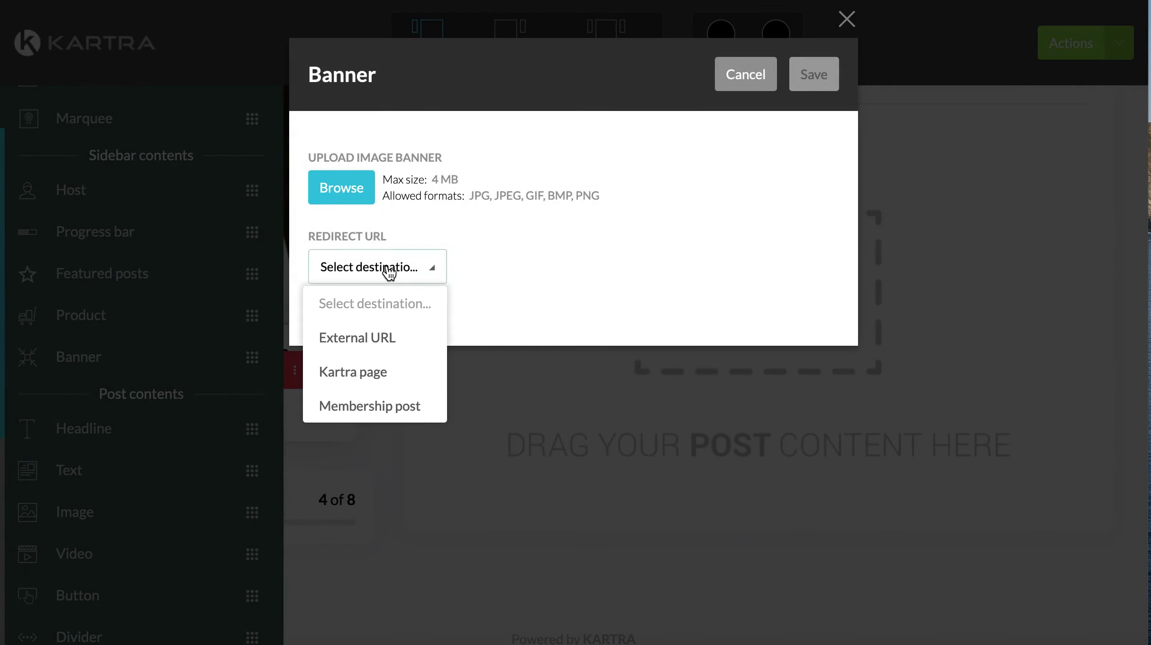
left_click(382, 407)
left_click(546, 266)
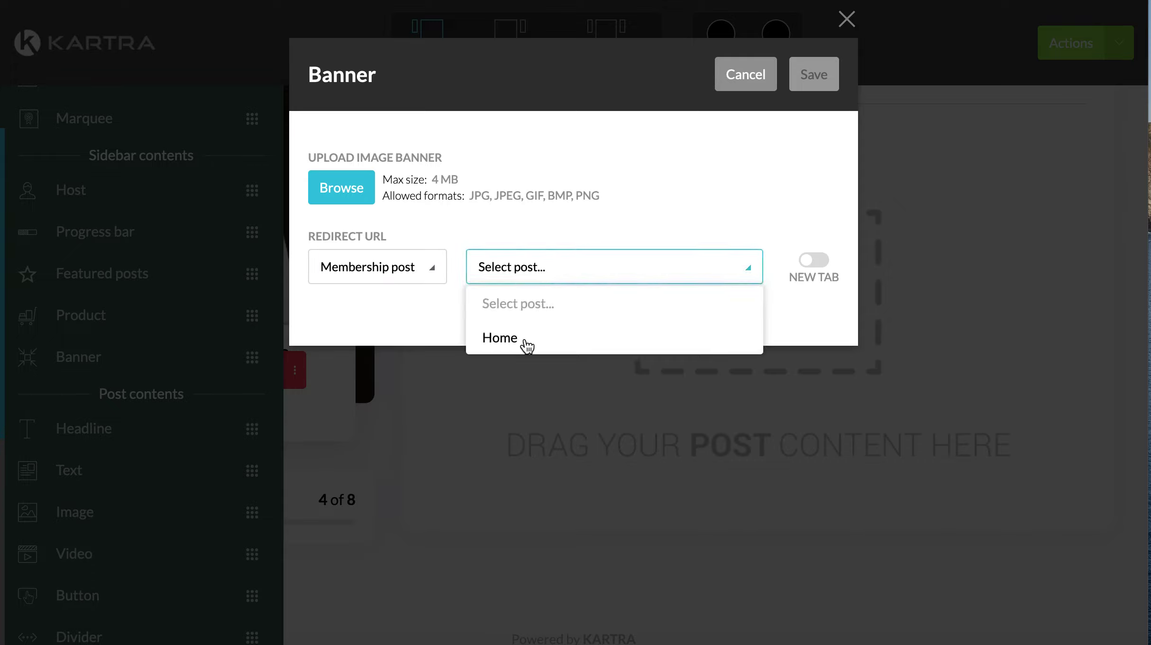
left_click(380, 266)
left_click(356, 345)
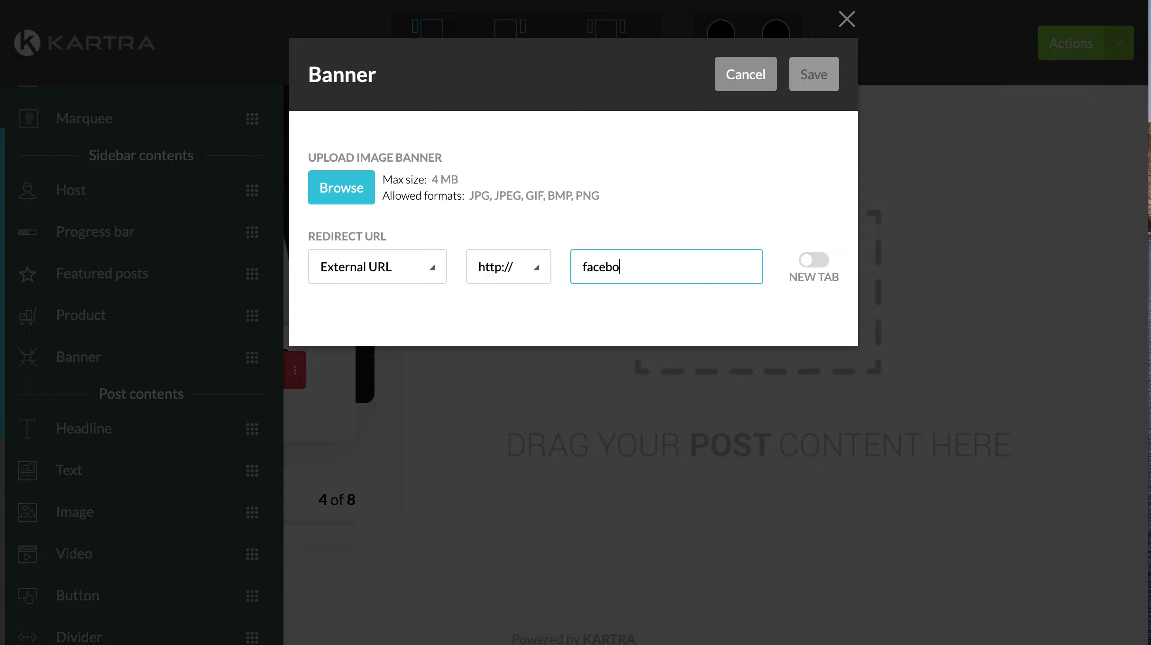
type("facebook.com/")
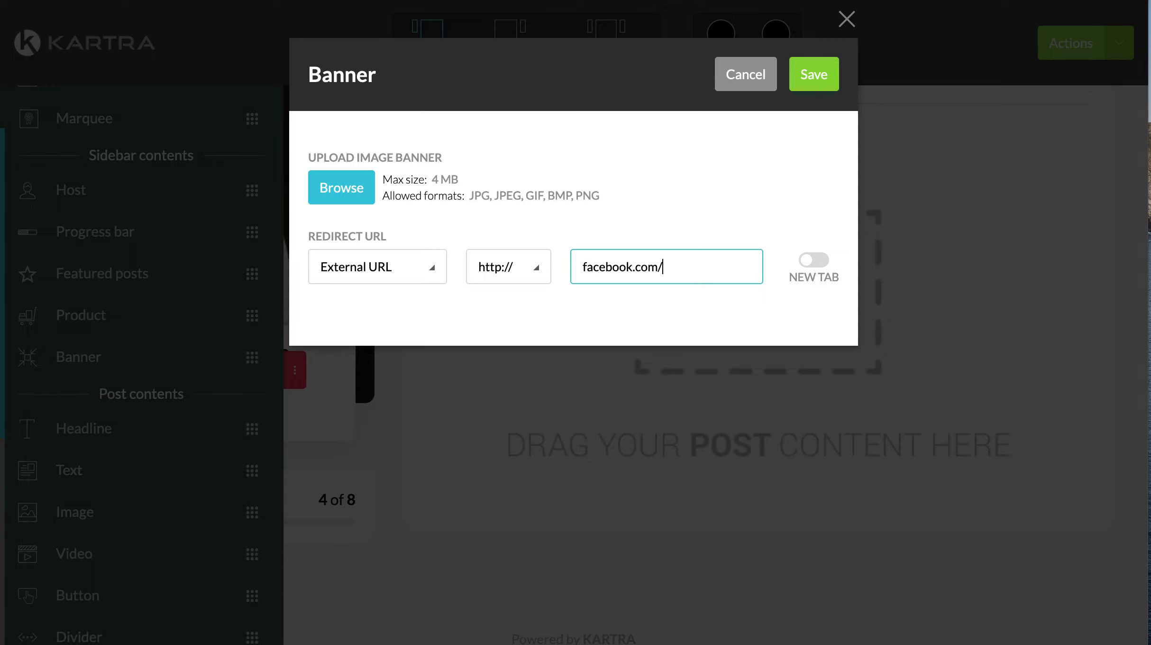
left_click(827, 271)
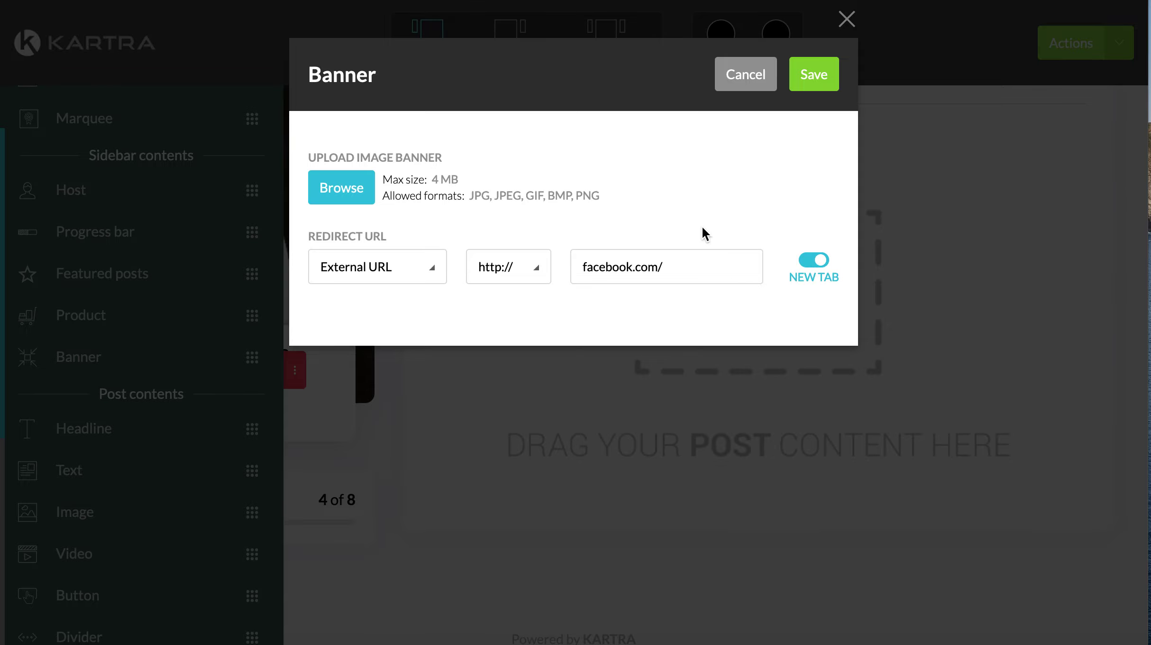
left_click(823, 88)
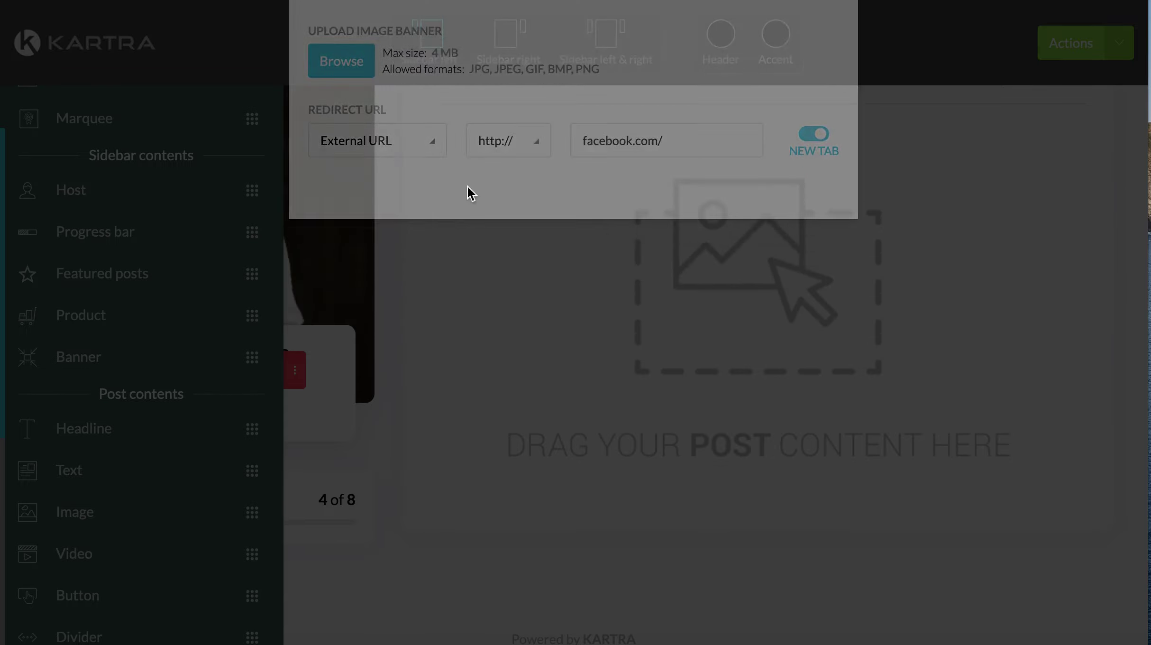
Review the sidebar blocks, and delete the image banner between the host block and the progress bar
scroll(139, 600, "down", 4)
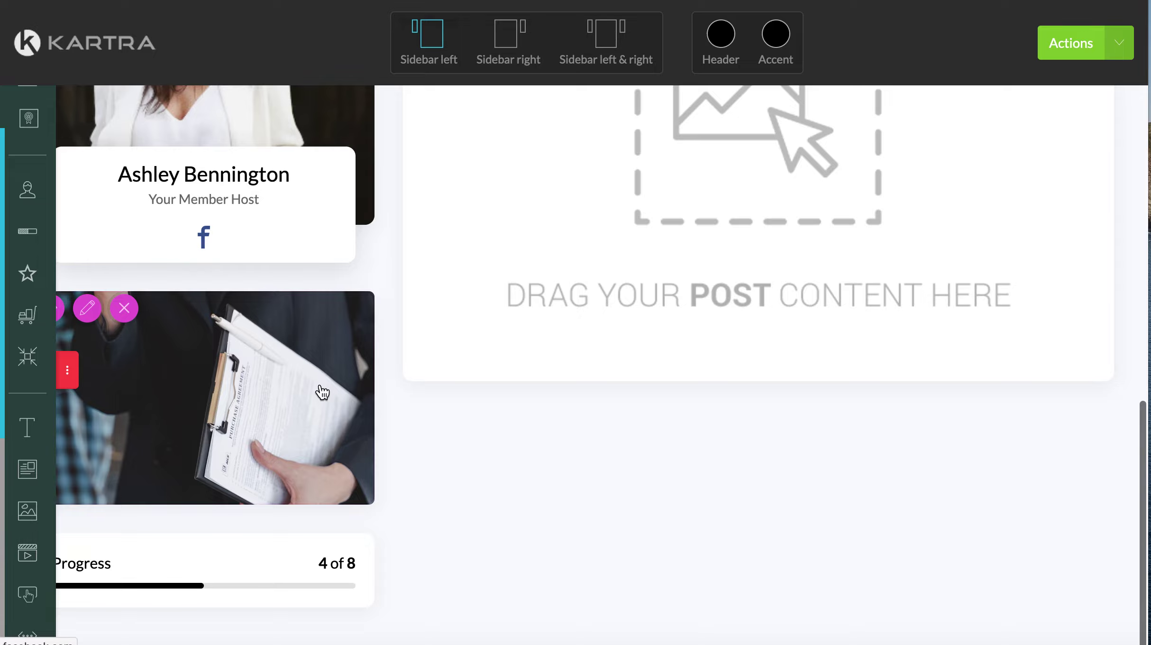
scroll(204, 375, "up", 8)
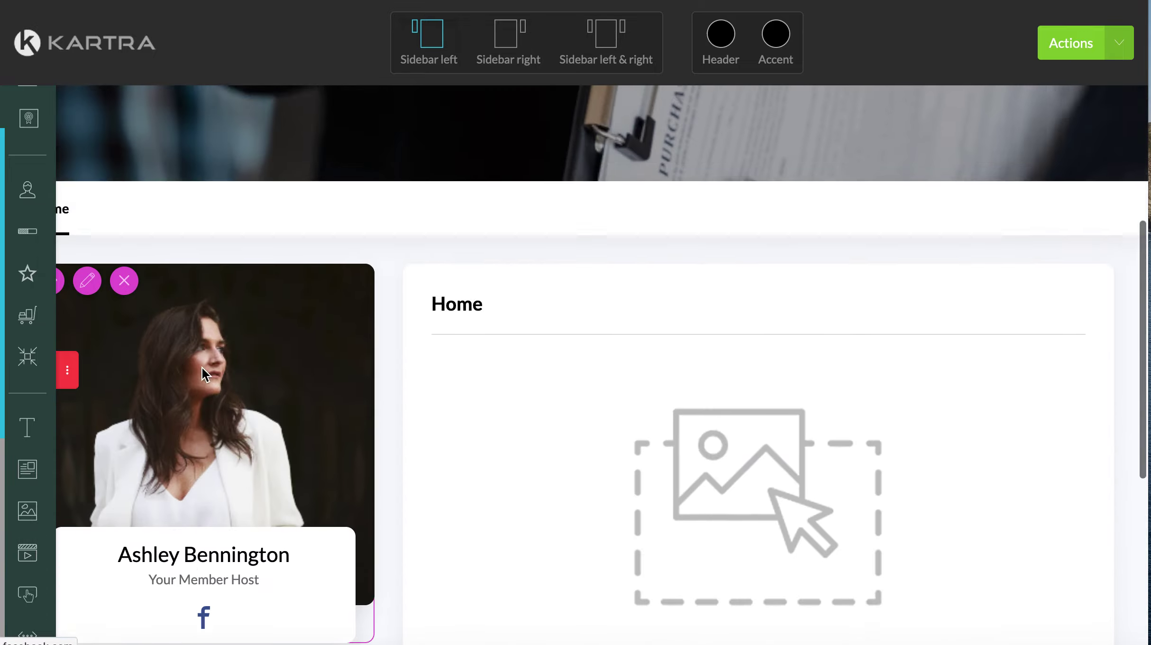
scroll(161, 431, "down", 9)
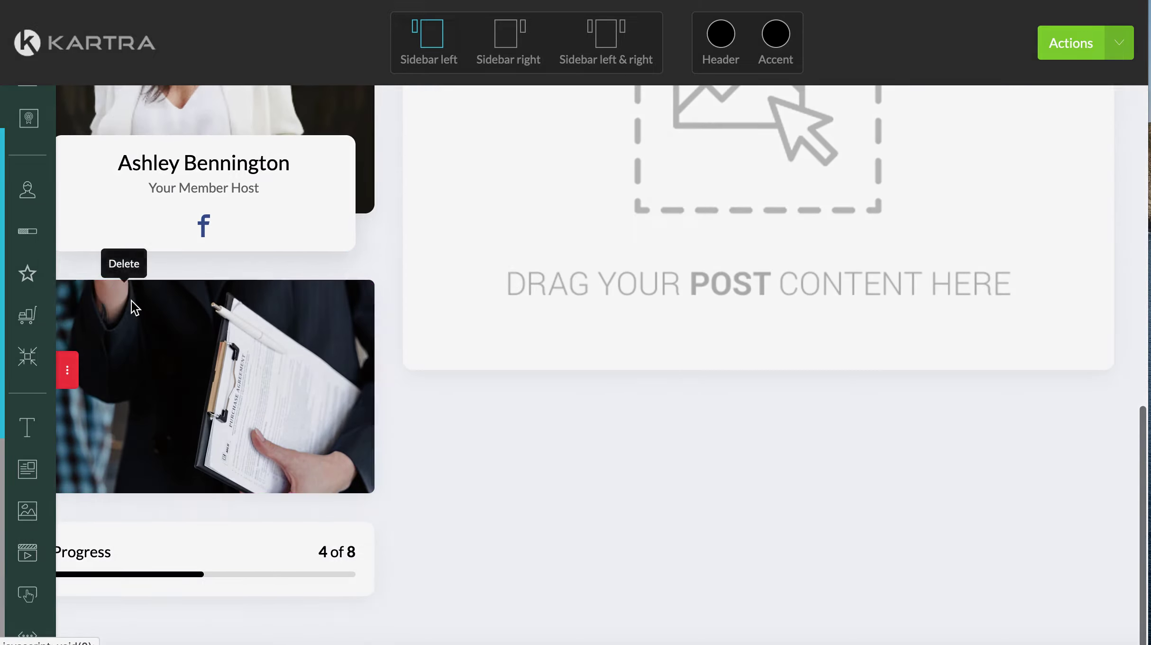
left_click(124, 297)
left_click(748, 77)
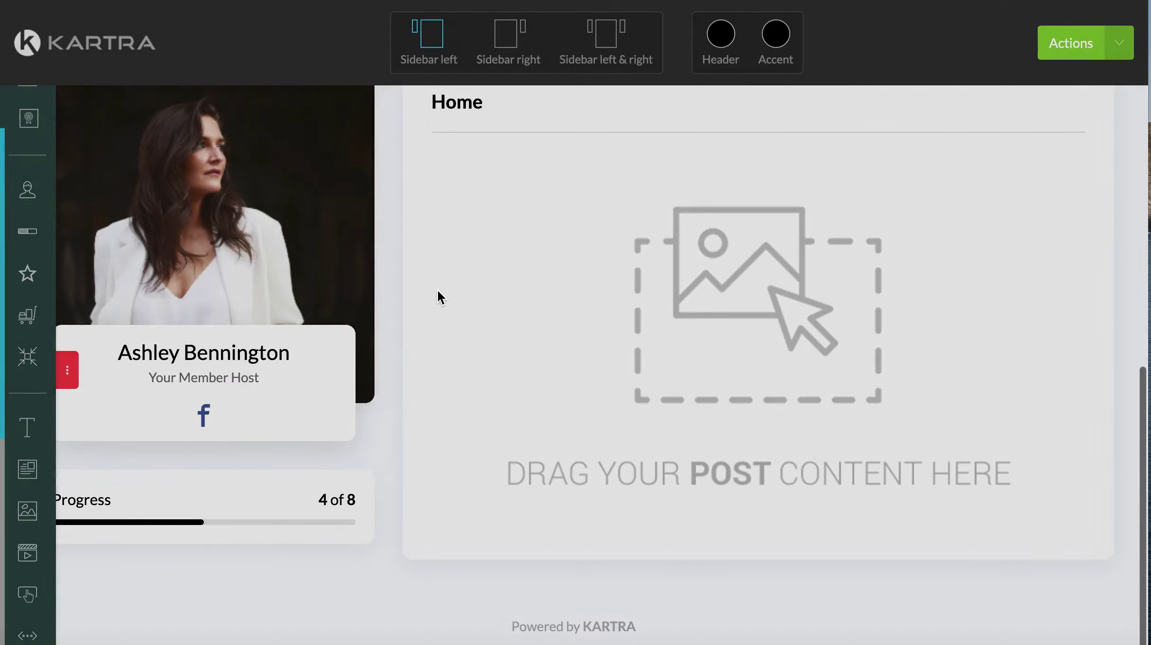
Look over the post content elements available for the page, from Text to Audio playlist
scroll(411, 324, "up", 3)
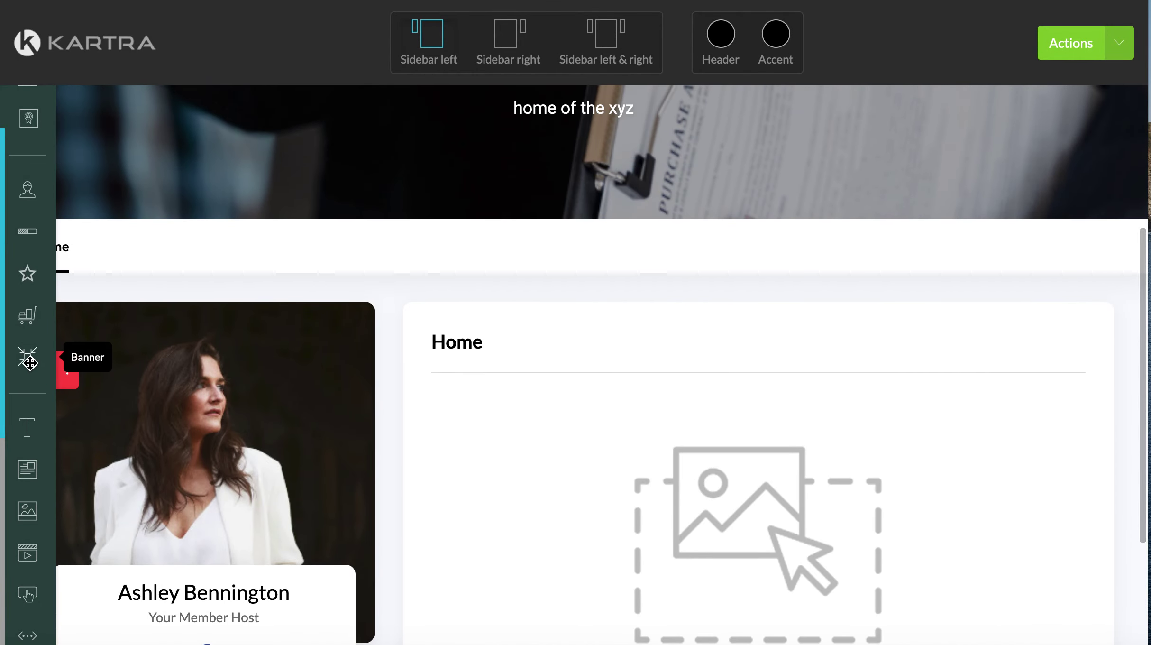
mouse_move(85, 298)
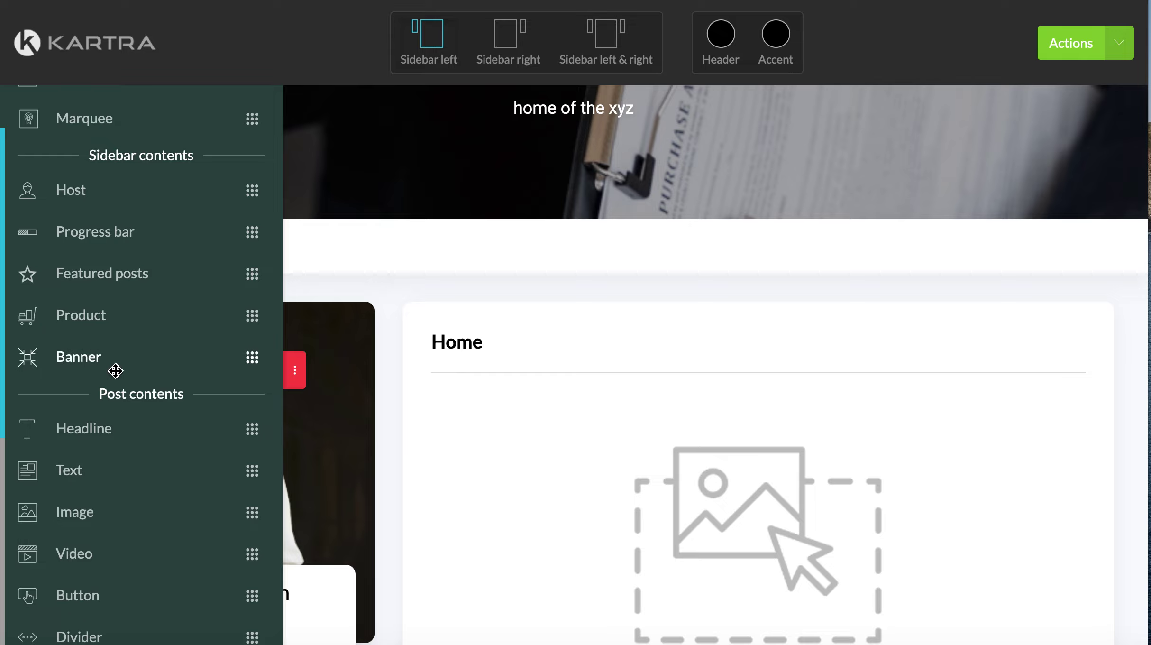
scroll(85, 471, "down", 6)
scroll(86, 474, "down", 2)
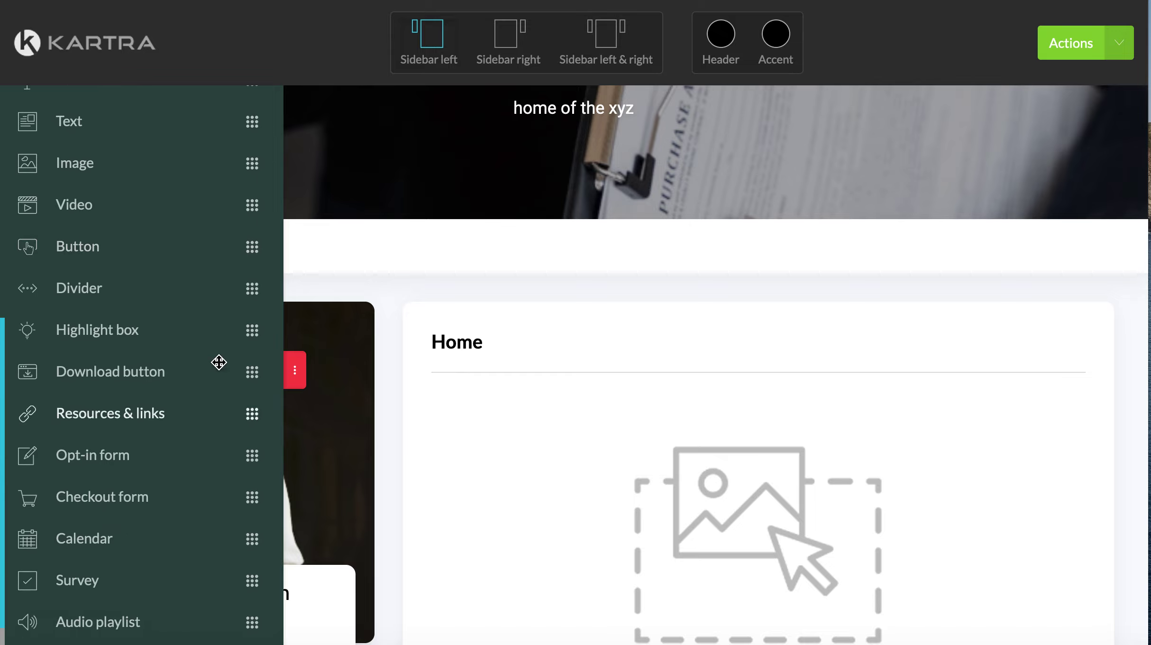
Try adding a video element to the Home post's content area
scroll(645, 478, "down", 3)
scroll(645, 477, "down", 1)
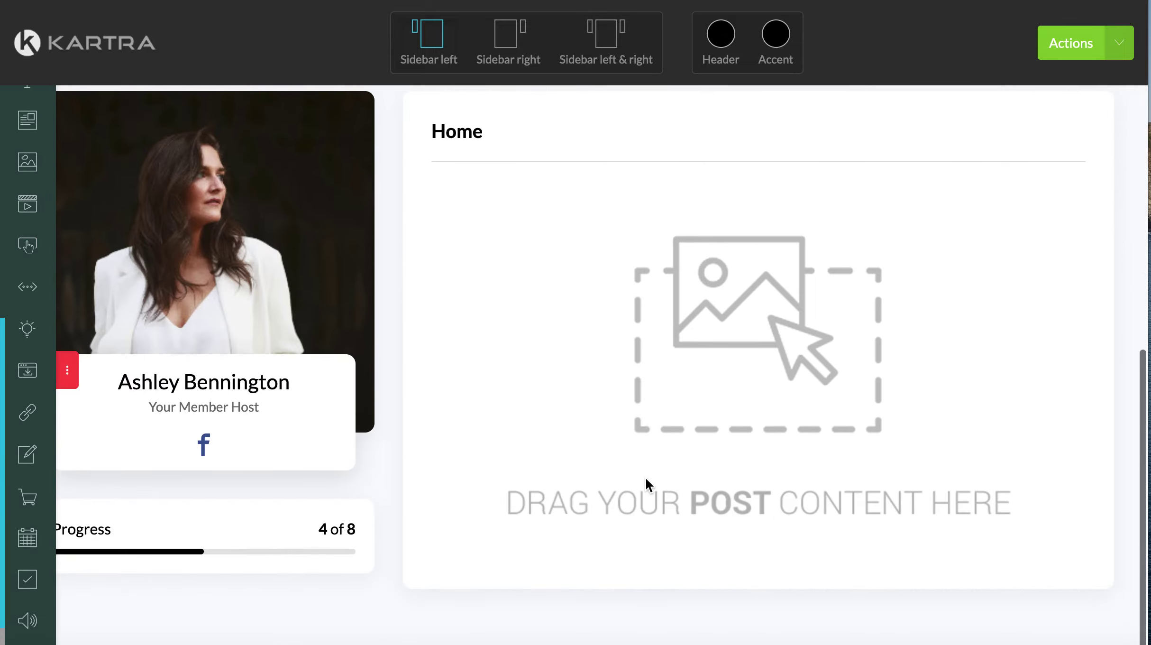
mouse_move(60, 375)
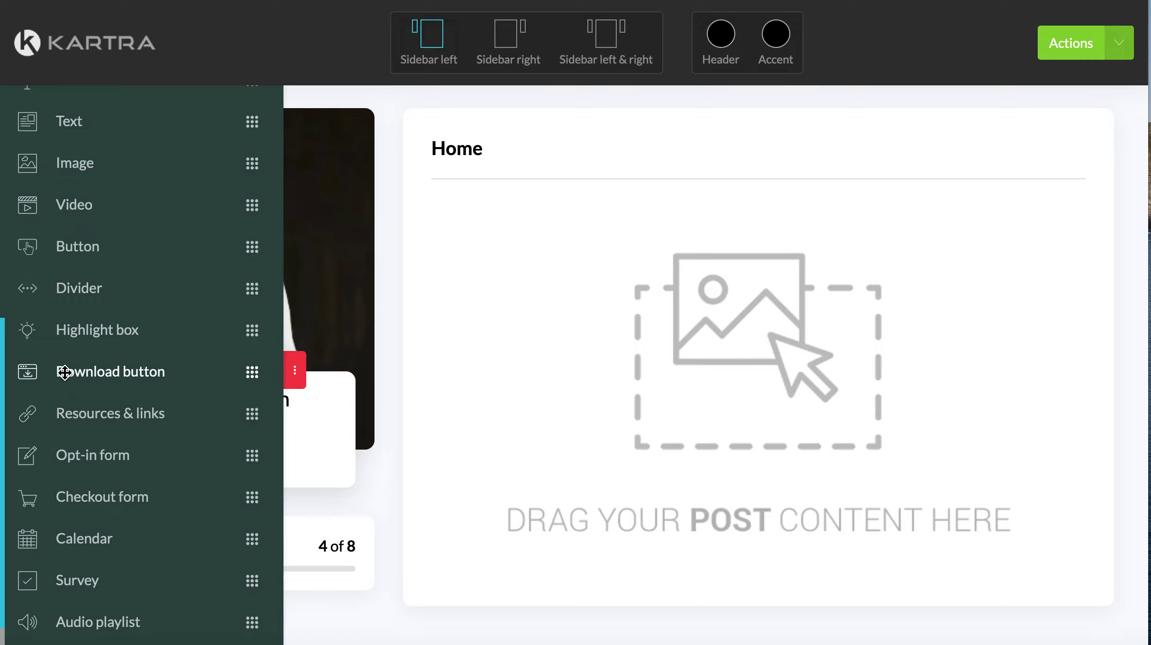
scroll(154, 283, "up", 2)
left_click_drag(152, 262, 683, 209)
left_click(385, 195)
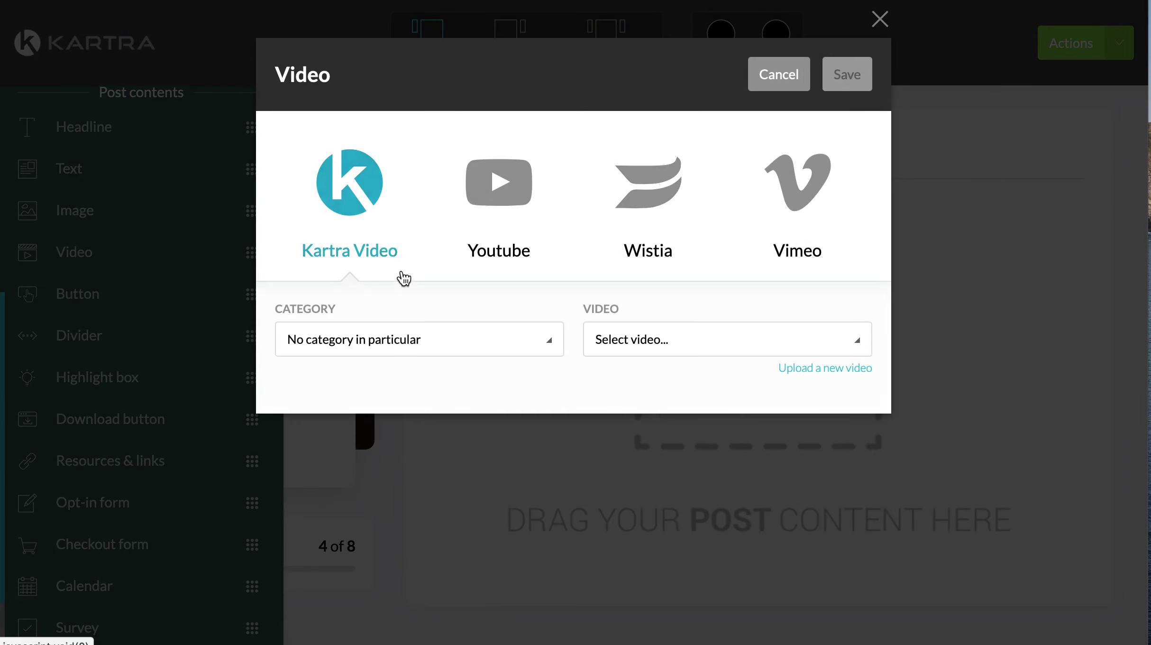
Look over the categories and videos offered for the Kartra Video source, and close the video settings without saving
left_click(401, 348)
left_click(378, 409)
left_click(657, 348)
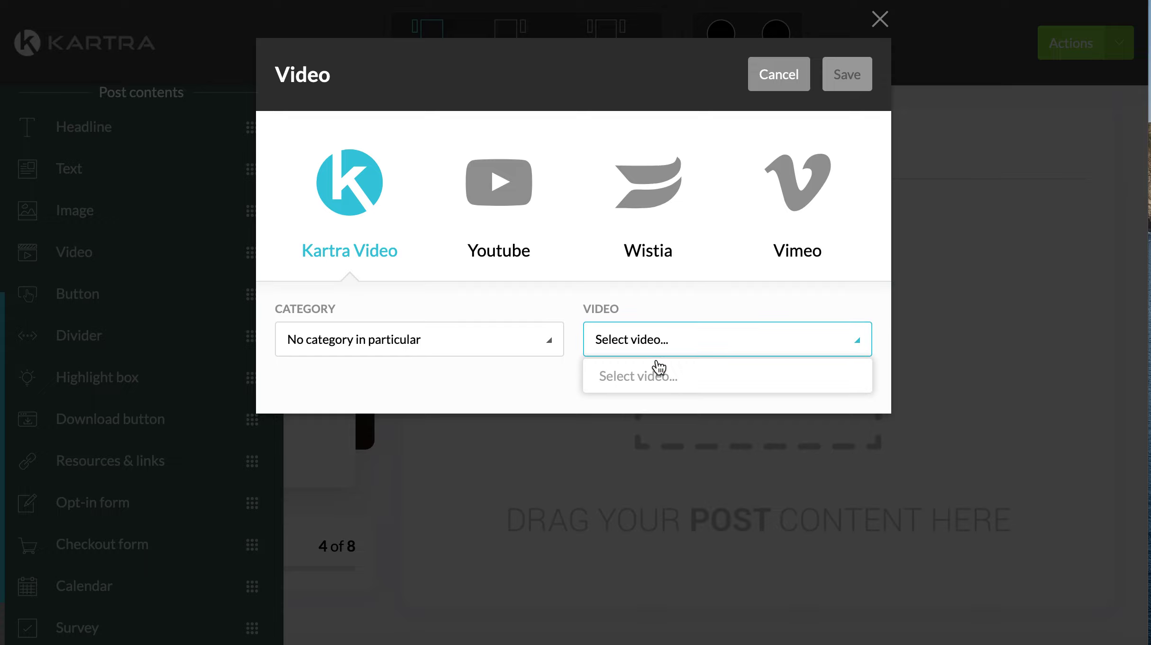
left_click(645, 351)
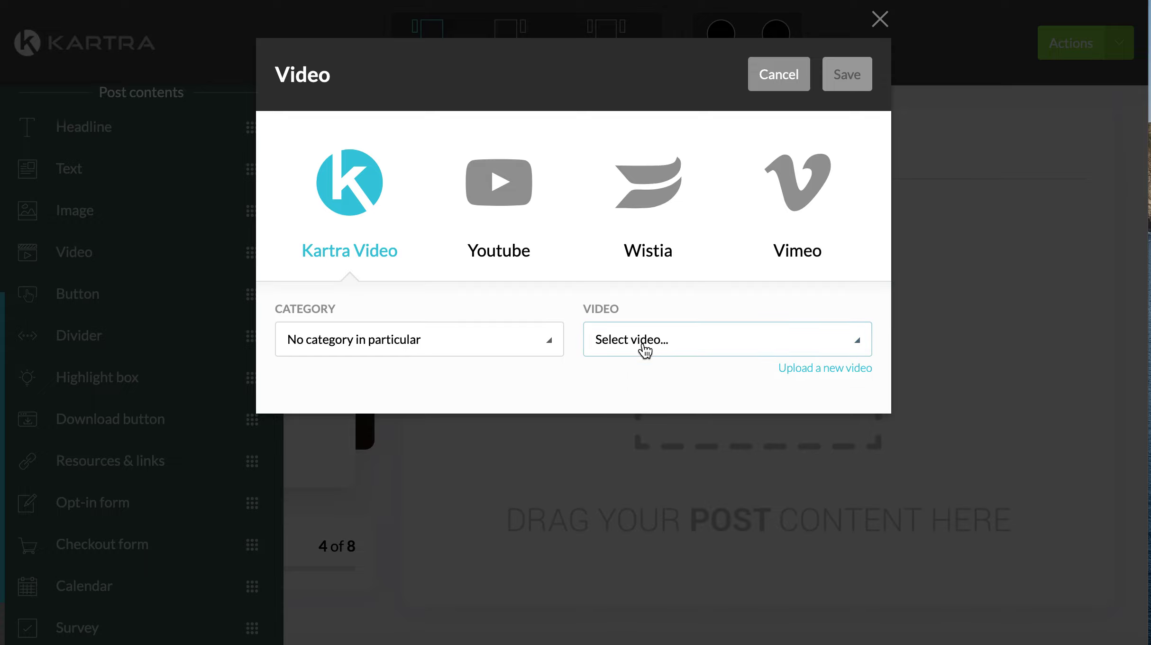
left_click(512, 189)
left_click(400, 242)
left_click(393, 348)
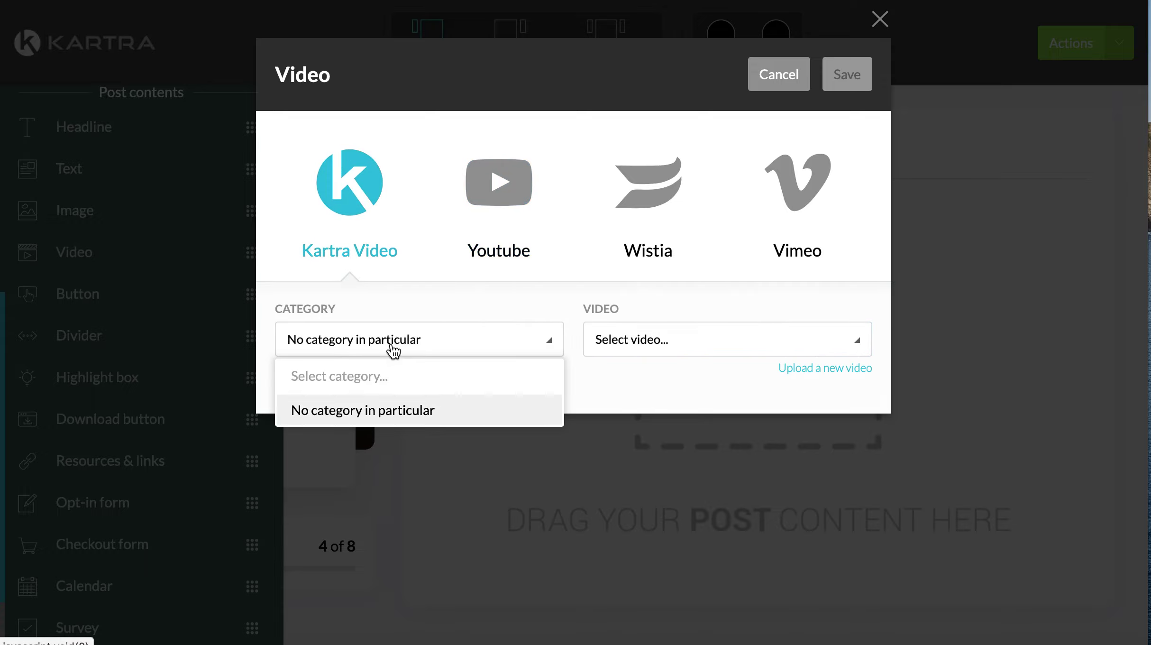
left_click(880, 20)
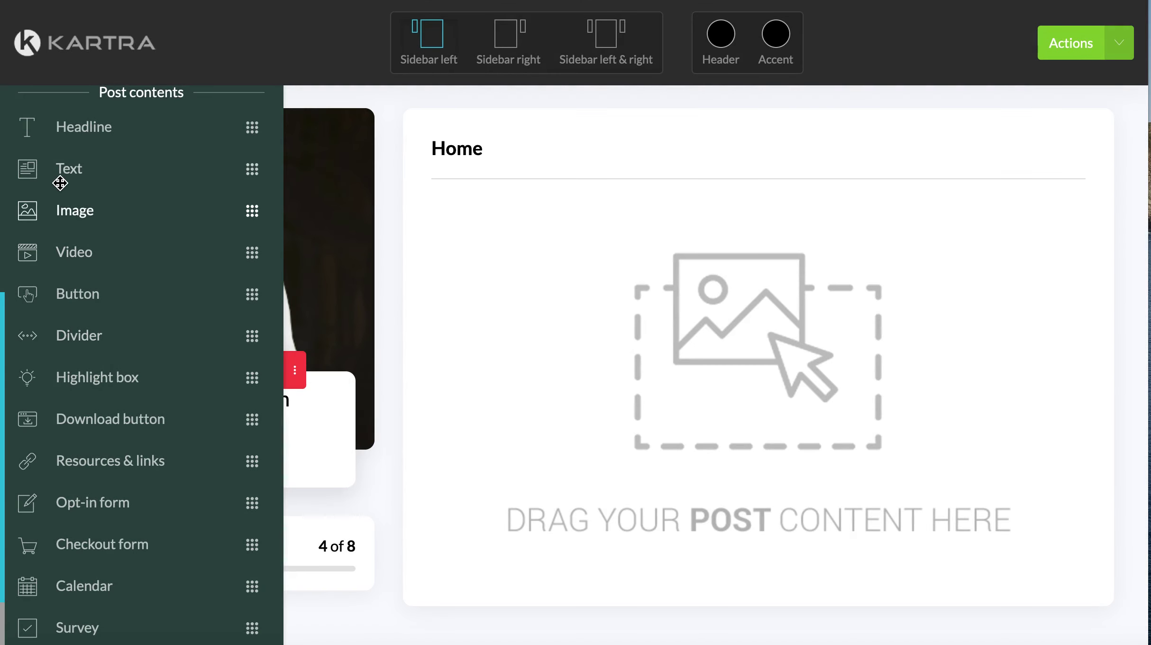
Add a text element to the Home post and replace its placeholder with "Welcome!!" and "I'm so happy you here." on separate lines
left_click_drag(69, 172, 664, 235)
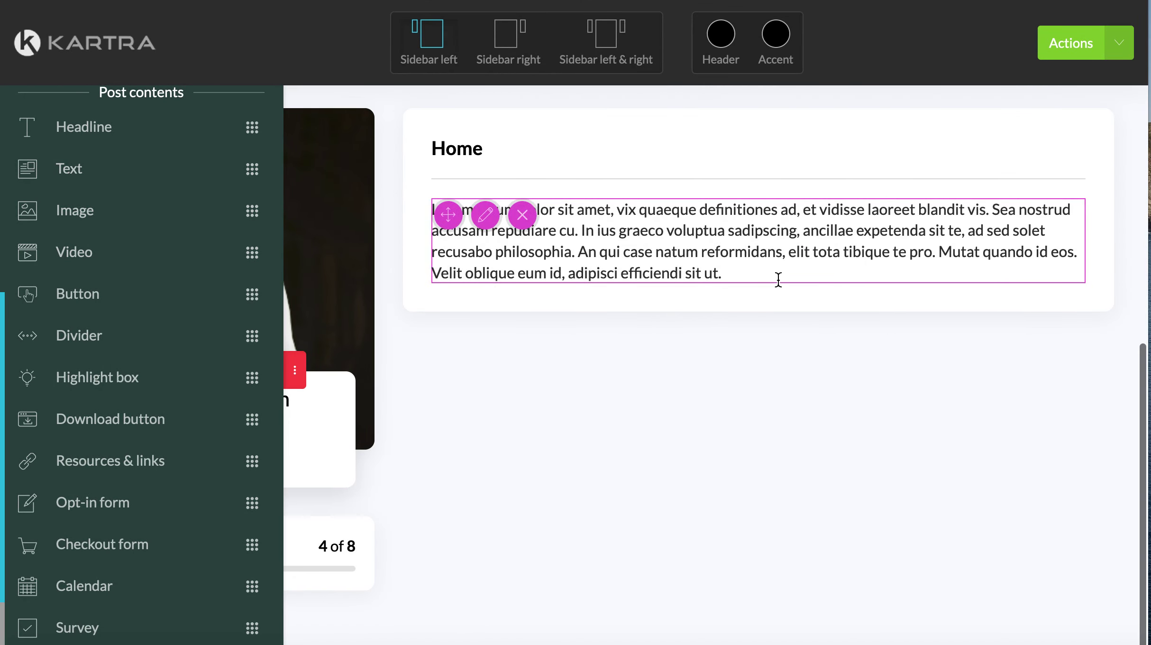
left_click_drag(777, 277, 339, 166)
type("Welcome!")
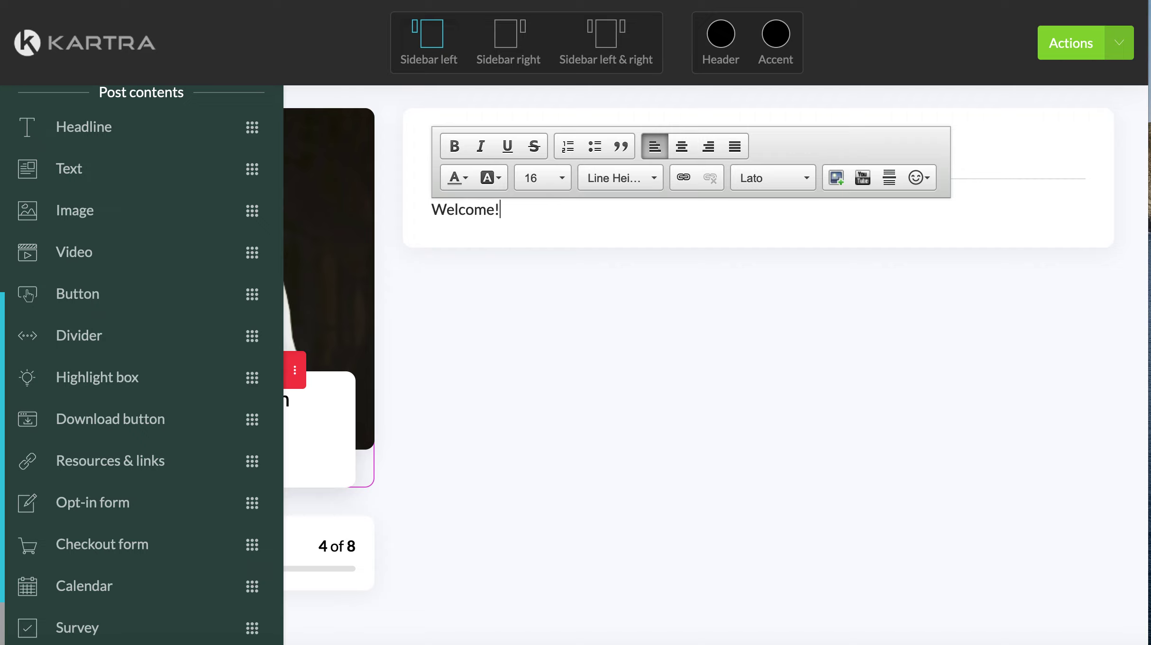
type("!")
key("Return")
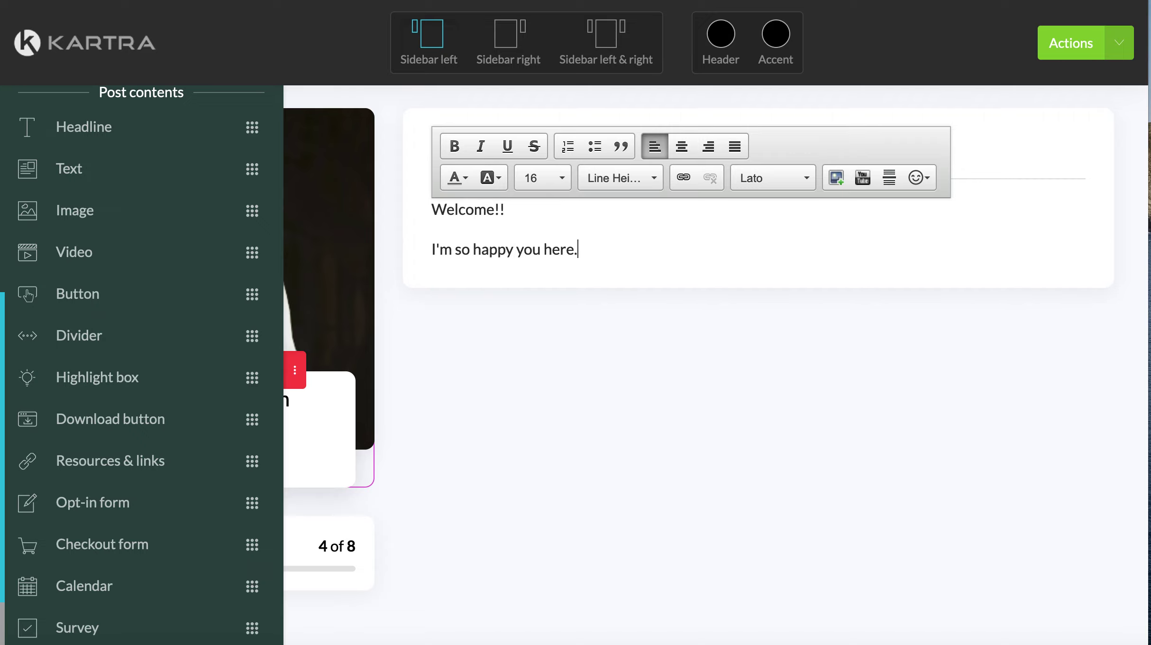
Below a blank line in the text element, add "Do these three thign" followed by lines numbered "1." and "2."
key("Return")
key("Return")
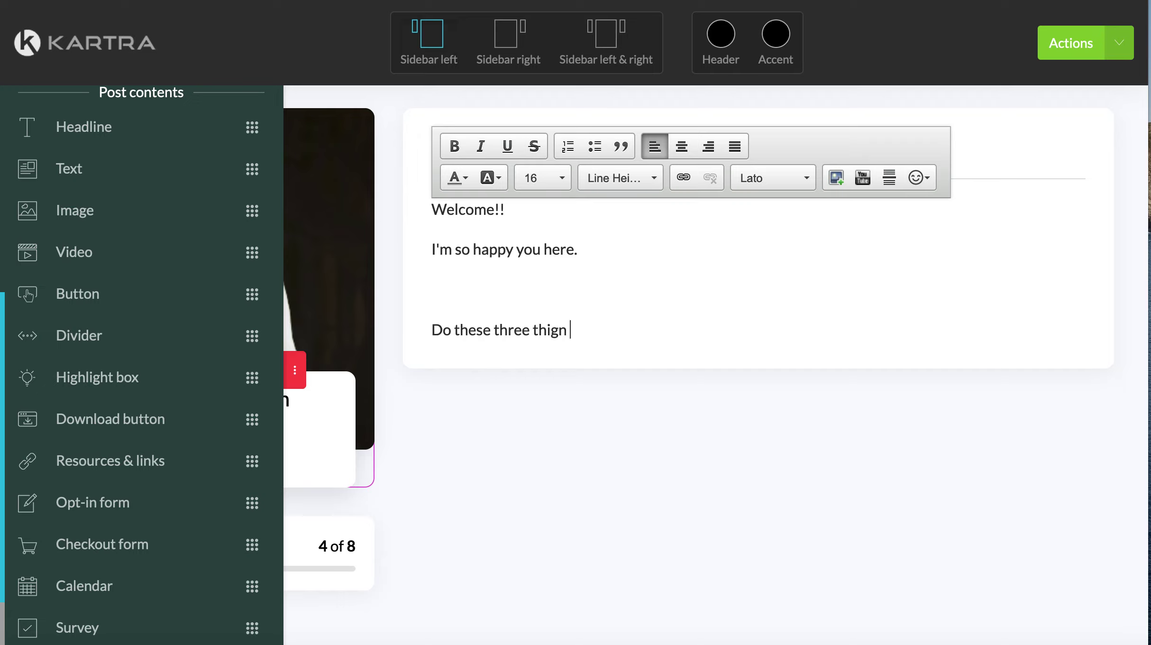
key("Return")
type("1.")
key("Return")
type("2. 3")
key("Return")
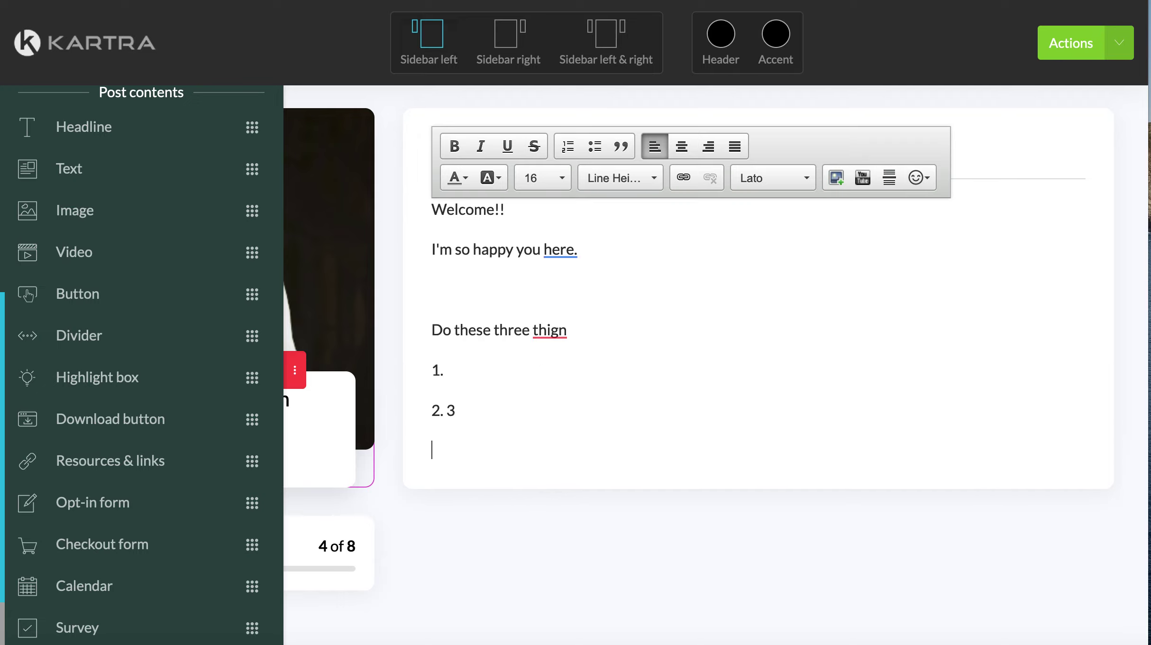
key("BackSpace")
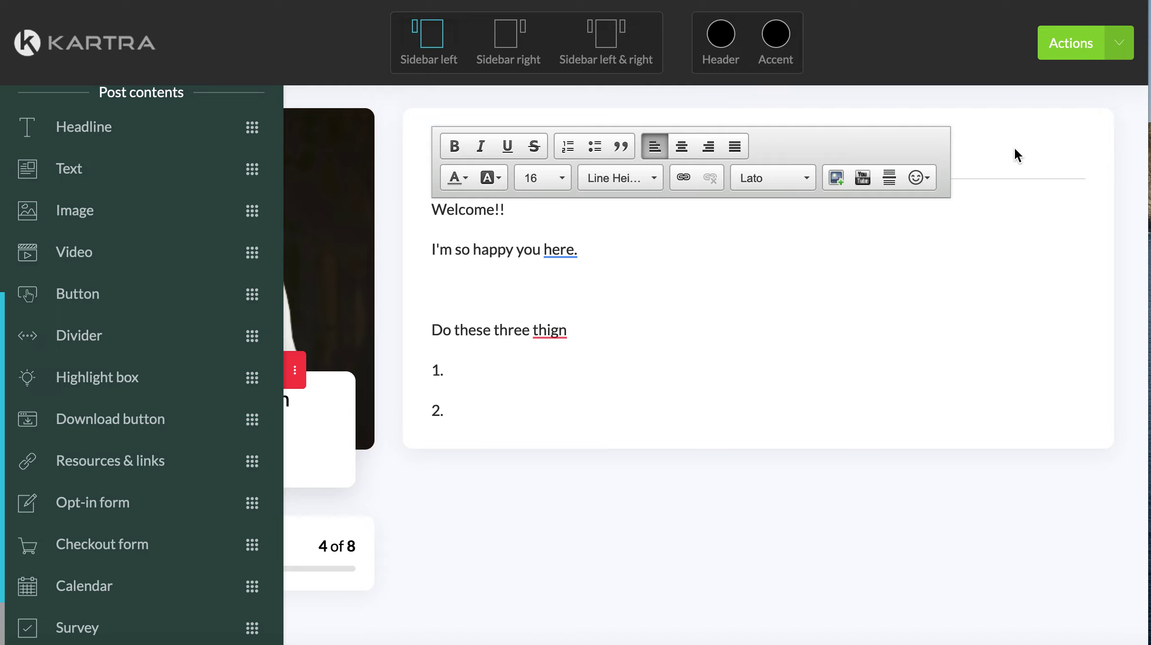
left_click(1015, 150)
Rename the Home category in the navigation menu to "Welcome to The Membership"
scroll(1015, 150, "up", 4)
mouse_move(631, 439)
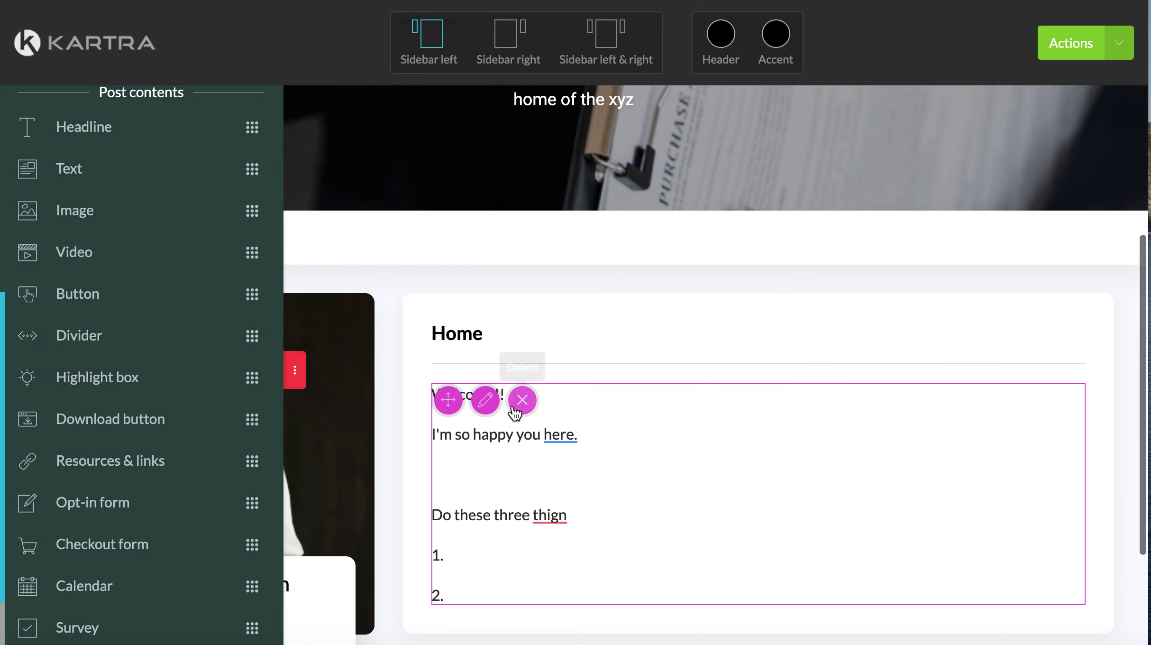
left_click(295, 370)
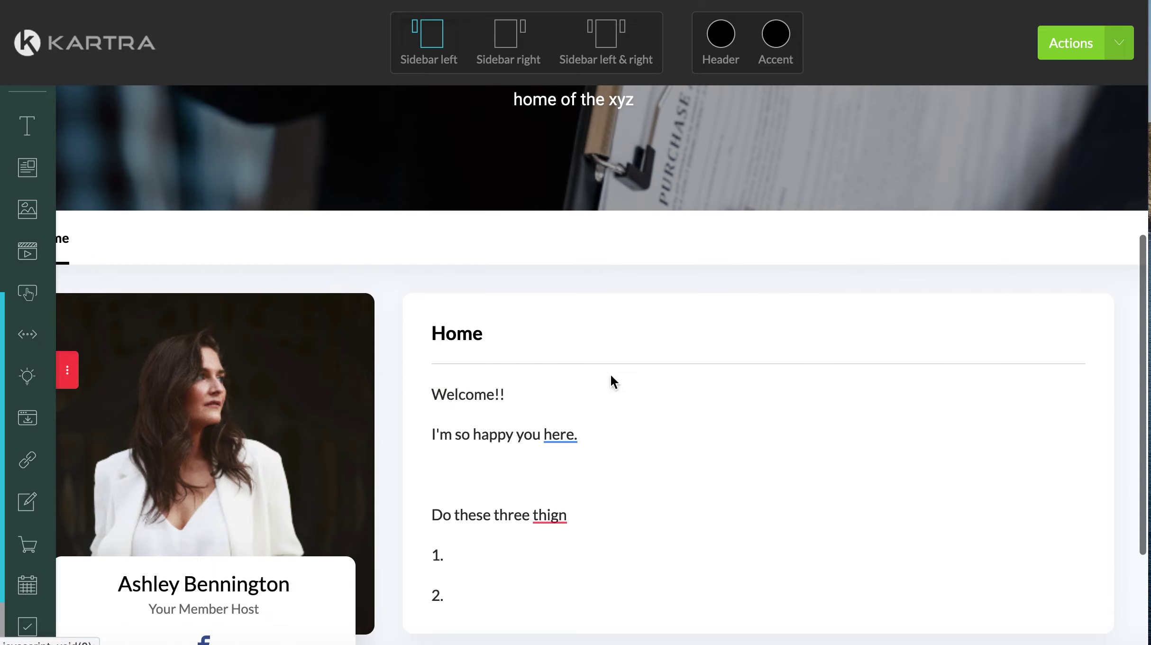
scroll(599, 427, "down", 5)
scroll(599, 427, "up", 10)
mouse_move(293, 424)
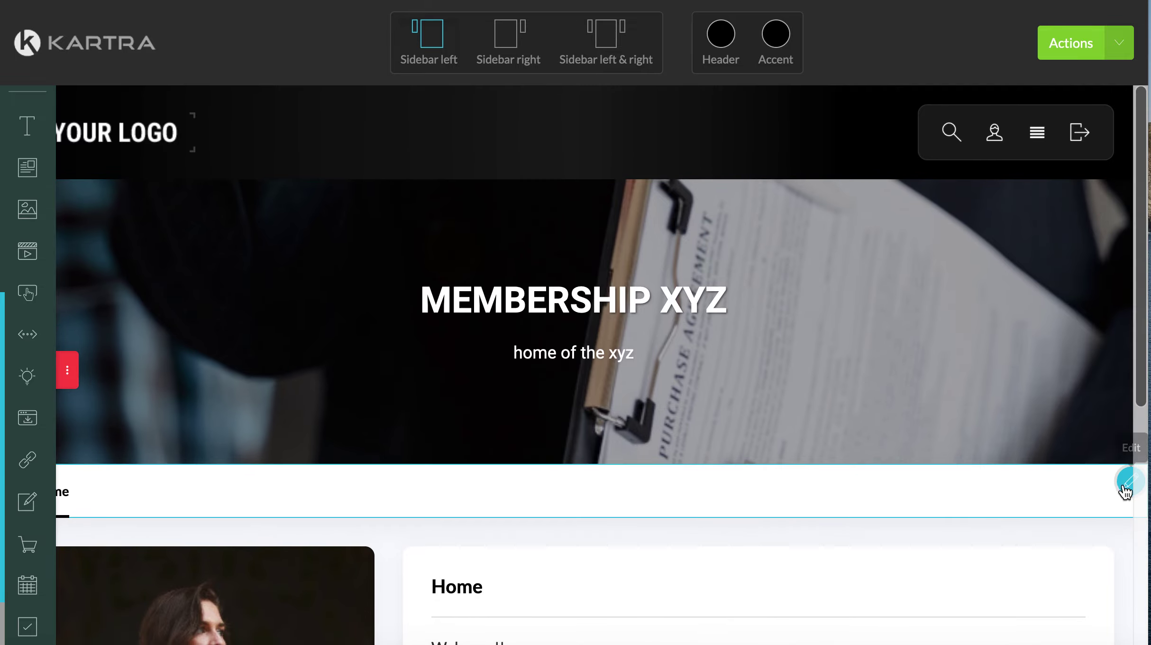
left_click(1129, 482)
left_click(819, 237)
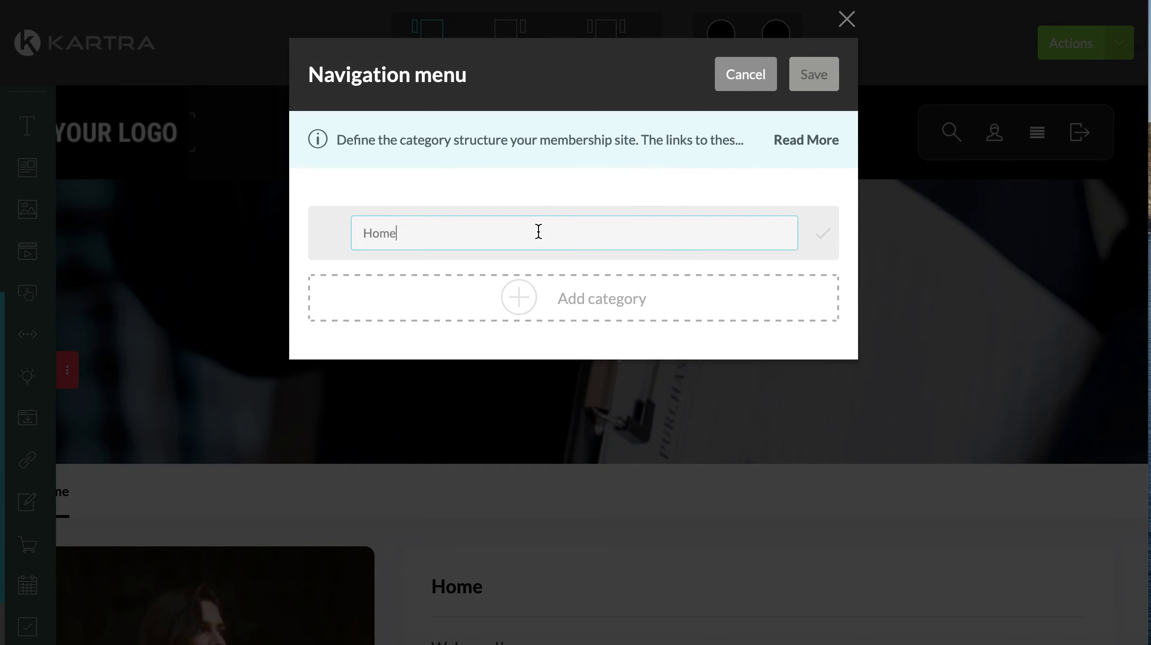
left_click_drag(537, 232, 312, 233)
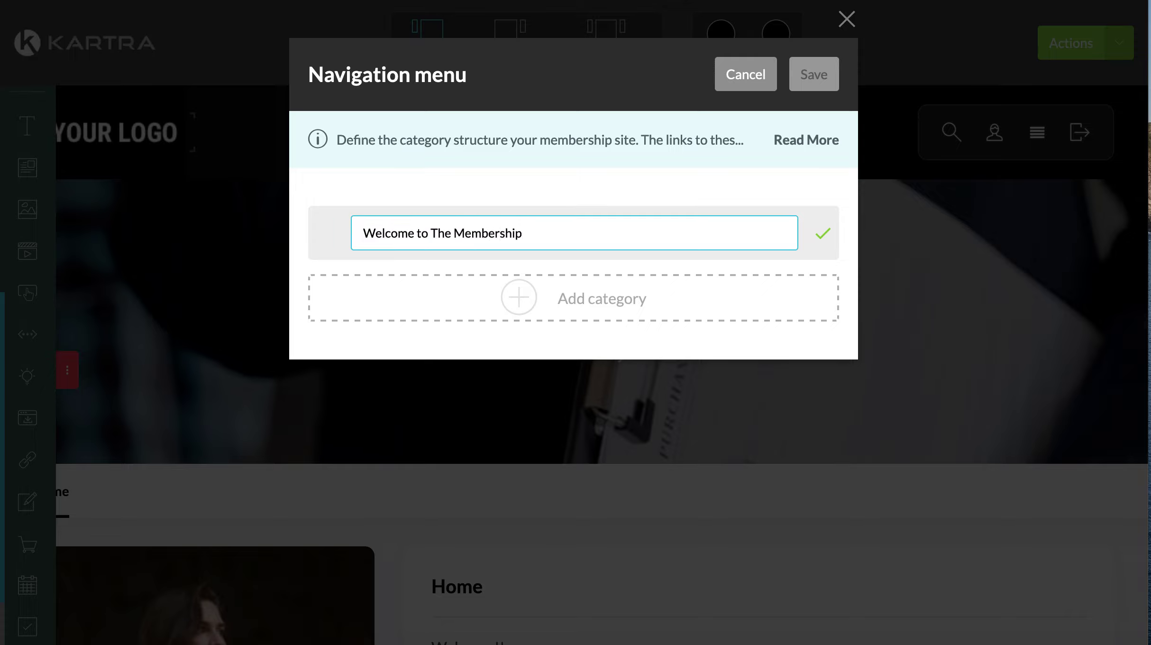
left_click(824, 235)
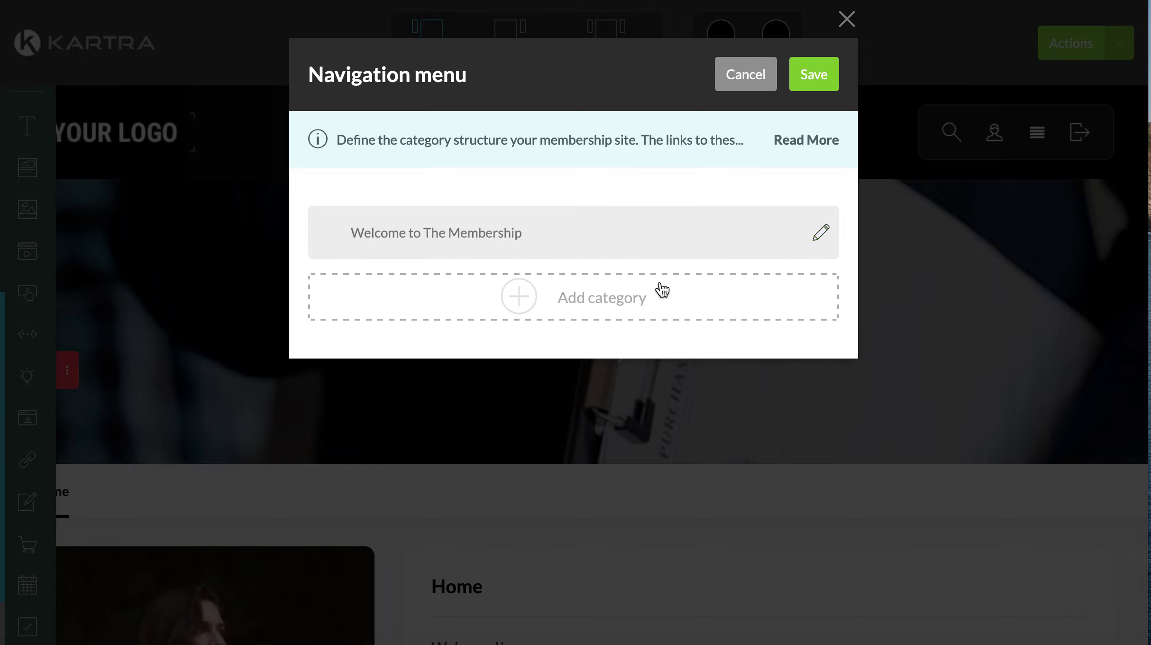
Add a category named "Week 1: master X" to the navigation menu
left_click(522, 298)
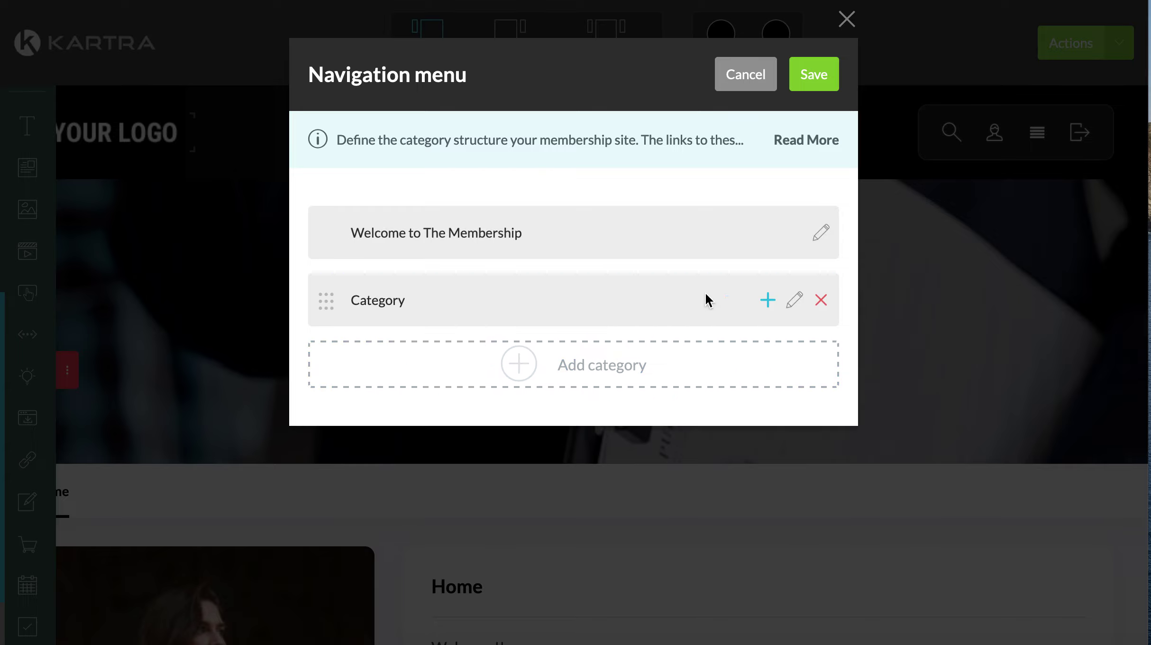
left_click(791, 304)
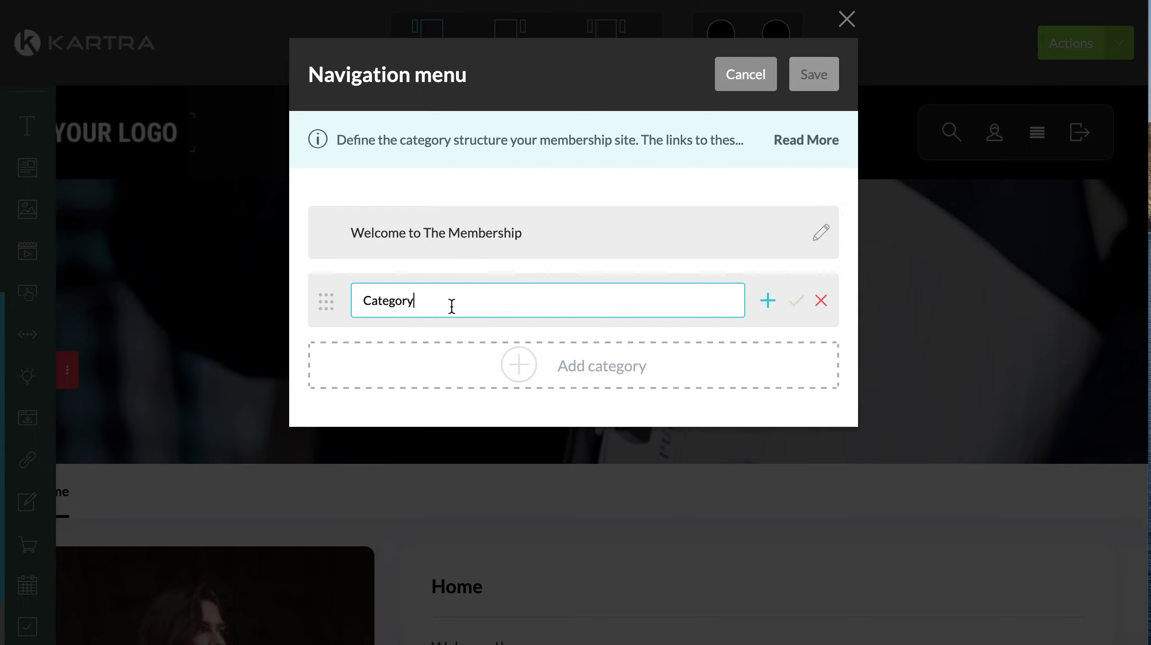
left_click_drag(453, 306, 257, 297)
type("Week 1: mas")
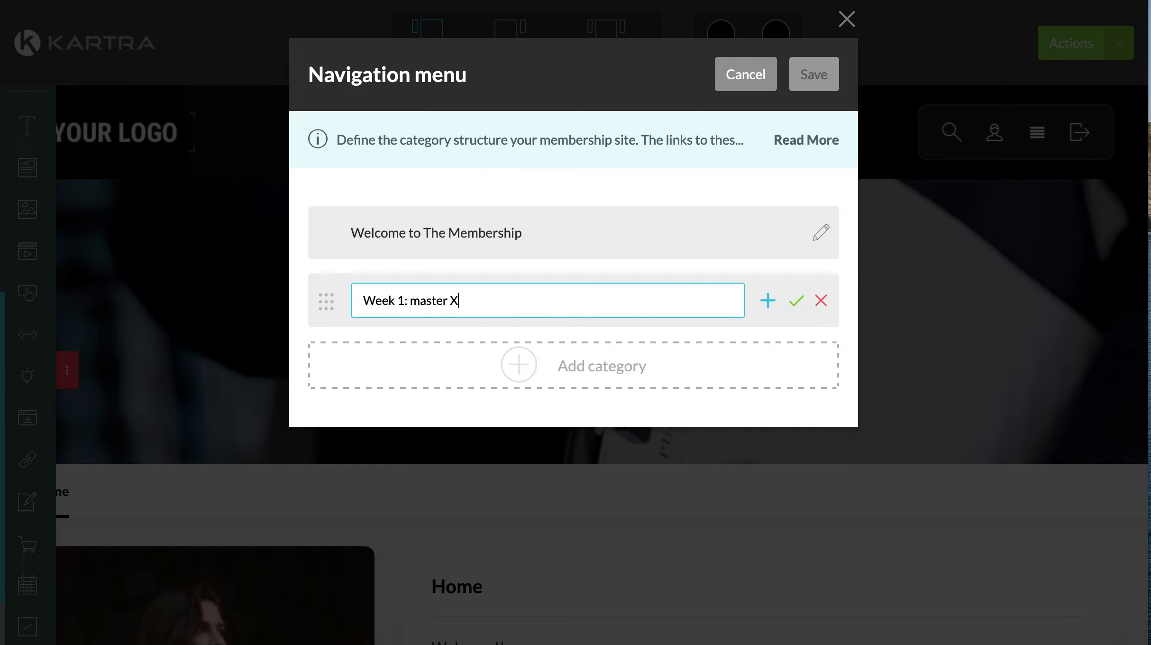
left_click(799, 302)
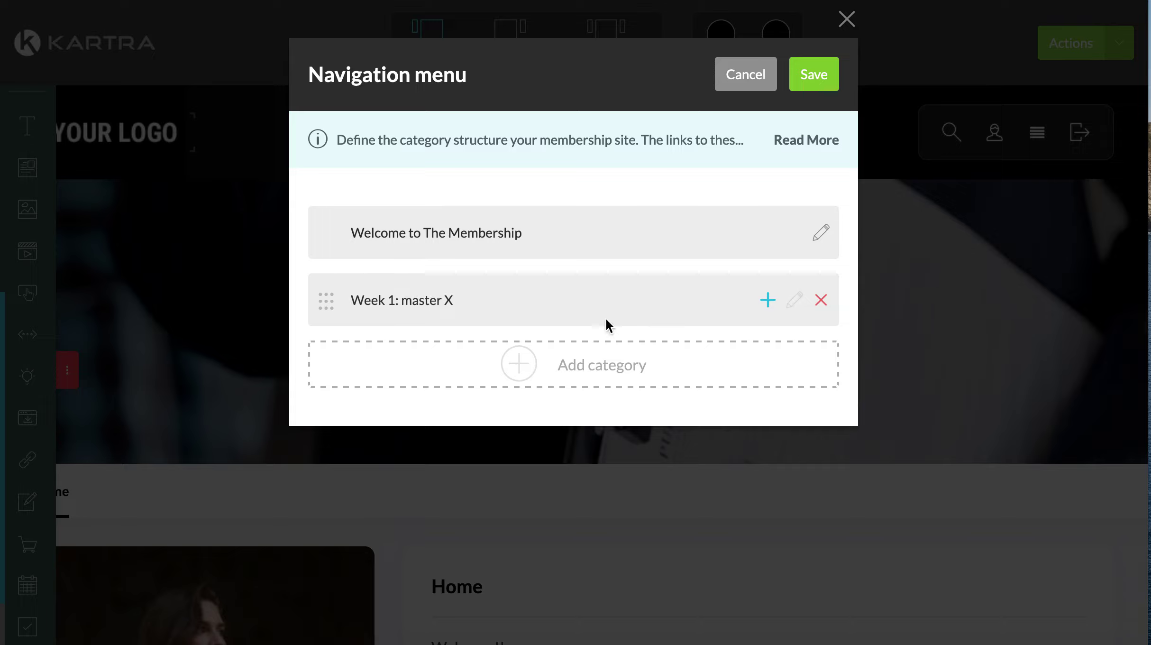
Add a "Learn XYZ" subcategory under Week 1: master X and another category with the default name, and save the menu
left_click(768, 300)
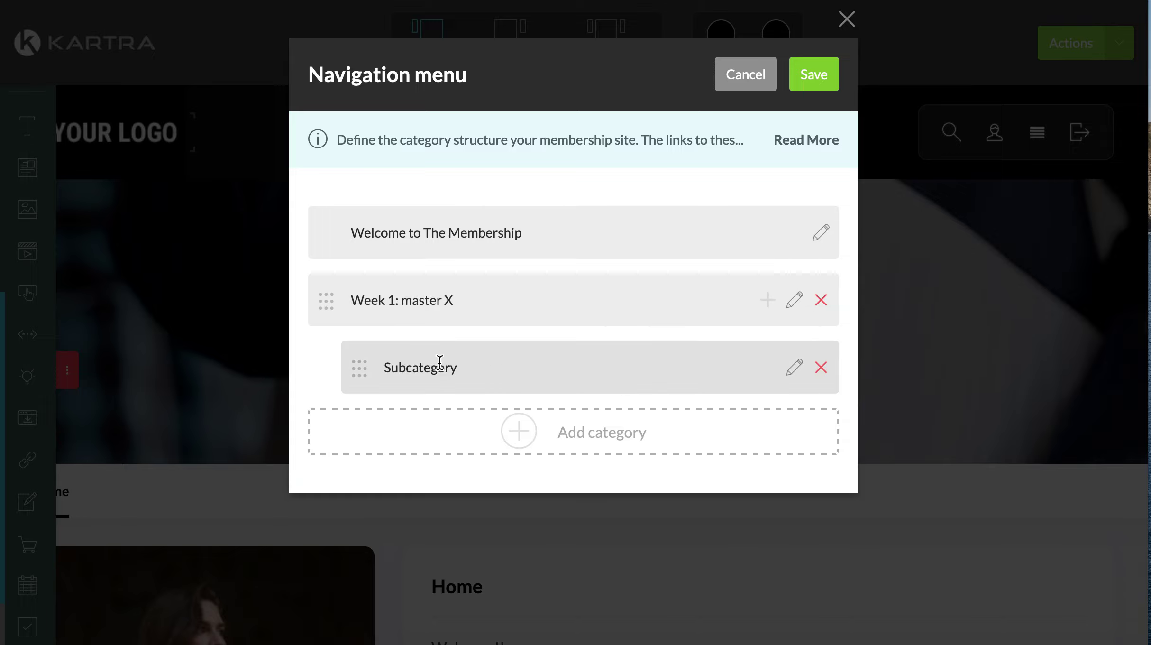
left_click(796, 374)
left_click_drag(498, 379, 338, 366)
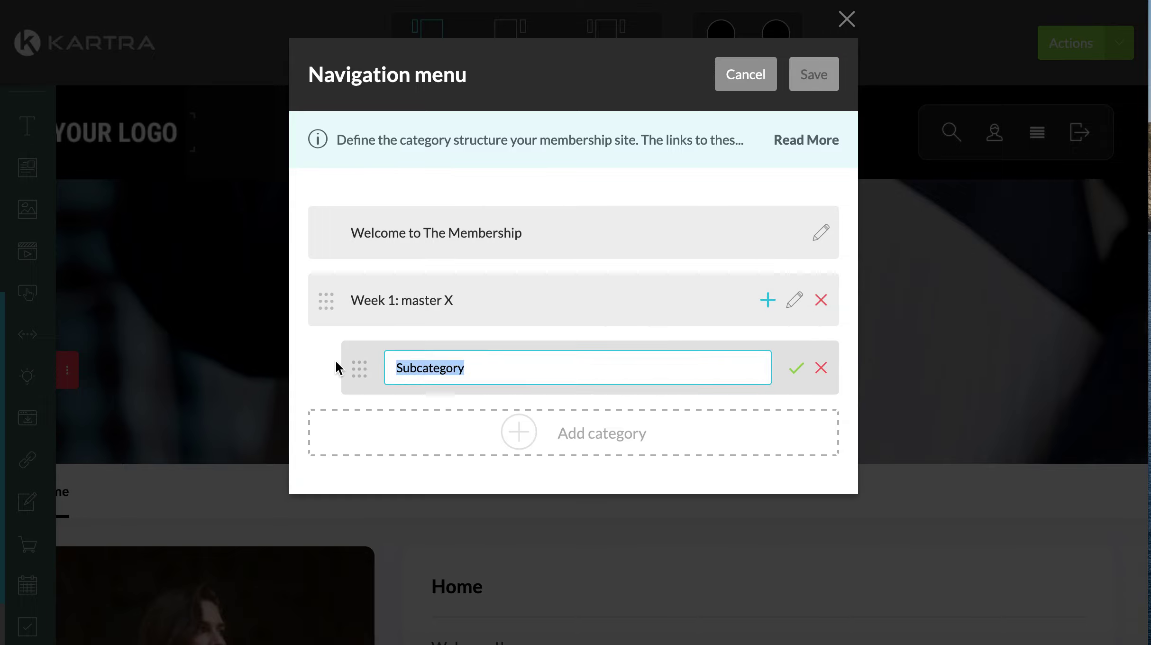
type("Learn XYZ")
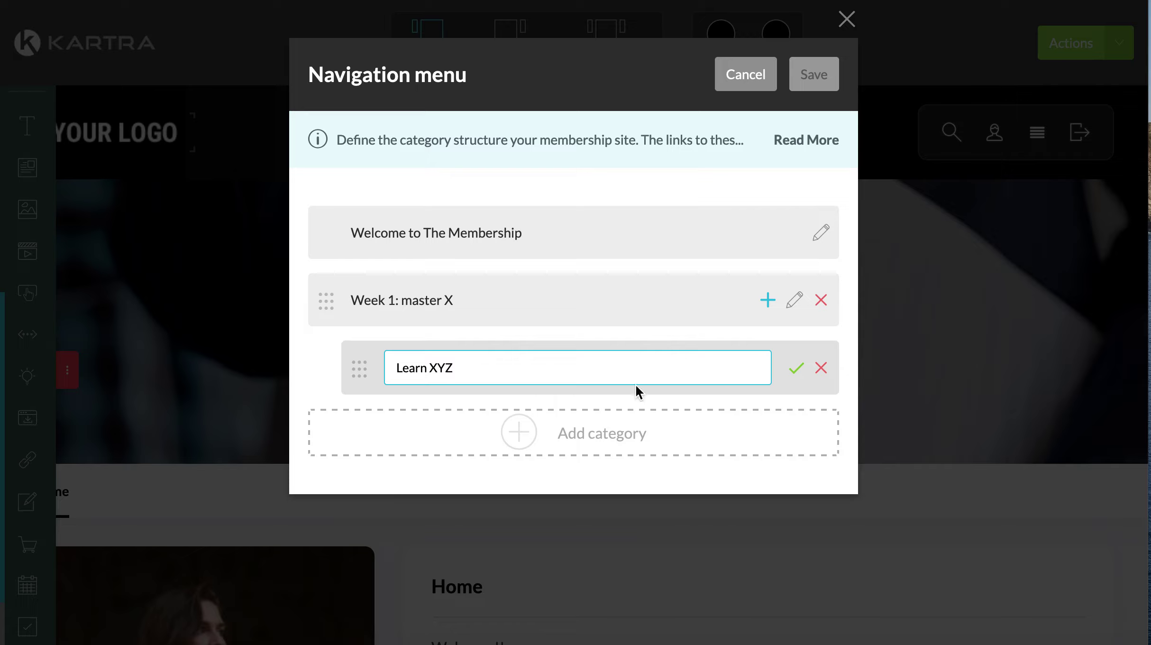
left_click(797, 370)
left_click(513, 434)
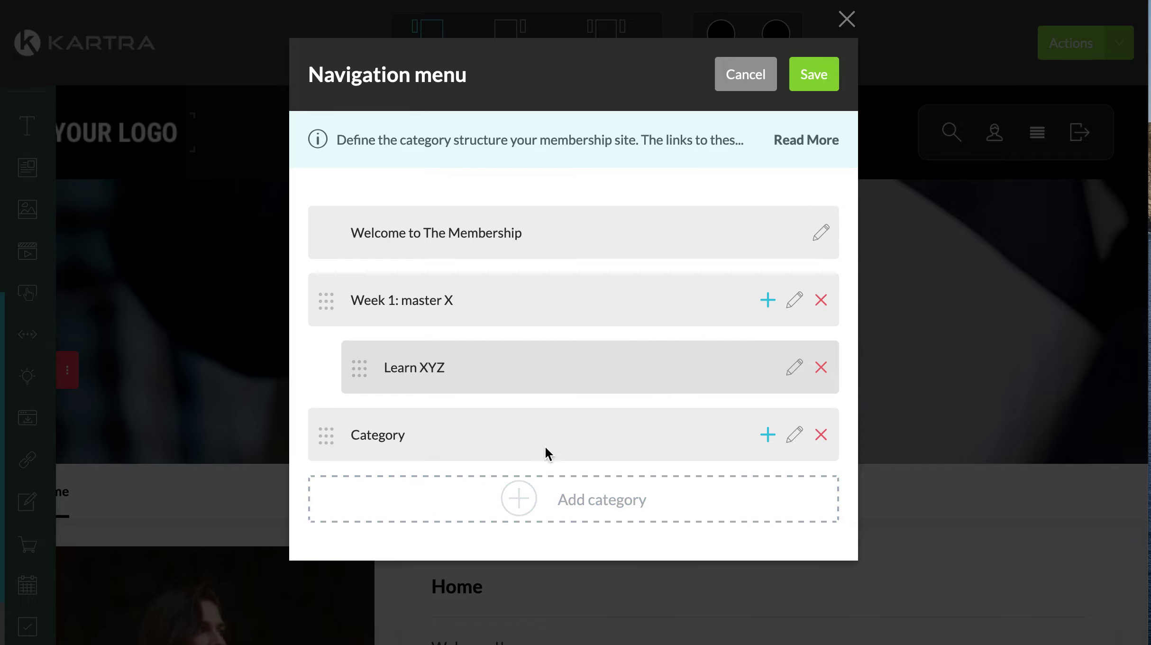
left_click(804, 77)
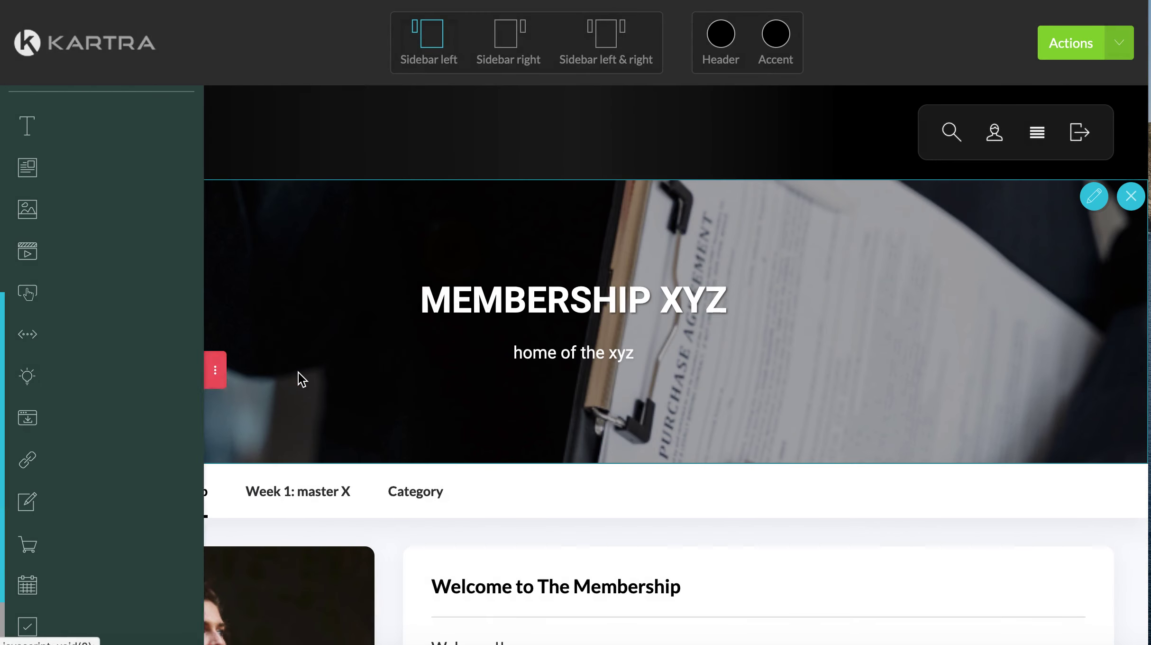
Review the Learn XYZ subcategory page and the Welcome to The Membership page through the navigation bar
mouse_move(298, 501)
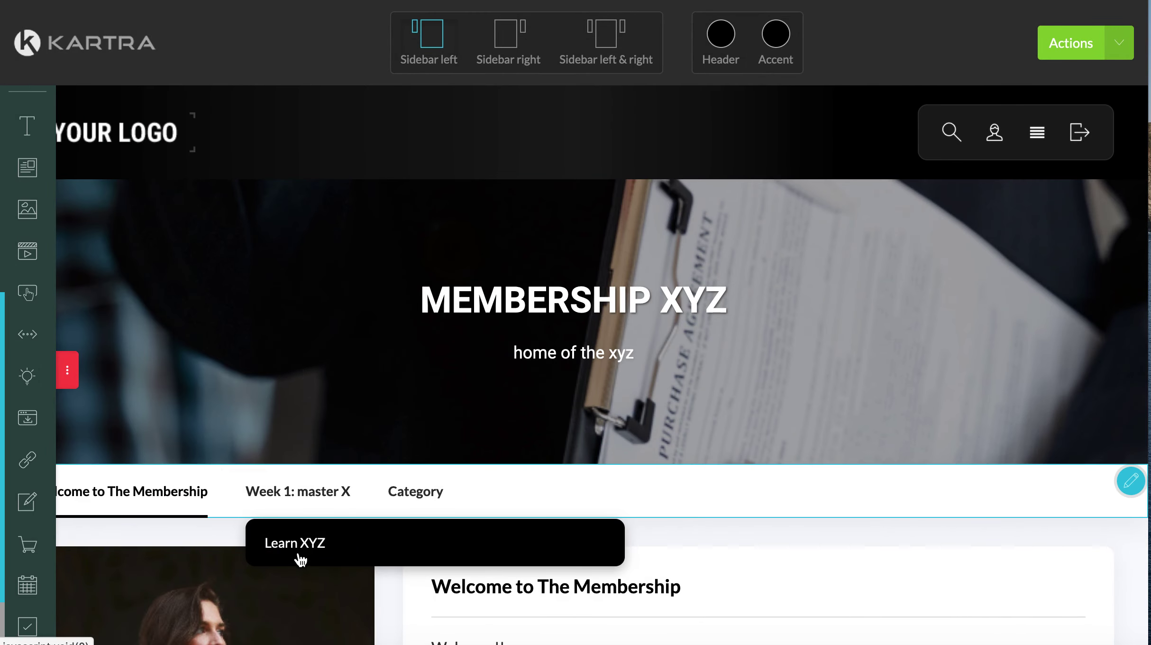
left_click(303, 540)
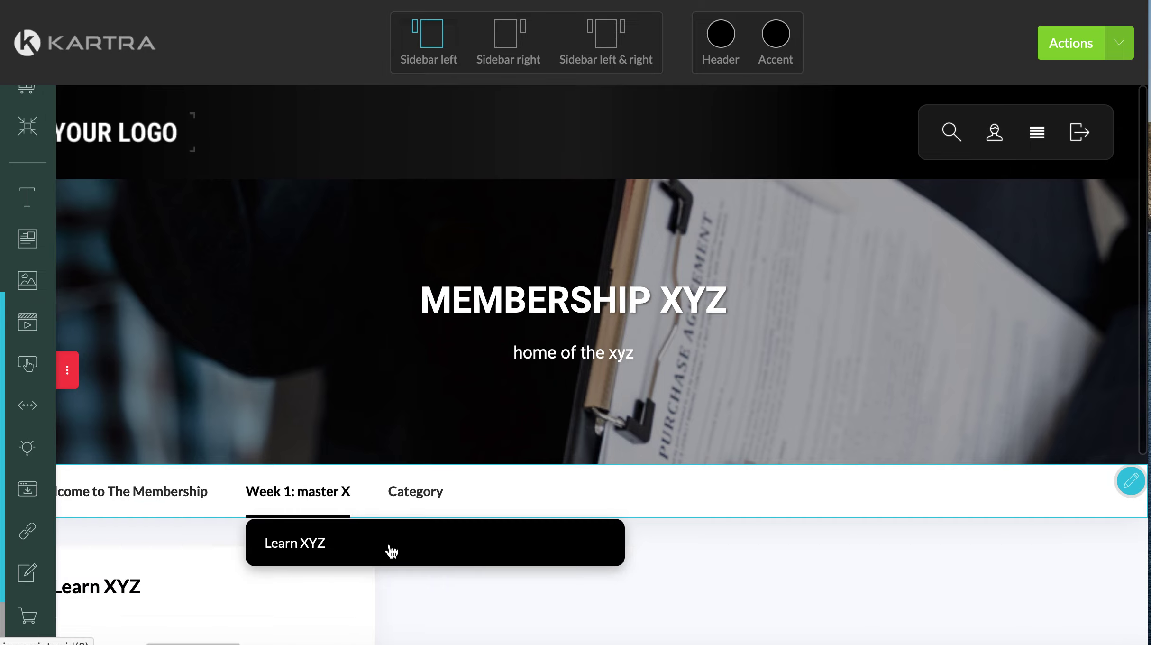
scroll(380, 547, "down", 7)
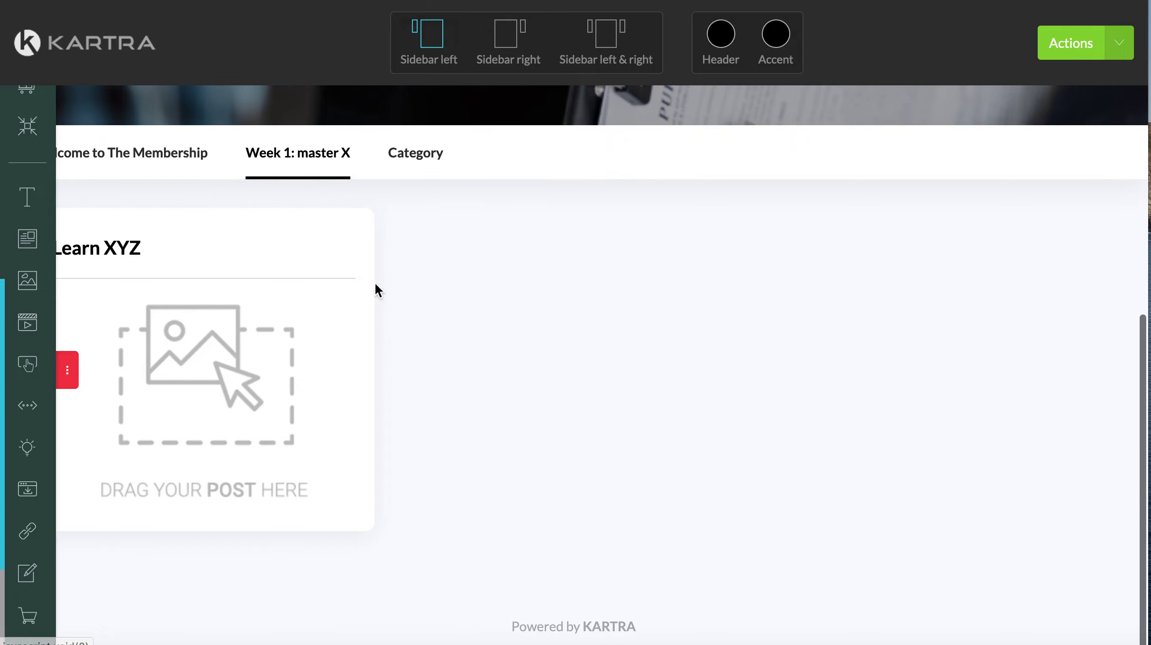
left_click(145, 164)
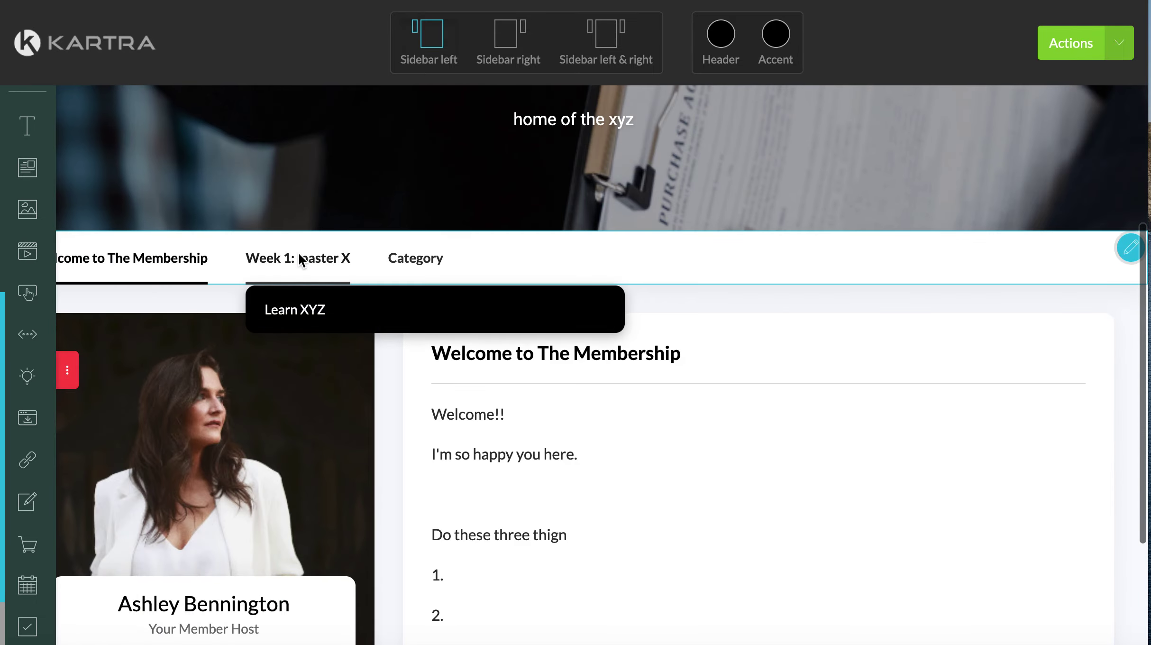
mouse_move(527, 416)
mouse_move(341, 264)
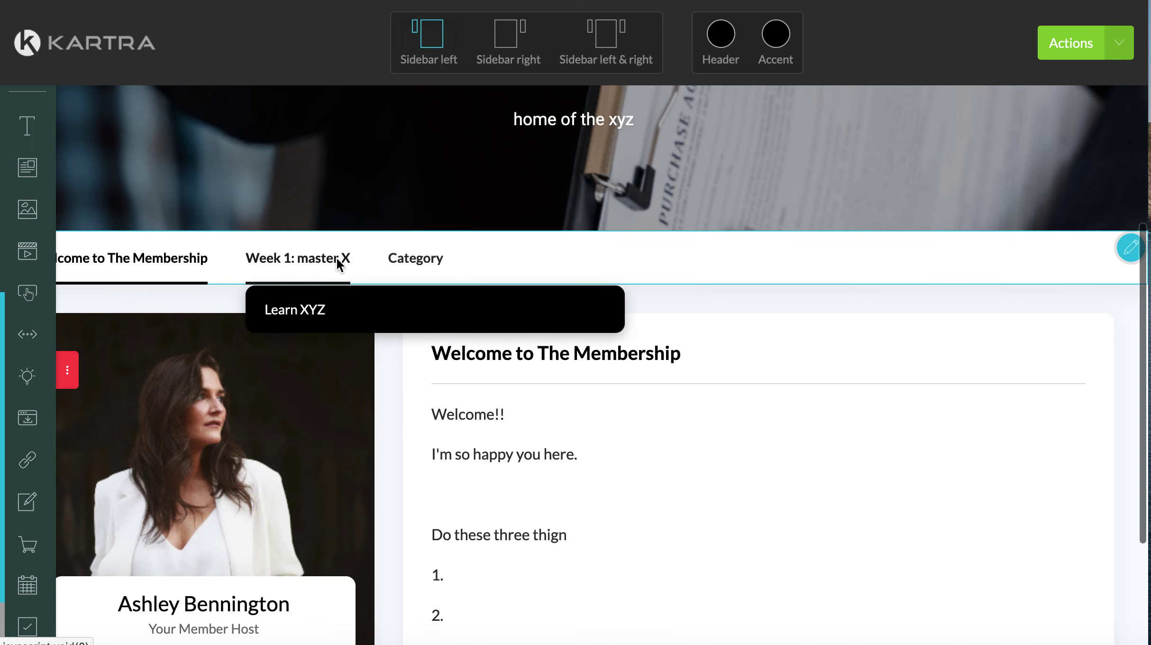
left_click(298, 322)
scroll(430, 333, "down", 1)
mouse_move(323, 232)
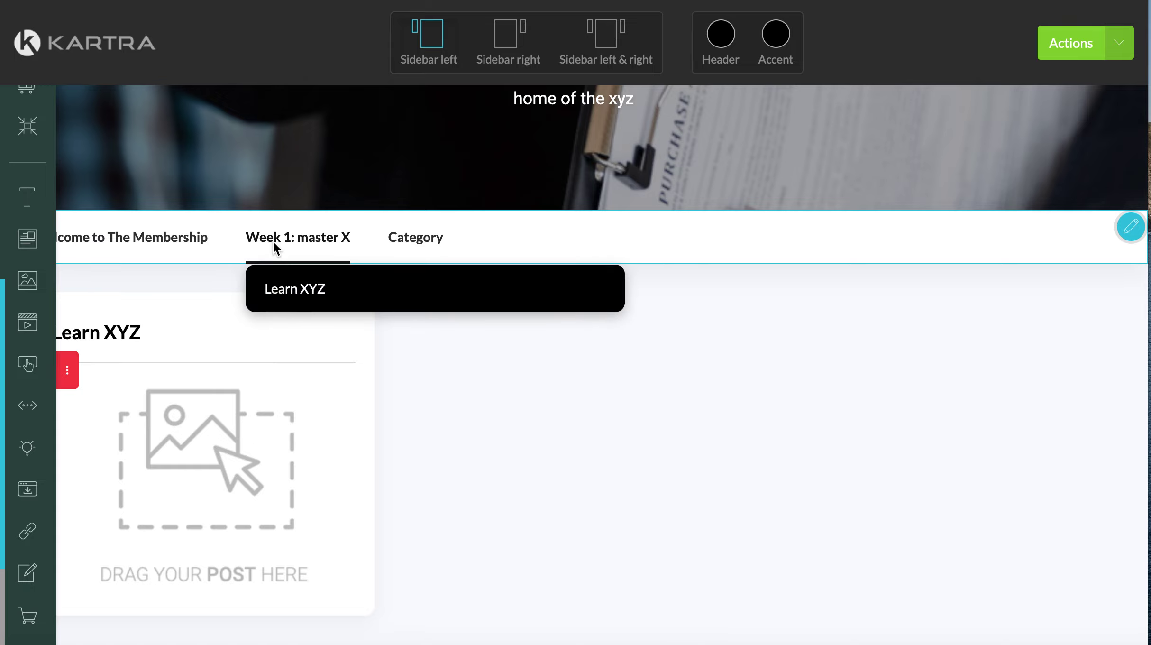
Delete the Learn XYZ subcategory under Week 1: master X from the navigation menu and save the menu
left_click(1131, 227)
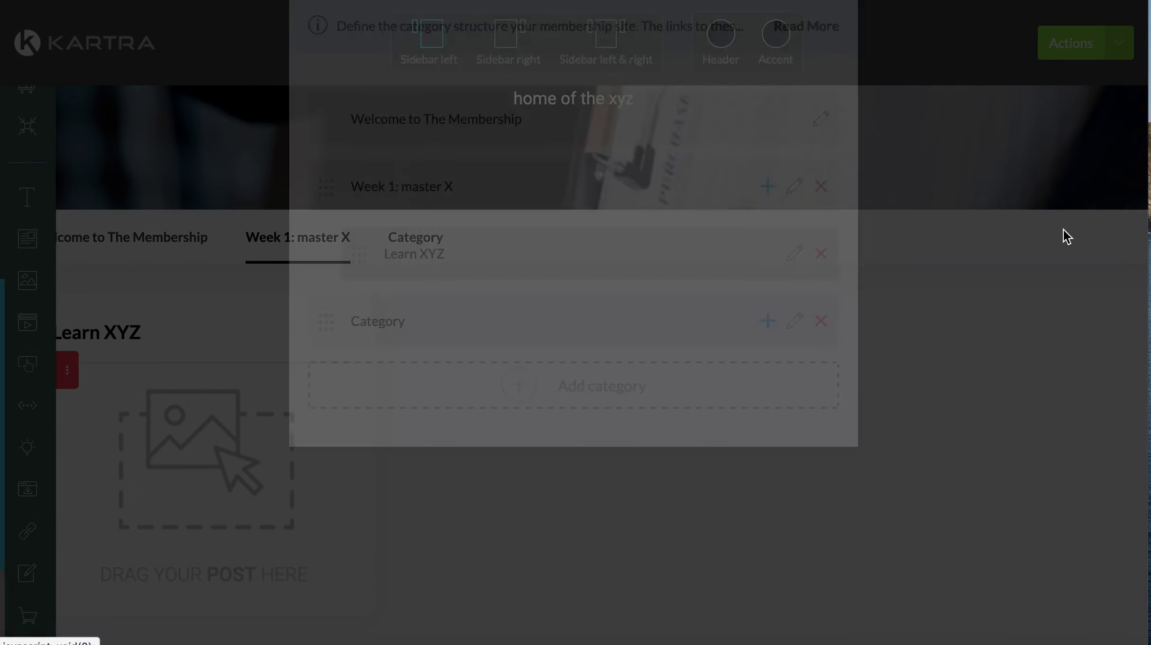
left_click(821, 369)
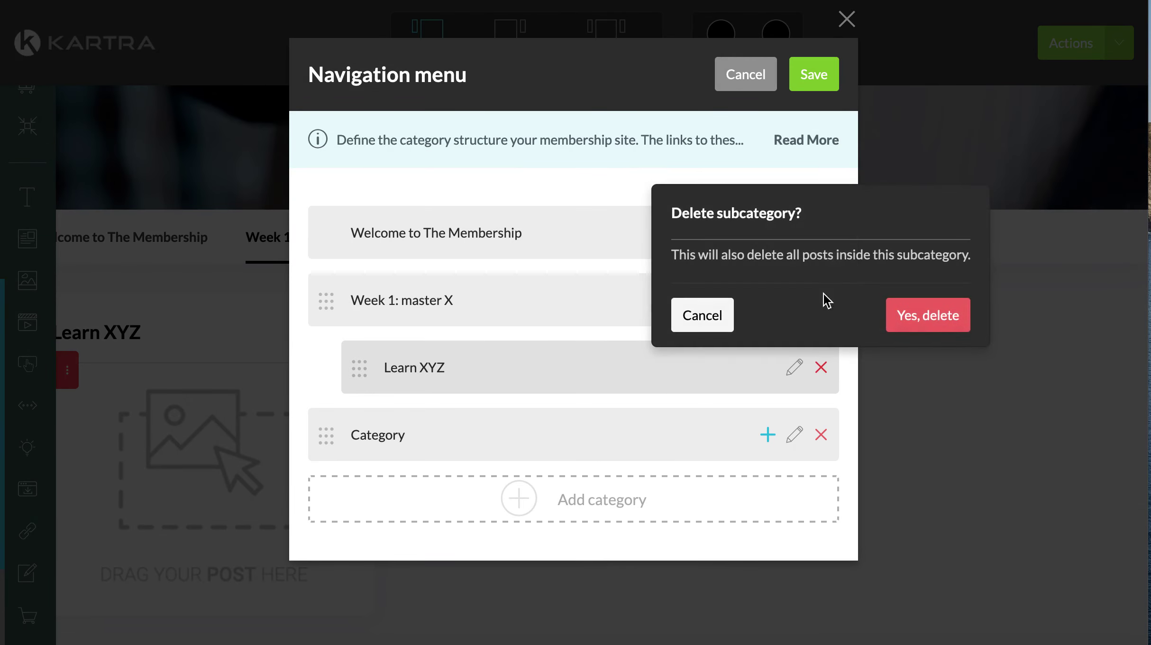
left_click(959, 326)
left_click(815, 74)
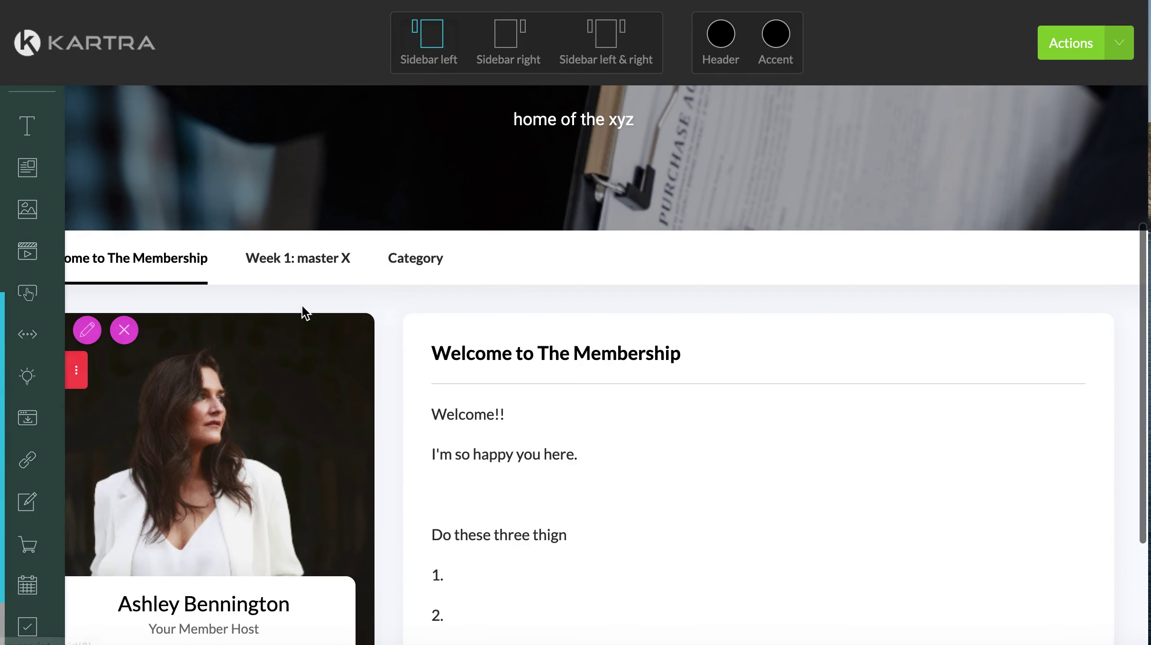
Add a new post to the Week 1: master X page, named "Learn XYZ" with the description "First part of mastering your >>>"
left_click(303, 263)
scroll(237, 456, "down", 2)
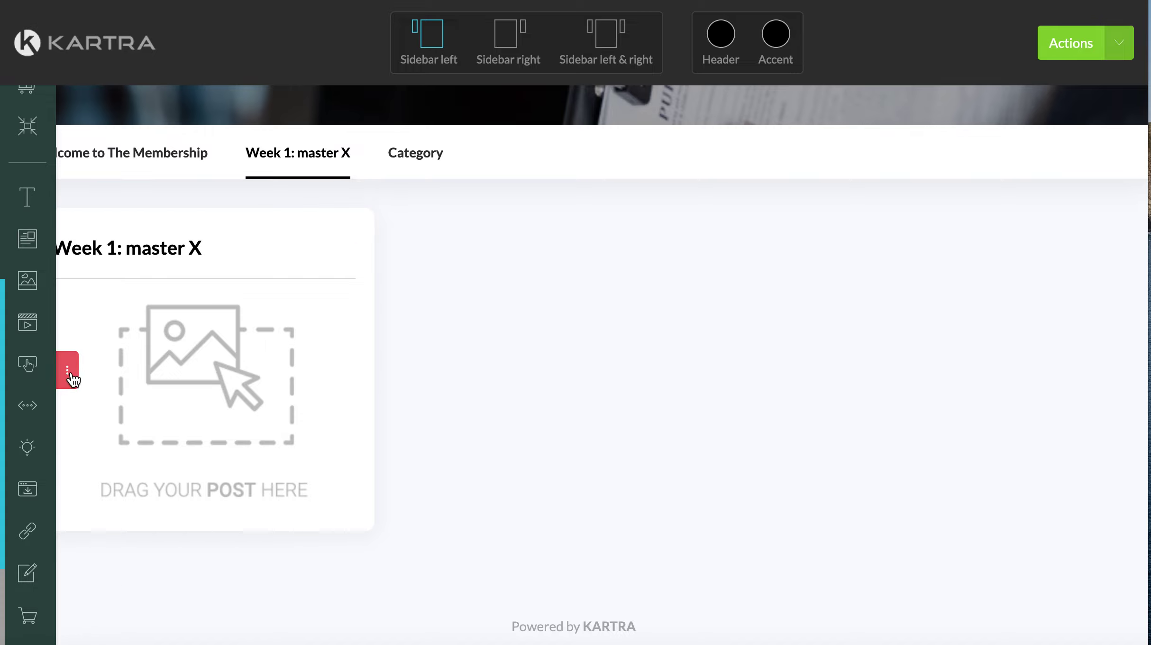
mouse_move(64, 368)
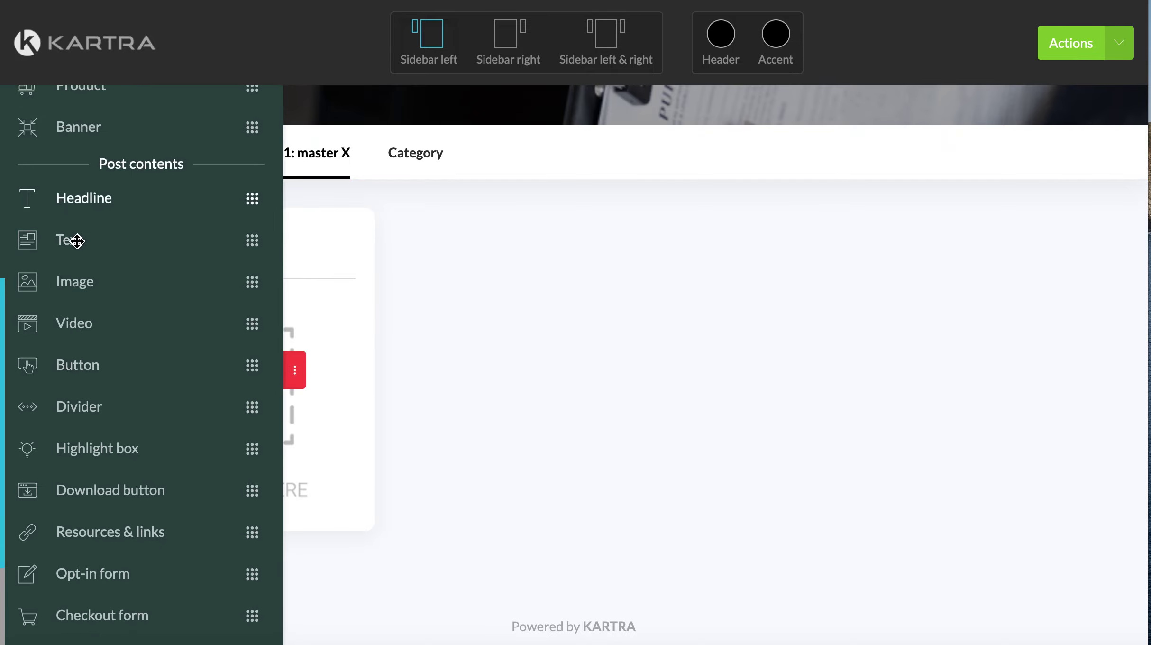
scroll(55, 300, "up", 5)
scroll(54, 304, "up", 2)
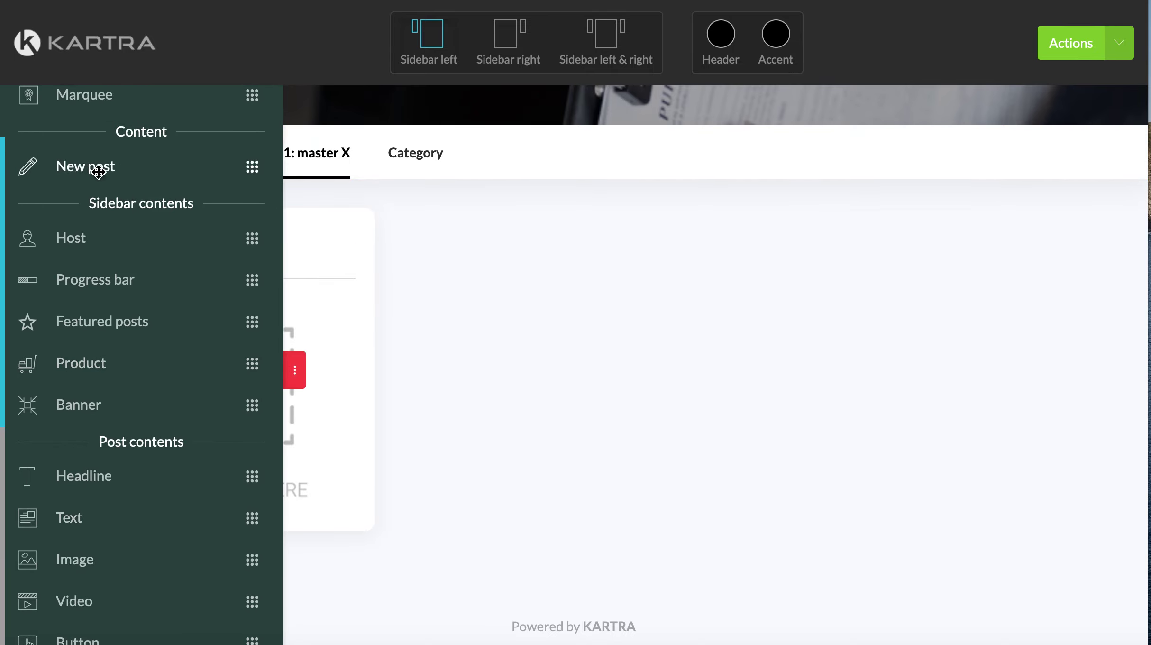
left_click_drag(98, 172, 335, 478)
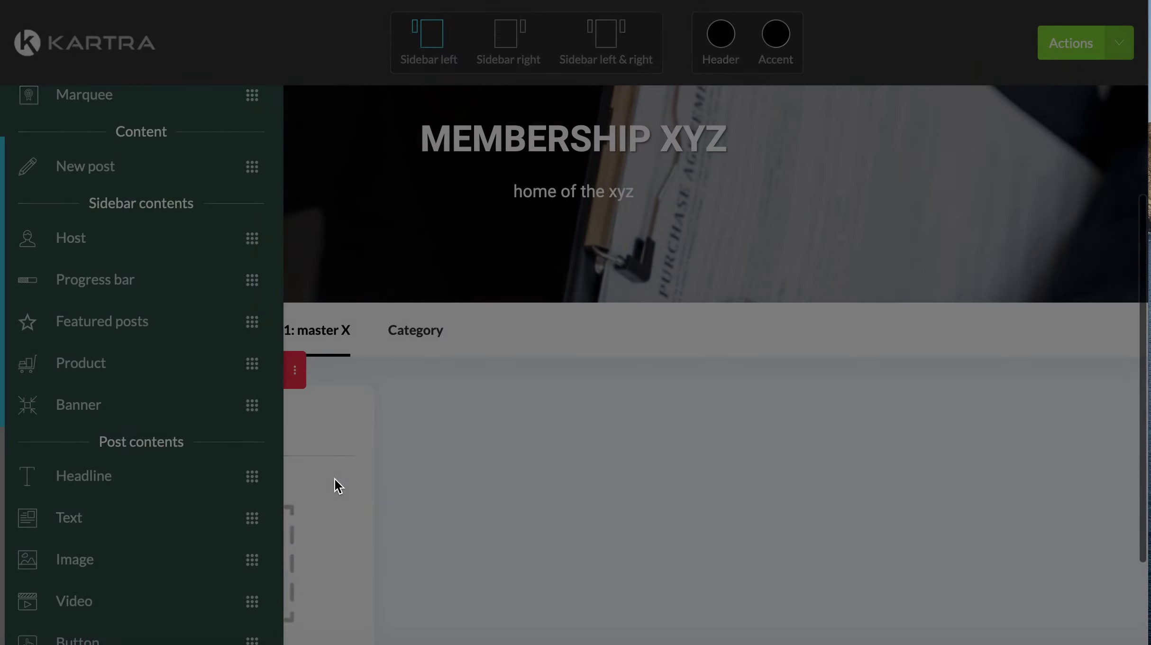
left_click(539, 263)
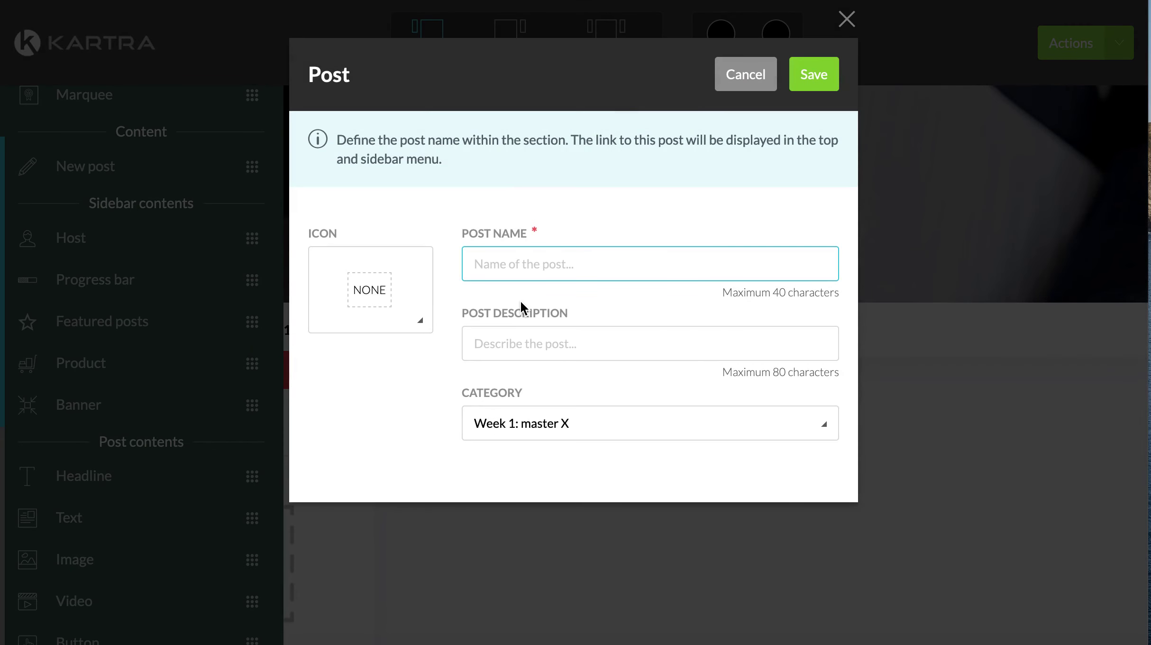
type("W")
key("BackSpace")
type("Learn XYZ")
left_click(560, 351)
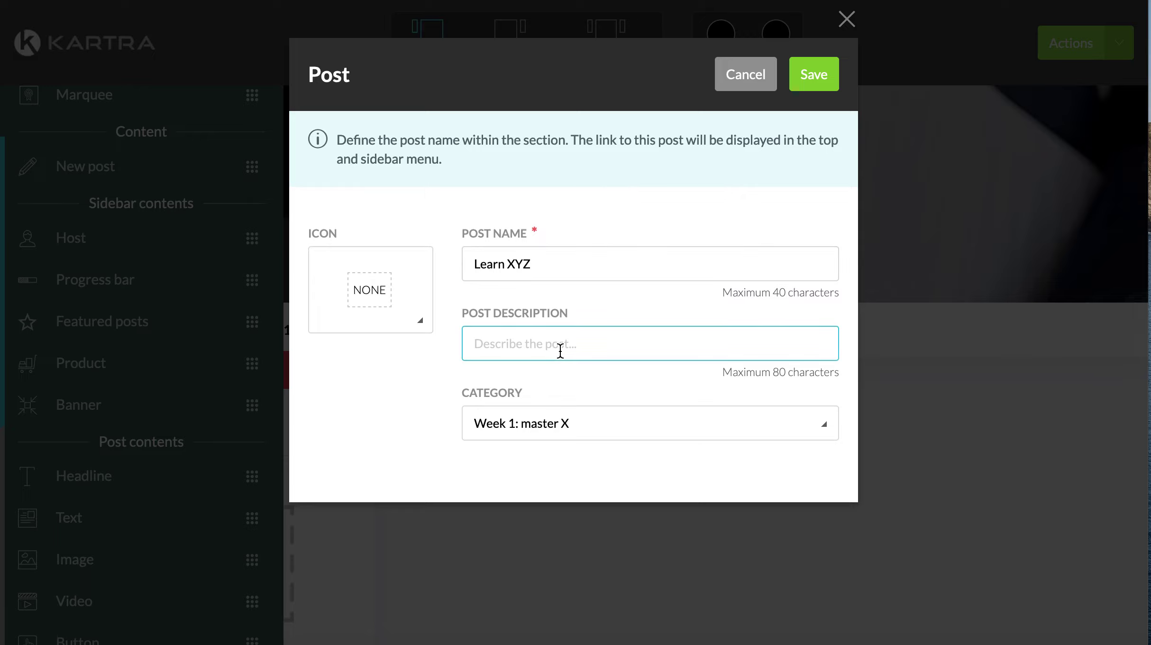
type("First part of mastering your >>>")
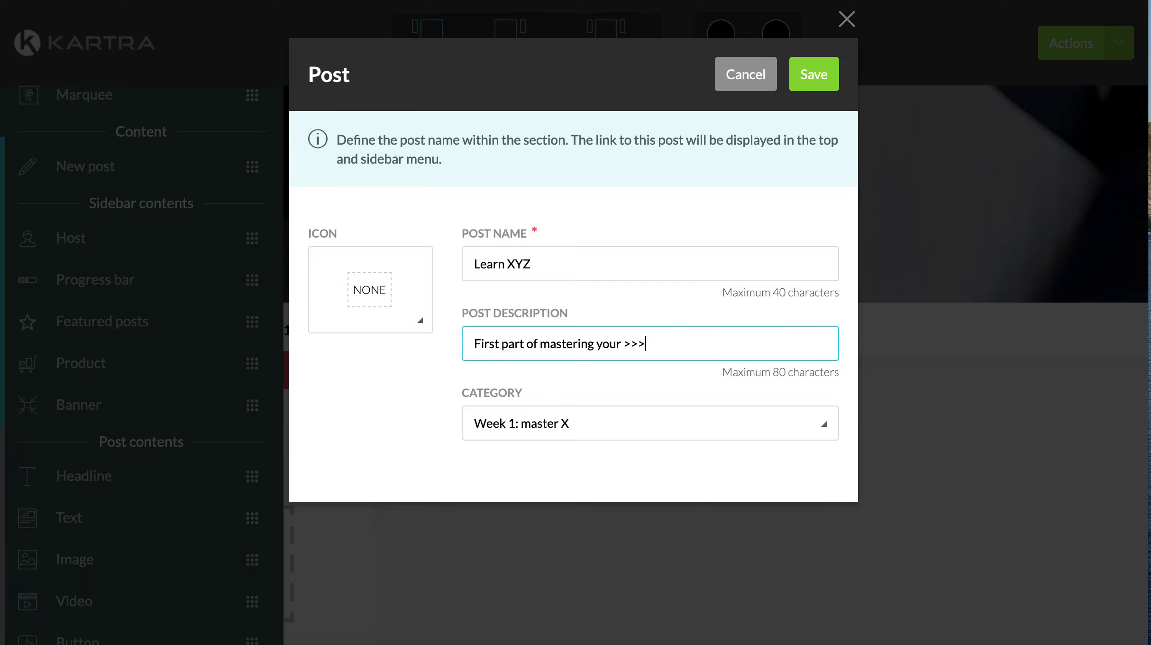
Give the Learn XYZ post the circled play icon and save the post
left_click(351, 287)
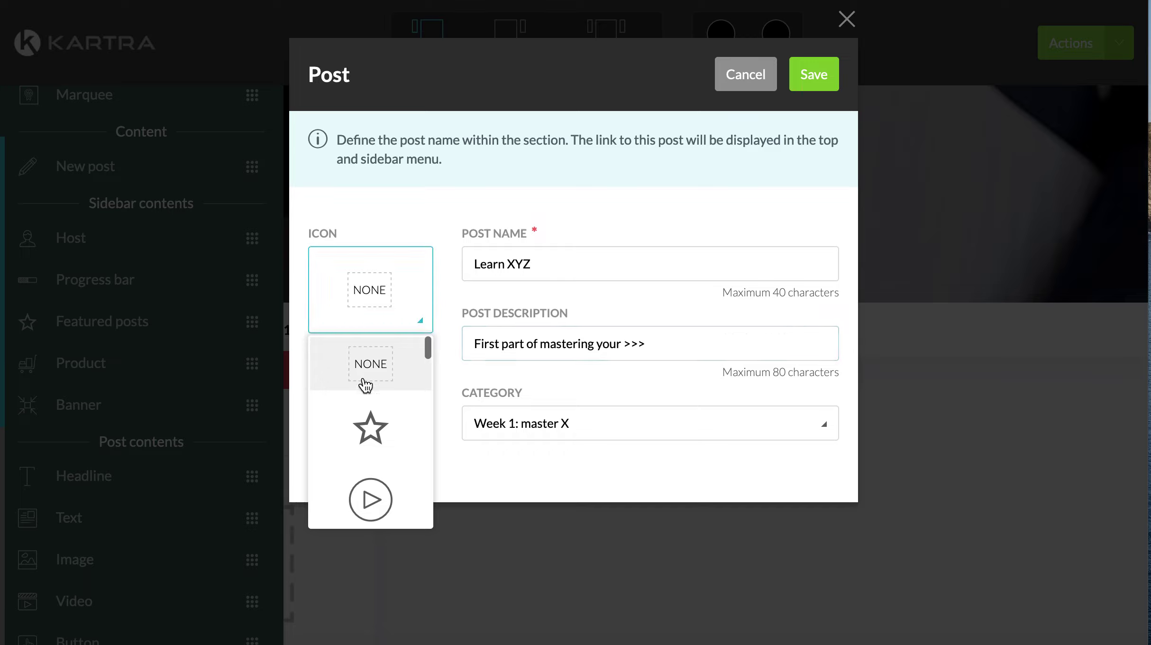
scroll(373, 398, "down", 5)
scroll(372, 430, "down", 1)
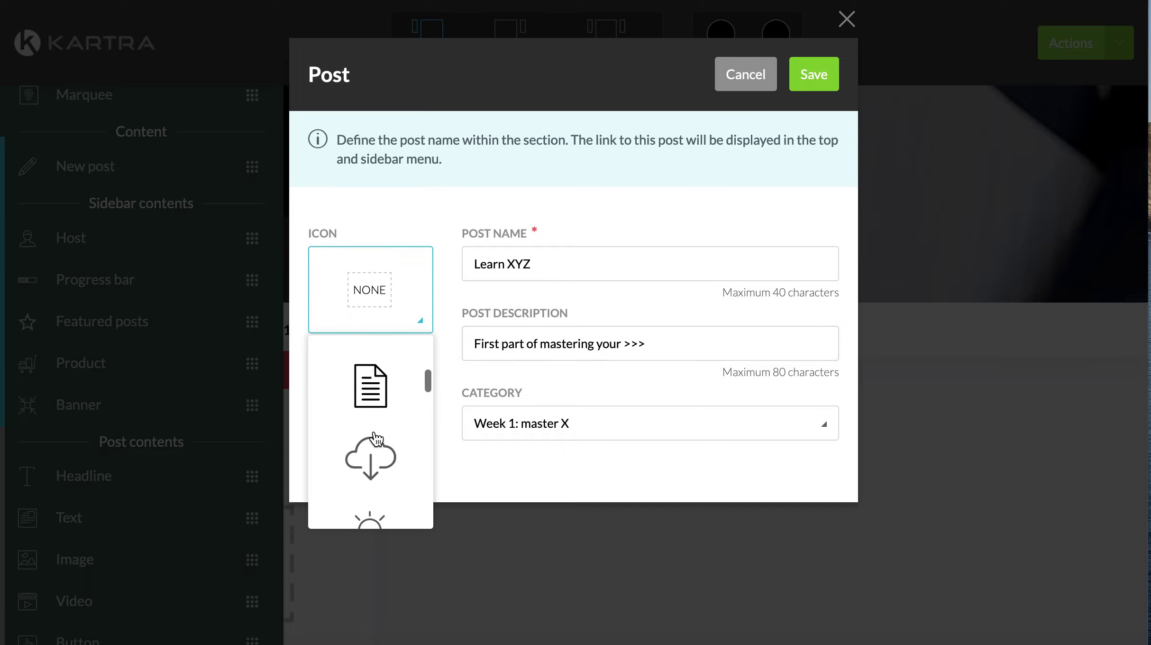
scroll(377, 441, "down", 2)
scroll(382, 408, "up", 10)
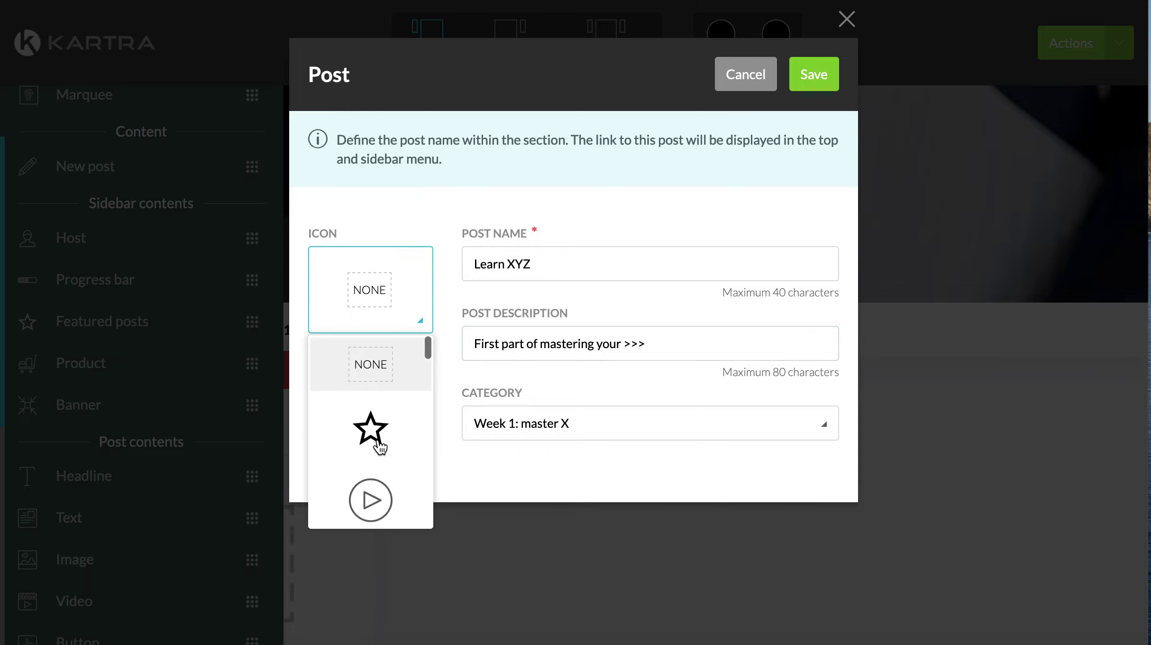
scroll(379, 446, "down", 2)
left_click(381, 377)
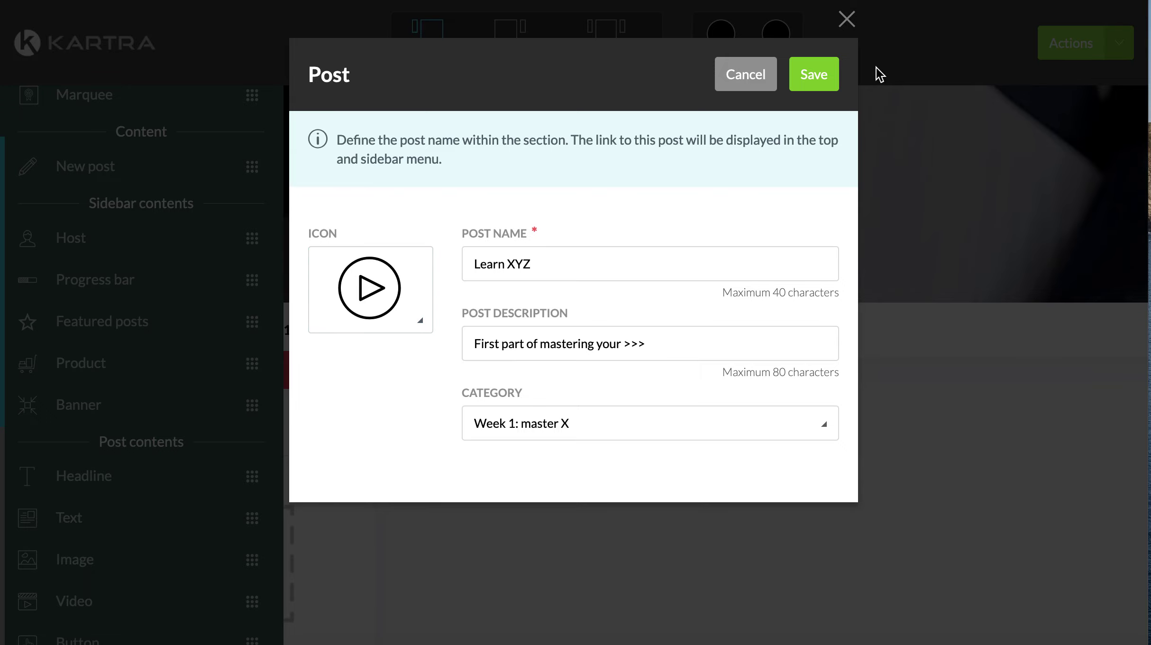
left_click(813, 76)
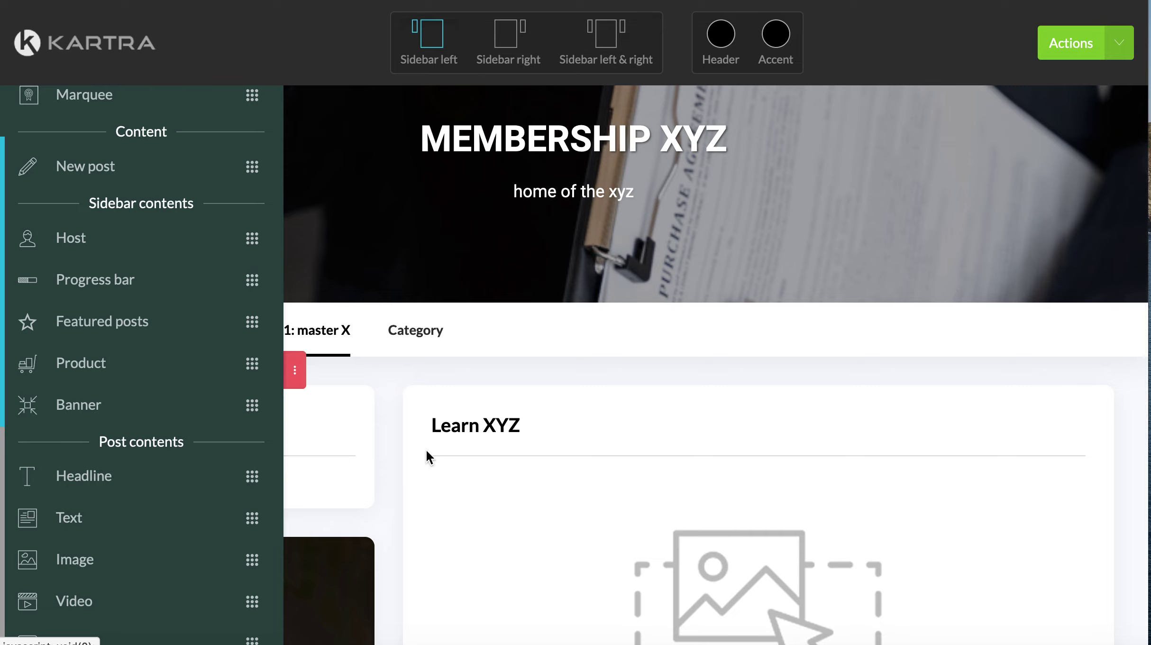
Add a text block to the Learn XYZ post reading "Today we are focuzing on learning to master our mindset."
scroll(432, 462, "down", 3)
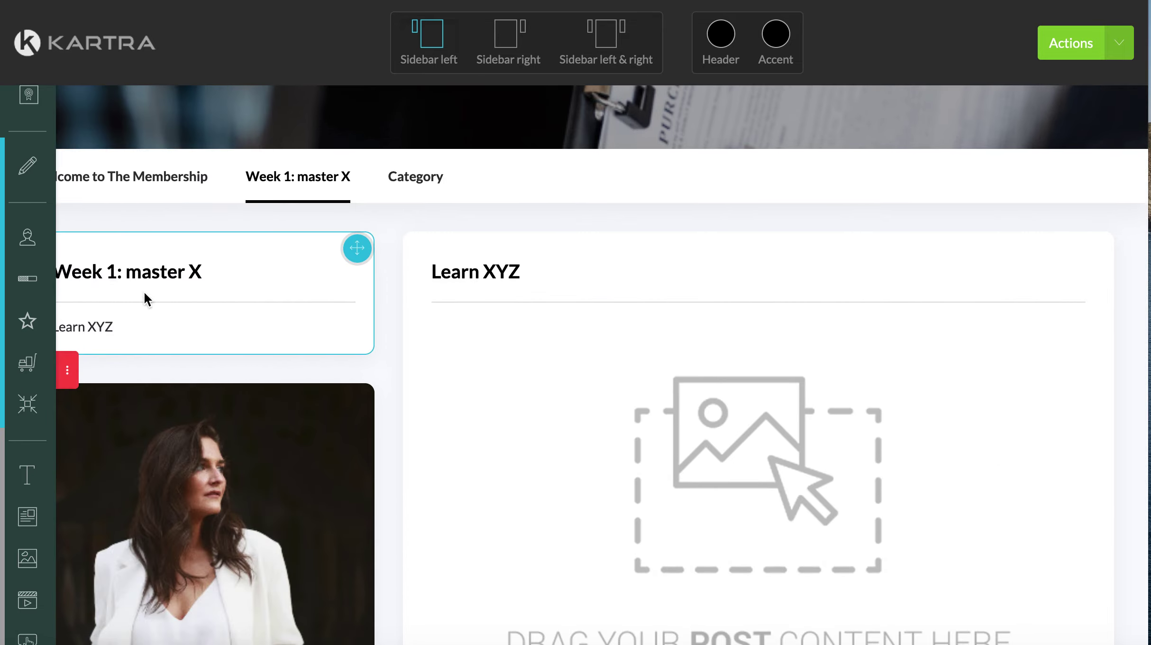
mouse_move(180, 320)
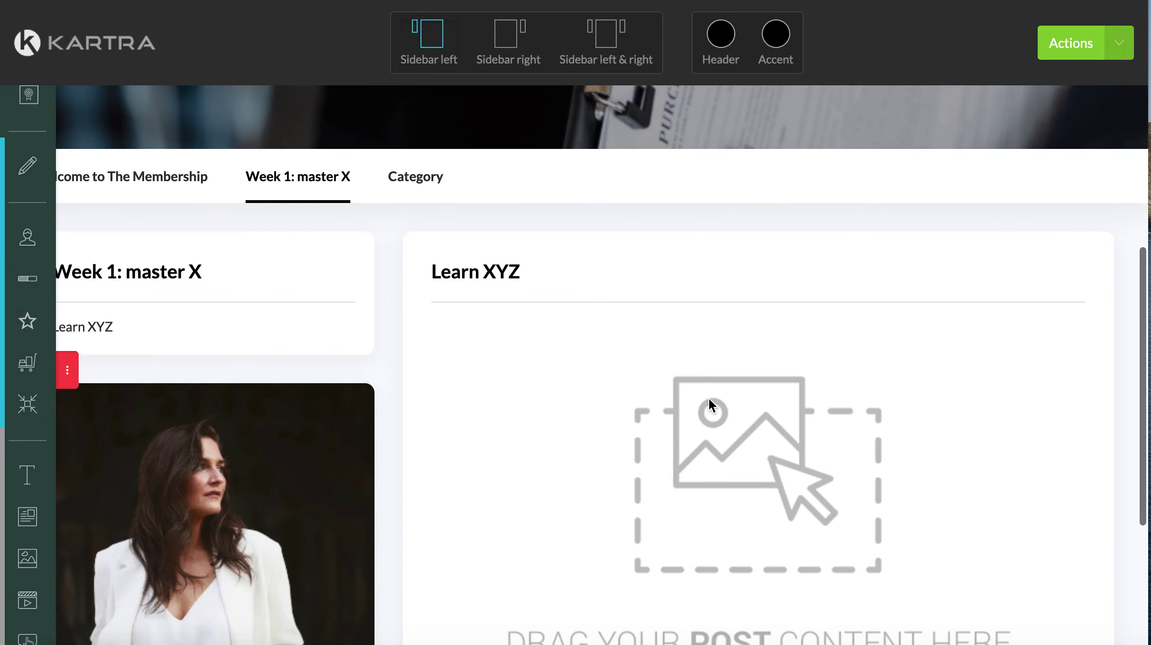
scroll(95, 332, "down", 2)
mouse_move(85, 362)
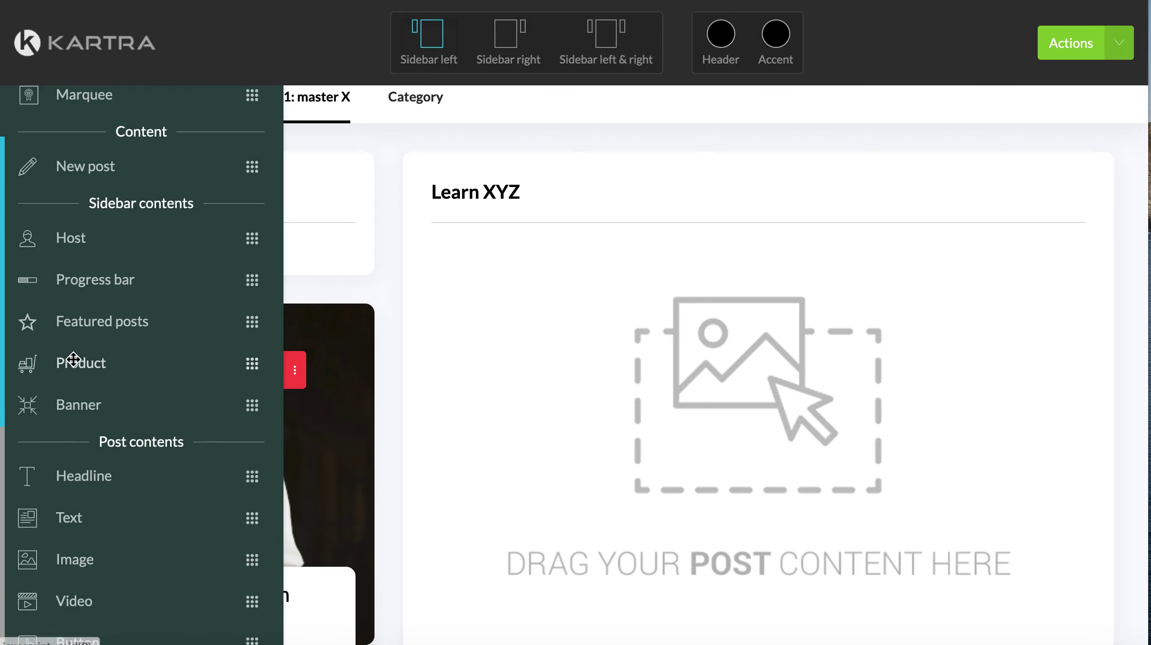
left_click_drag(75, 167, 663, 300)
scroll(70, 476, "down", 1)
triple_click(488, 257)
type("T")
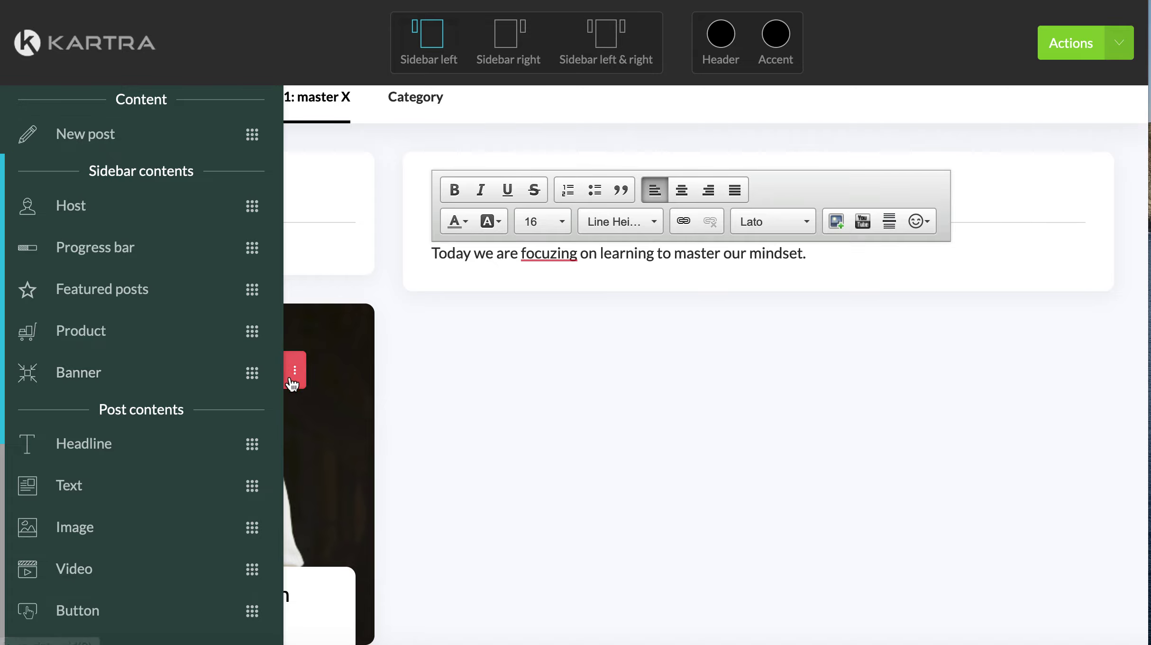
left_click(291, 381)
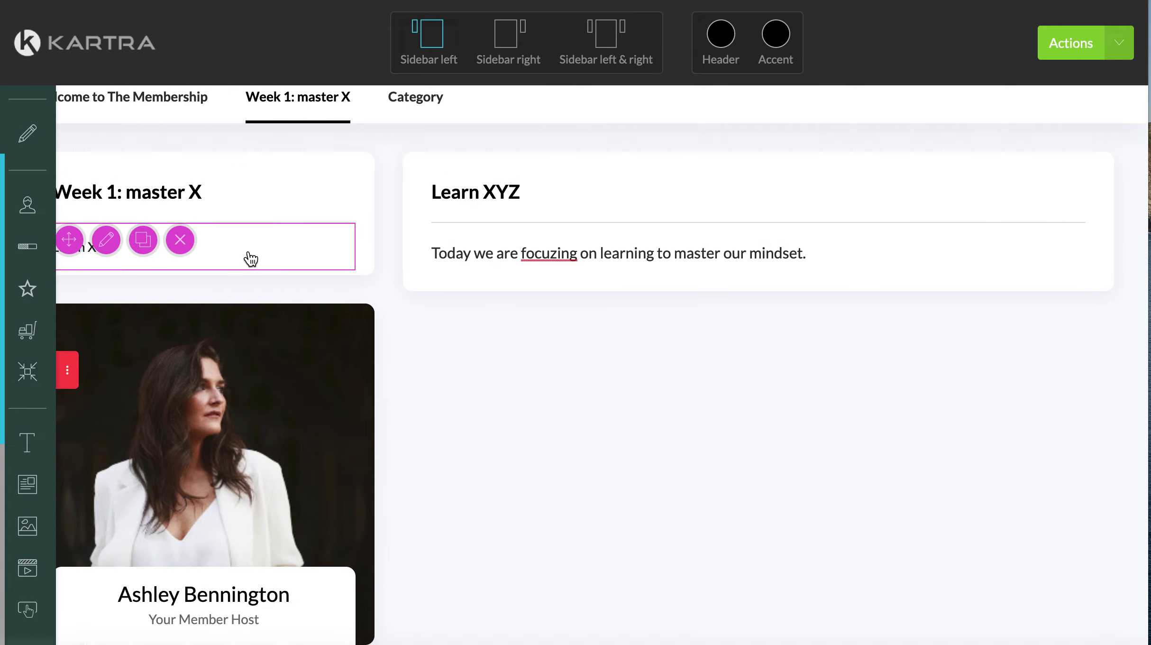
scroll(752, 370, "down", 5)
scroll(739, 372, "up", 10)
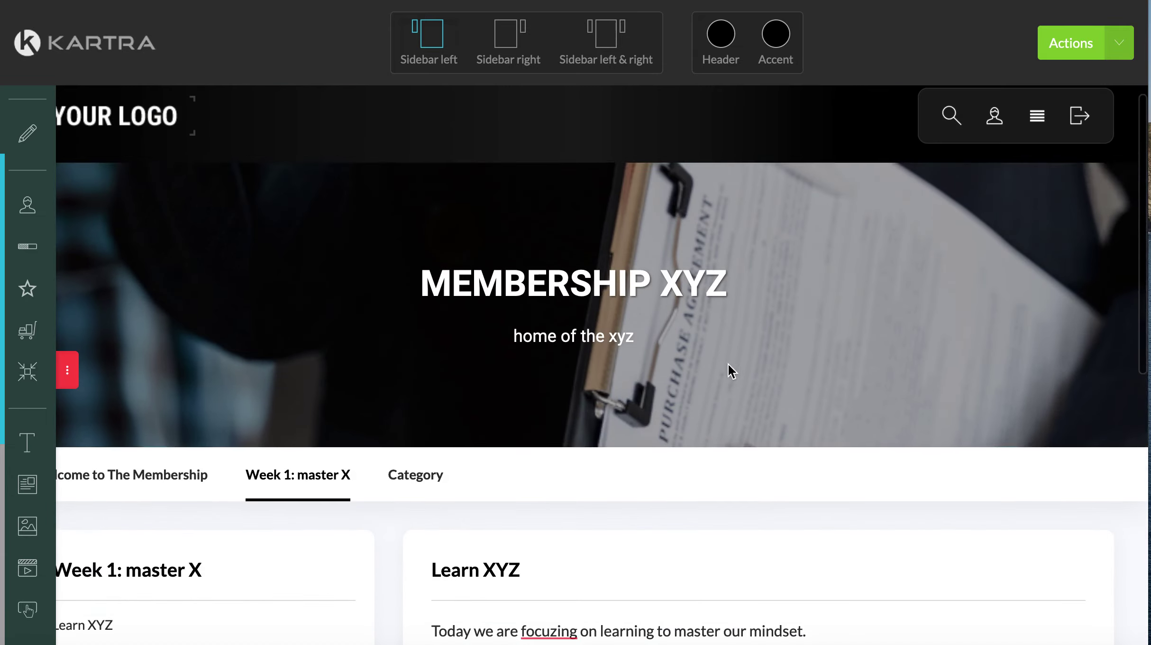
scroll(429, 408, "down", 5)
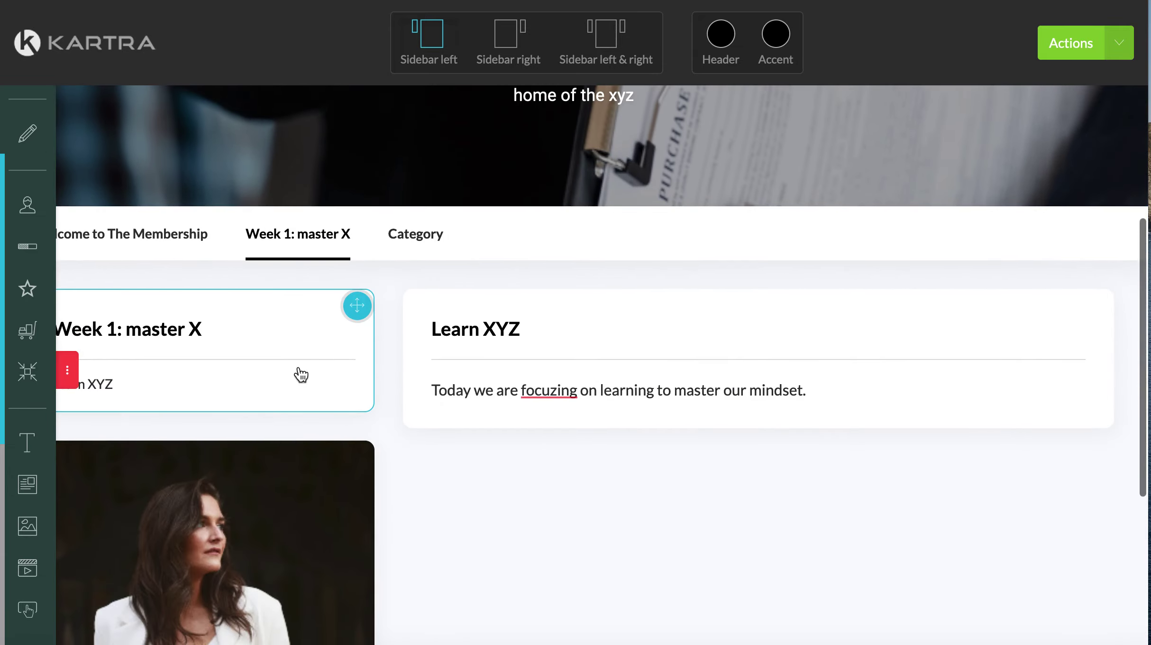
left_click(68, 370)
left_click_drag(98, 142, 338, 563)
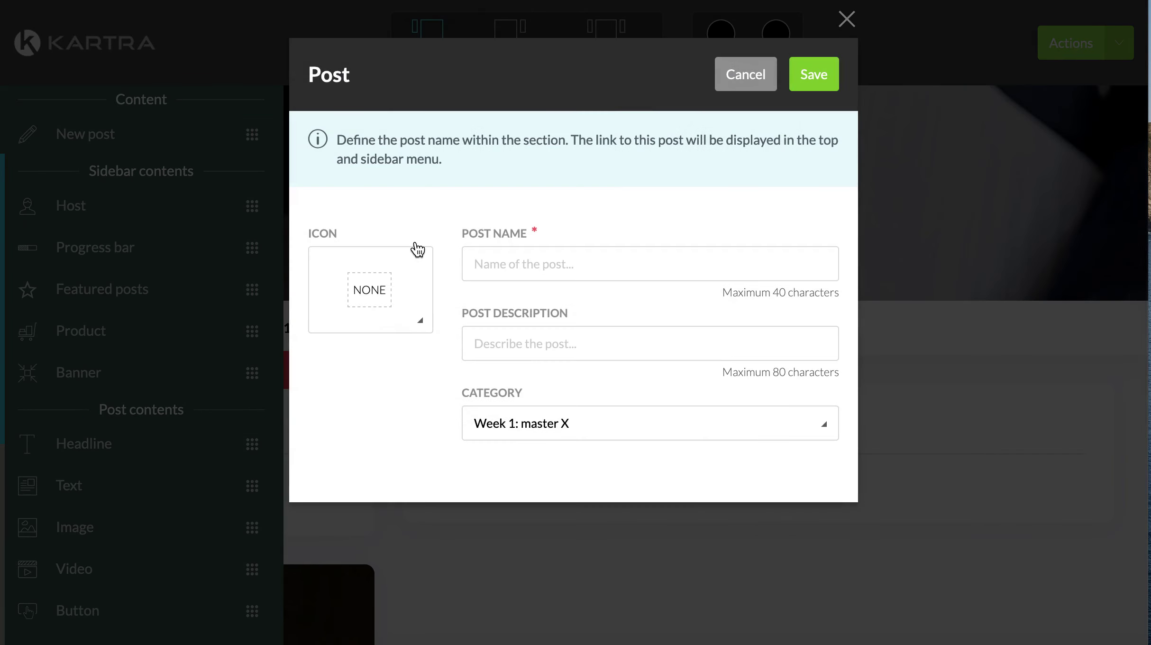
left_click(531, 252)
type("Step 2: XYZ")
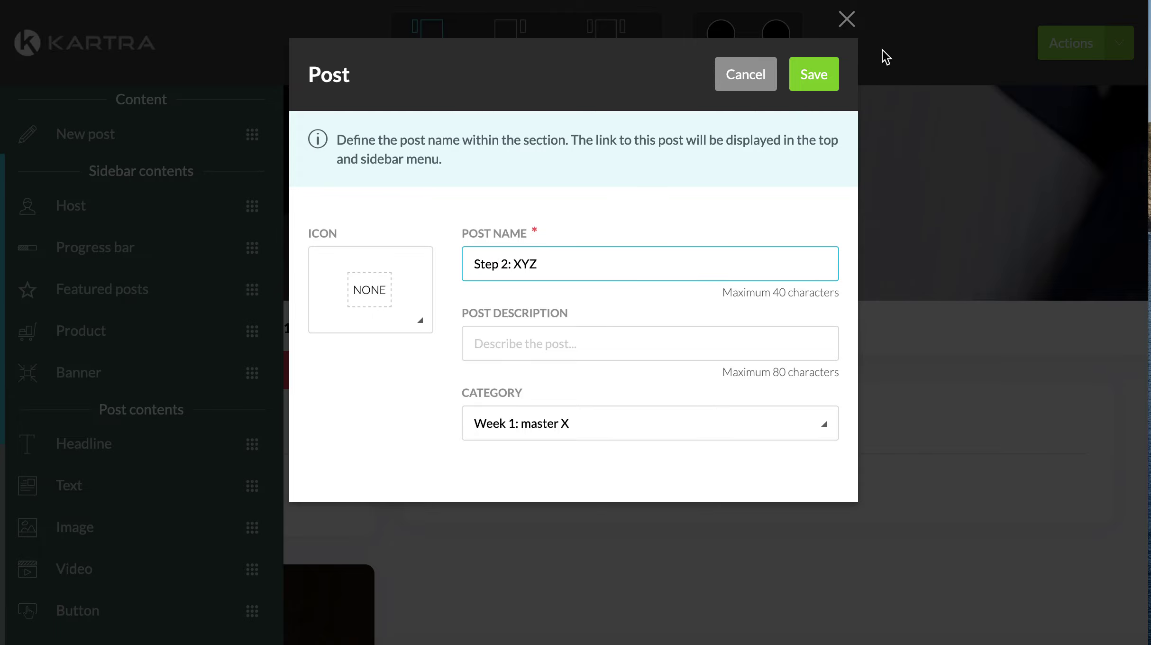
left_click(772, 81)
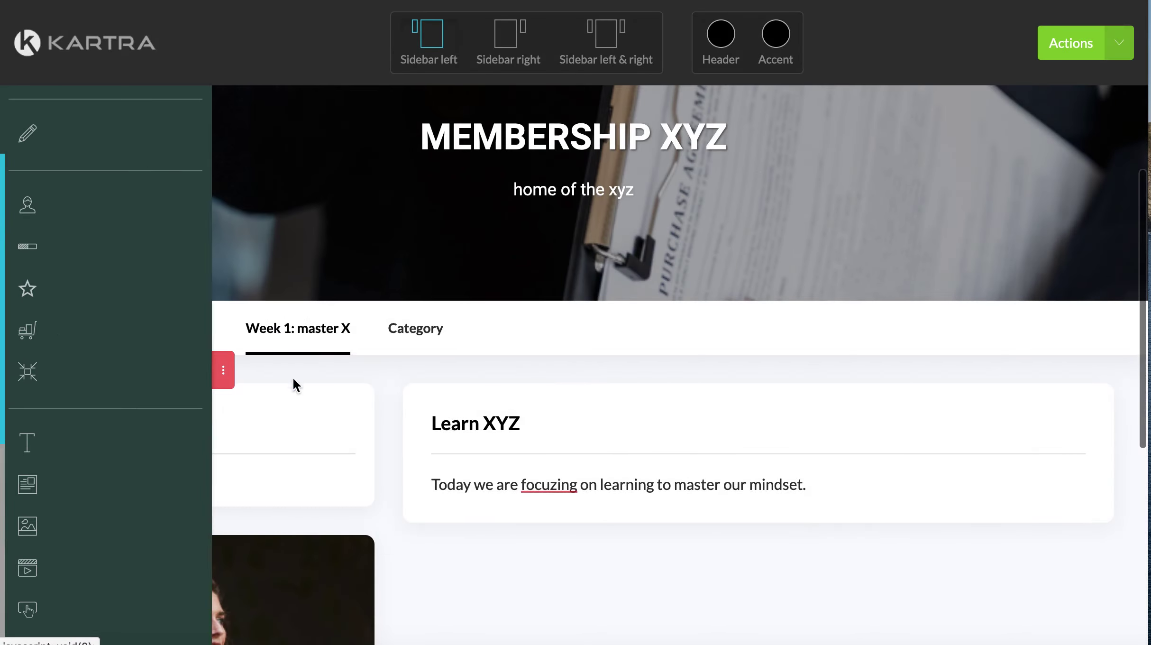
Review the Week 1: master X page layout and the category structure in the navigation menu settings
scroll(609, 501, "down", 4)
mouse_move(311, 149)
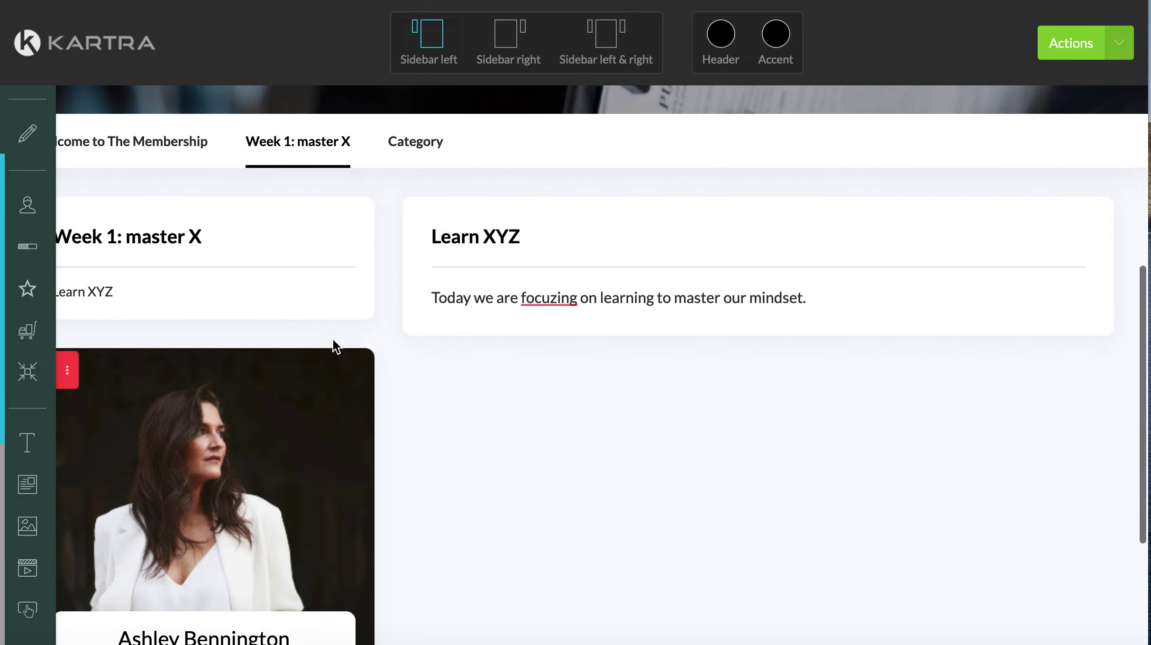
scroll(672, 252, "down", 1)
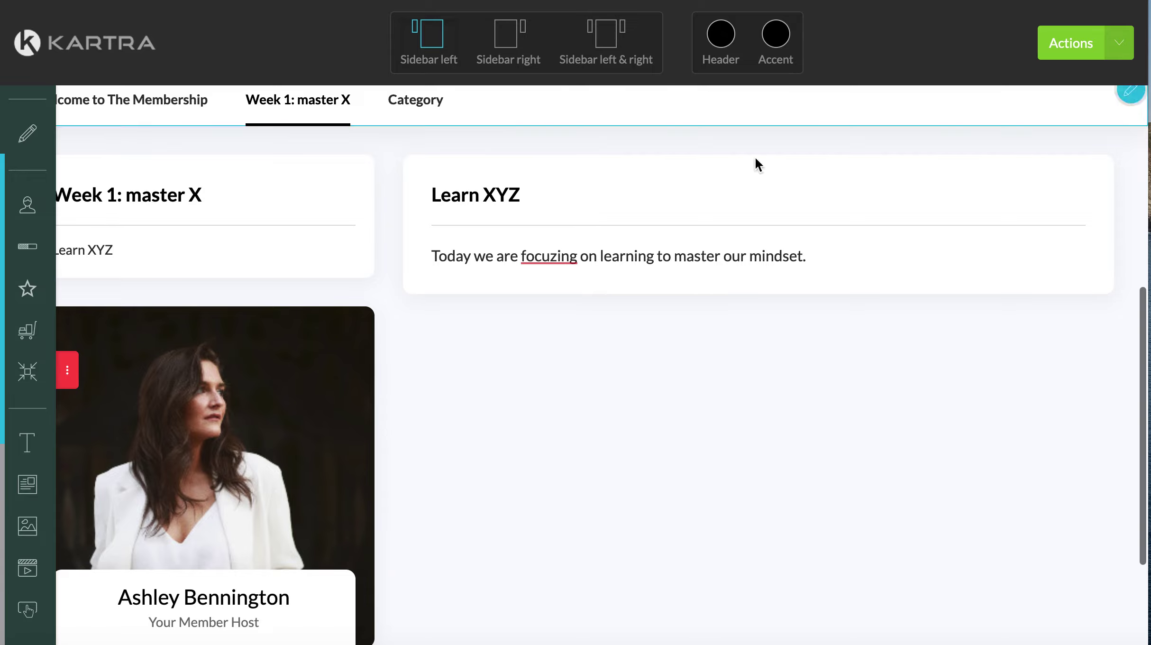
scroll(550, 232, "up", 2)
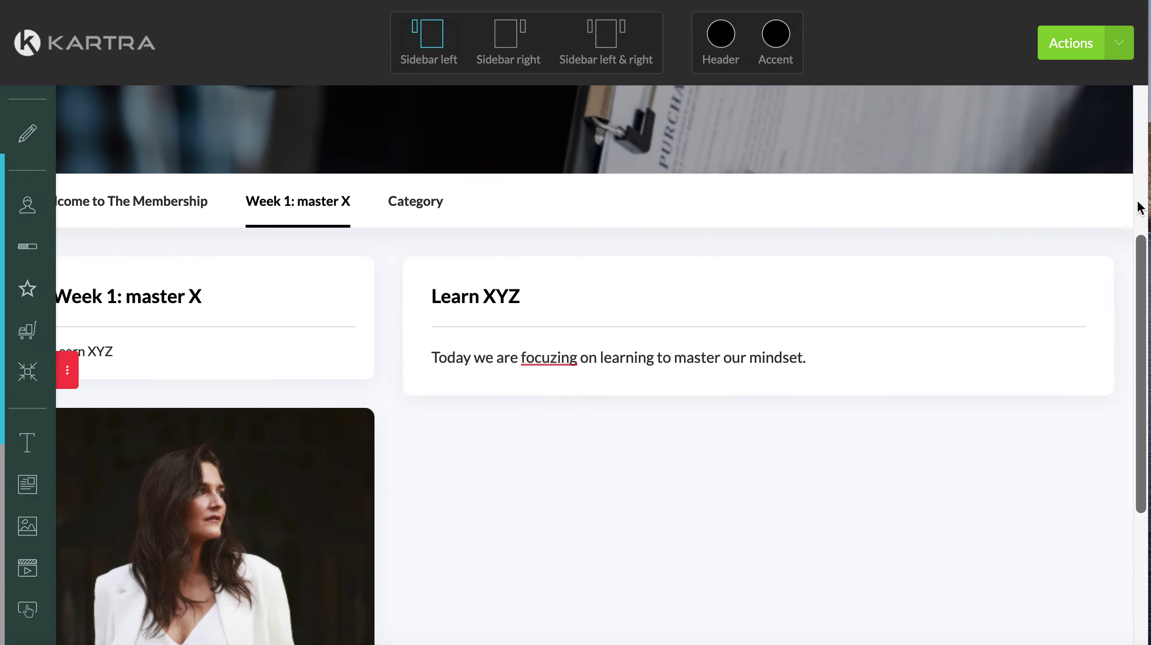
left_click(1130, 190)
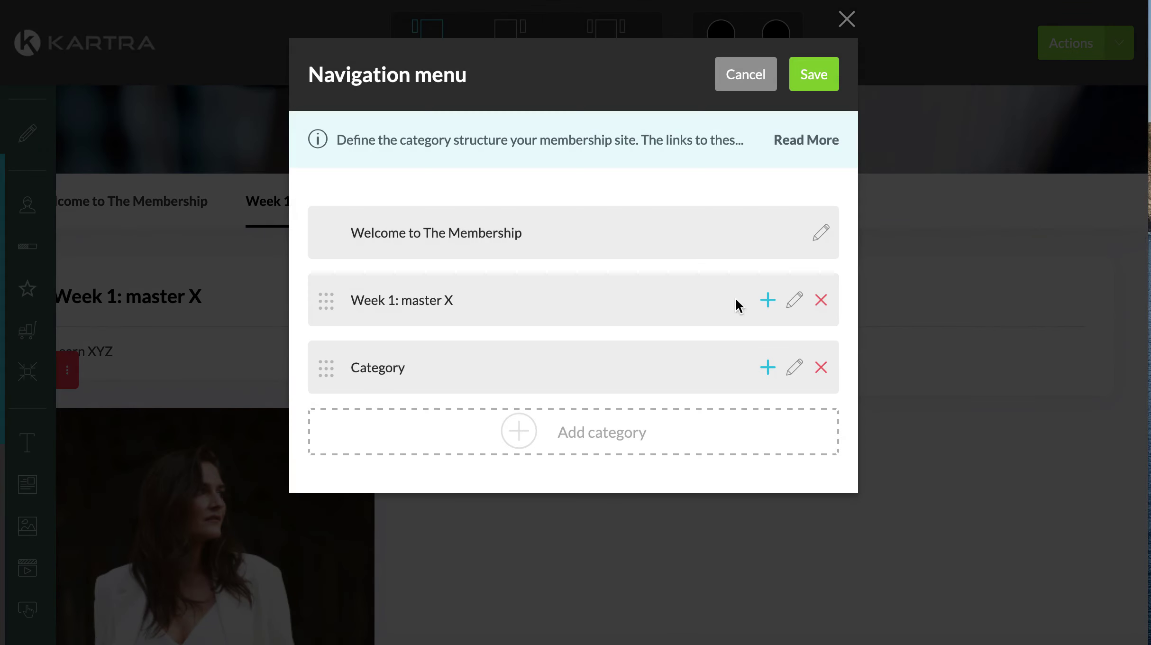
left_click(849, 20)
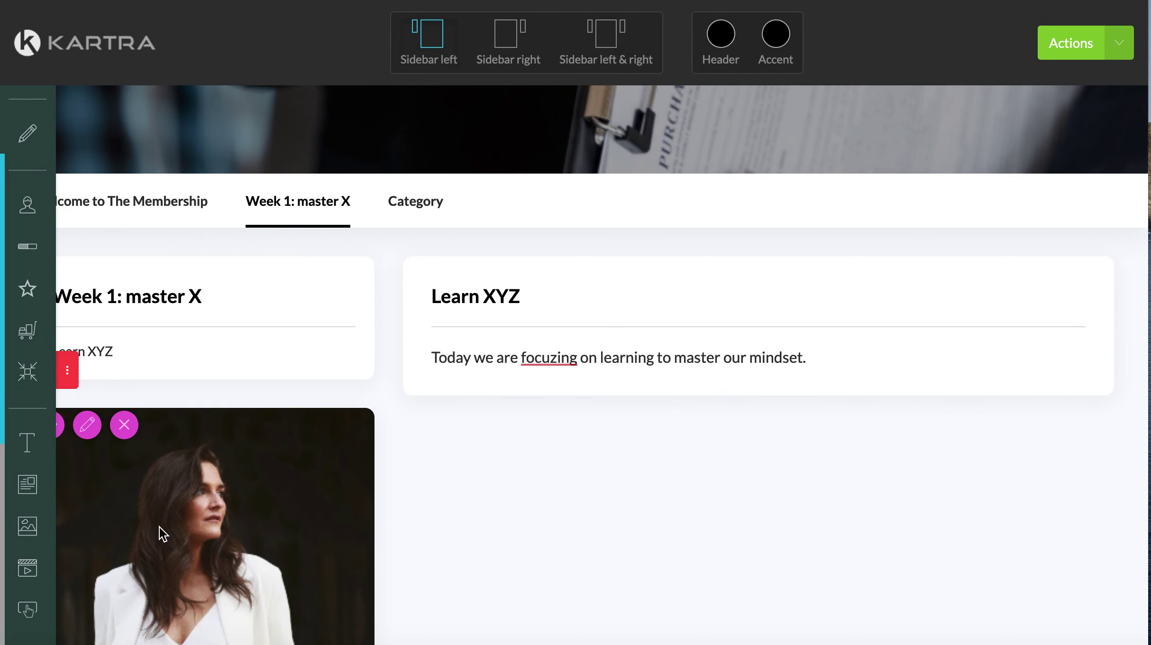
scroll(591, 422, "down", 4)
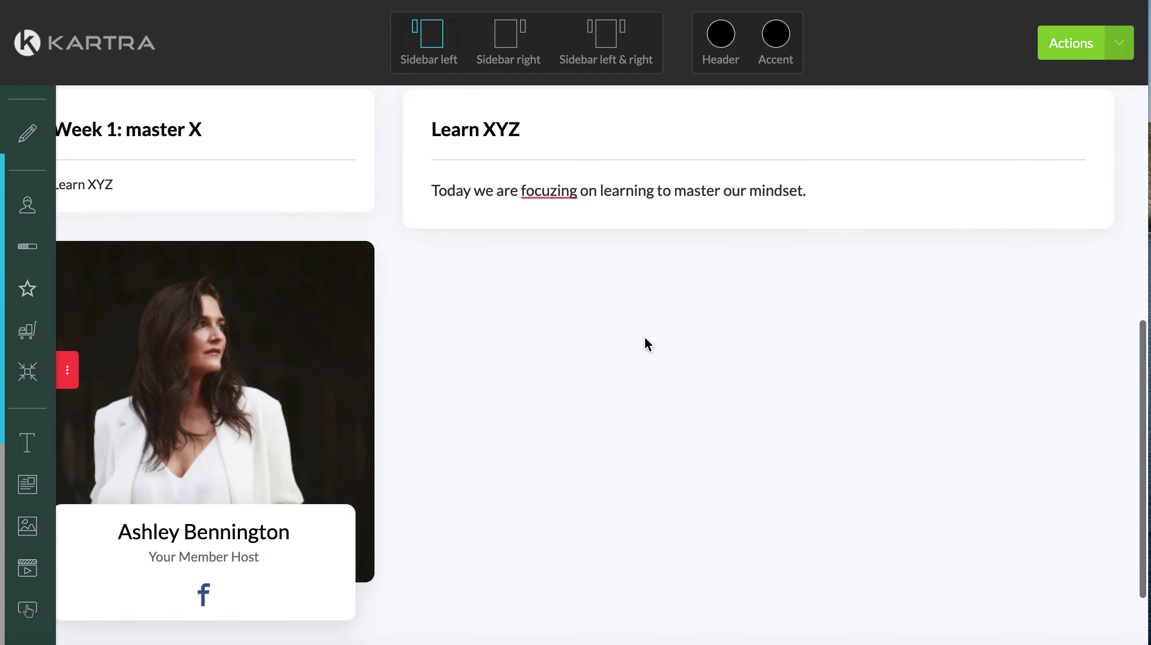
scroll(645, 341, "up", 3)
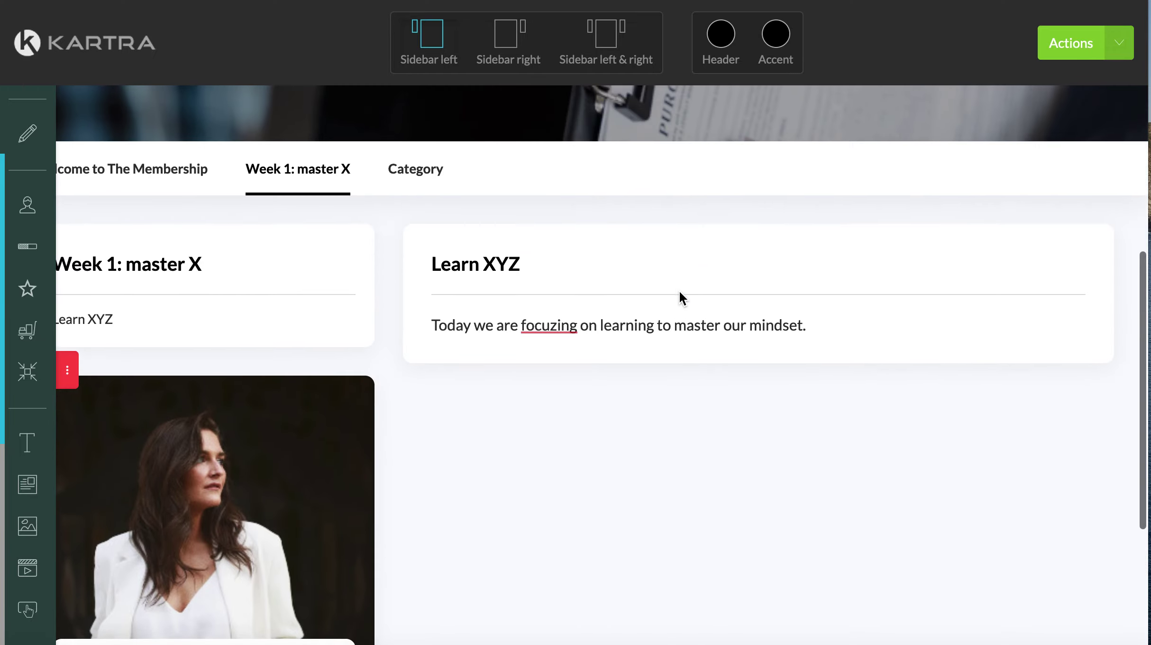
Add a Next Steps category after Category in the navigation menu and save the menu
left_click(1129, 158)
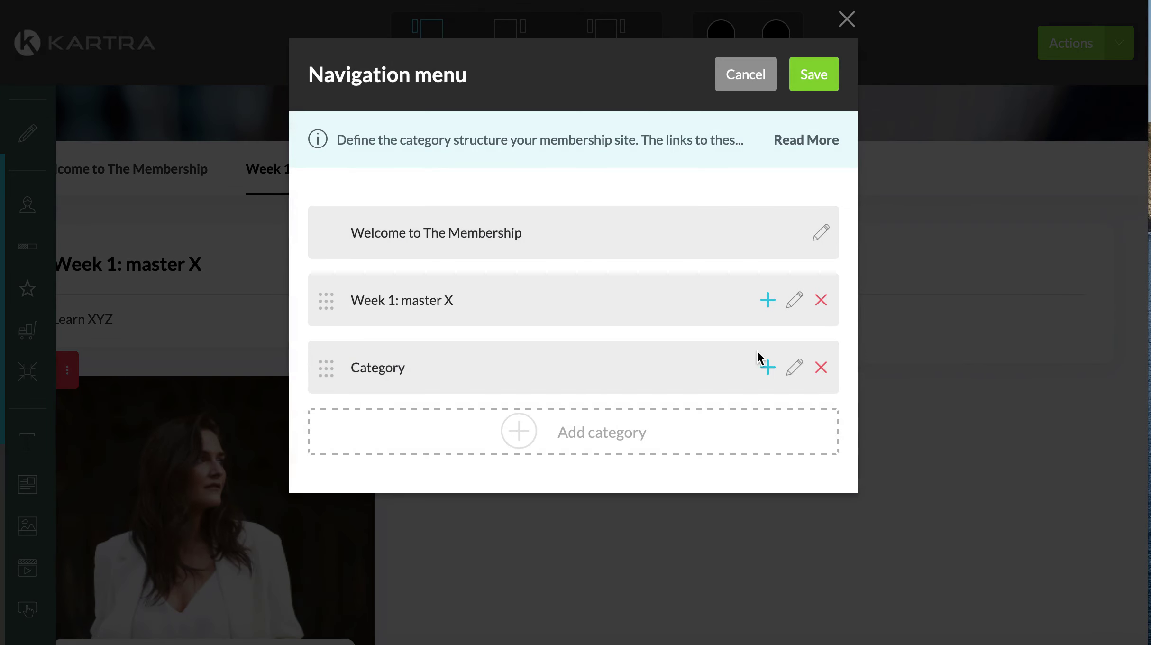
left_click(795, 371)
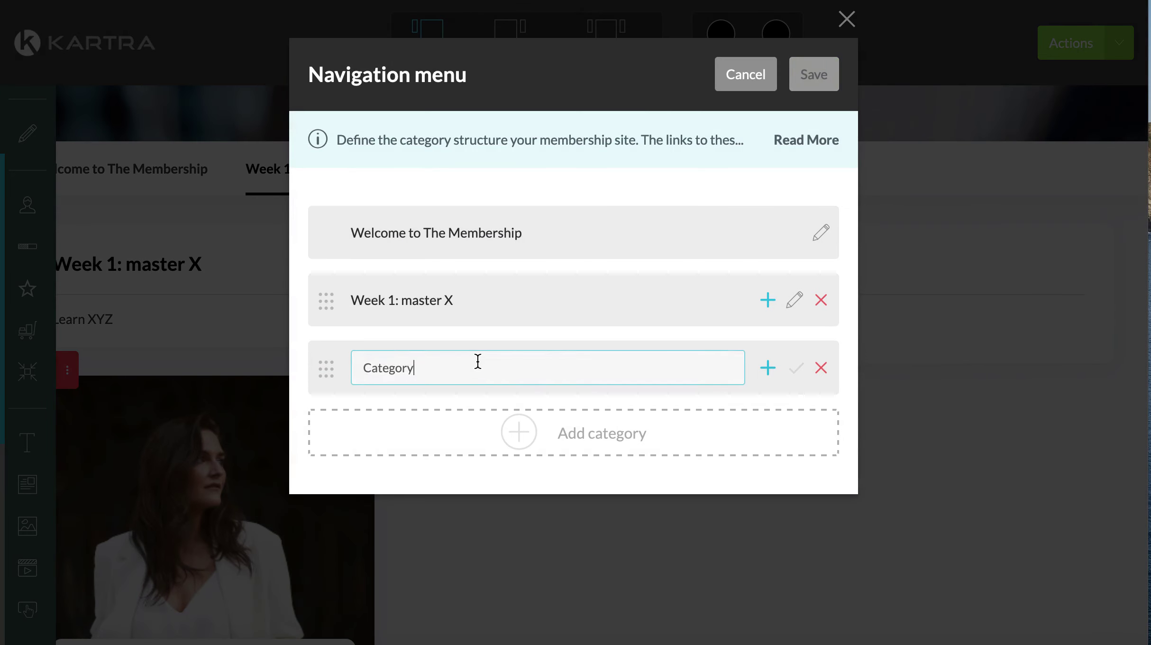
left_click(512, 434)
left_click(793, 436)
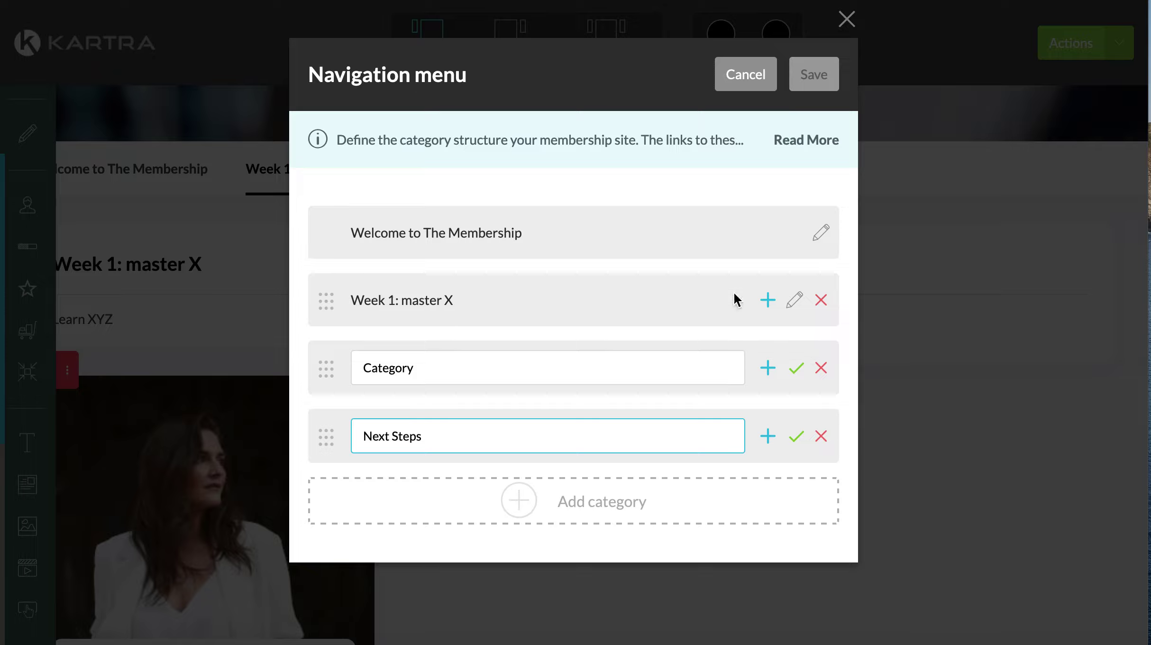
left_click(796, 437)
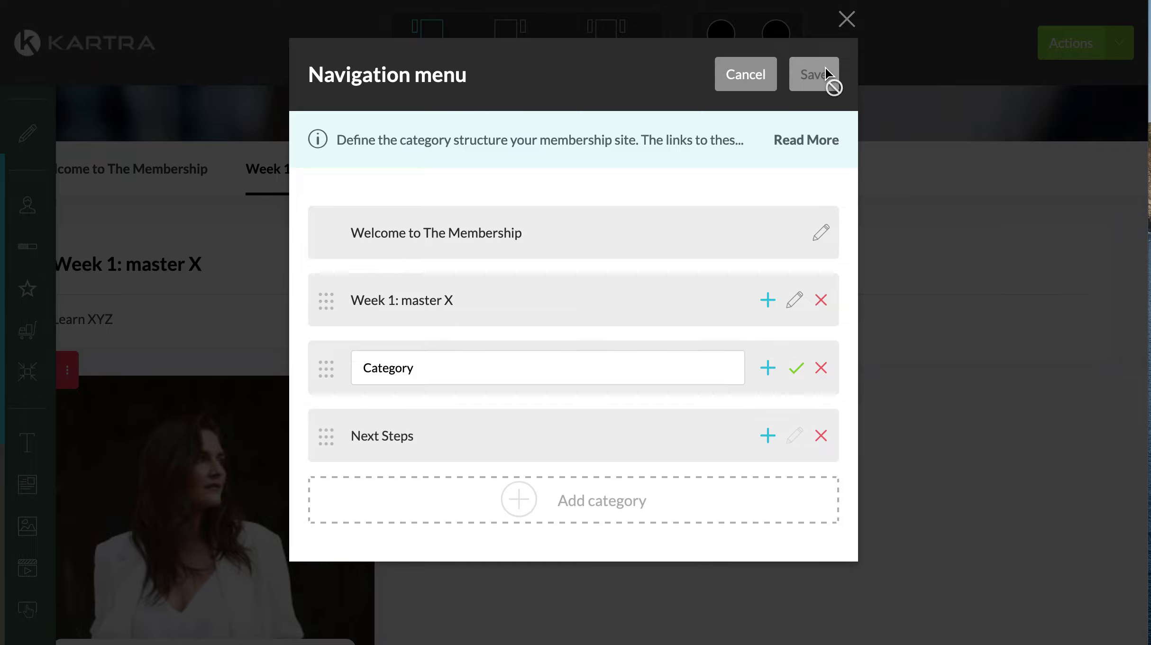
left_click(797, 370)
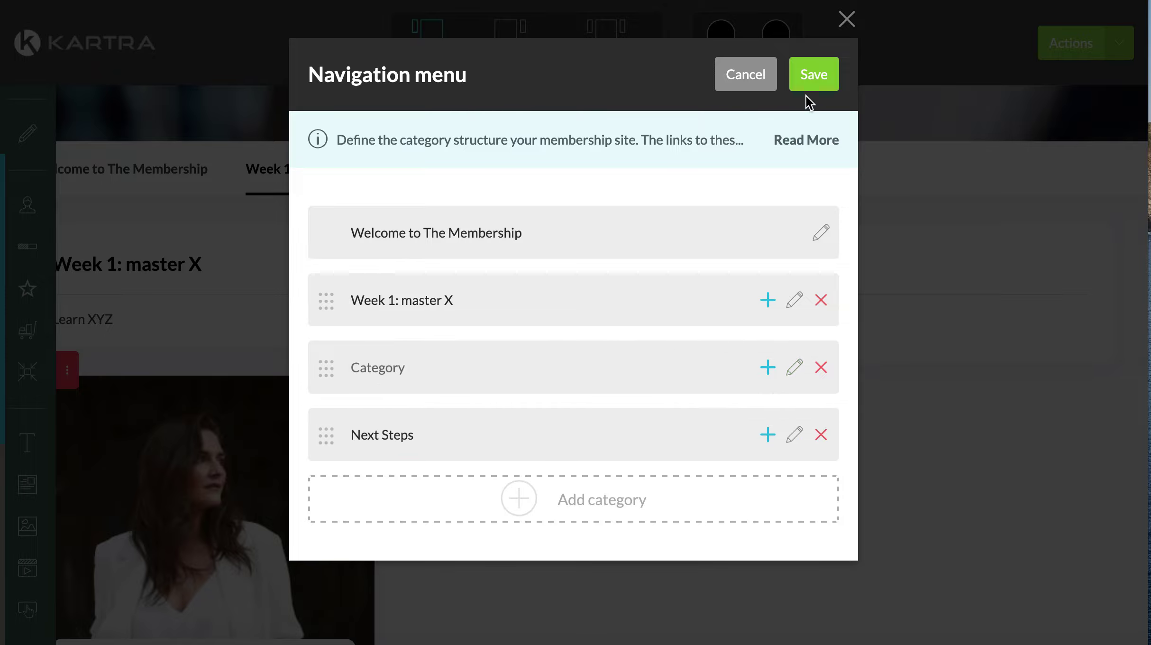
left_click(812, 83)
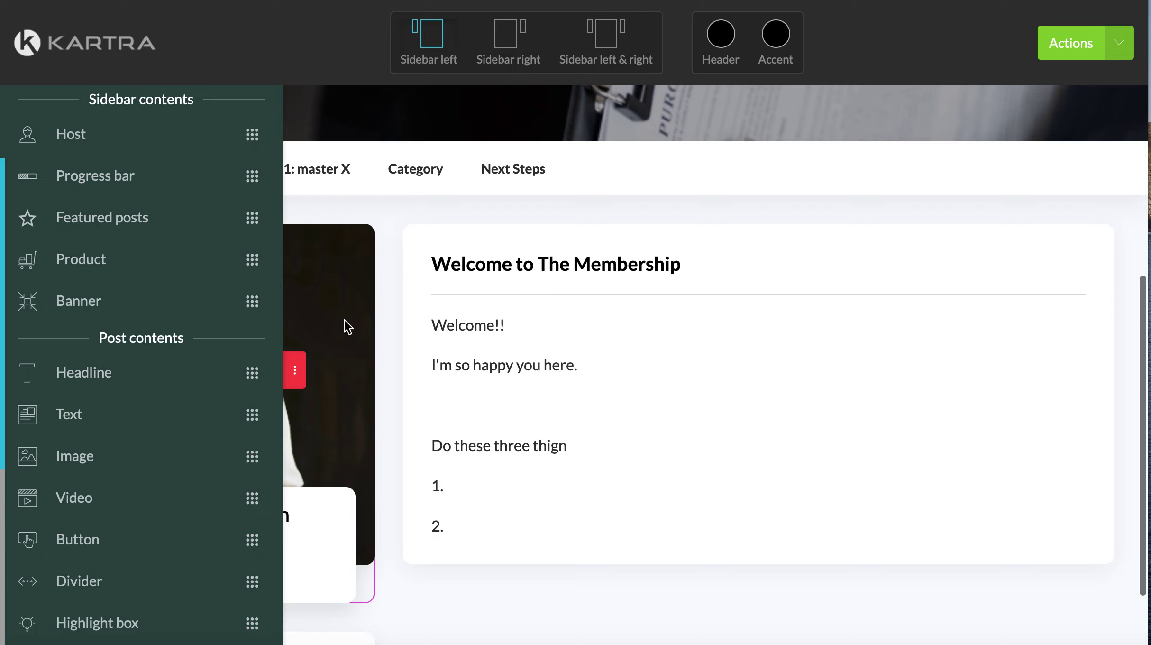
Examine the Next Steps category page and the header, sidebar and post content blocks available for it
left_click(526, 170)
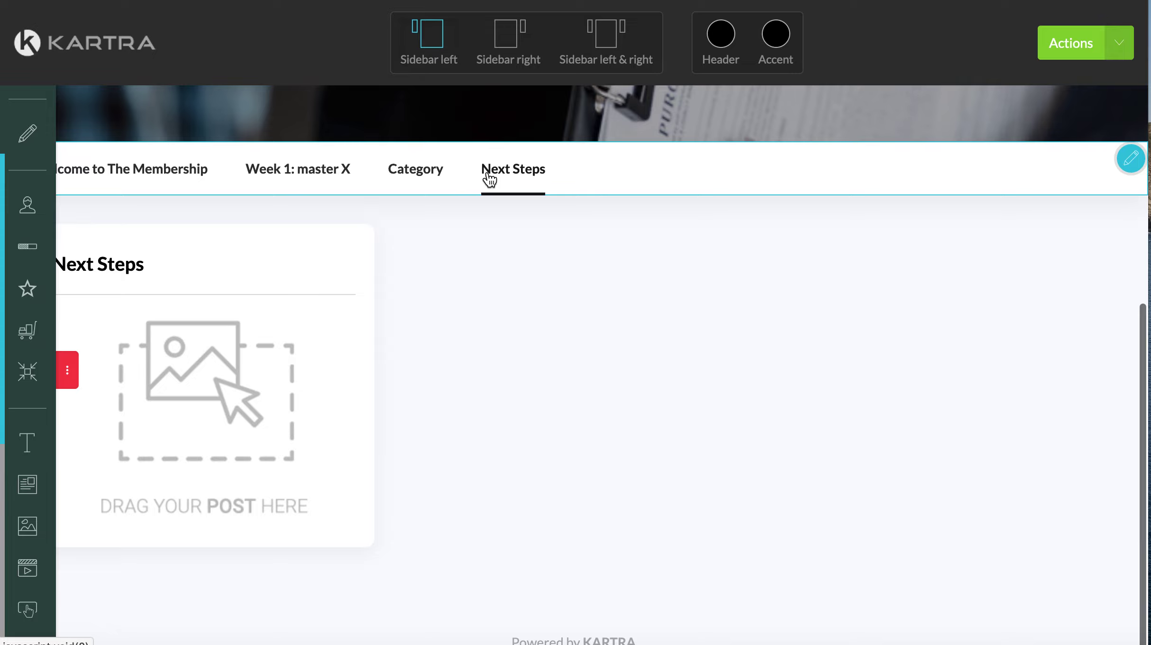
scroll(324, 301, "up", 5)
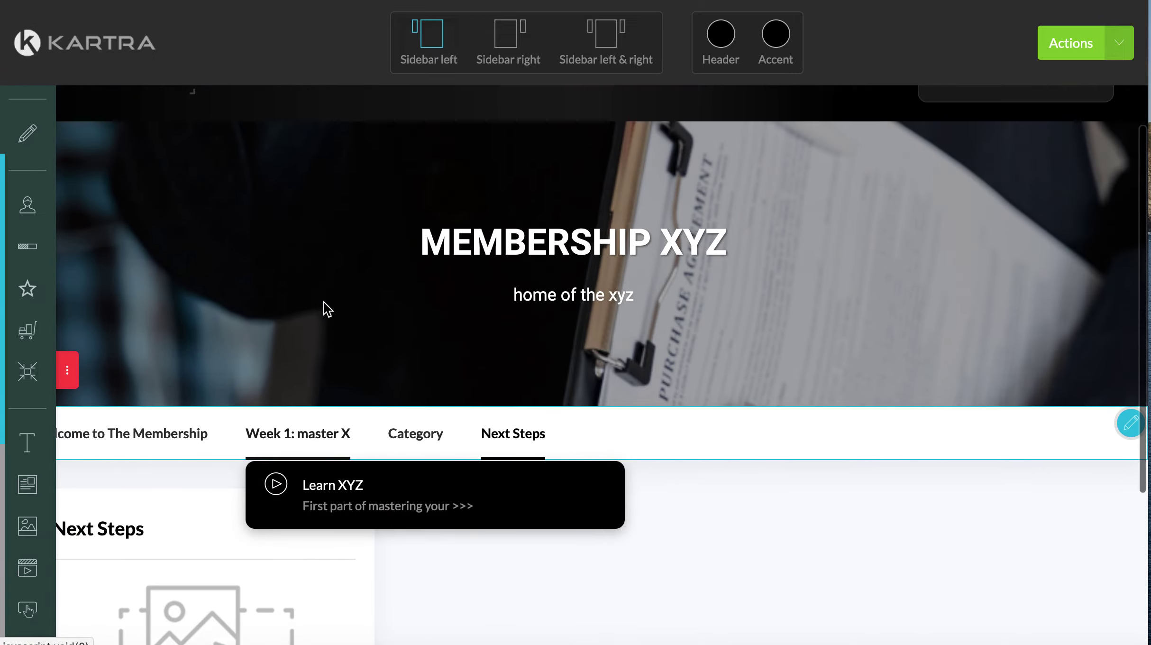
scroll(324, 302, "up", 1)
scroll(139, 335, "down", 4)
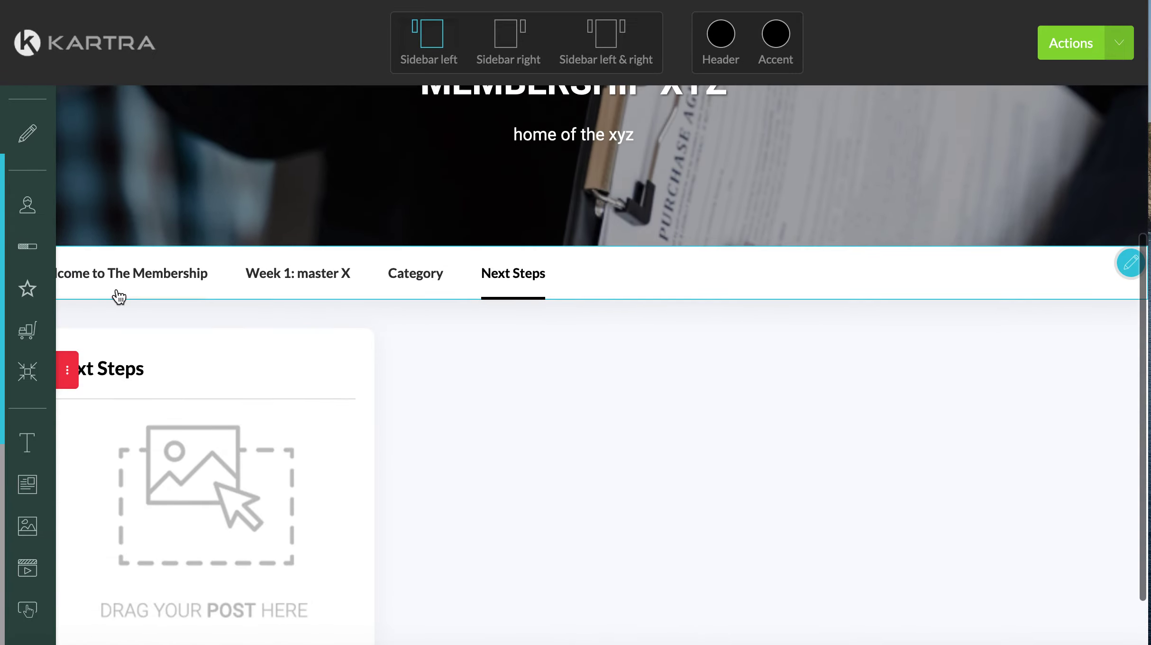
mouse_move(65, 397)
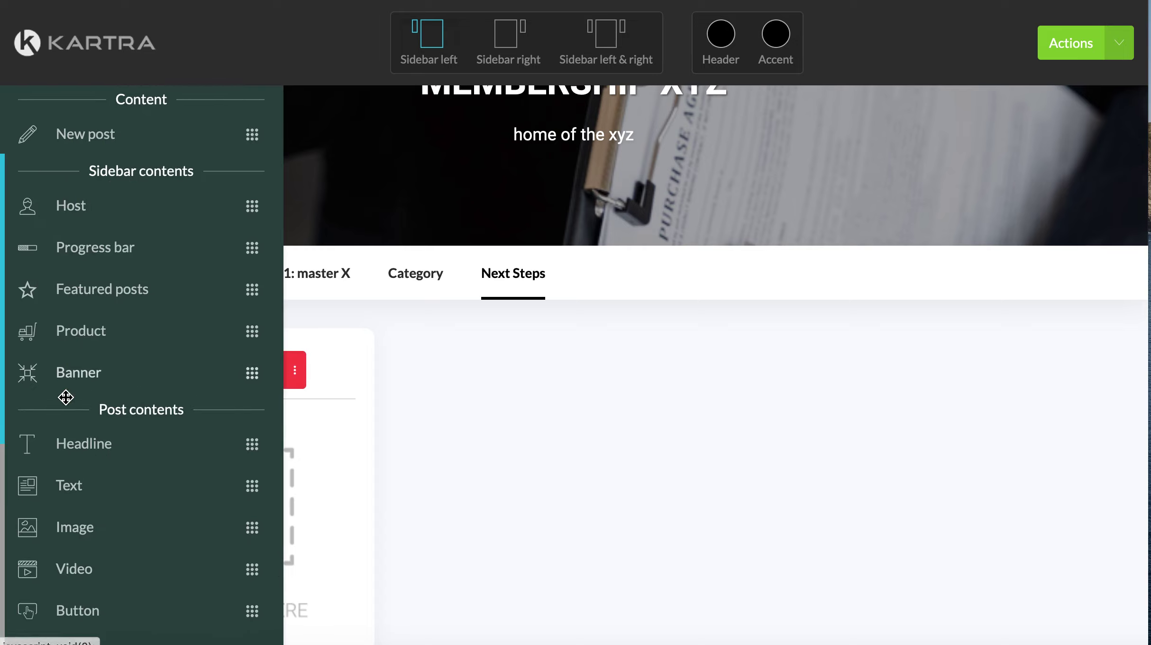
scroll(78, 515, "down", 9)
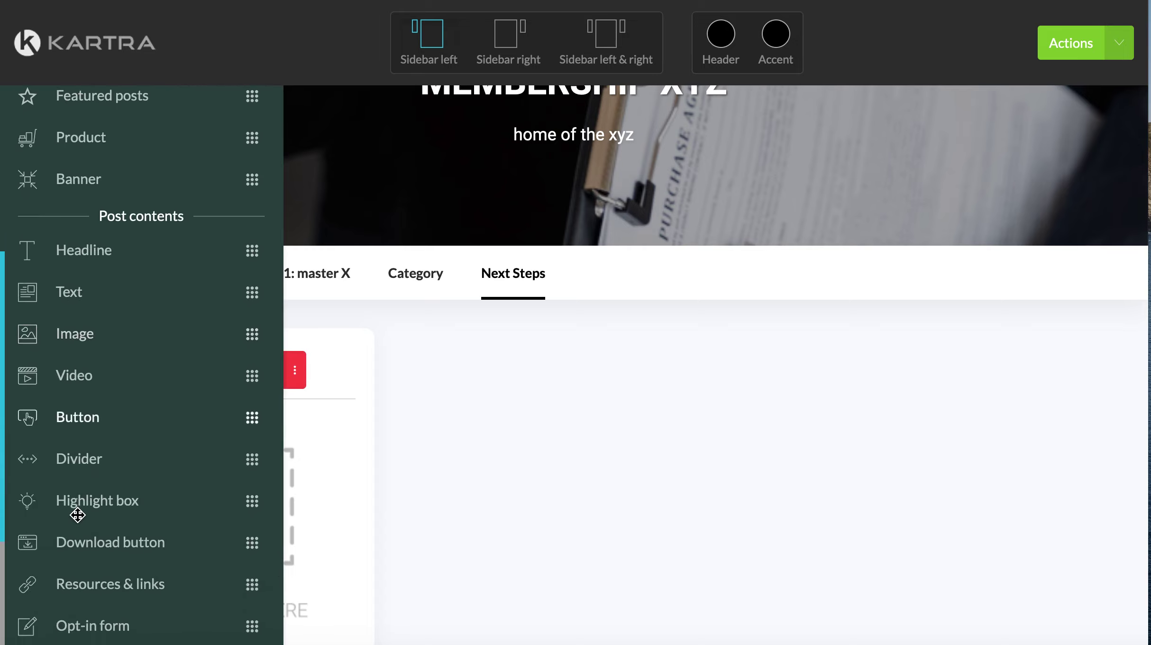
scroll(169, 334, "up", 12)
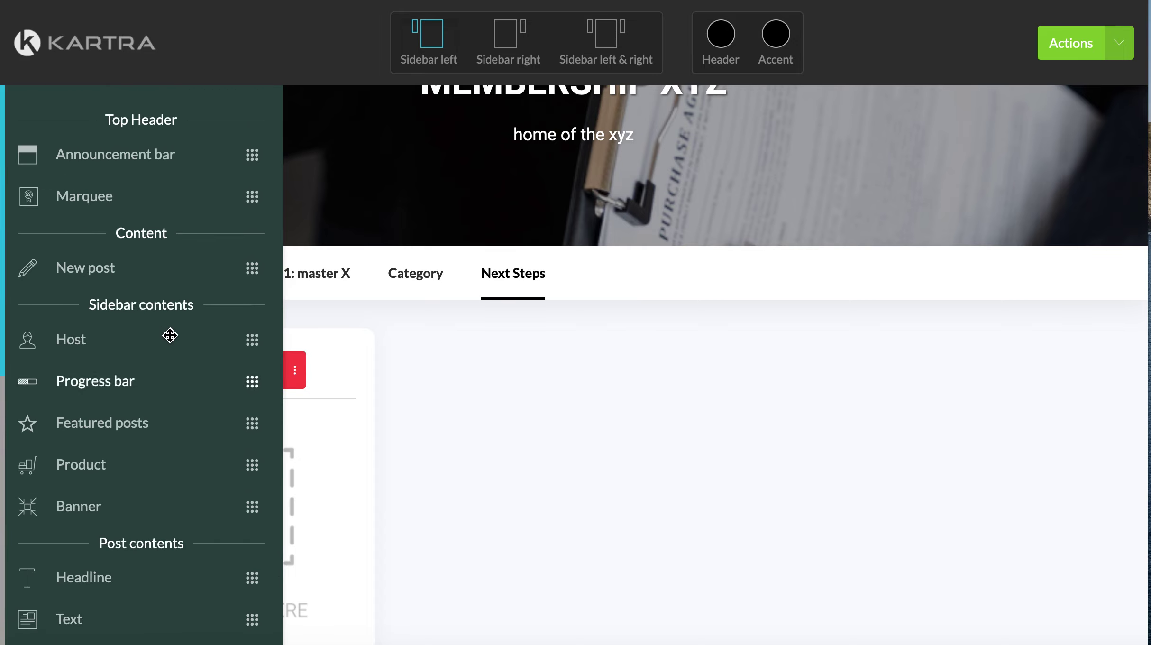
scroll(169, 334, "down", 2)
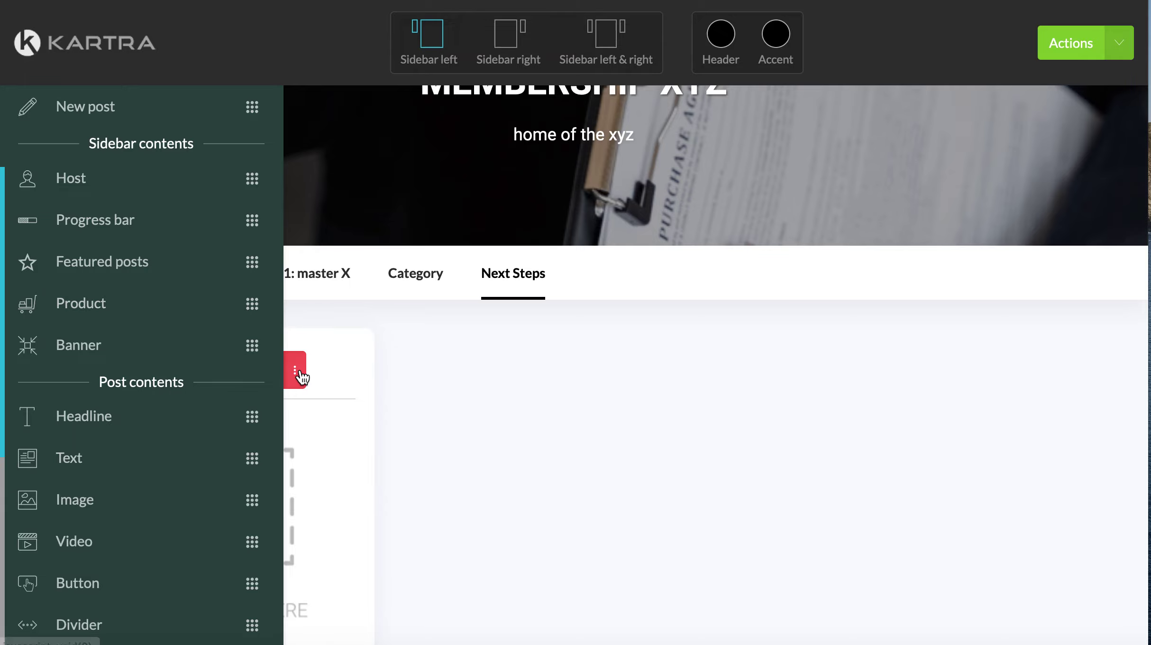
Add a headline reading "Step 1:" above the text in the Learn XYZ post of Week 1: master X
mouse_move(326, 273)
left_click(324, 334)
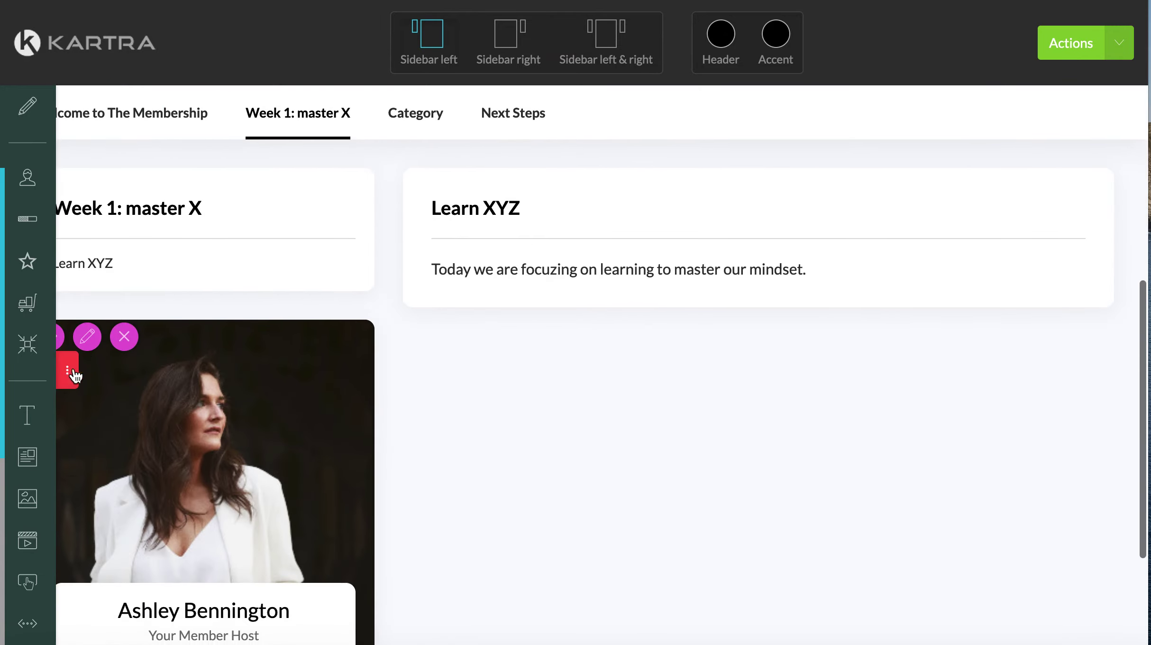
mouse_move(108, 375)
scroll(137, 401, "down", 2)
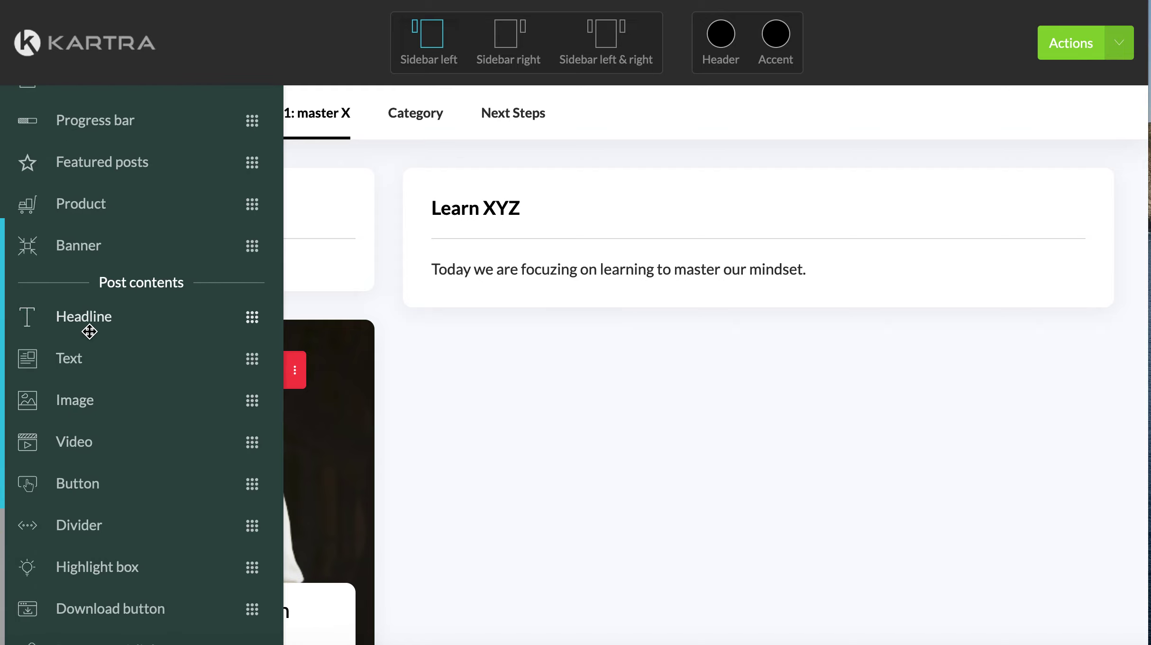
left_click_drag(84, 317, 514, 279)
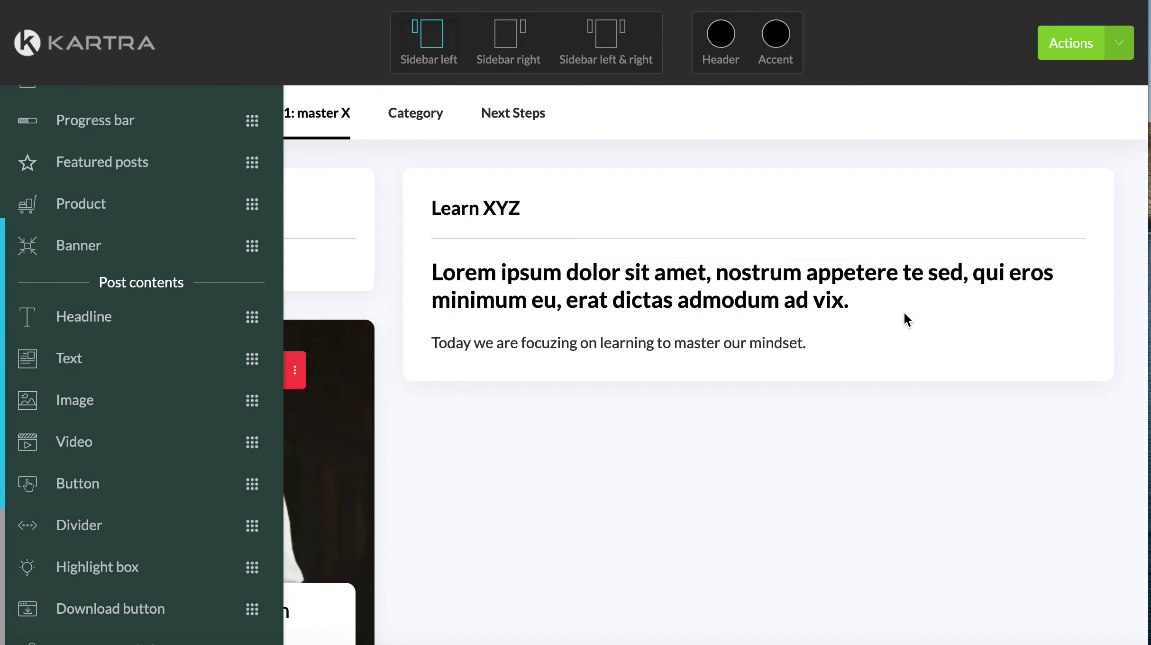
left_click(484, 274)
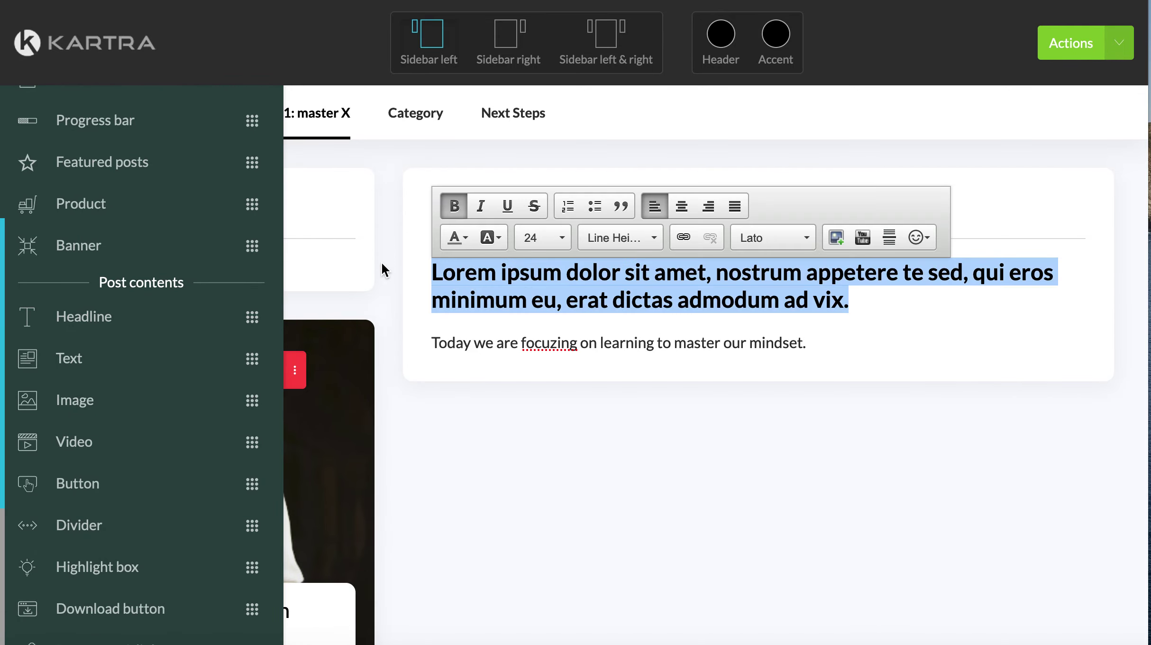
type("Step 1:")
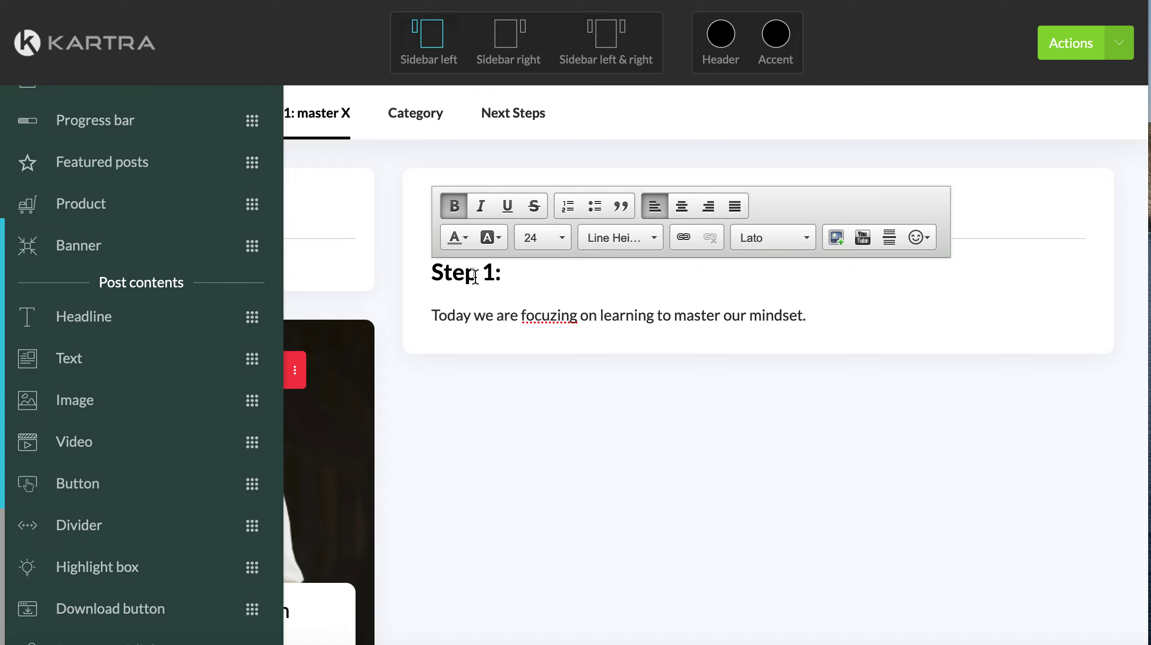
left_click(821, 382)
Add a second headline reading "Step 2:" below the mindset text in the Learn XYZ post
left_click_drag(119, 311, 644, 500)
left_click(857, 390)
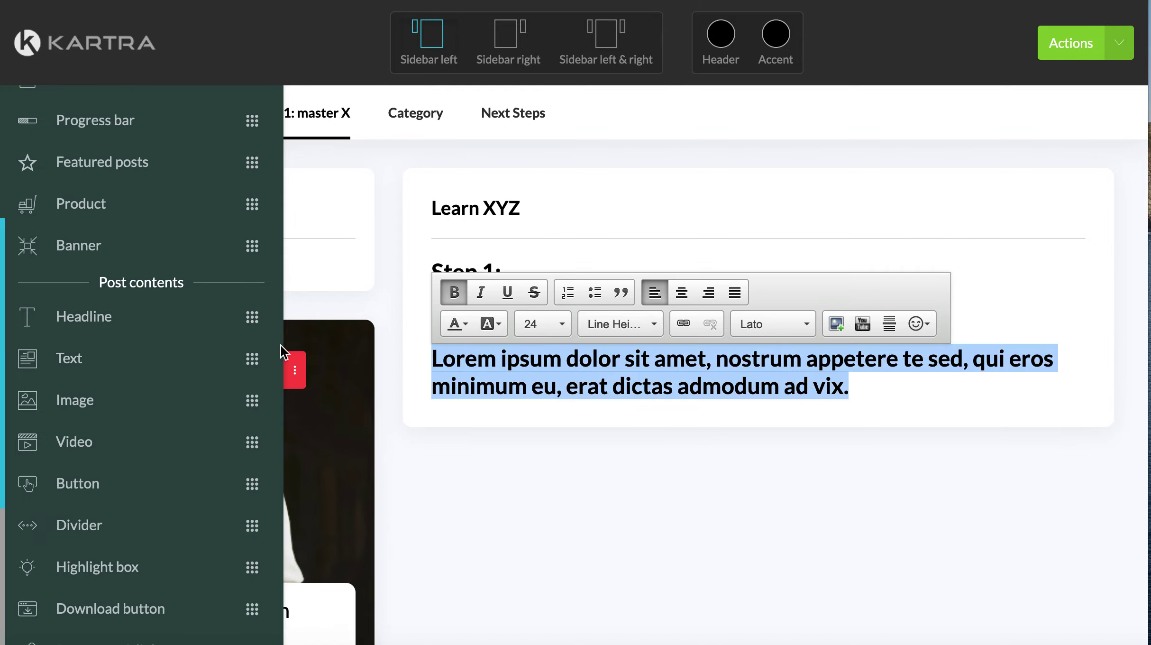
type("Step 2:")
left_click(562, 446)
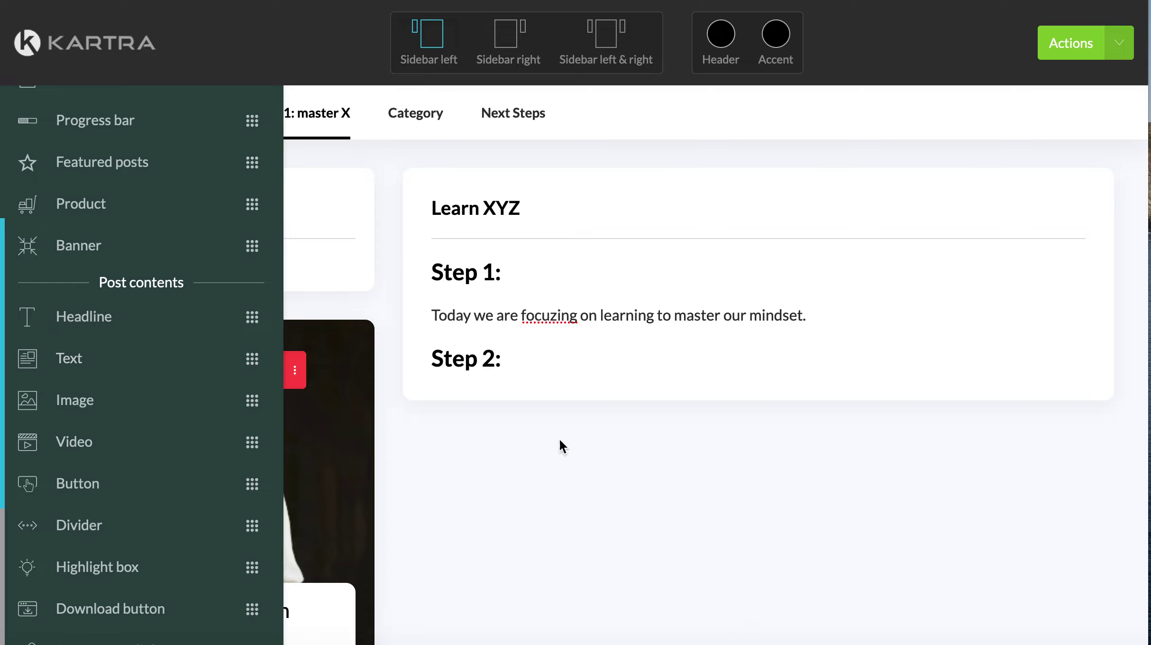
Add an image block under the Step 2 headline and upload 1.png for it
scroll(604, 486, "down", 2)
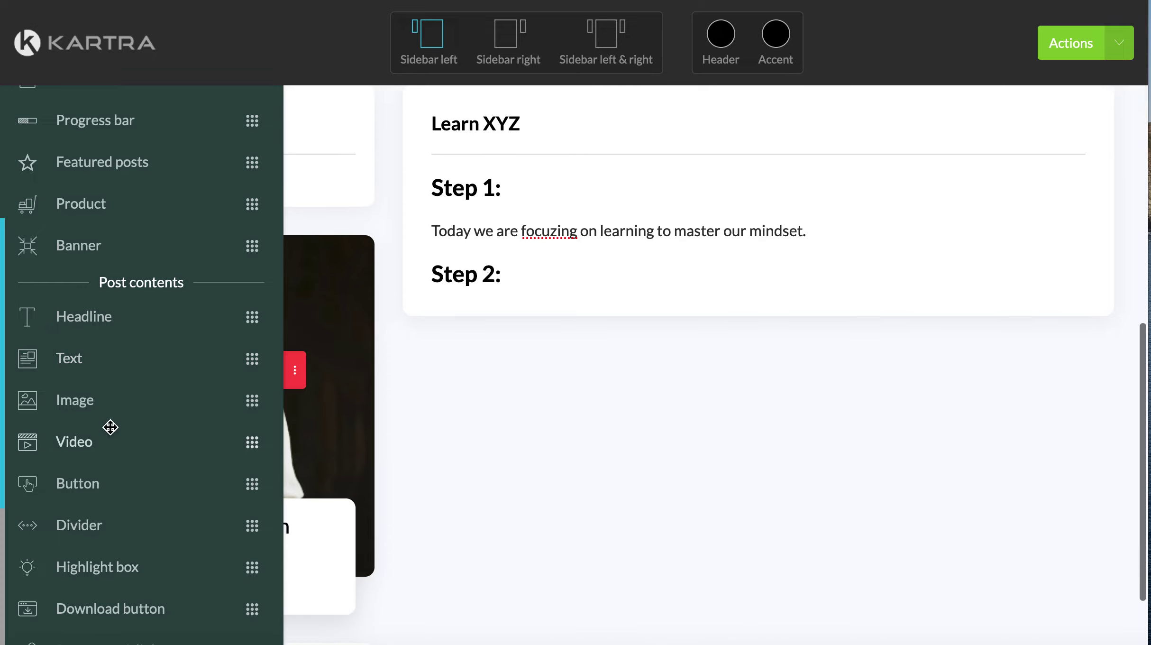
left_click_drag(252, 400, 581, 538)
left_click(309, 188)
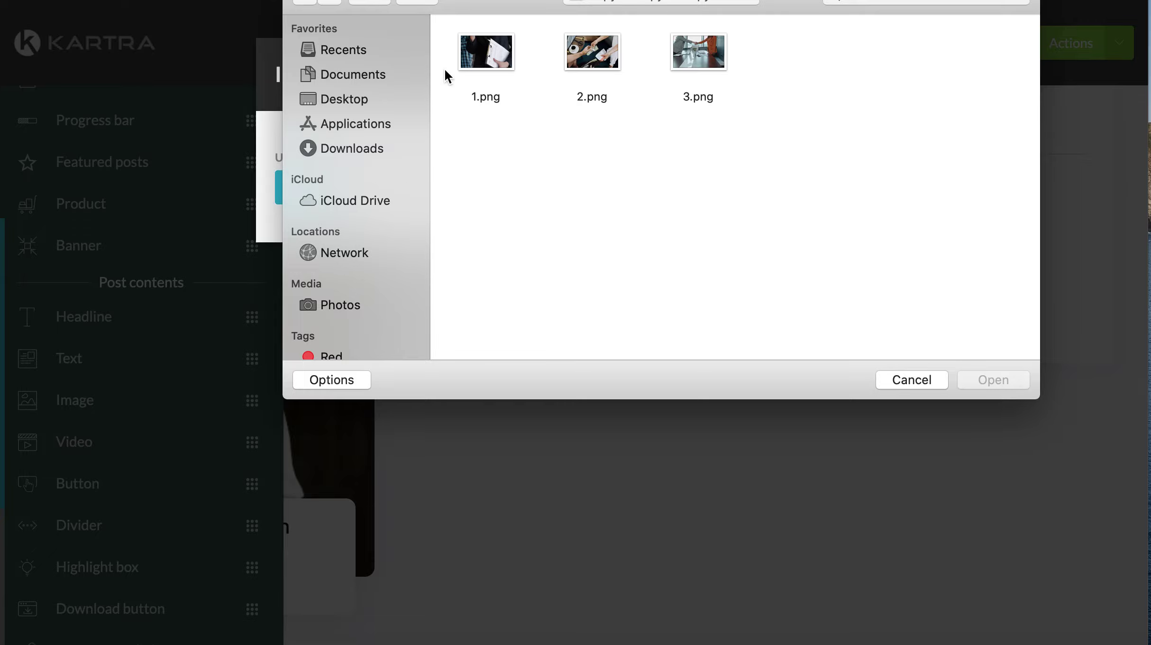
double_click(503, 48)
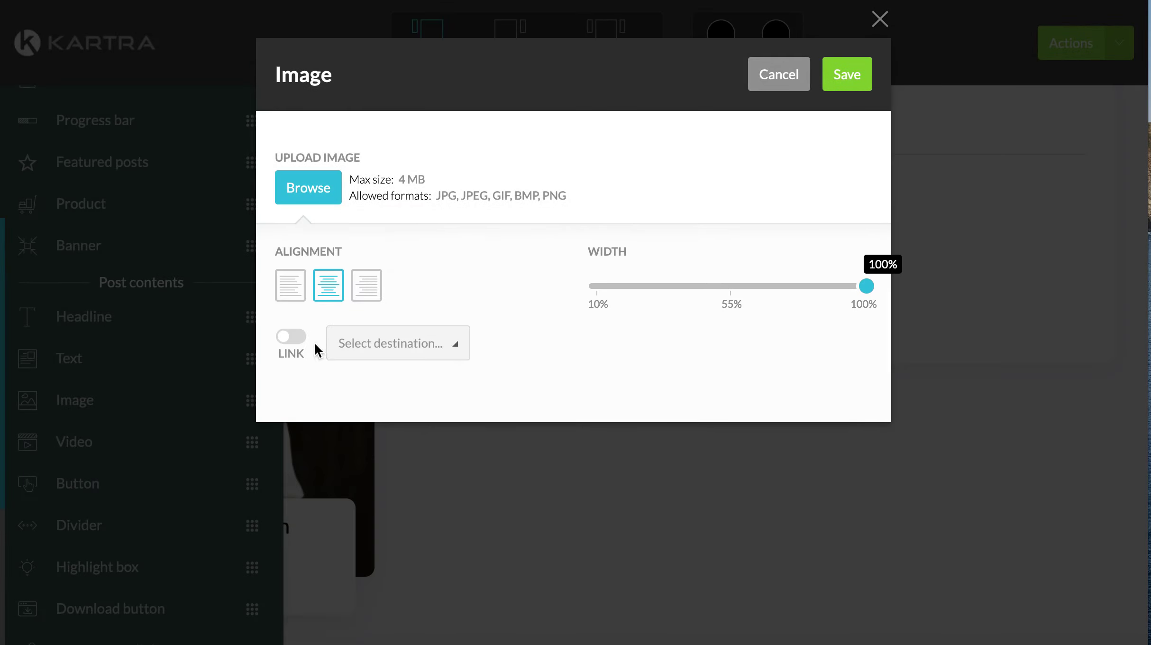
Turn on the image's link, point it to the membership post Welcome to The Membership, and save the image
left_click(298, 336)
left_click(294, 335)
left_click(295, 335)
left_click(375, 357)
left_click(400, 415)
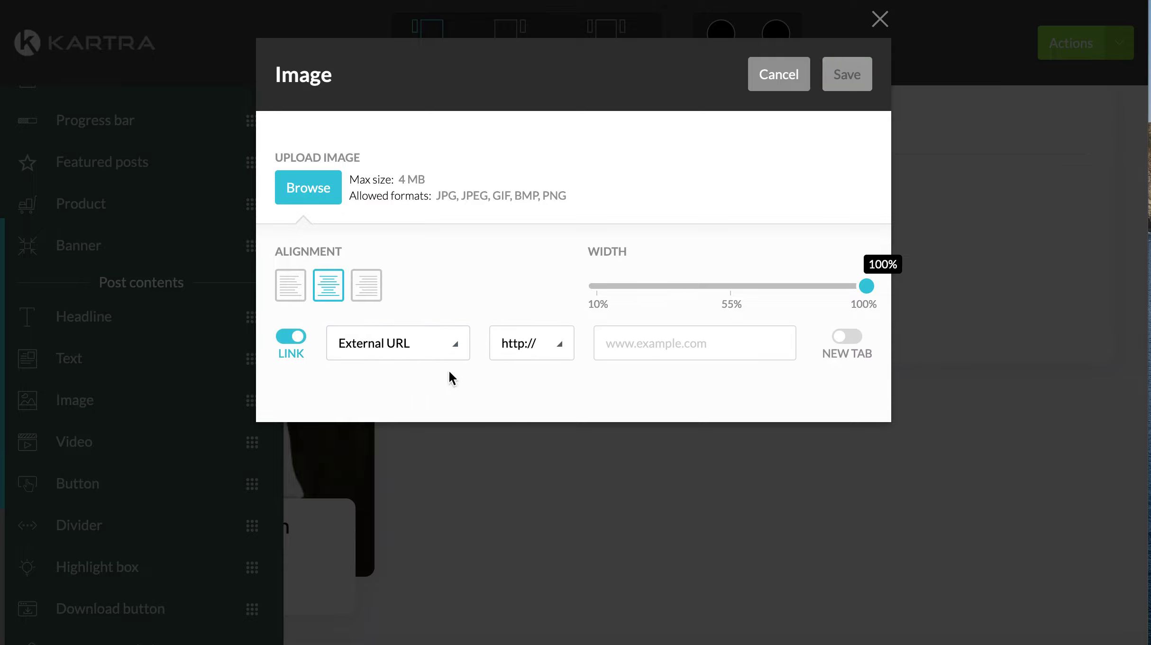
left_click(364, 352)
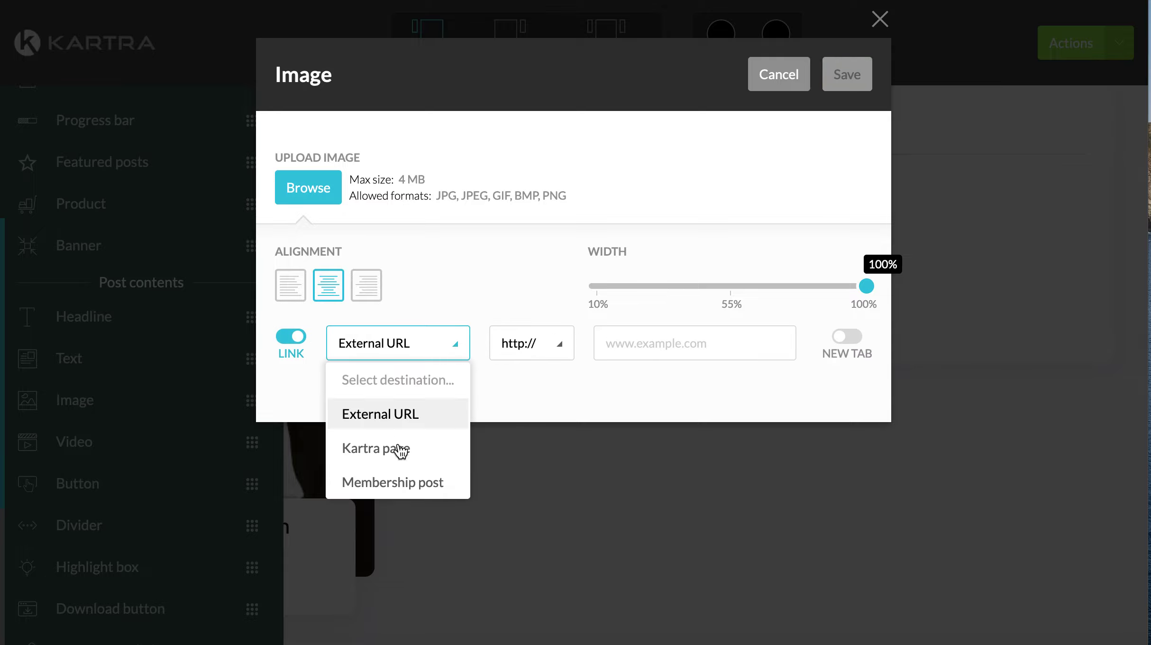
left_click(396, 452)
left_click(414, 350)
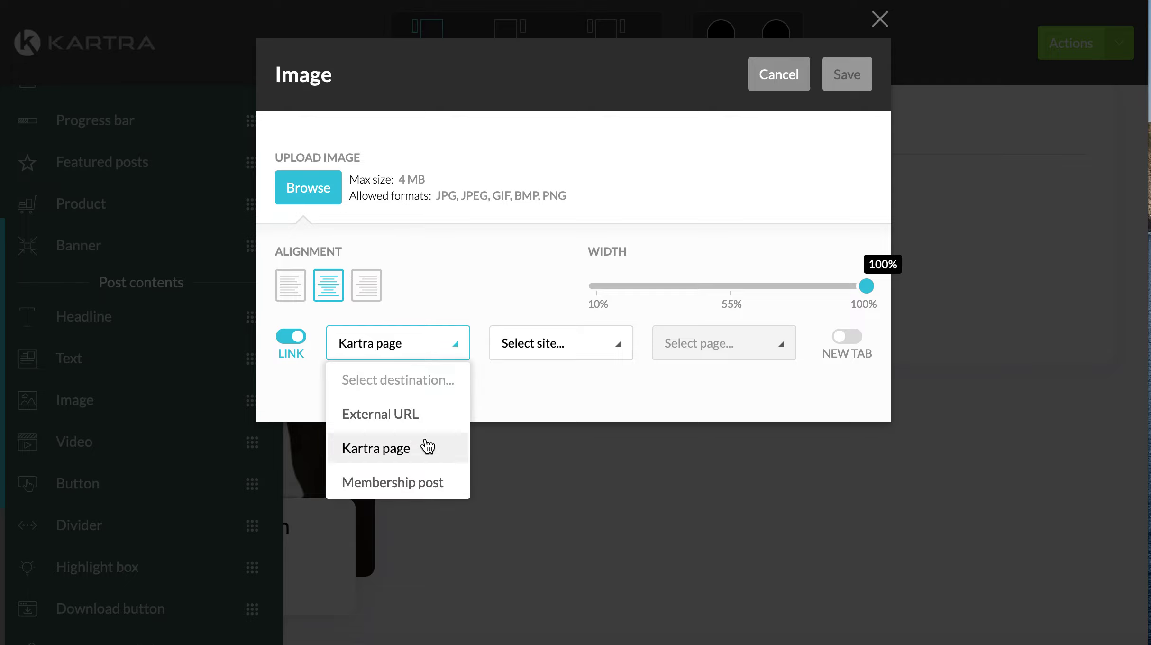
left_click(415, 483)
left_click(595, 349)
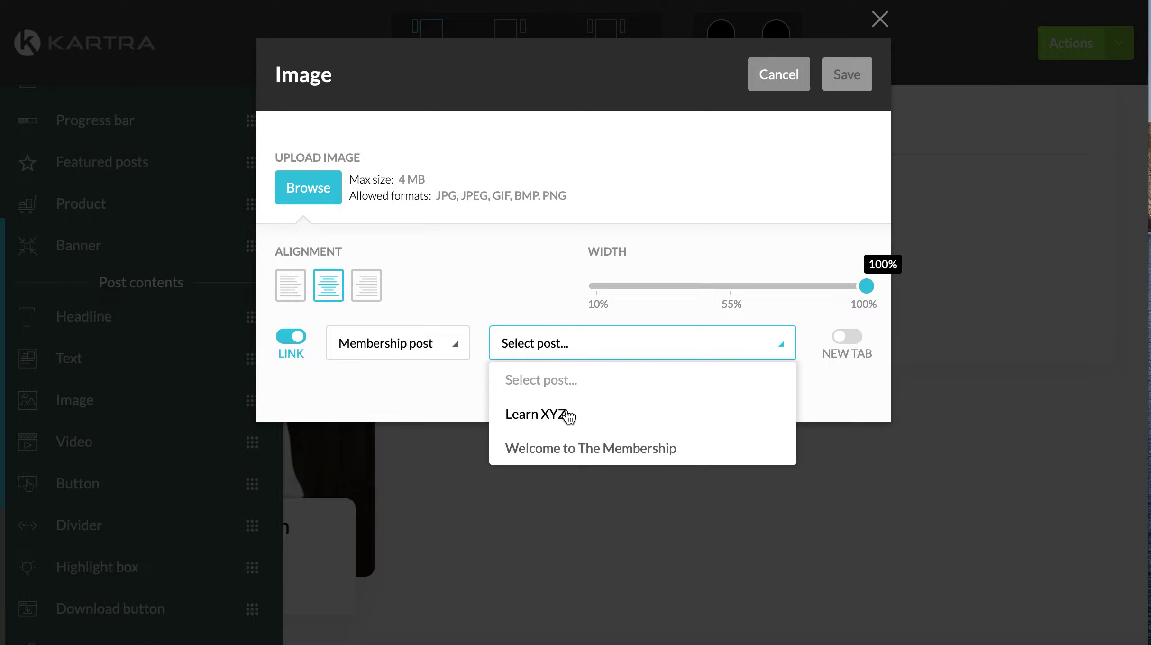
left_click(602, 449)
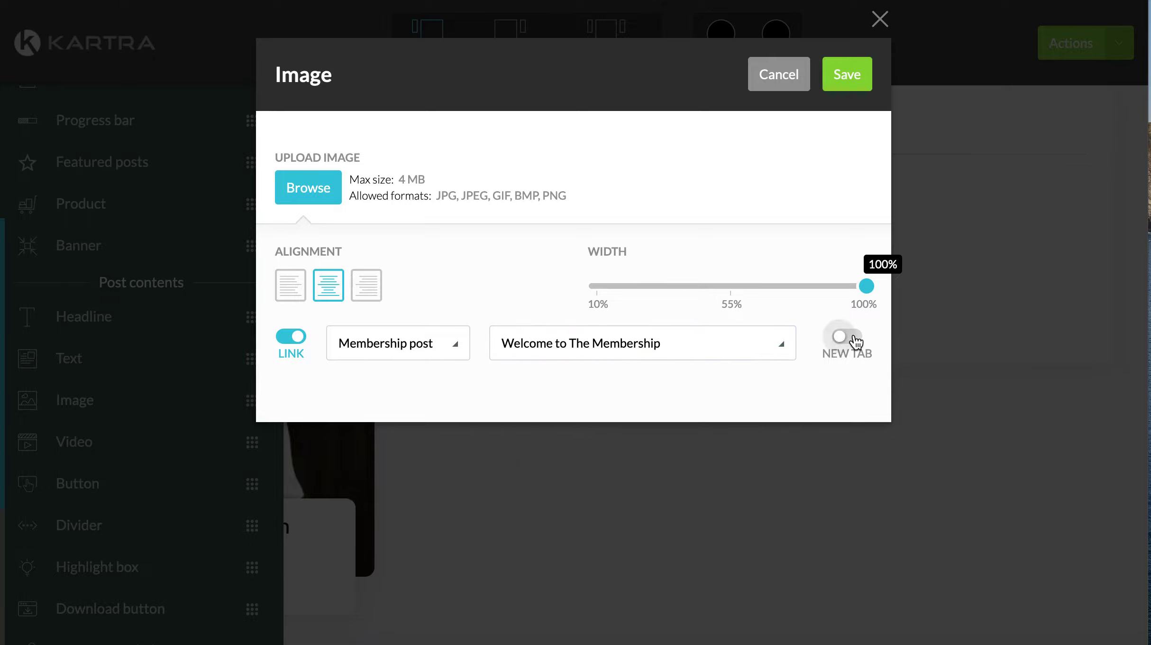
left_click(847, 75)
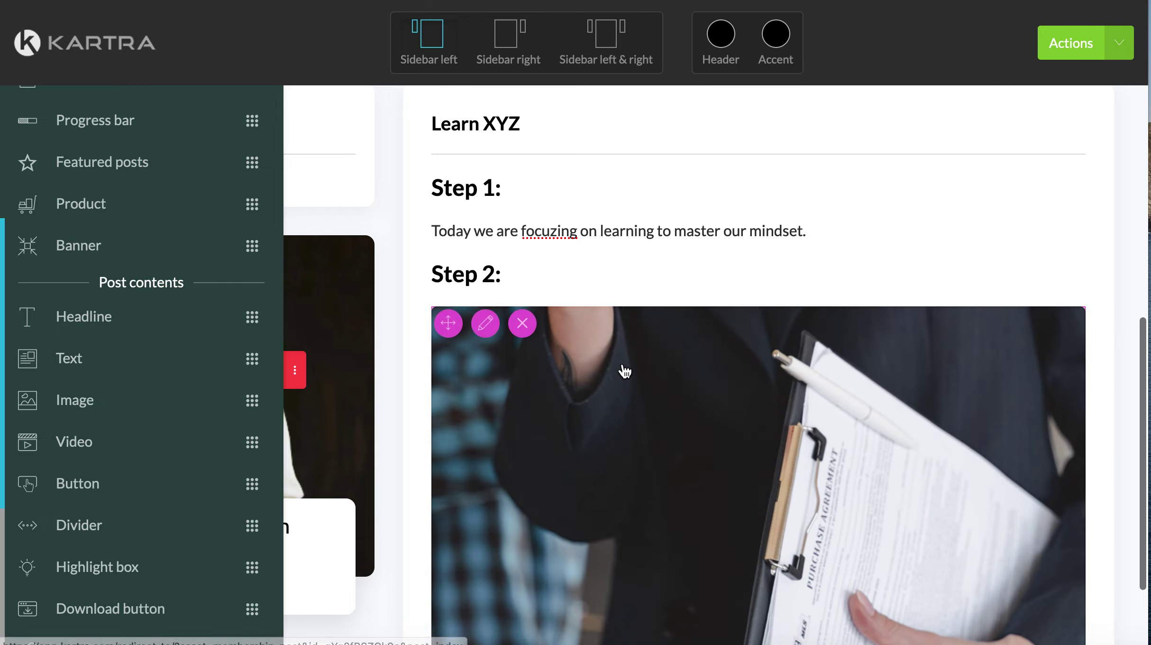
scroll(664, 308, "down", 4)
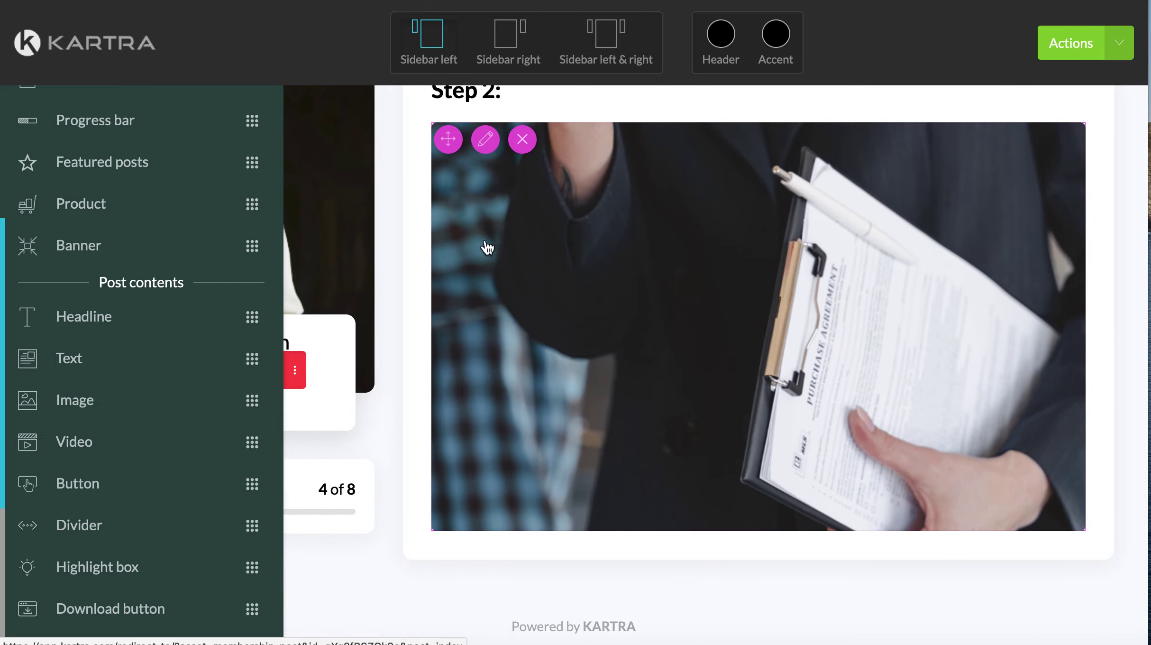
scroll(431, 215, "up", 12)
scroll(489, 357, "down", 12)
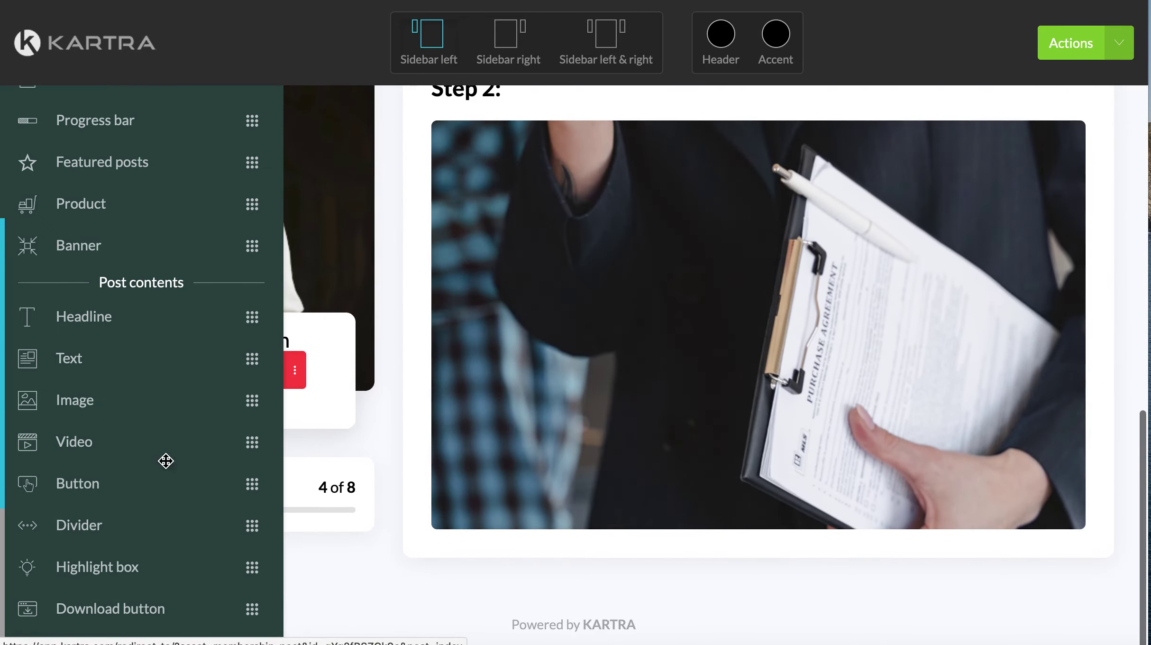
scroll(165, 460, "down", 2)
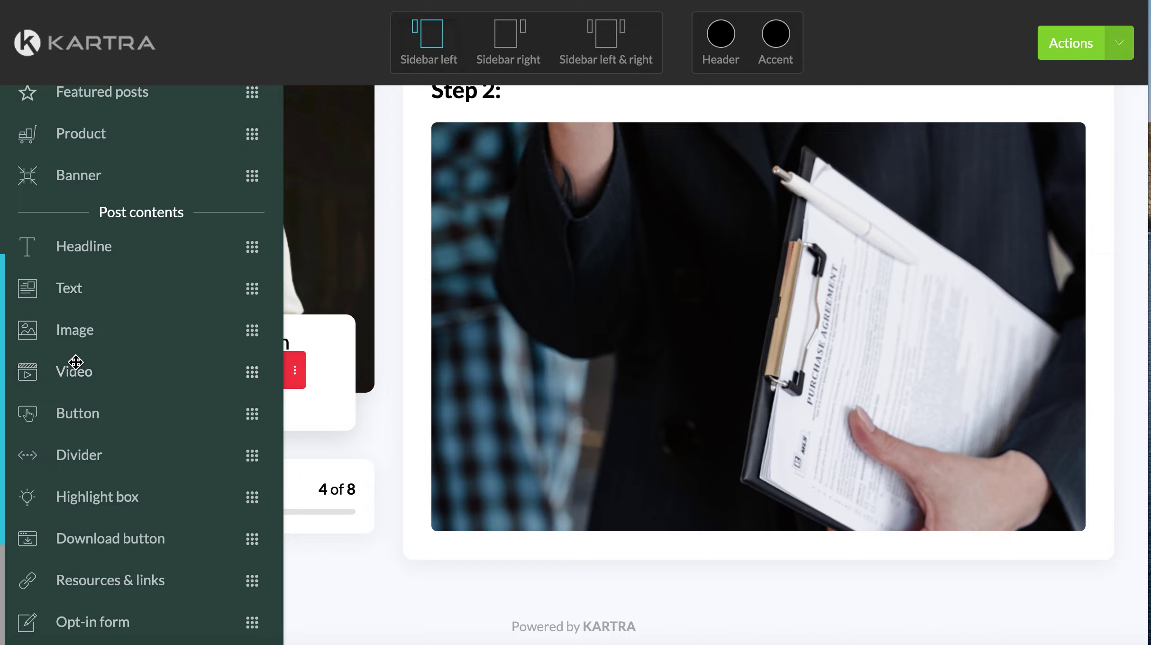
left_click_drag(76, 362, 666, 519)
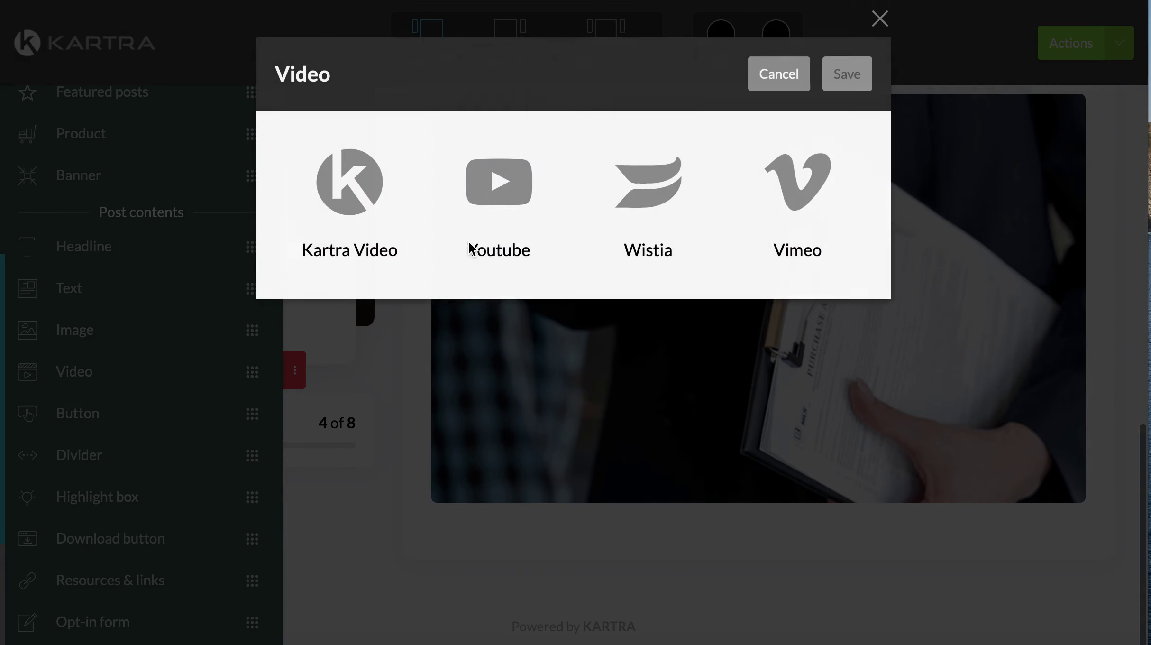
left_click(360, 237)
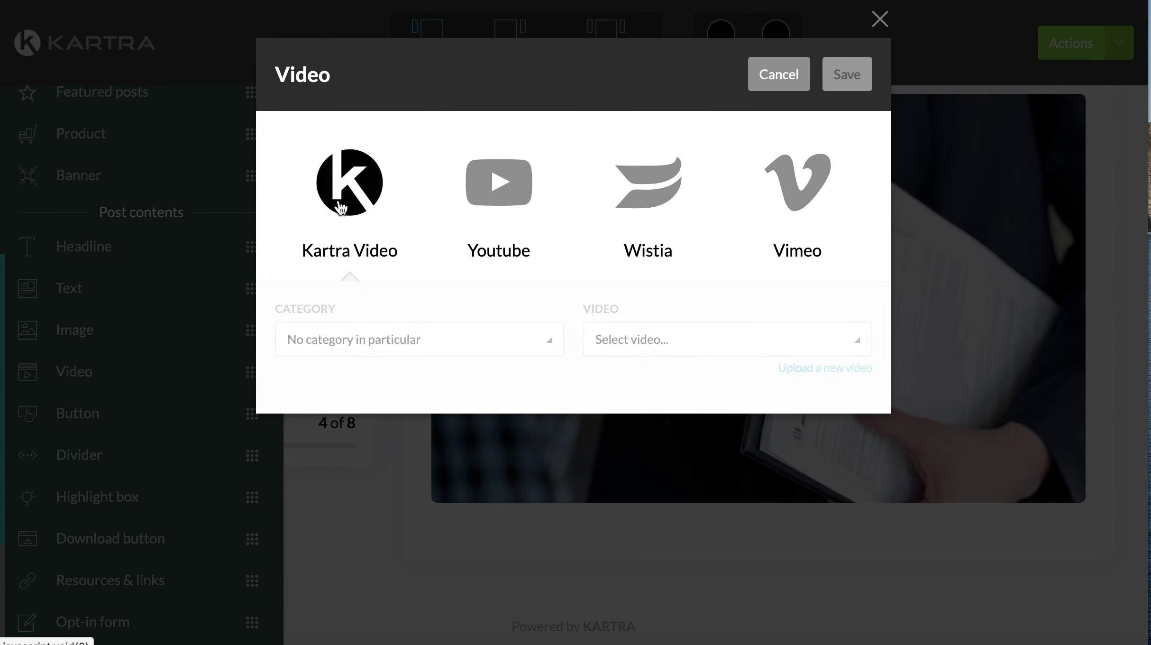
left_click(401, 339)
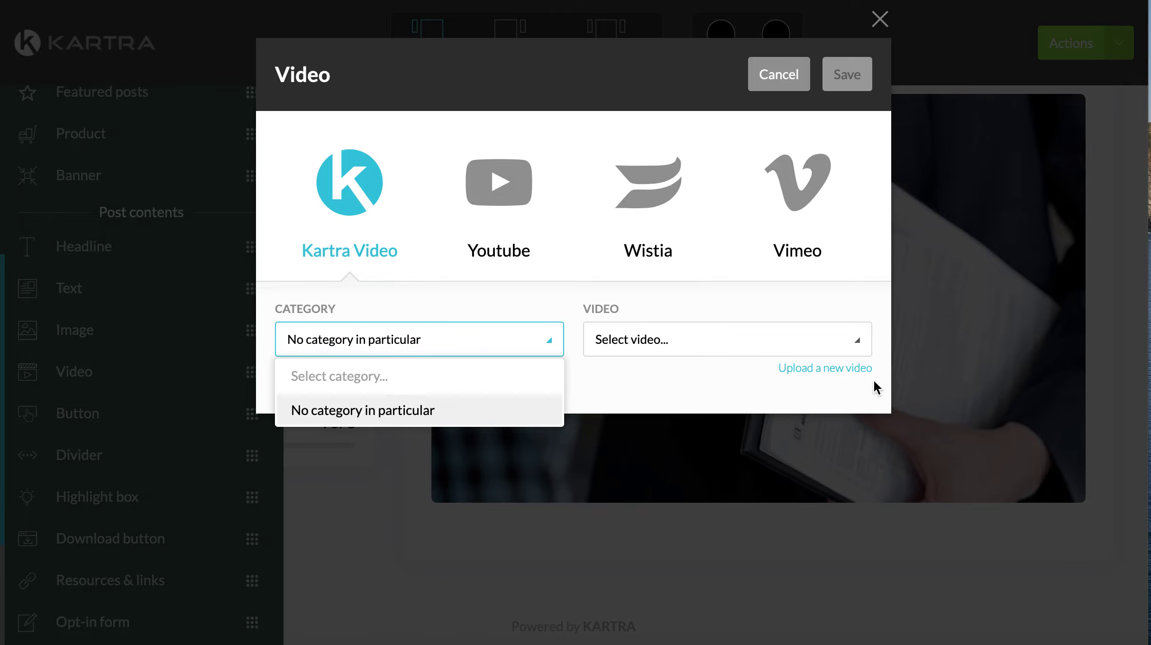
left_click(843, 374)
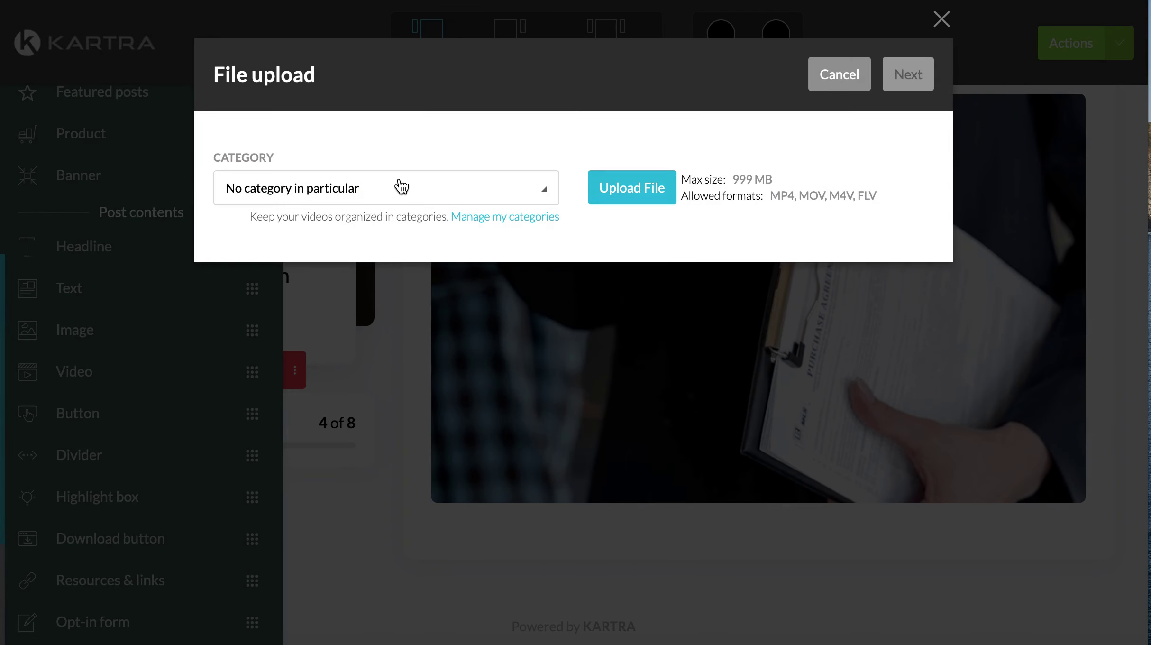
left_click(401, 188)
left_click(626, 188)
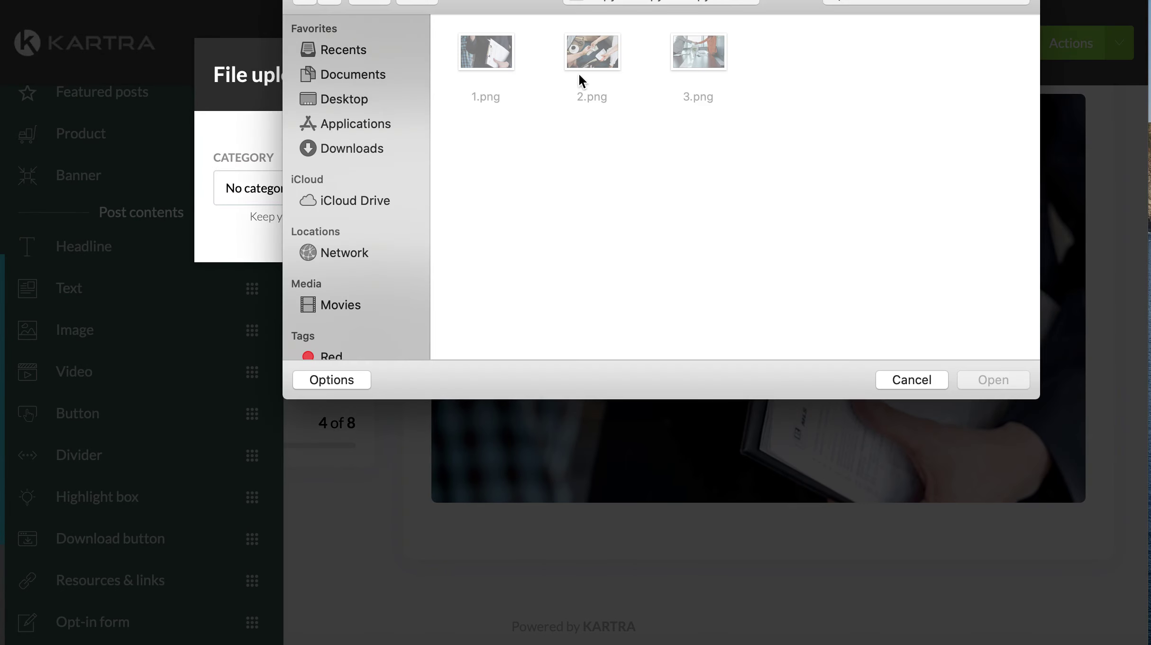
left_click(919, 383)
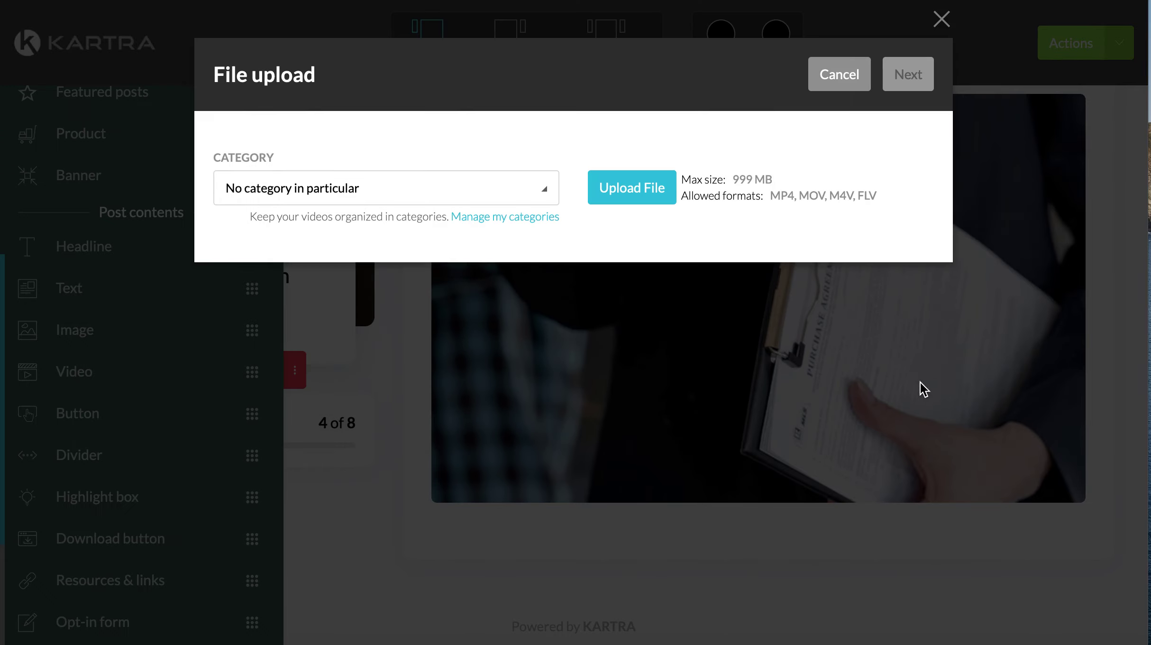
left_click(953, 23)
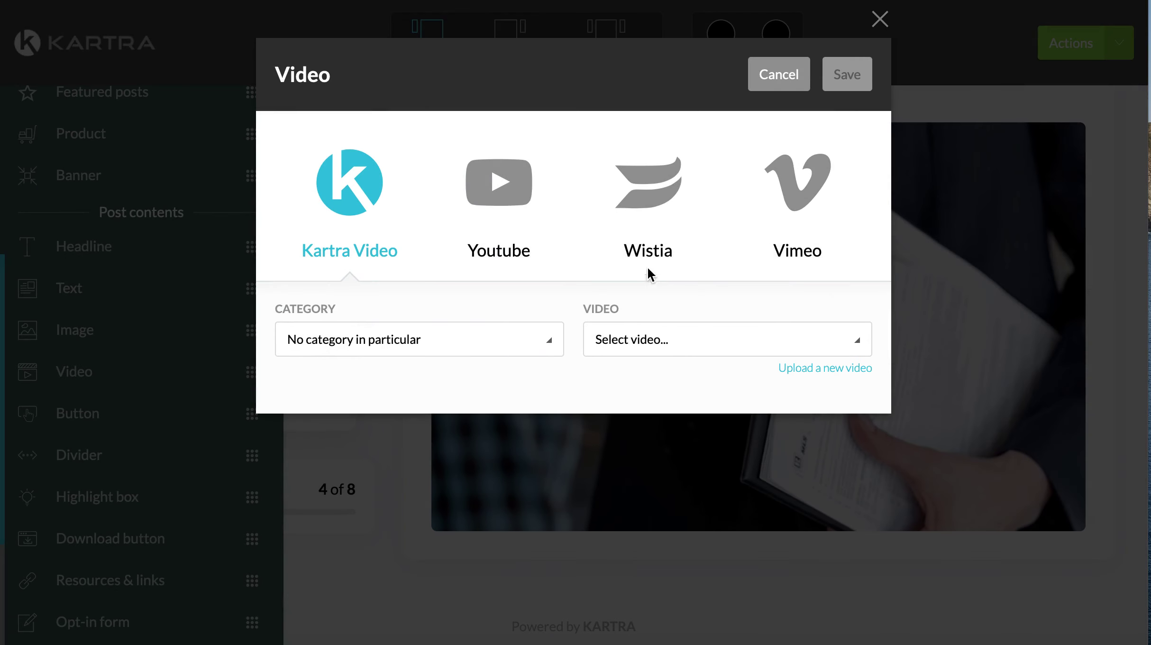
left_click(878, 18)
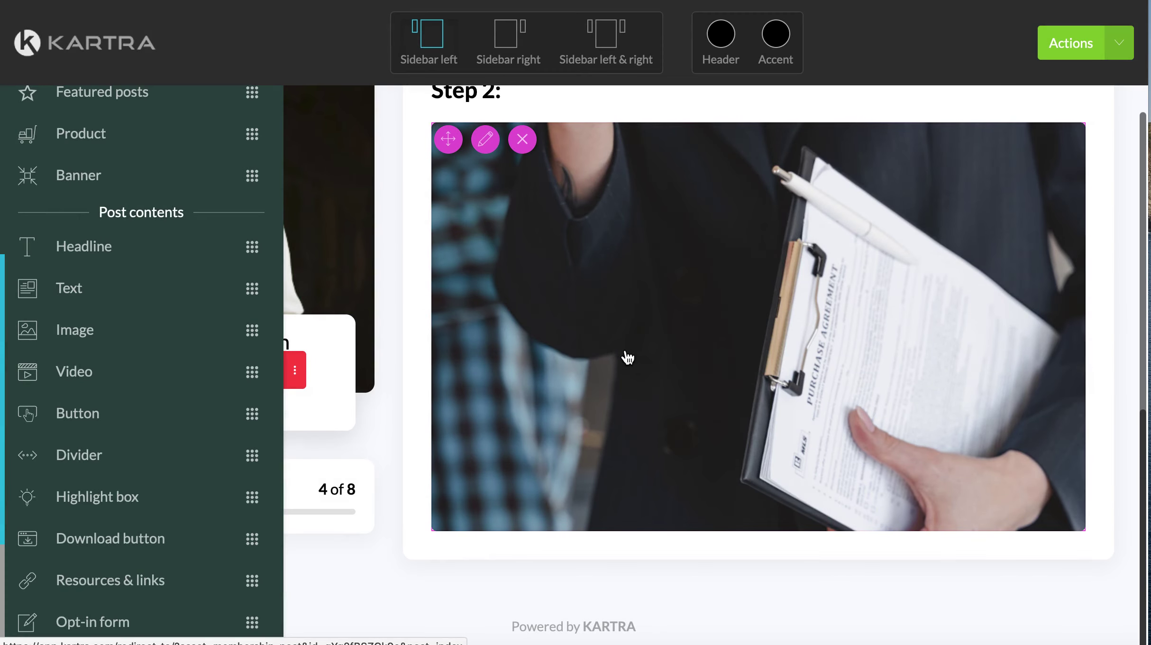
Start a button block above the image with the text "CHECK OUT MY FREE DOWNLOADABLE HERE" and the colour black, rgb(0, 0, 0)
mouse_move(632, 409)
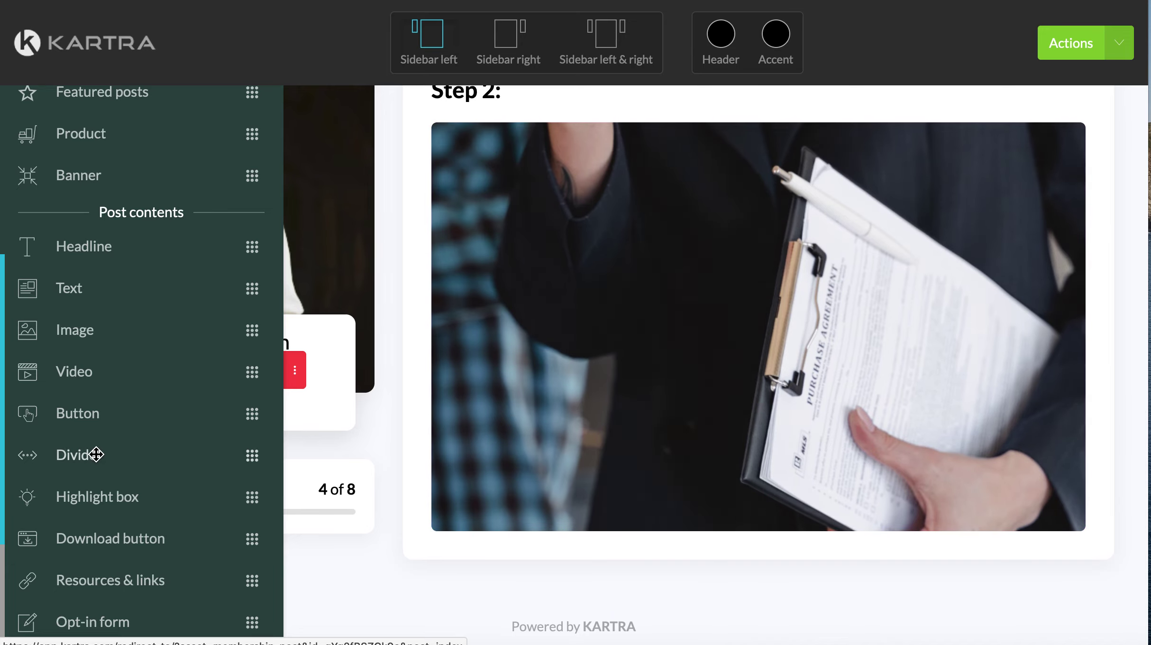
scroll(96, 454, "down", 2)
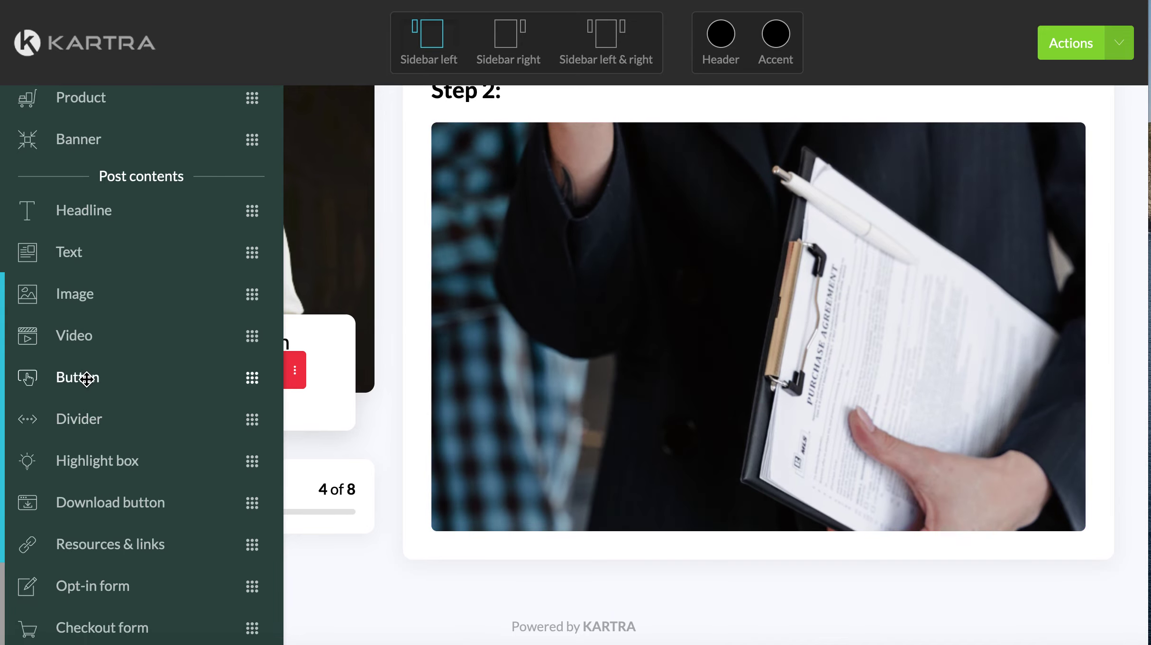
left_click_drag(86, 378, 631, 341)
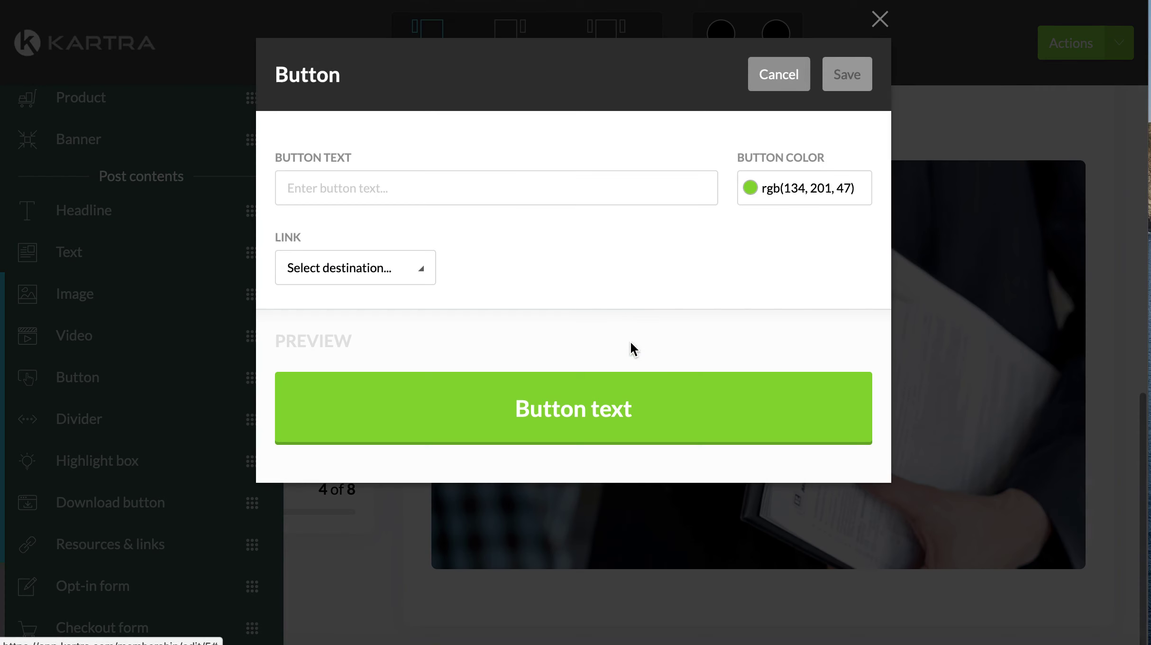
left_click(373, 190)
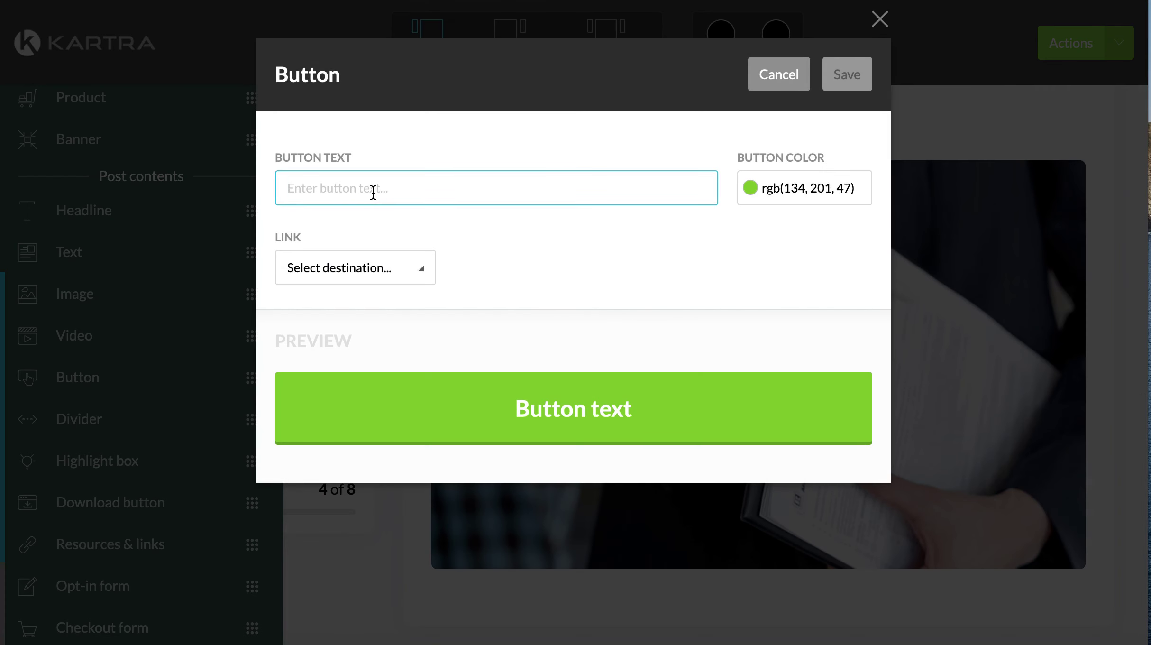
type("CHECK OUT")
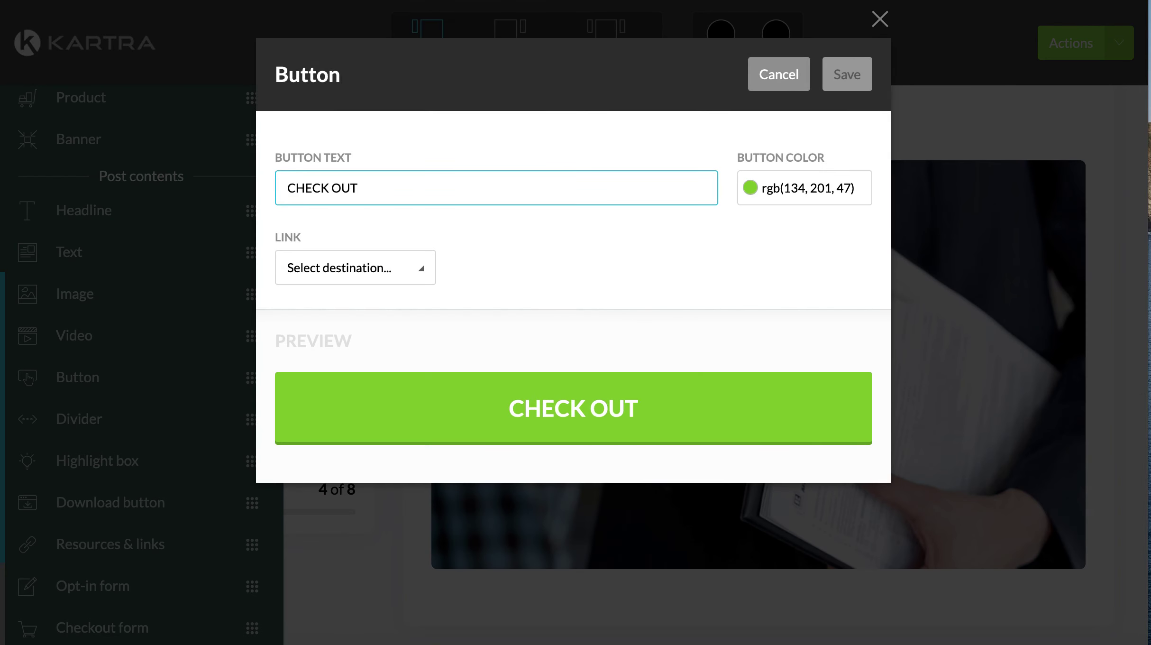
type(" MY FREE DOWNL")
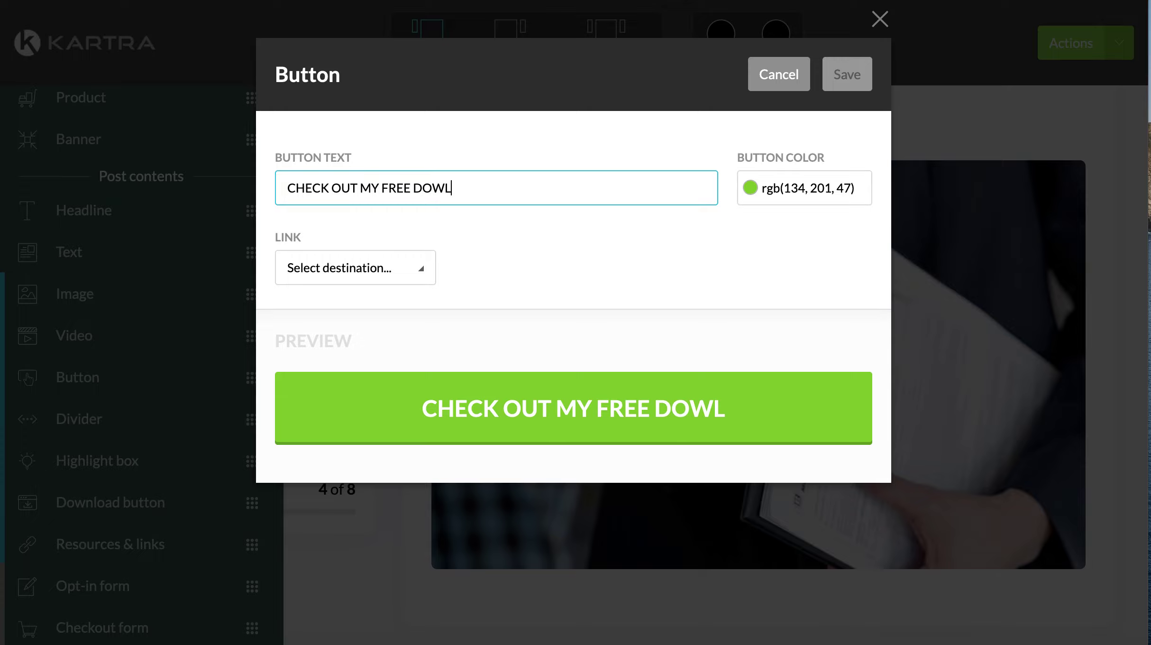
type("OADABLE HERE")
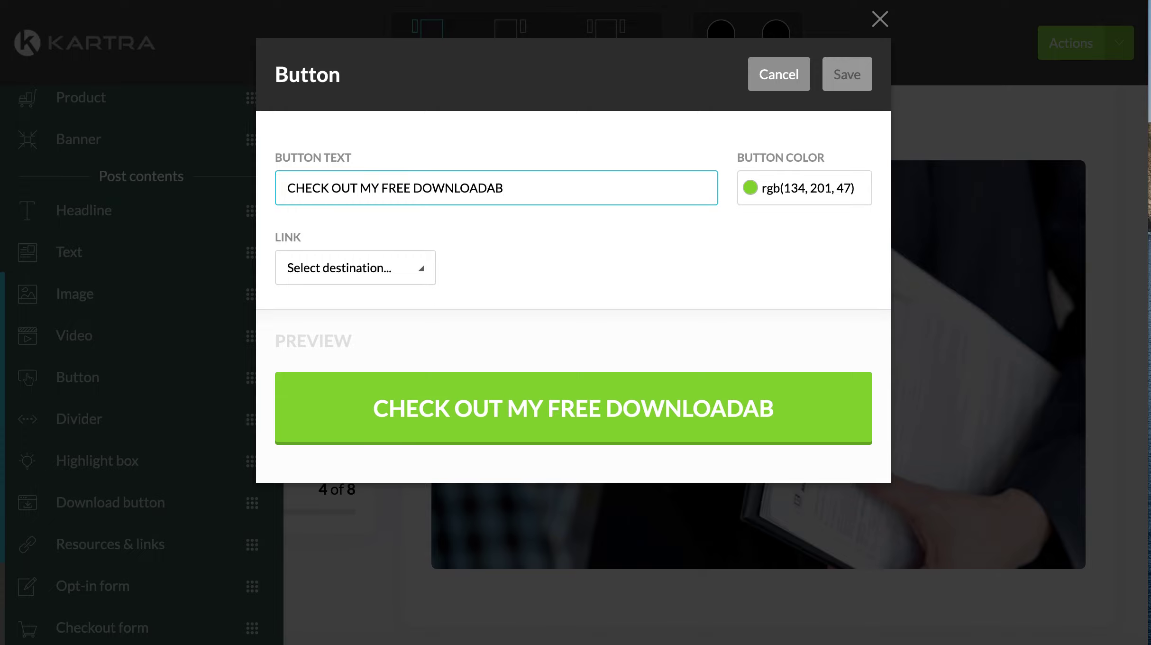
left_click(767, 203)
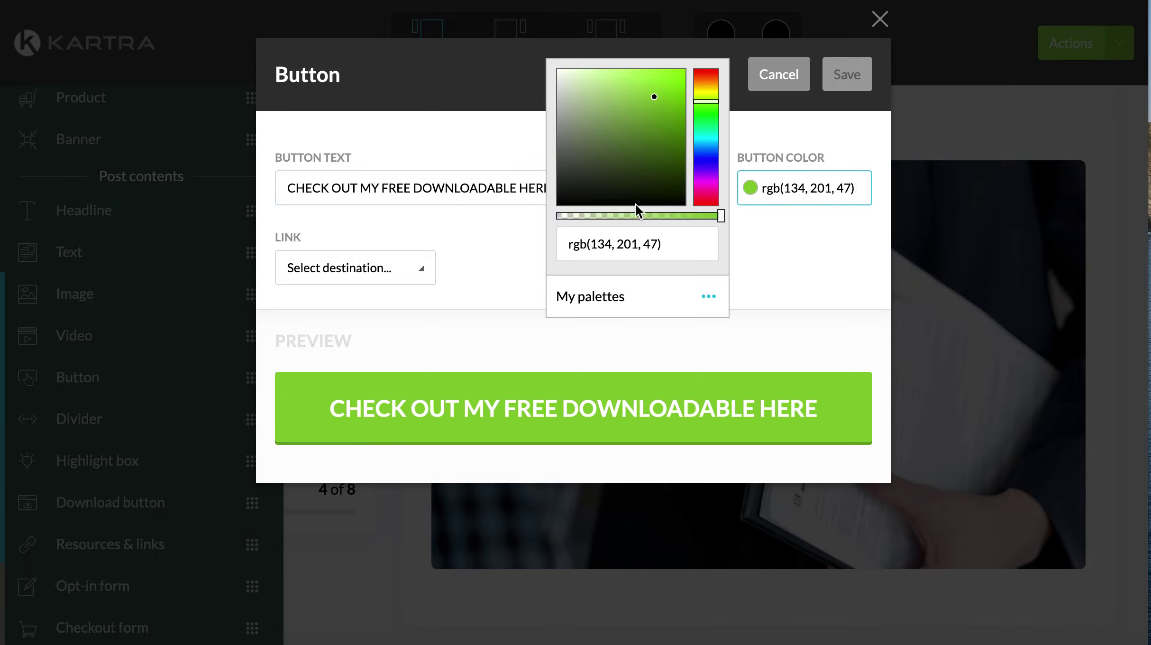
left_click(638, 206)
left_click(492, 216)
Set the button's link to the membership post Welcome to The Membership, and discard the button without saving
left_click(367, 268)
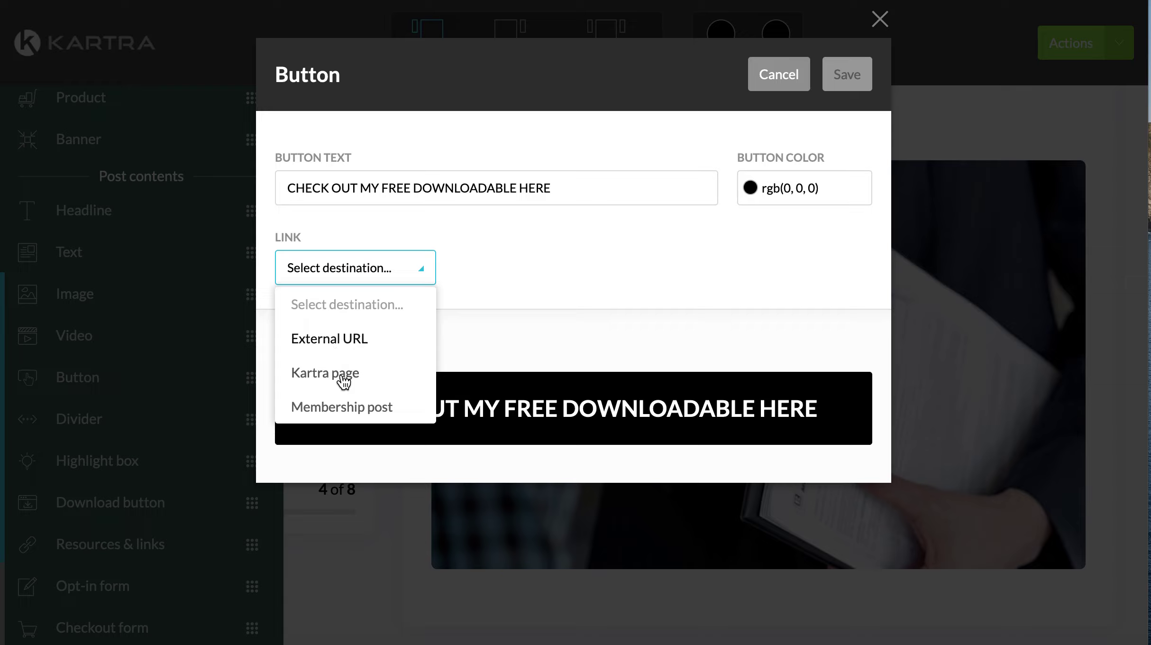
left_click(345, 350)
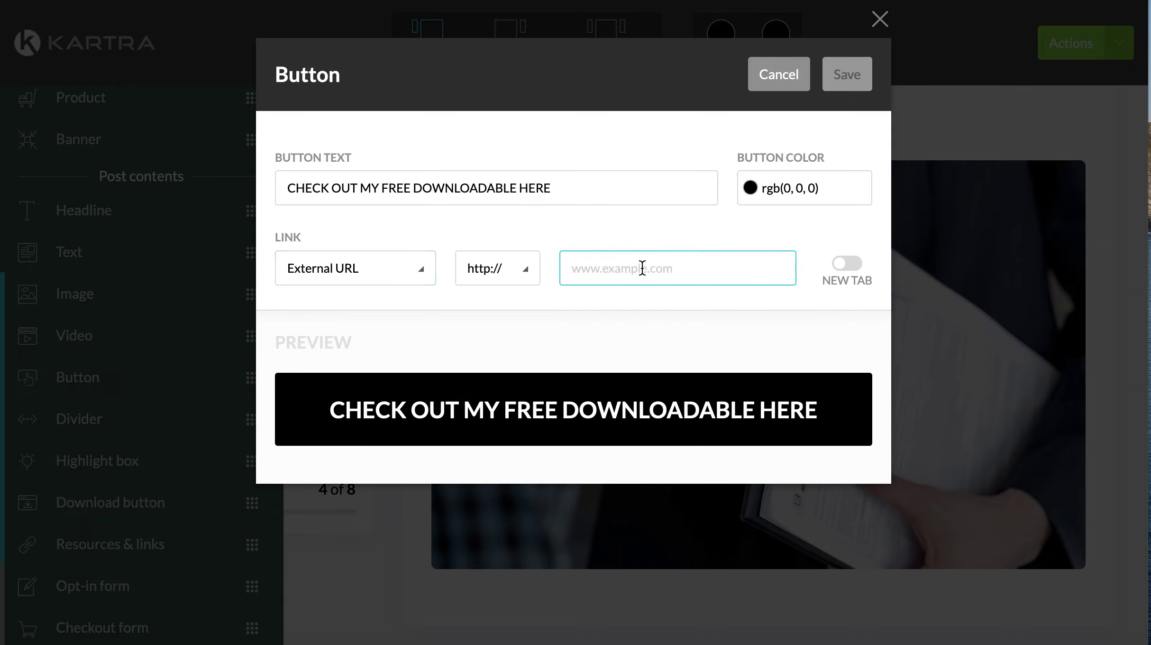
left_click(387, 277)
left_click(354, 404)
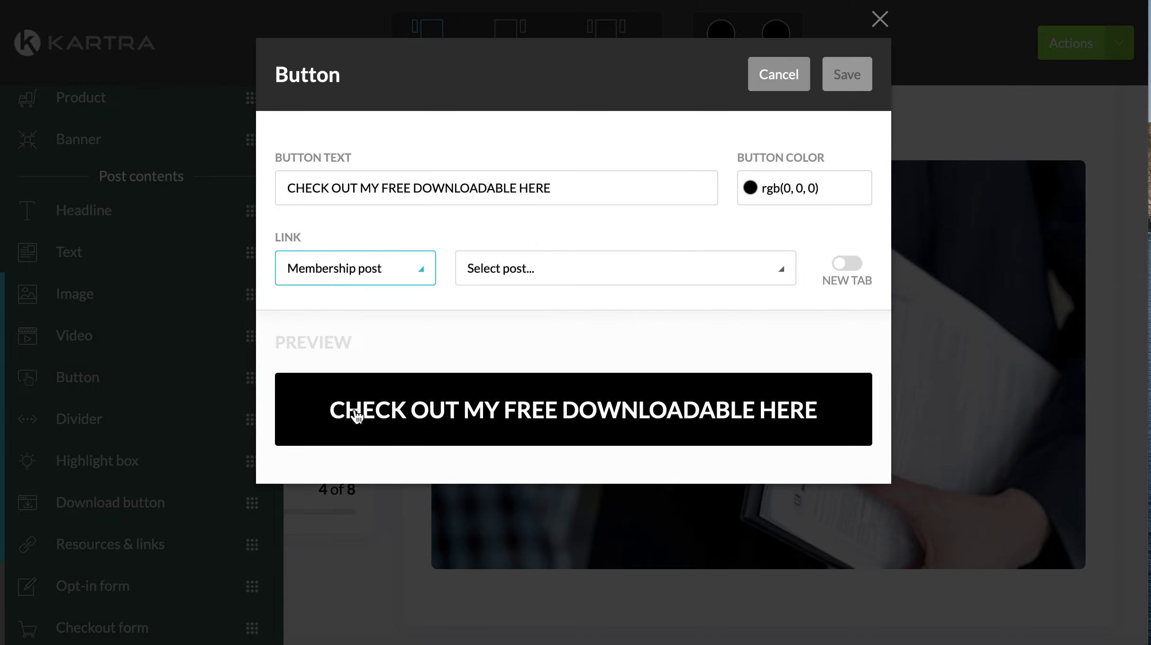
left_click(579, 277)
left_click(553, 375)
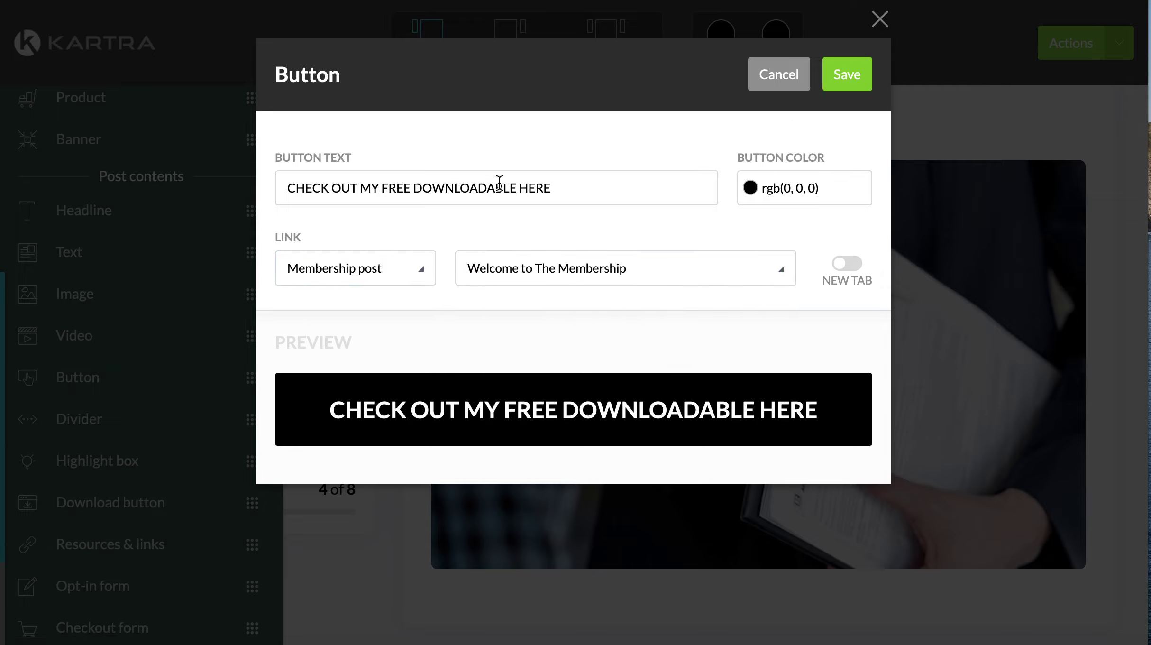
left_click(396, 271)
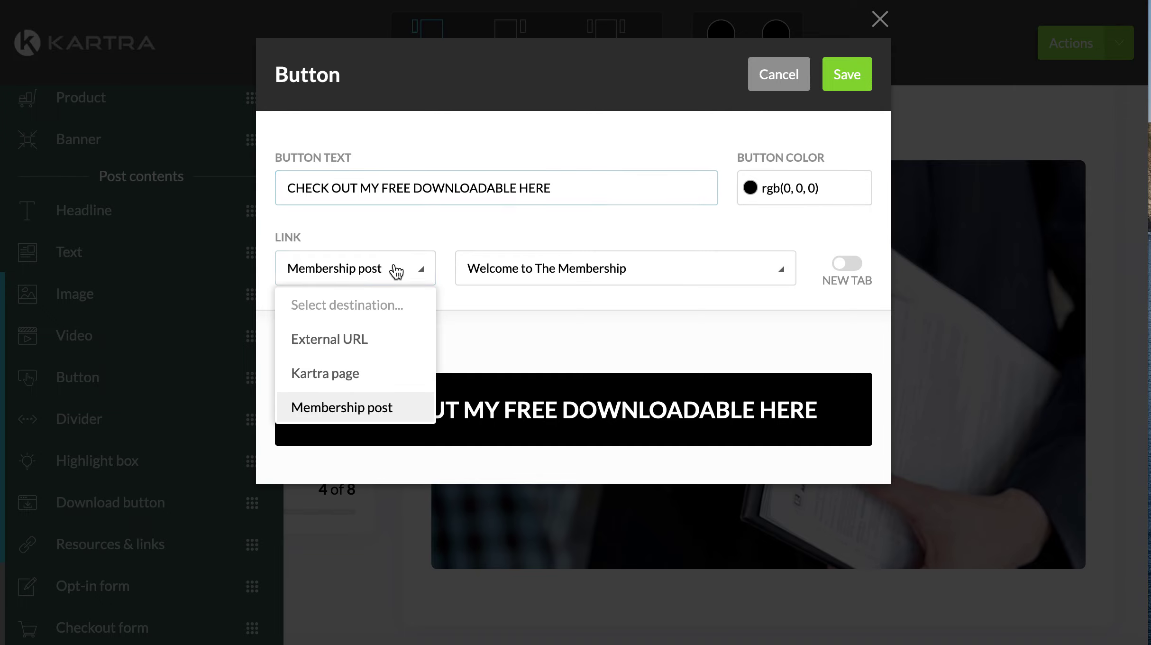
left_click(880, 20)
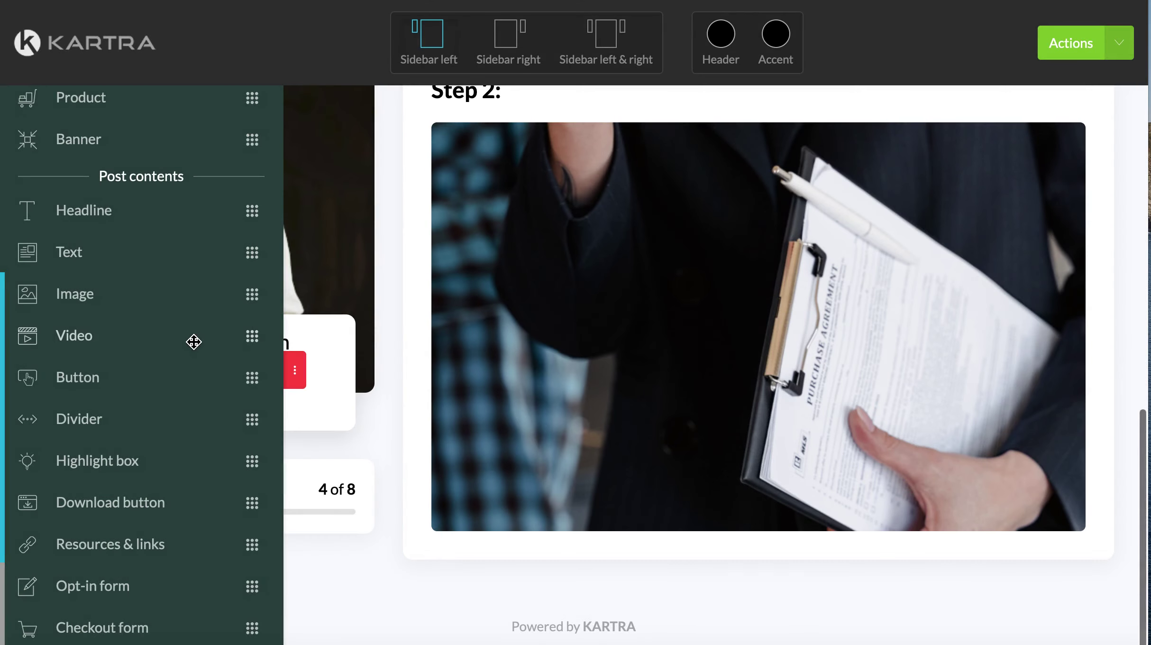
Add a download button block between the Step 2 headline and the image, and upload 1.png for it with no category in particular
scroll(192, 340, "down", 2)
left_click_drag(61, 461, 622, 350)
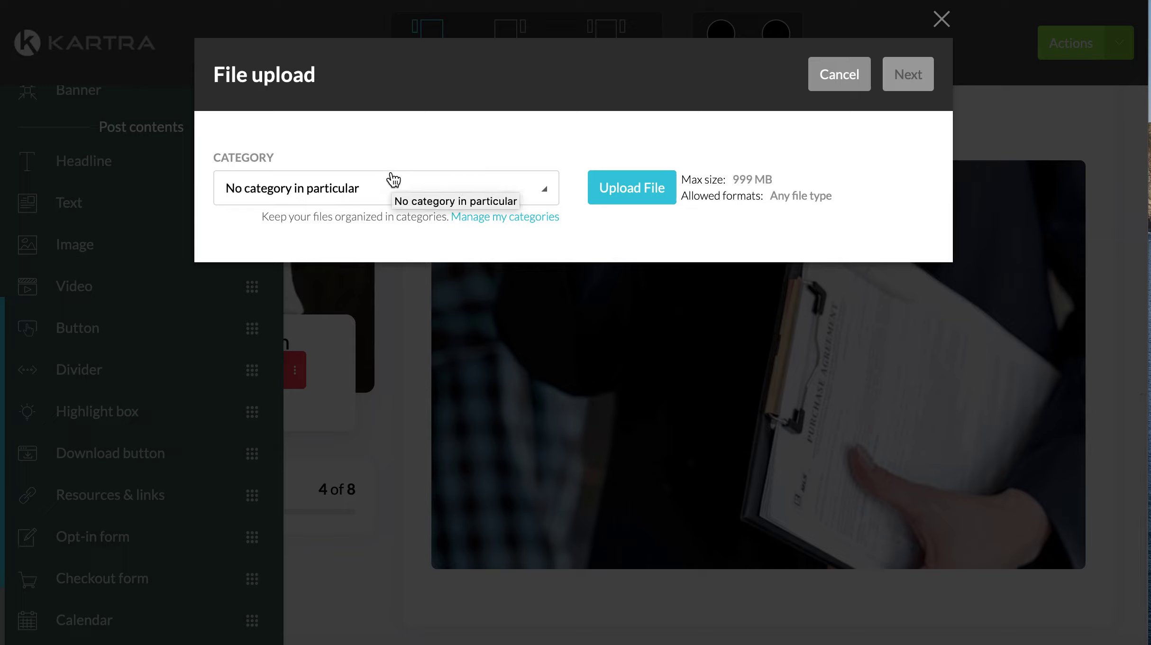
left_click(369, 191)
left_click(335, 265)
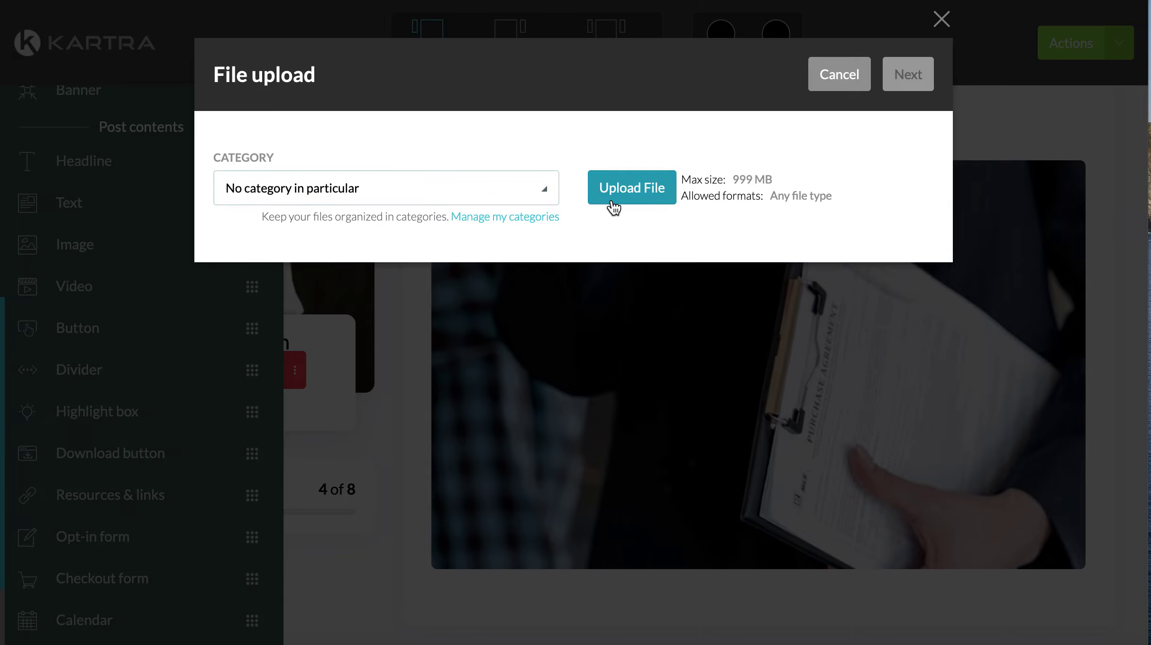
left_click(640, 193)
double_click(498, 52)
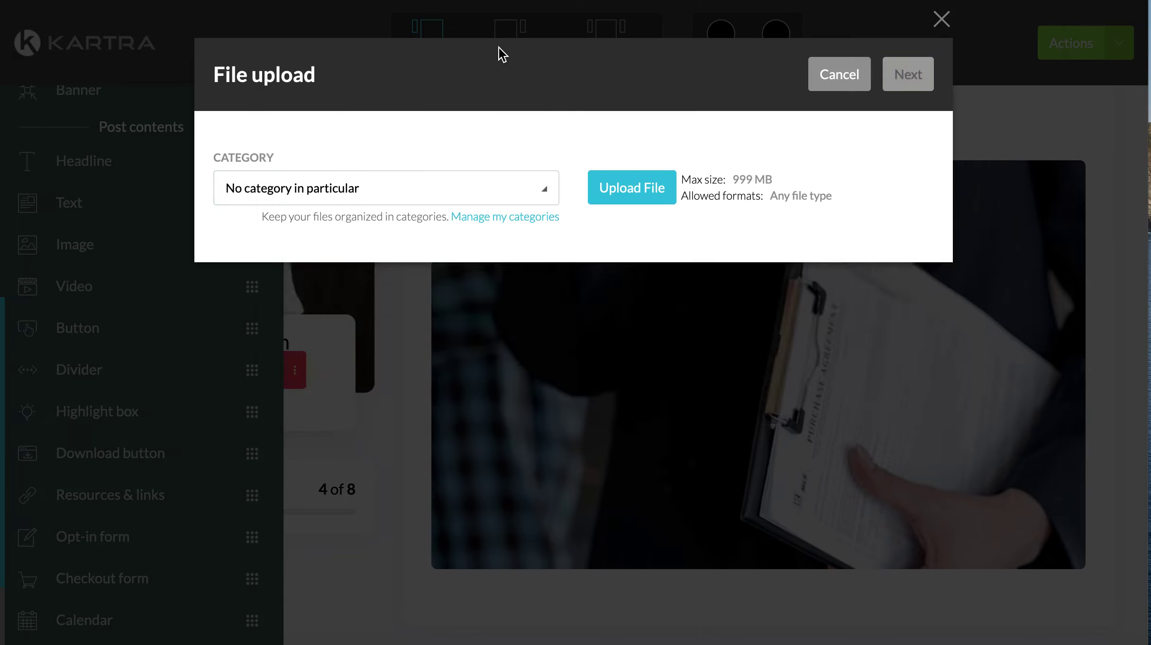
left_click(863, 348)
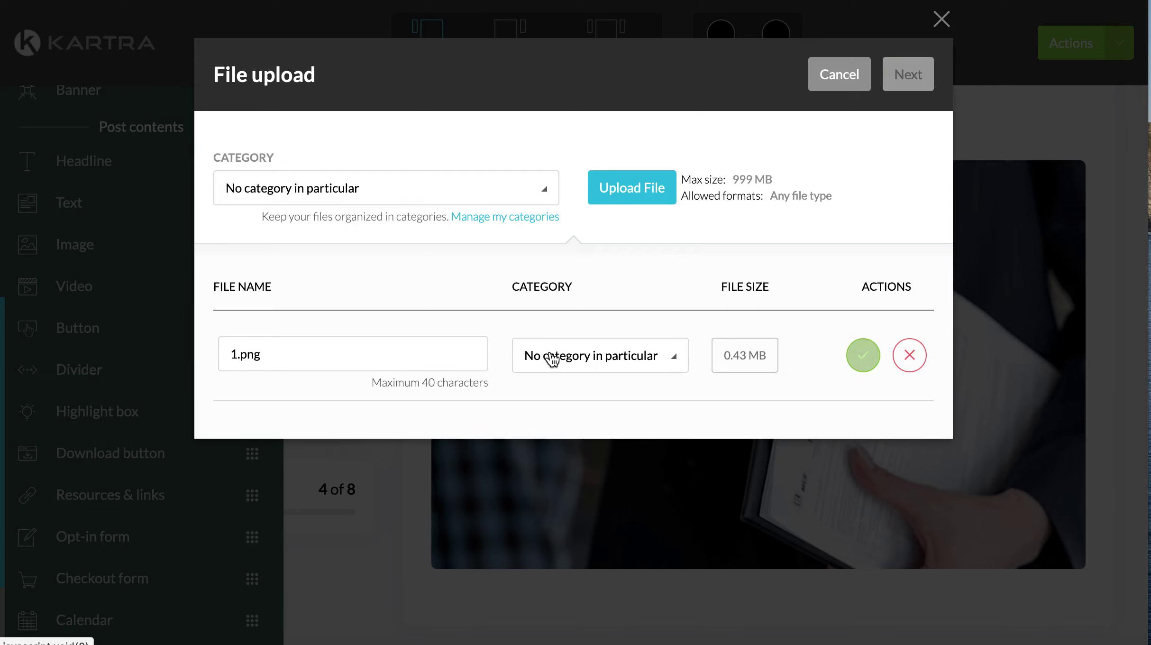
Name the uploaded file "Link to my photo template", accept it and finish the download button
left_click_drag(401, 354, 87, 341)
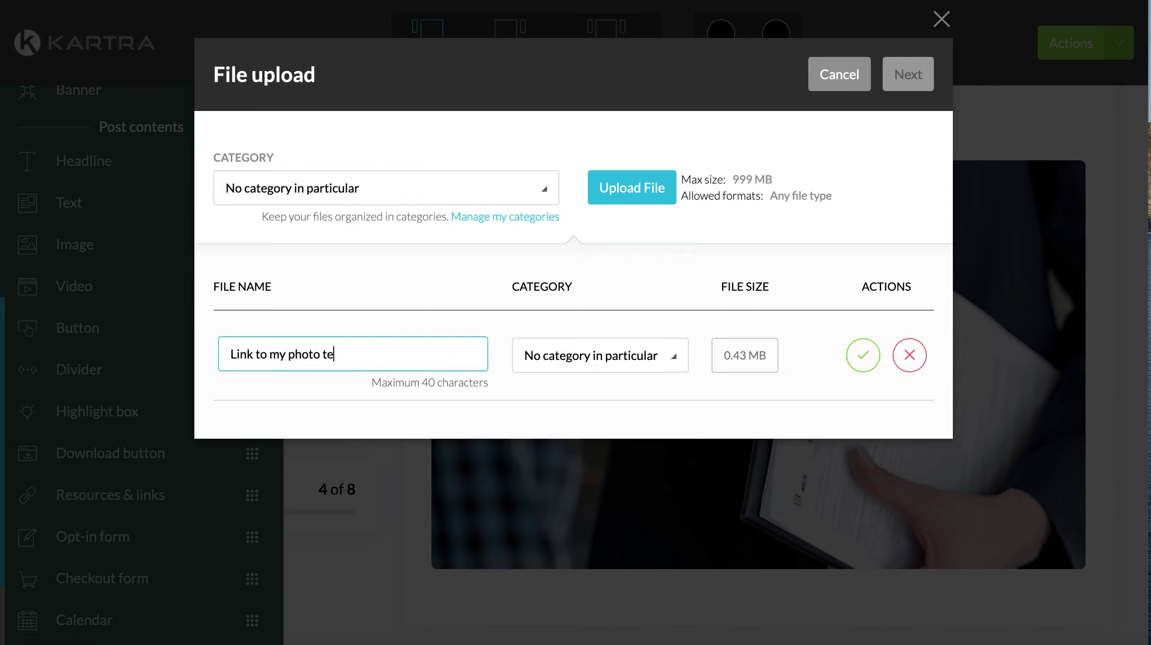
left_click(863, 356)
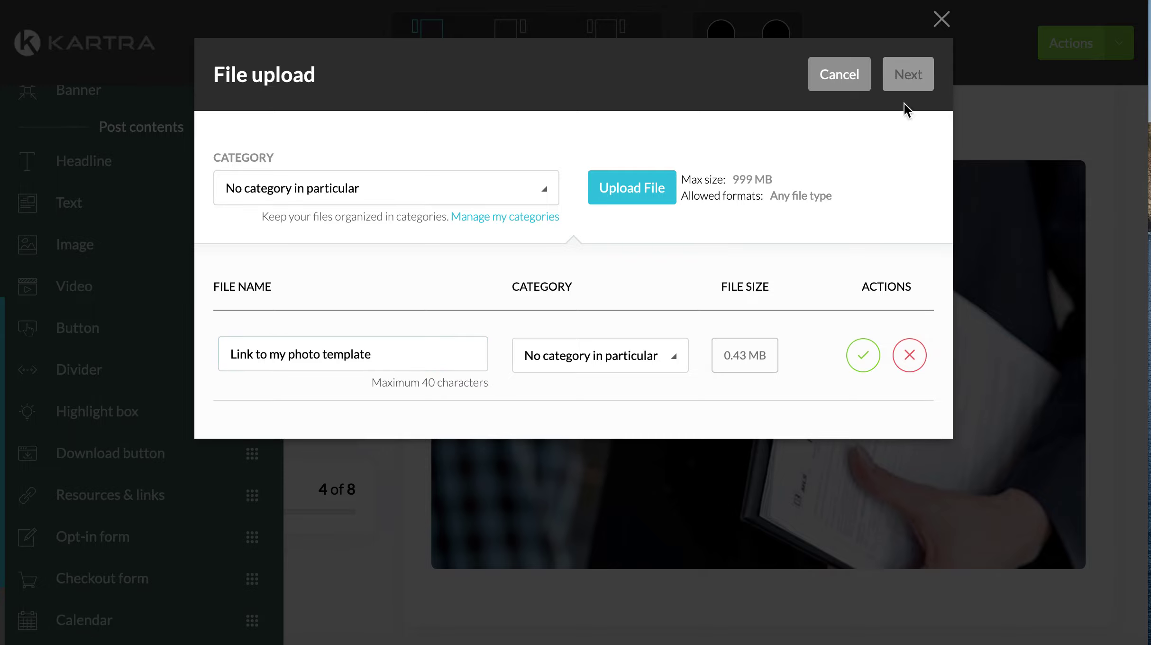
left_click(865, 356)
left_click(905, 76)
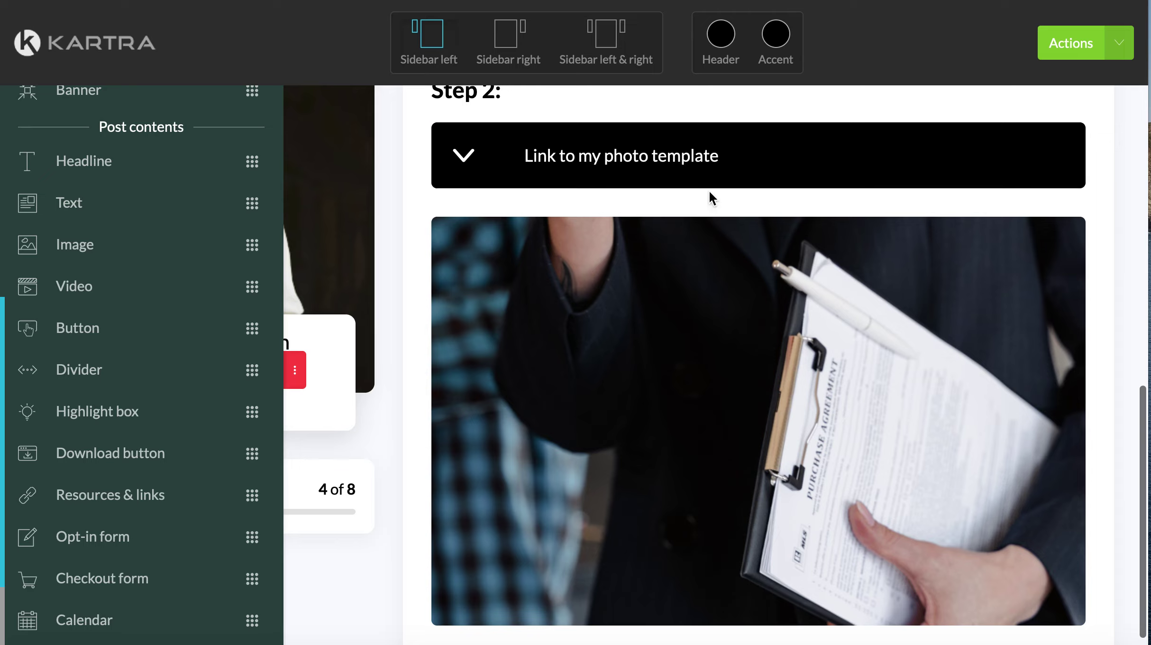
mouse_move(593, 163)
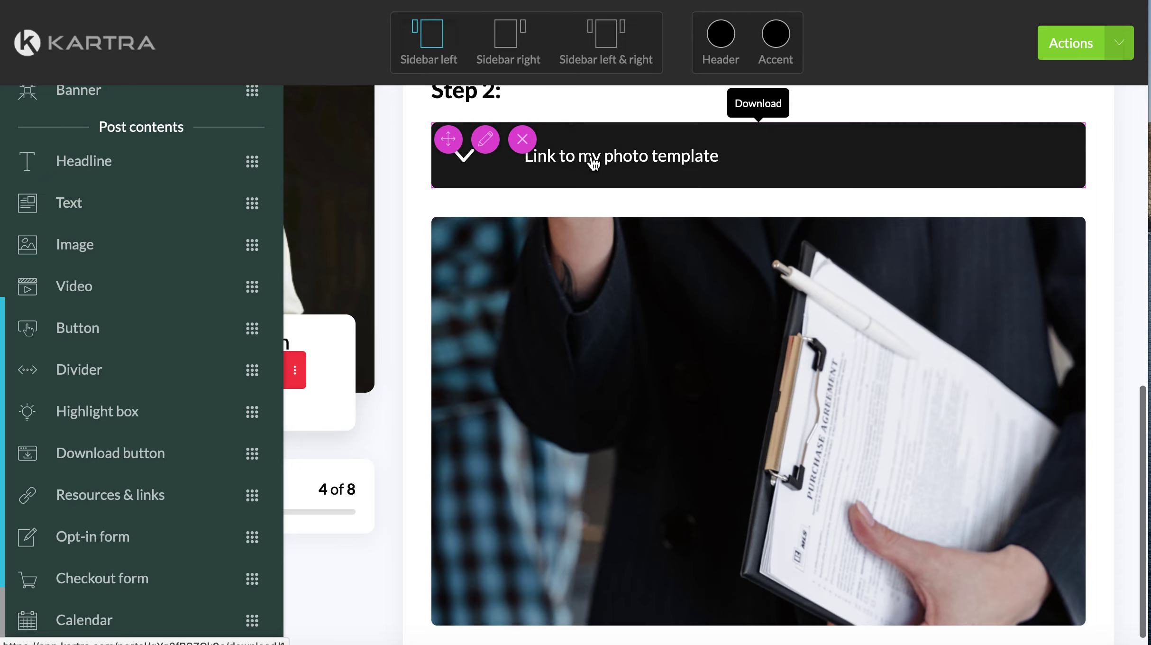
scroll(616, 172, "up", 3)
scroll(616, 172, "down", 5)
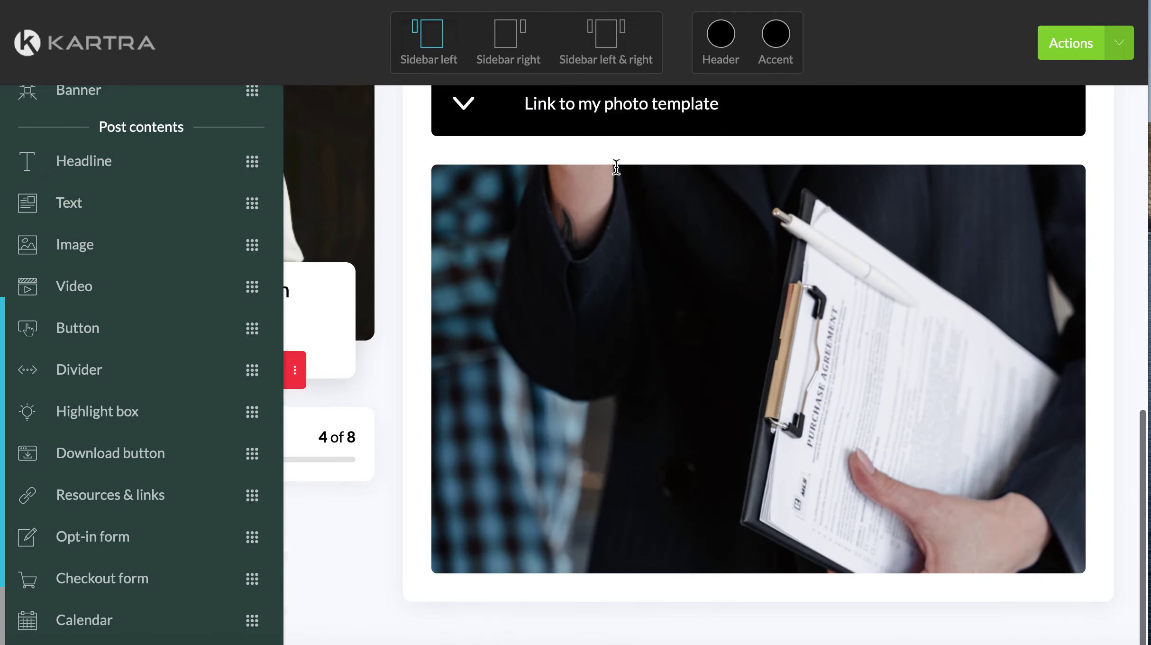
scroll(133, 424, "down", 1)
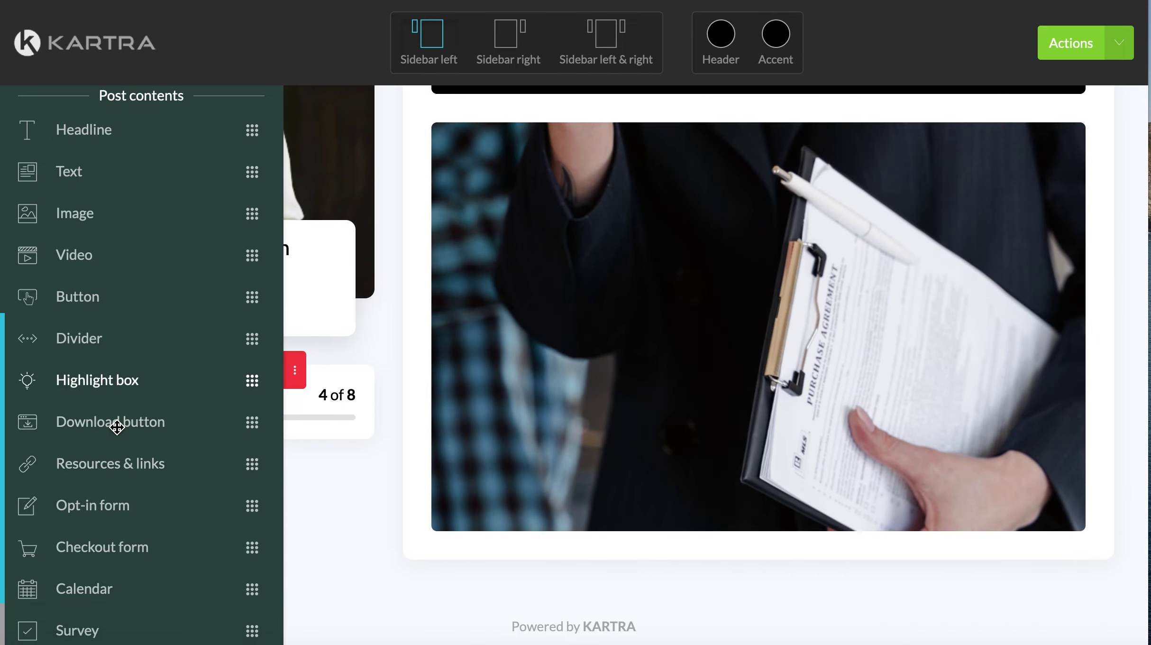
Add a highlight box below the image with the content "DOn't forget: THIS" and save it
scroll(70, 437, "down", 2)
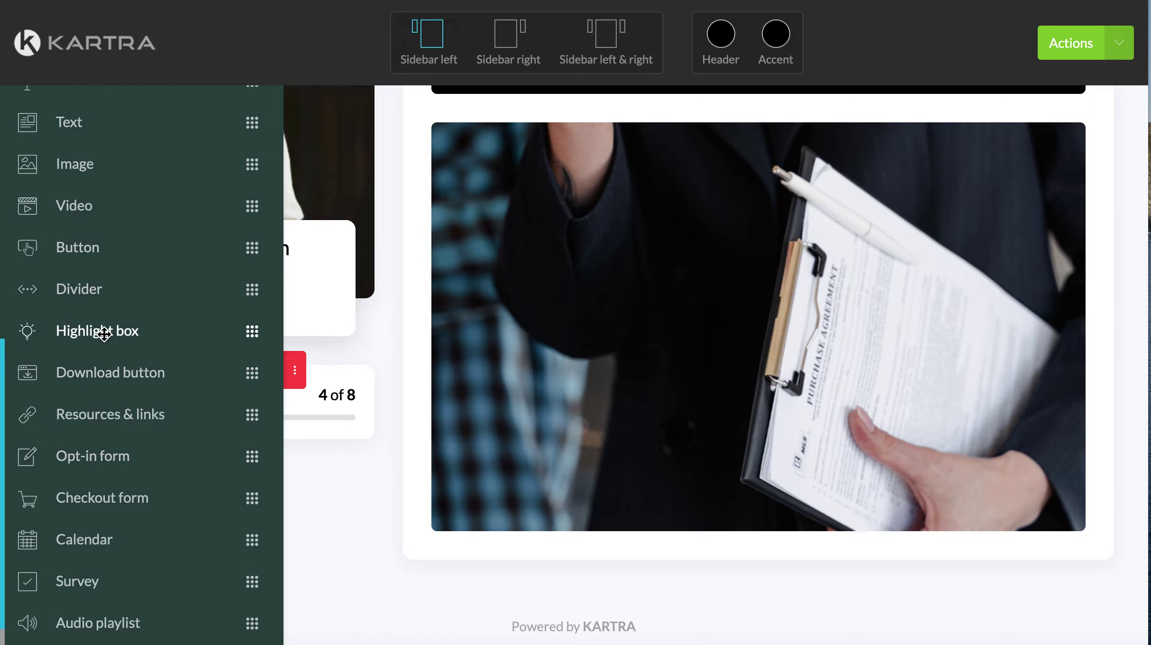
left_click_drag(104, 334, 583, 540)
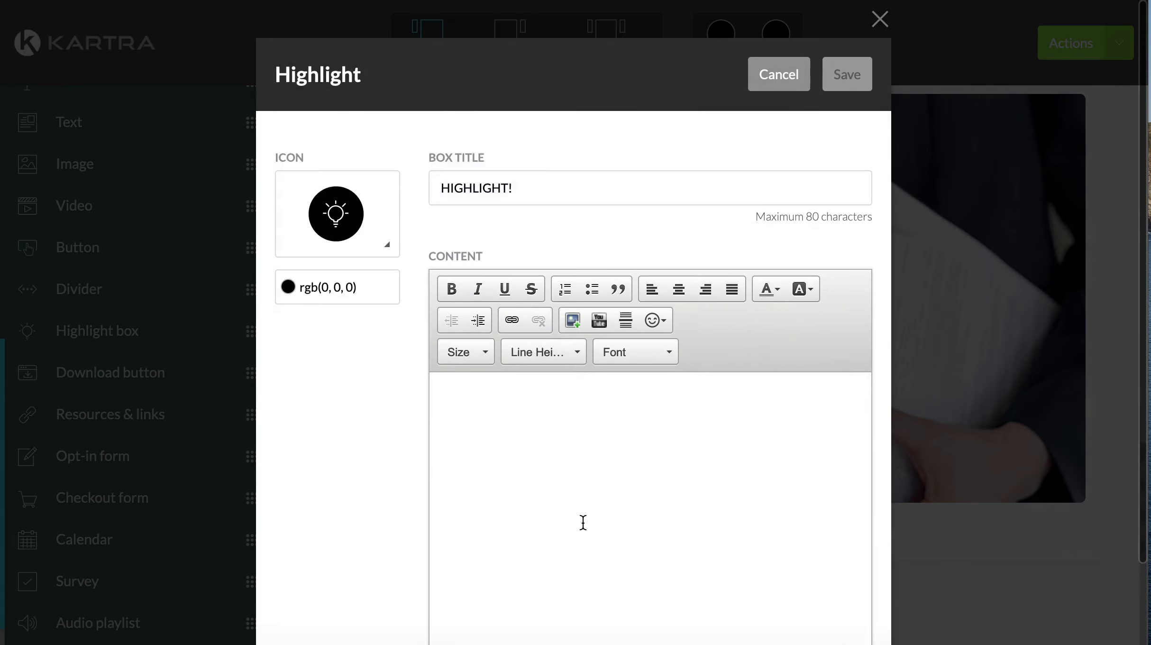
scroll(584, 522, "down", 1)
left_click(540, 377)
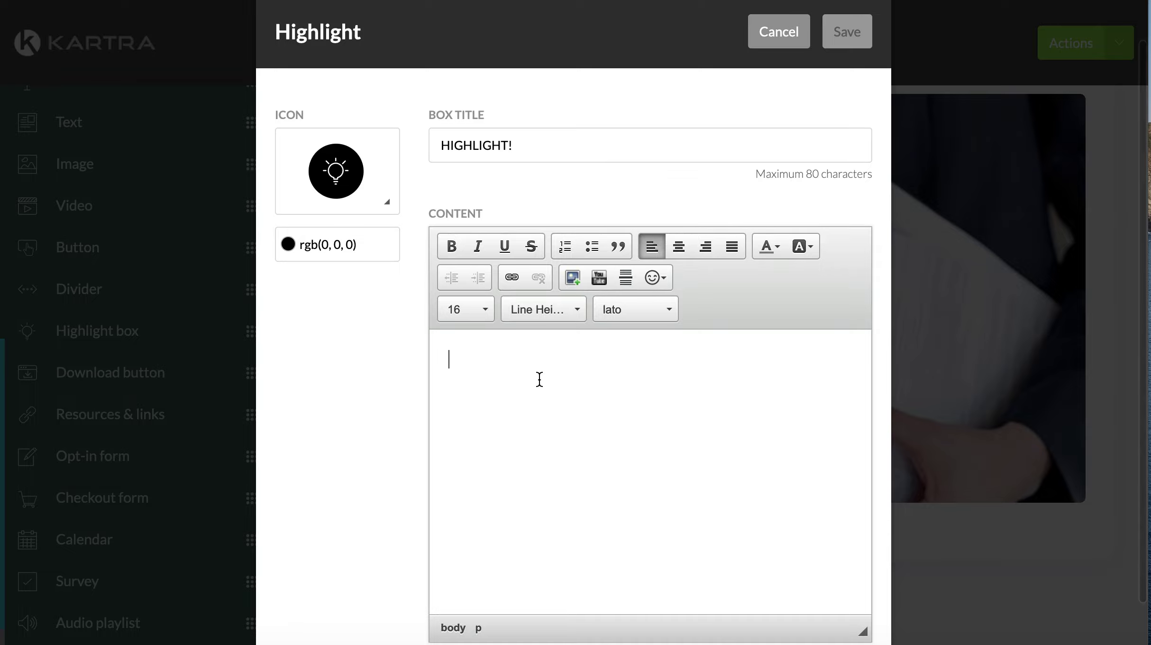
type("DOn't forget: THIS")
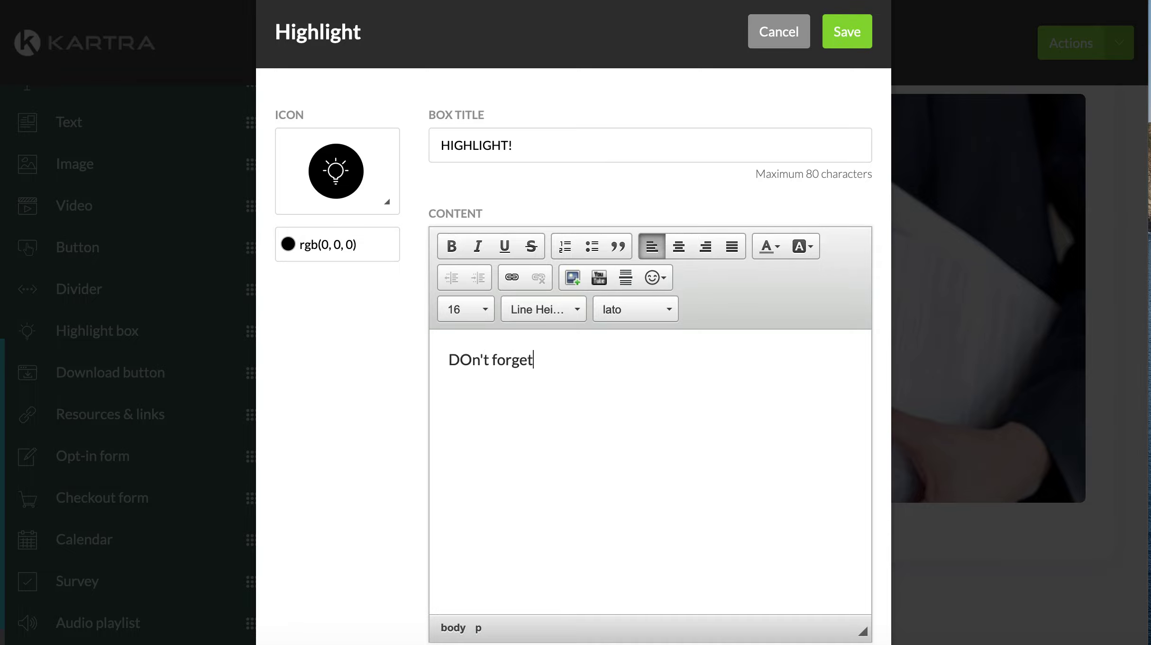
left_click(847, 32)
mouse_move(508, 457)
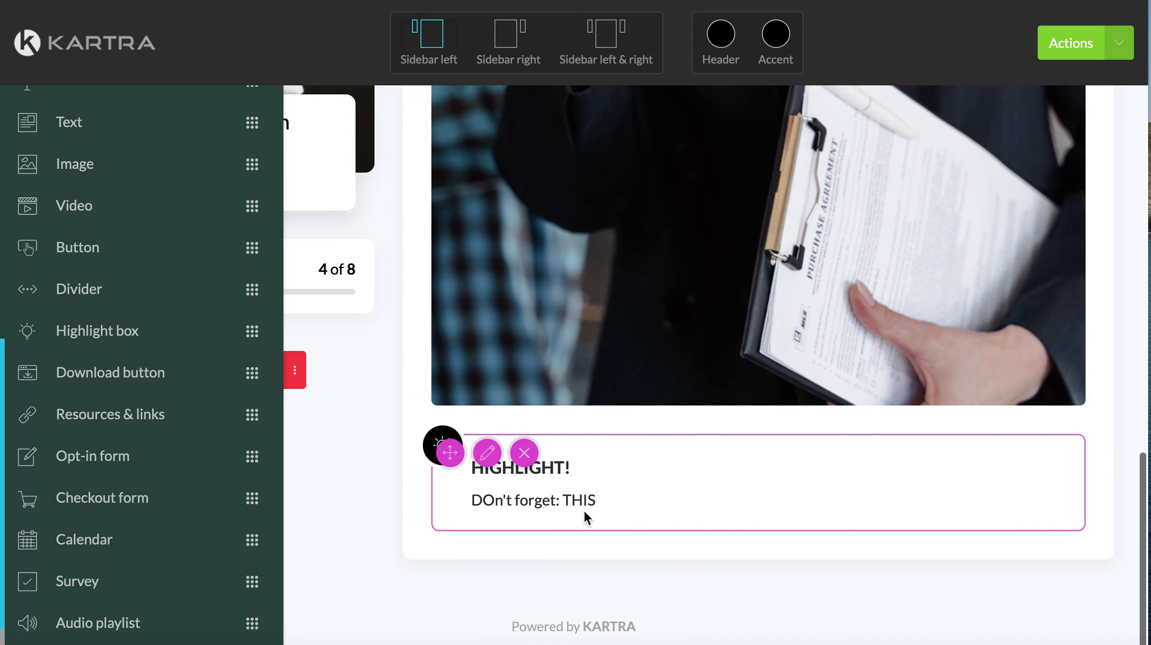
Start a resources and links block titled "Don't forget this resources", check its link destination choices, and discard it without saving
scroll(141, 394, "down", 1)
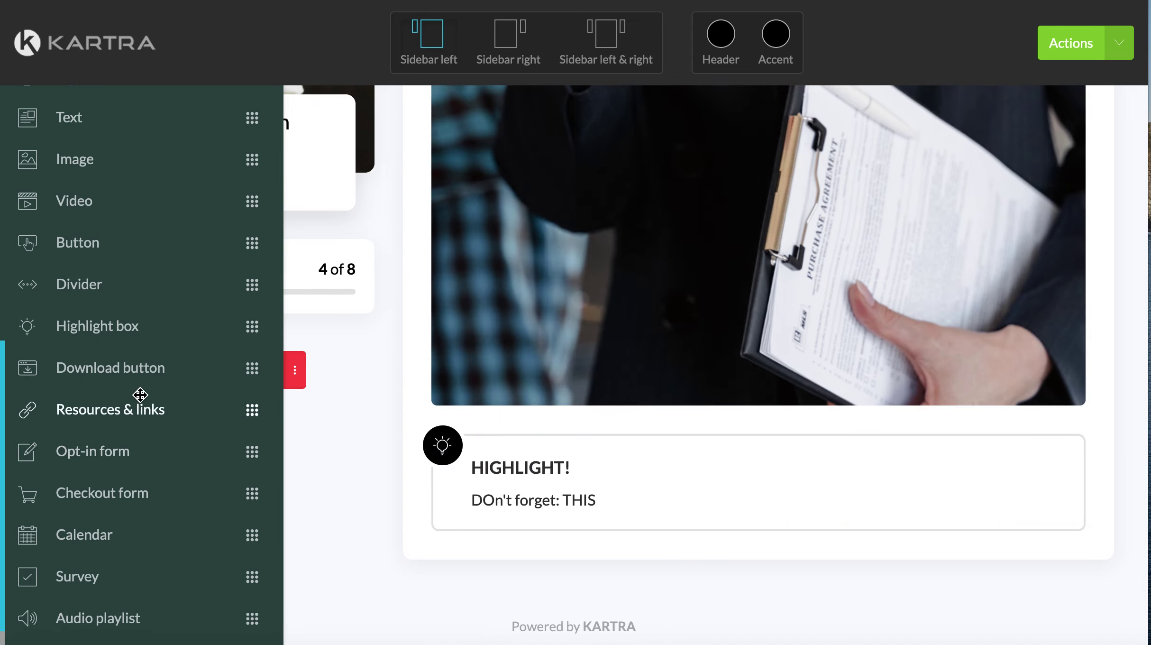
scroll(140, 394, "down", 2)
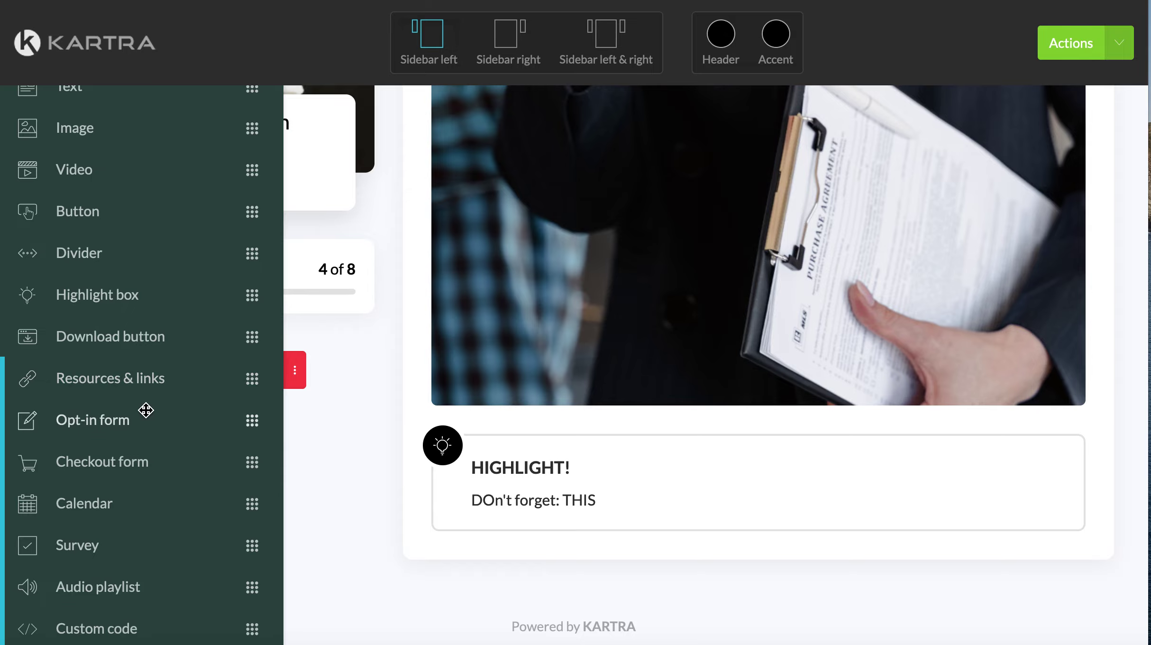
left_click_drag(129, 380, 602, 215)
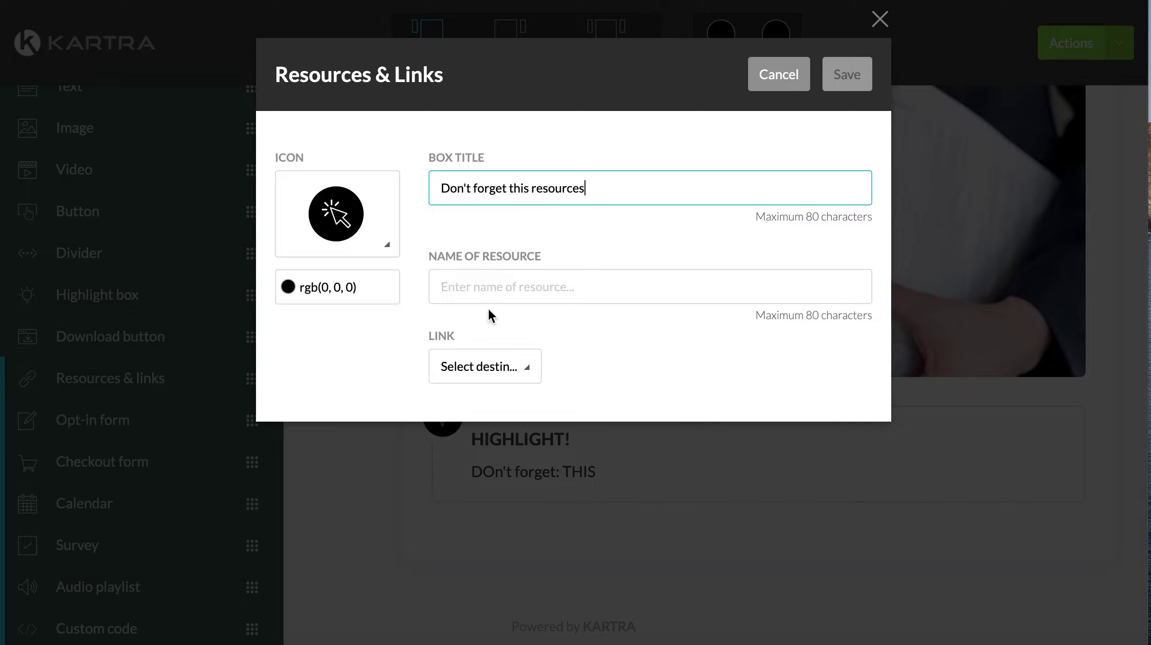
left_click(519, 374)
left_click(622, 375)
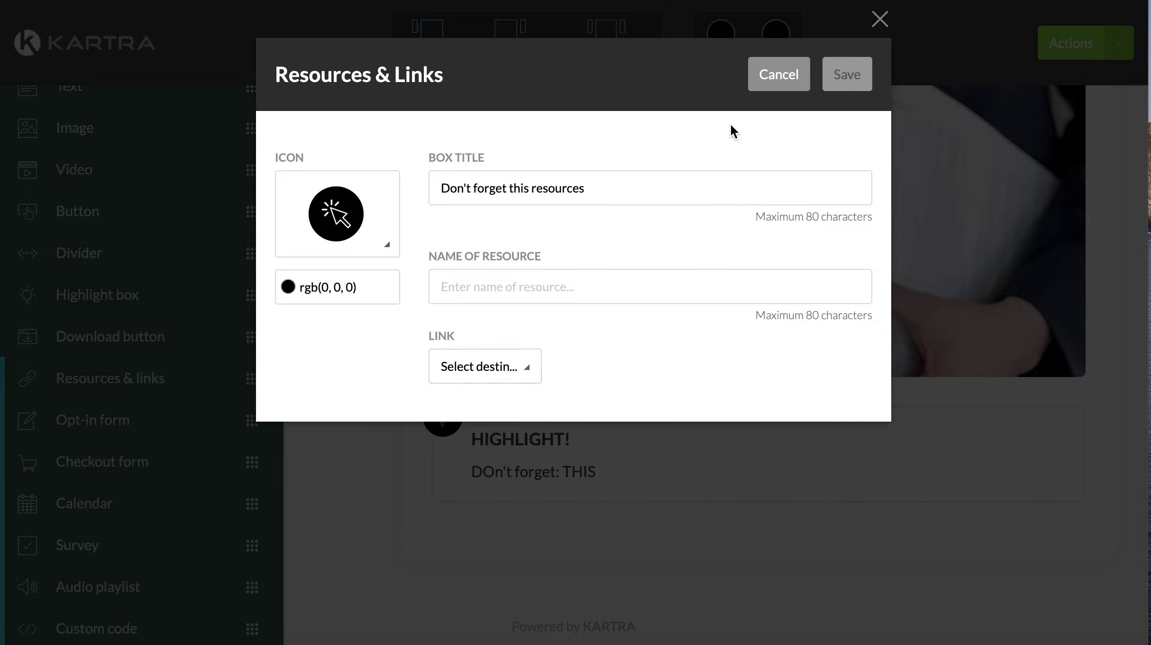
left_click(887, 20)
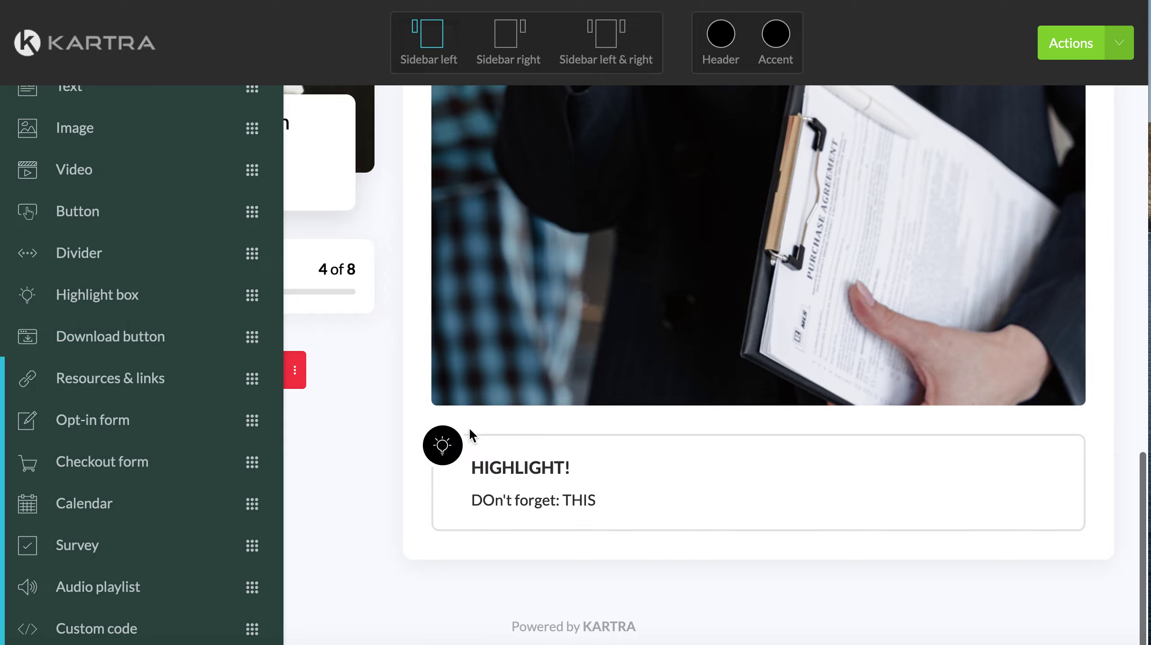
Add an opt-in form block between the download button and the image, using the "$150K in 8 Months Masterclass" form
scroll(125, 402, "down", 1)
left_click_drag(98, 407, 624, 301)
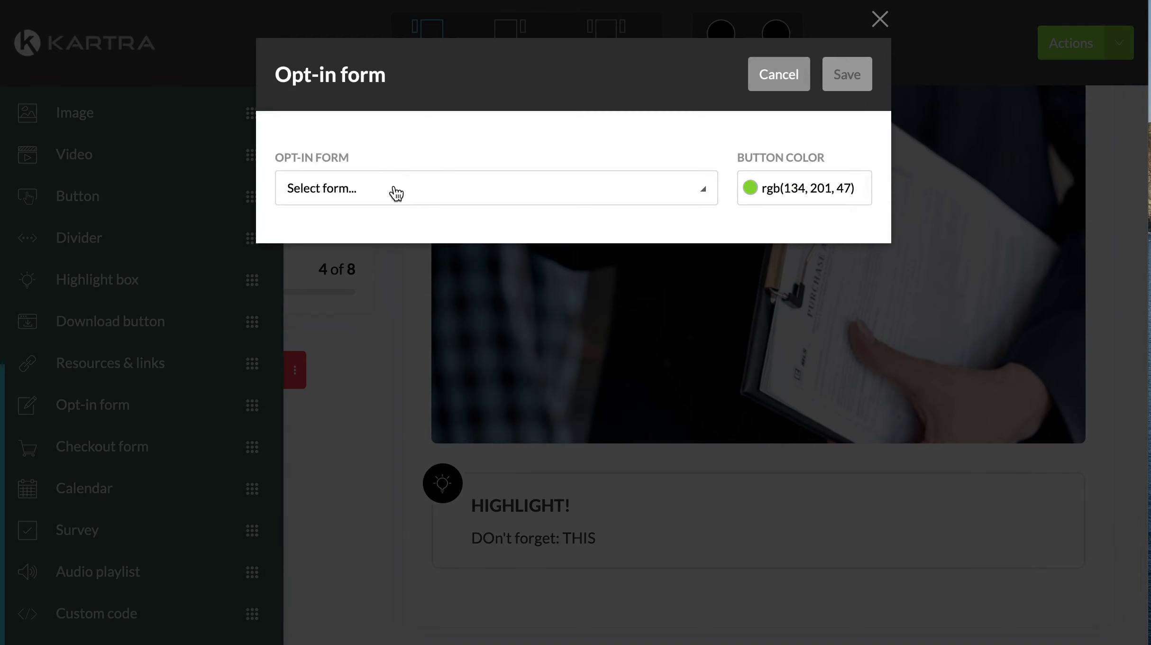
left_click(389, 189)
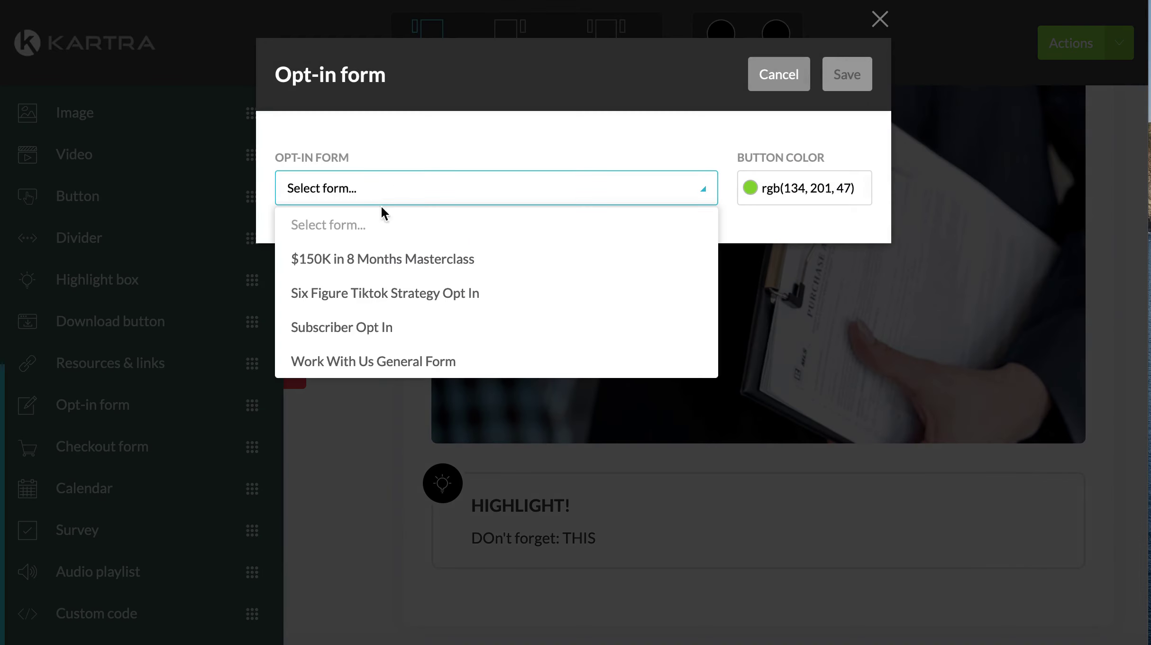
left_click(364, 263)
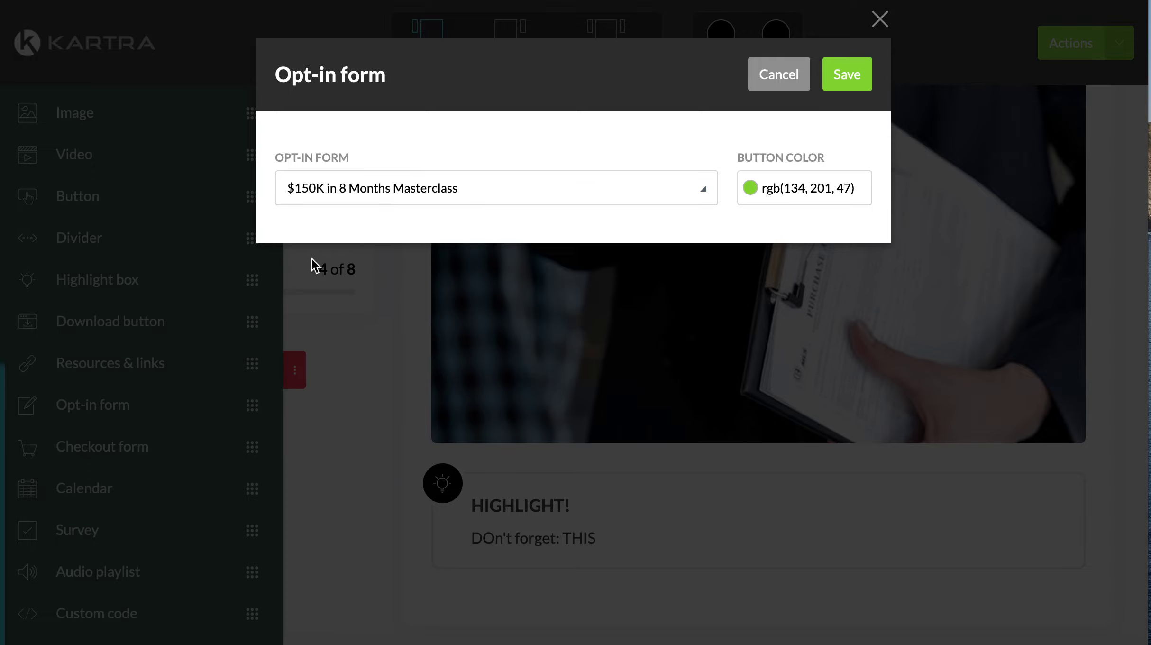
left_click(859, 74)
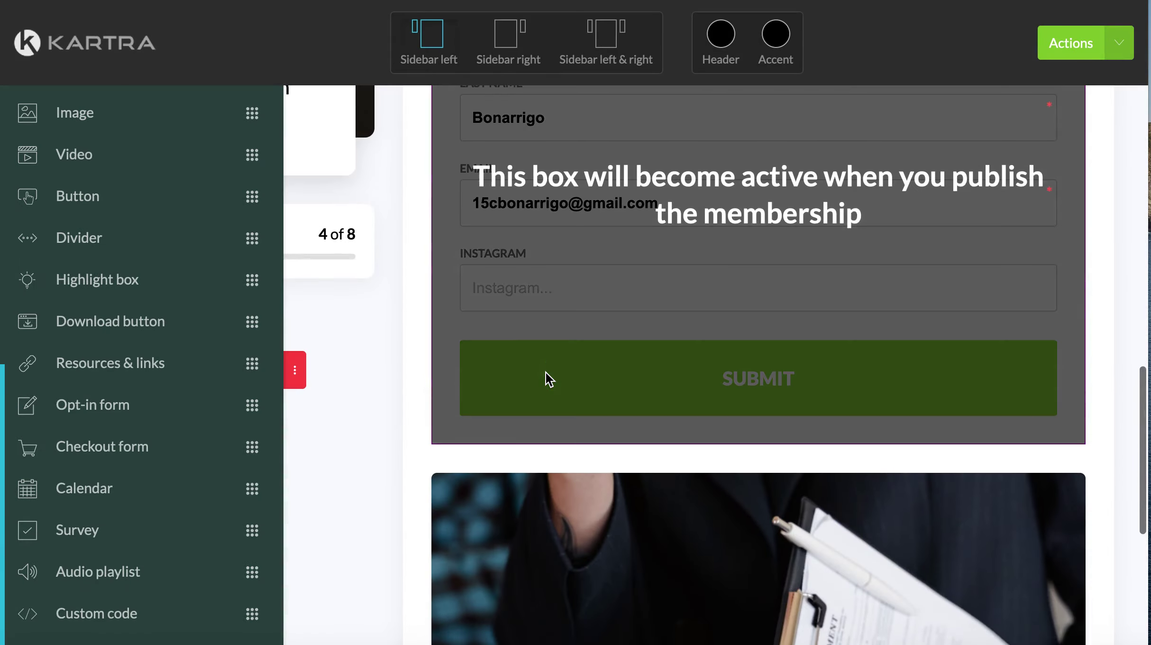
Delete the opt-in form block from the post and confirm the deletion
scroll(1097, 252, "up", 4)
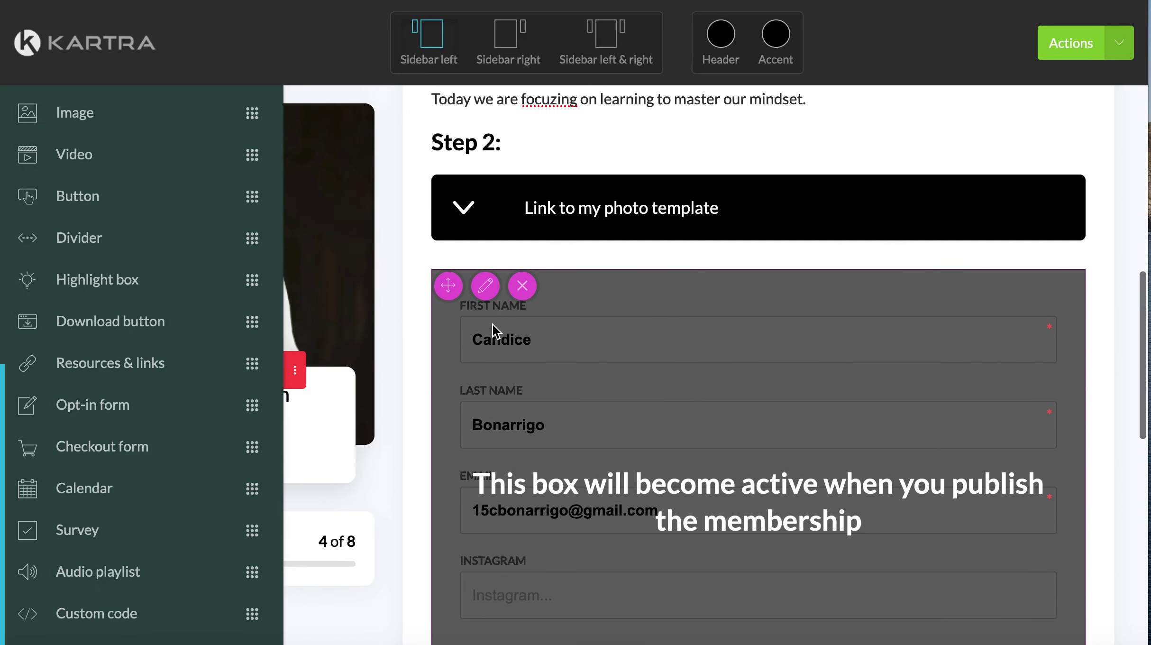
left_click(523, 286)
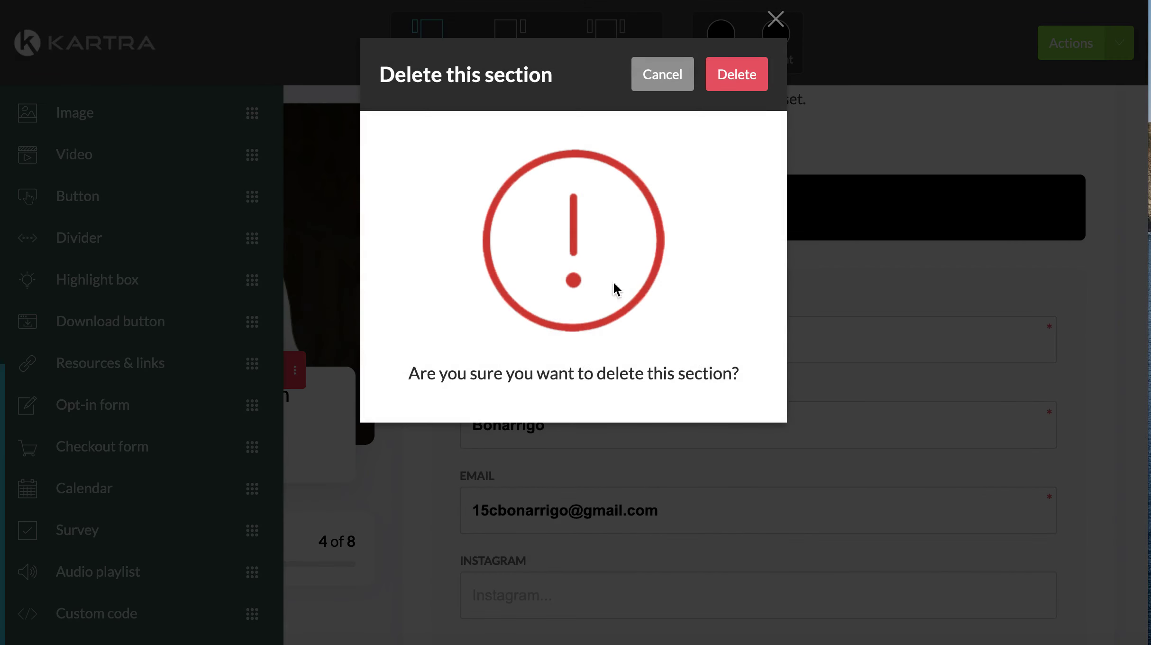
left_click(737, 75)
Add a calendar block between the Step 2 headline and the download button, using the "90 Minute Intensive Coaching Call" calendar
scroll(593, 284, "down", 3)
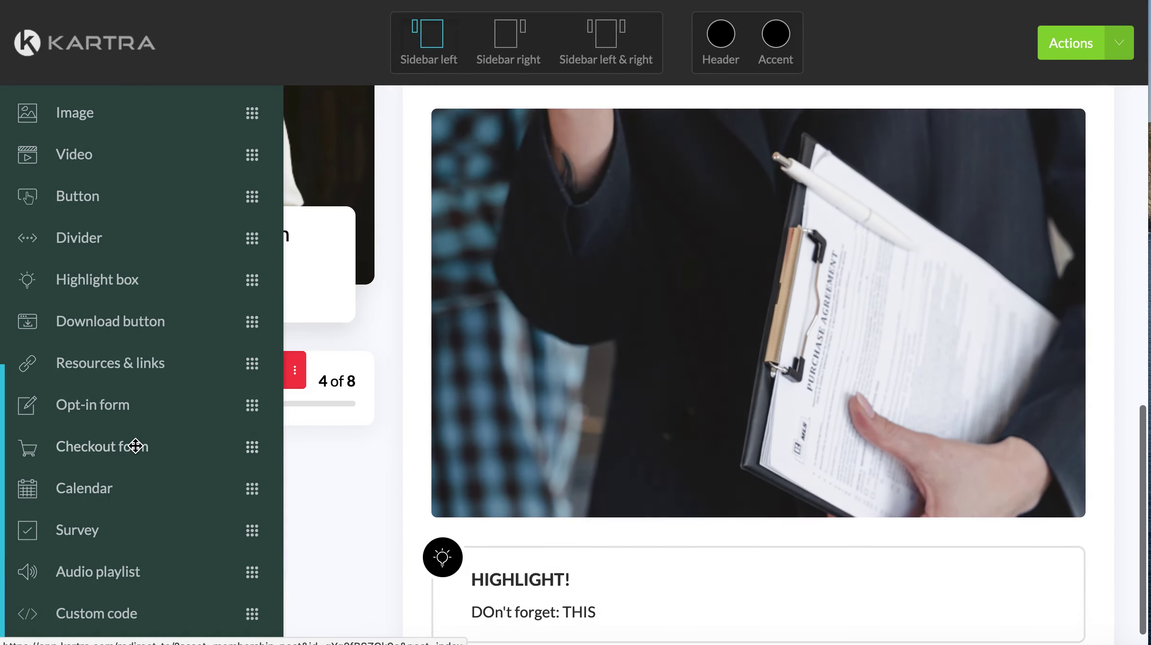
left_click_drag(95, 488, 604, 240)
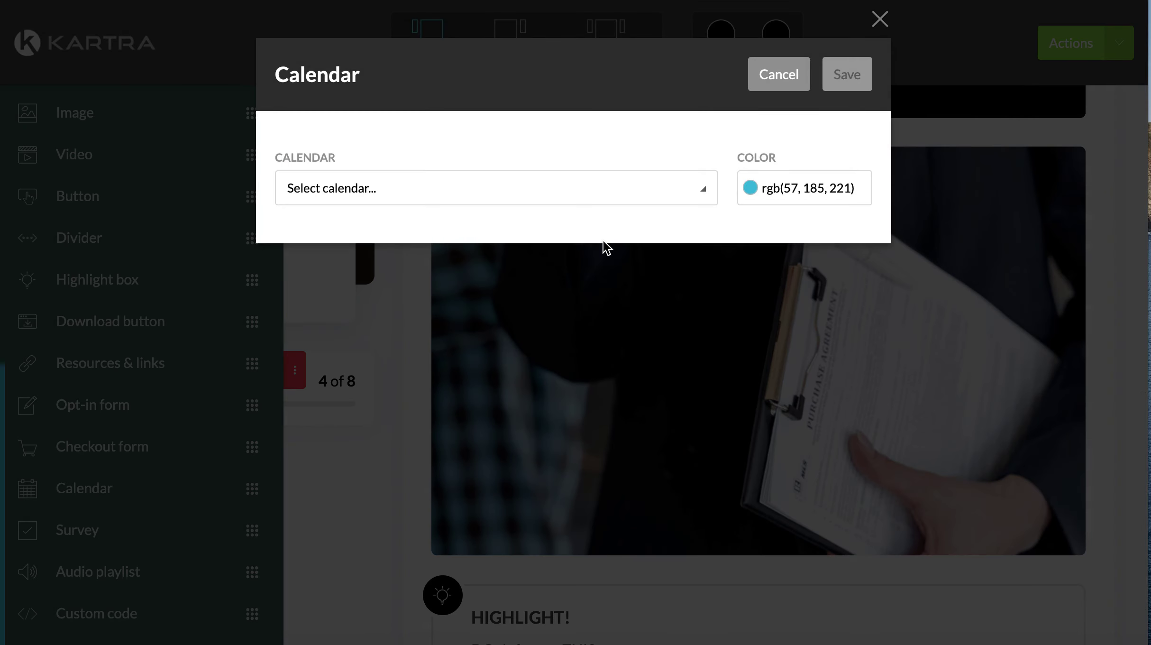
left_click(474, 185)
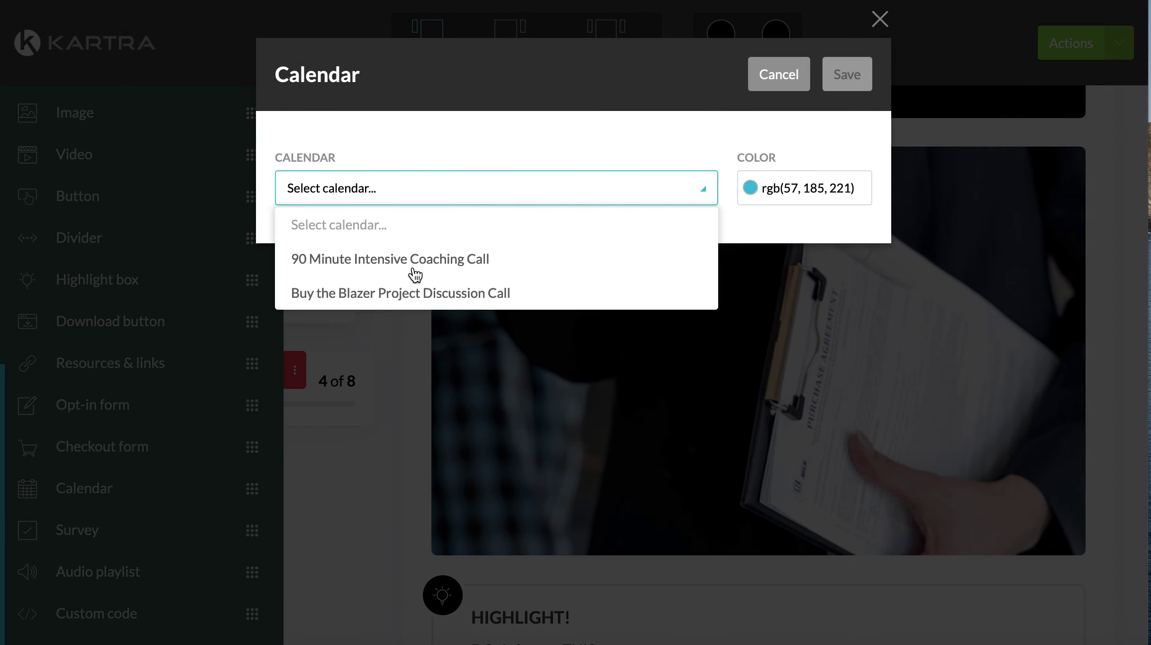
left_click(383, 259)
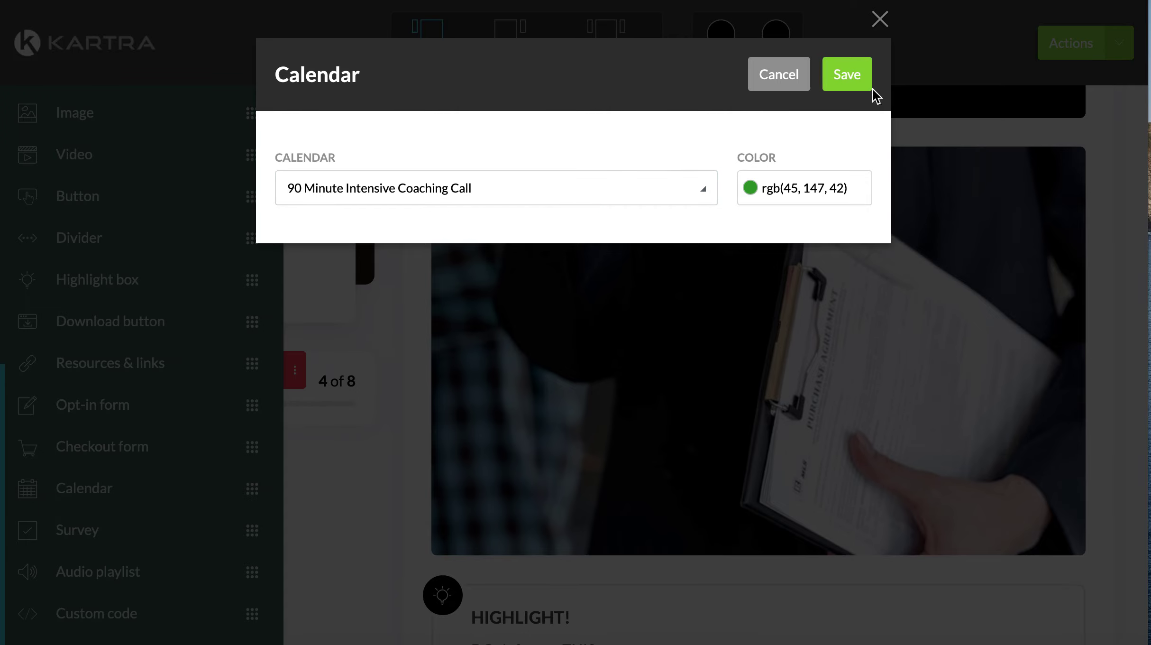
left_click(837, 77)
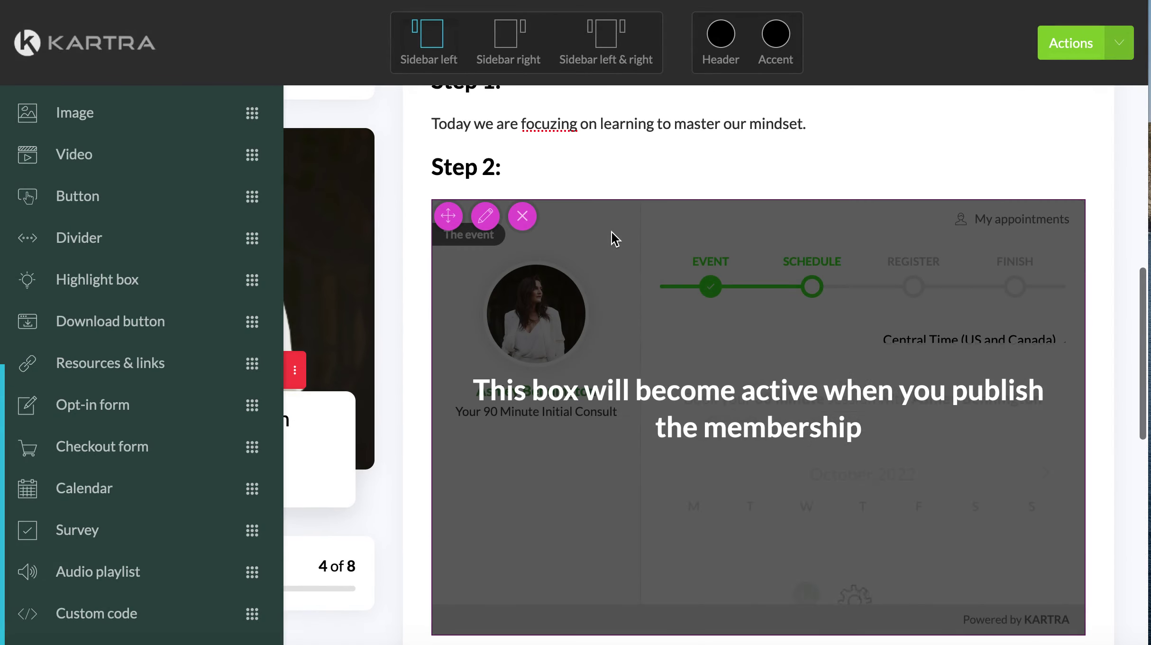
Review how the booking calendar looks within the post, from its event details down to the available time slots
scroll(858, 416, "down", 3)
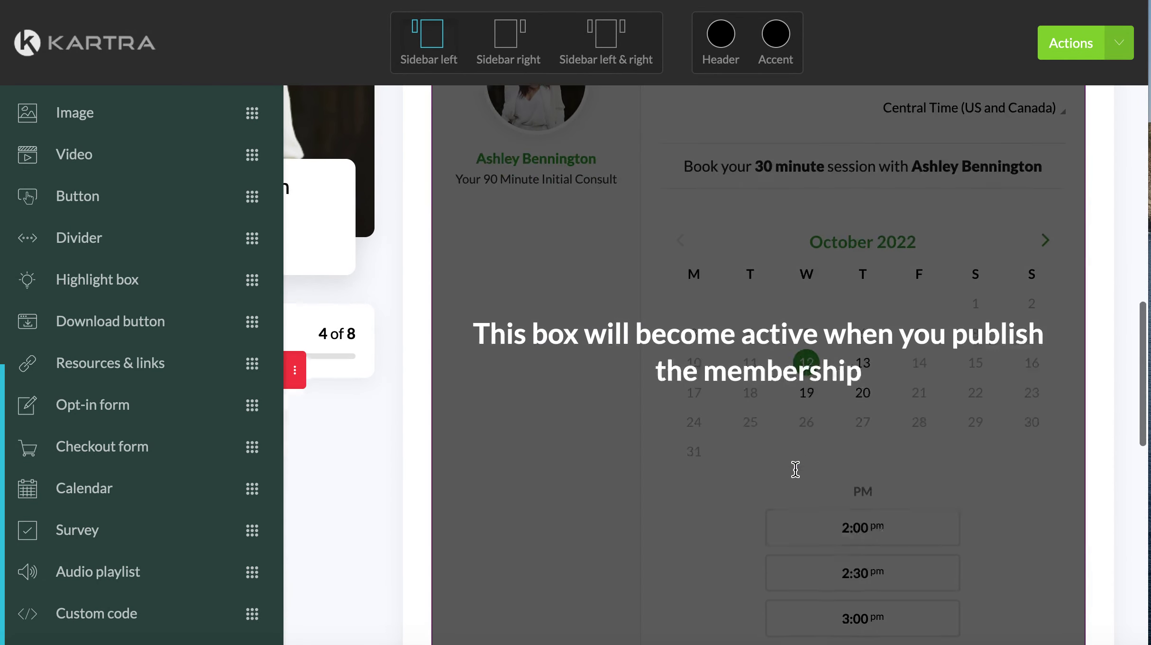
scroll(992, 397, "up", 2)
scroll(993, 397, "down", 4)
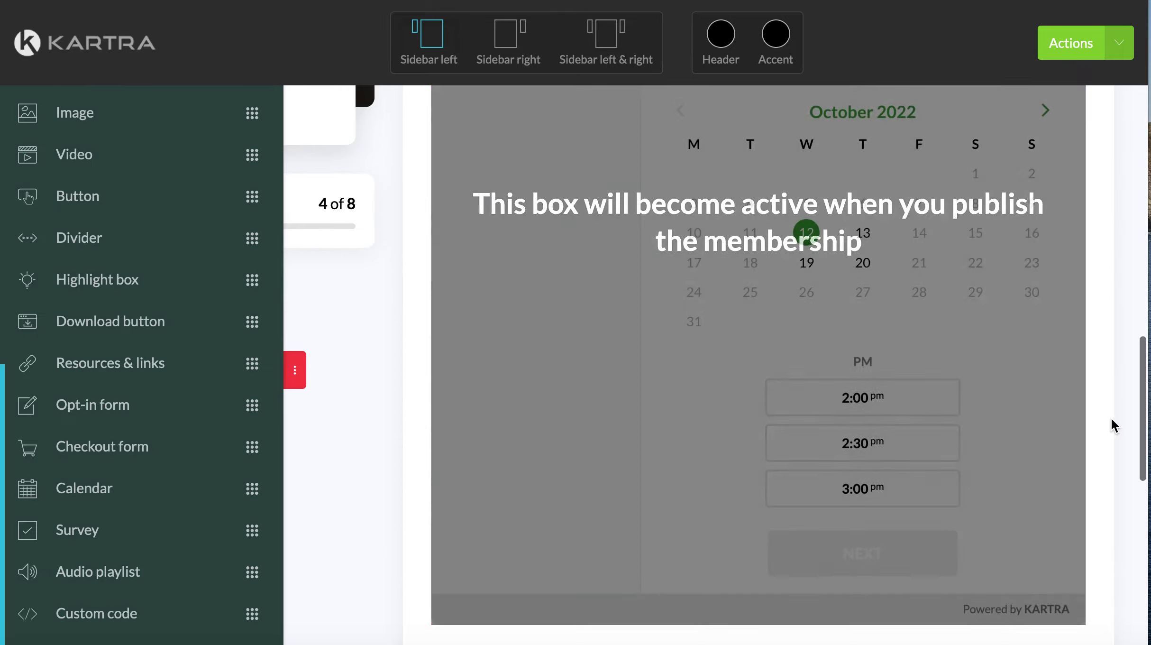
scroll(1100, 417, "up", 1)
scroll(1034, 375, "up", 10)
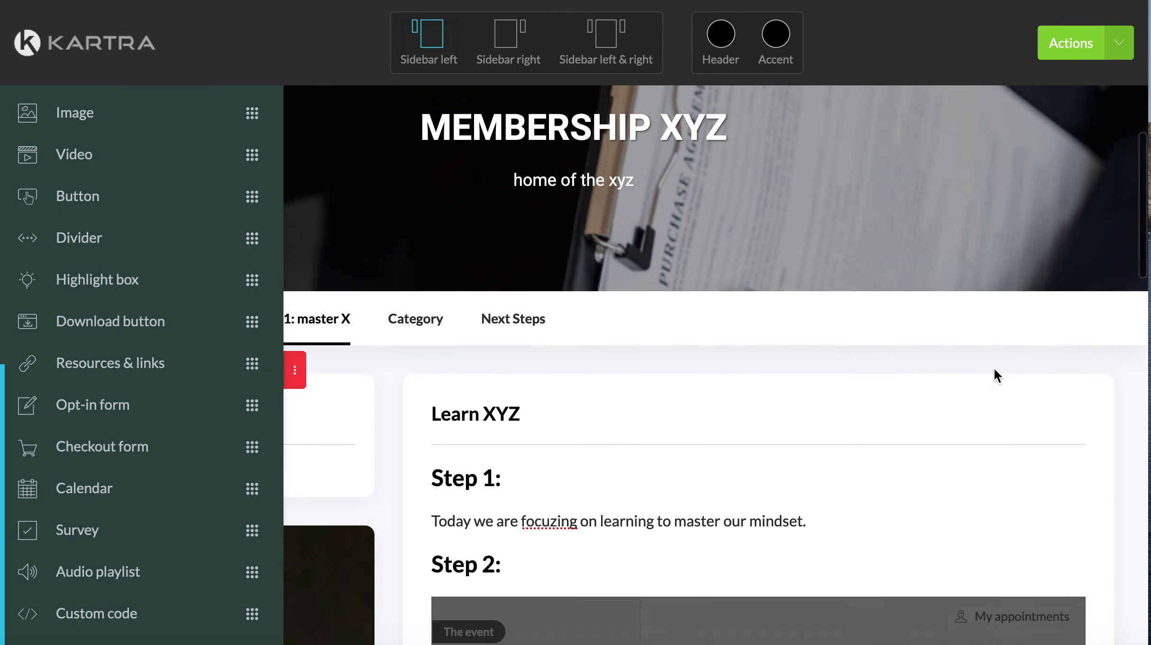
scroll(797, 410, "down", 10)
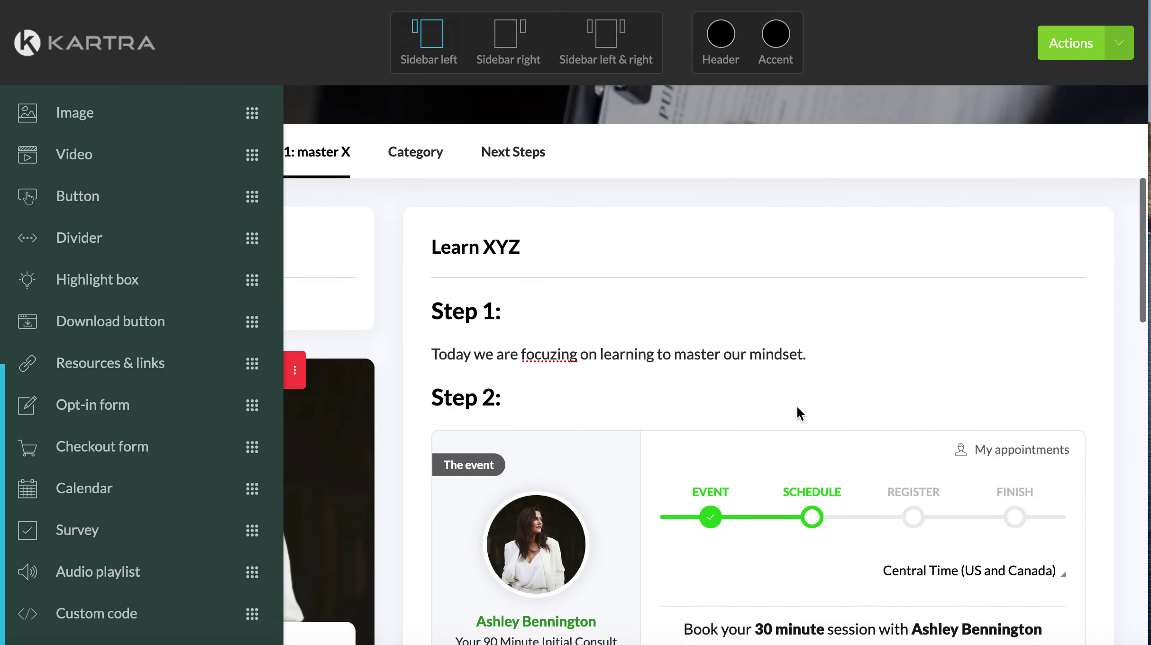
scroll(798, 408, "down", 2)
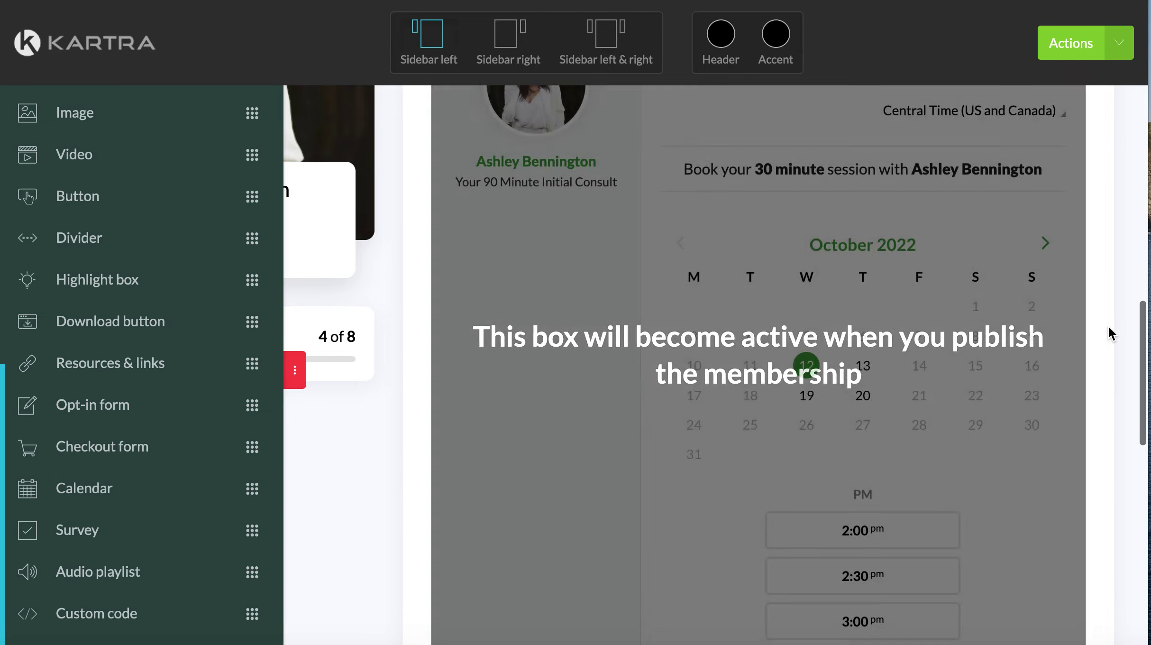
scroll(1109, 332, "down", 1)
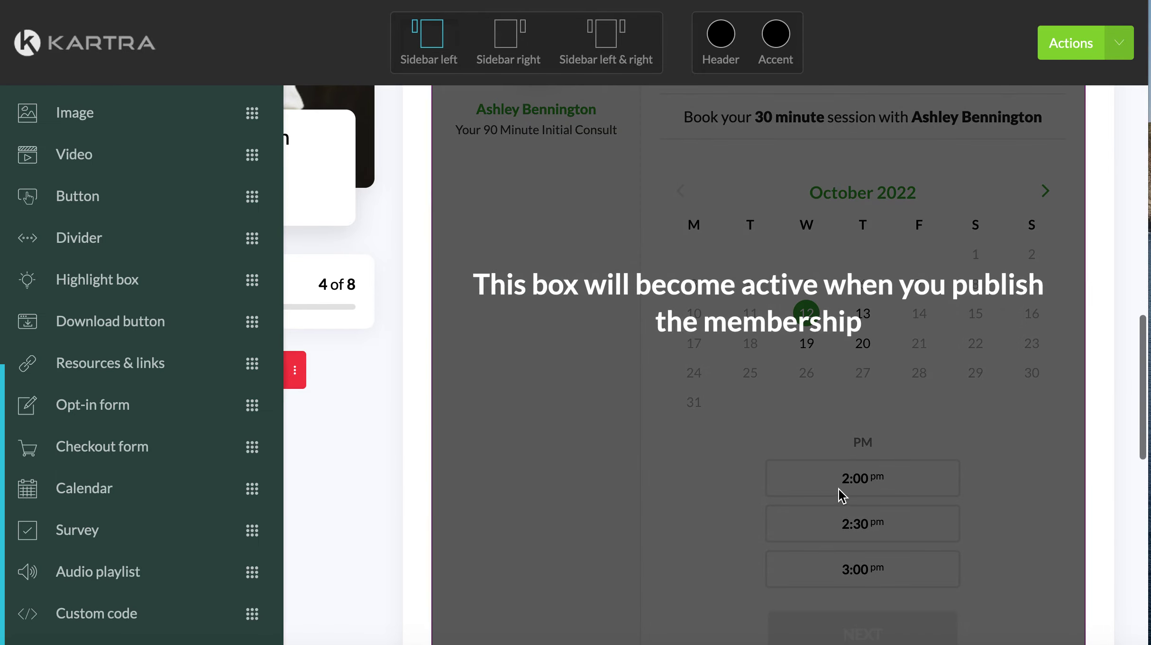
scroll(840, 492, "down", 3)
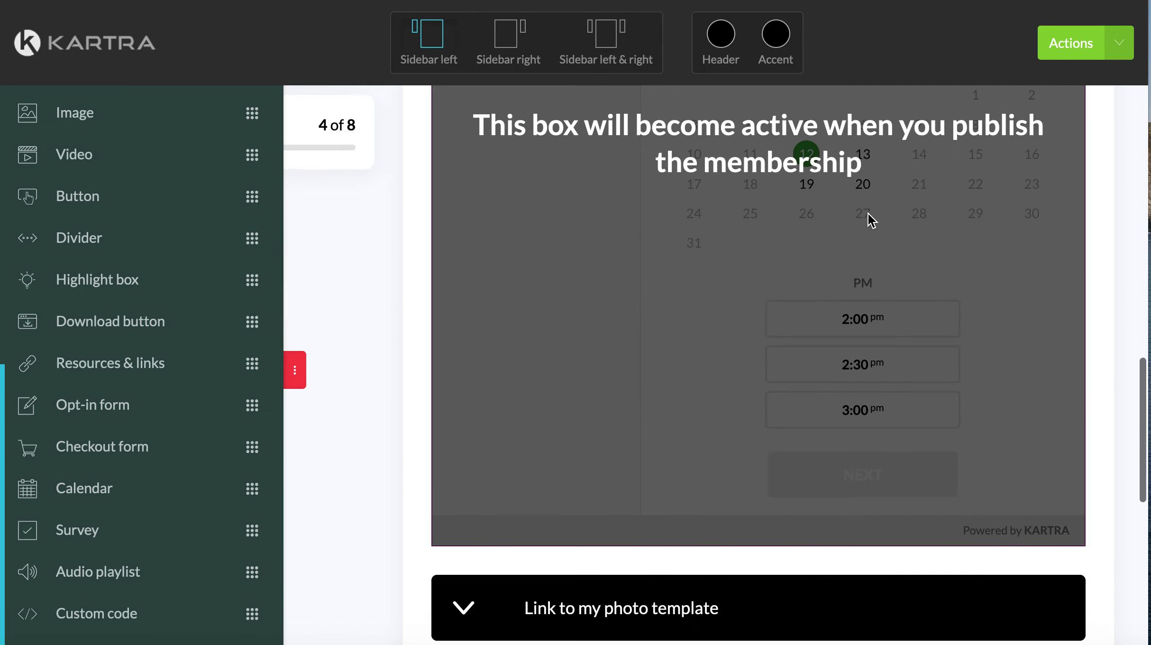
Delete the calendar block under the Step 2 headline and confirm the deletion
scroll(870, 219, "up", 7)
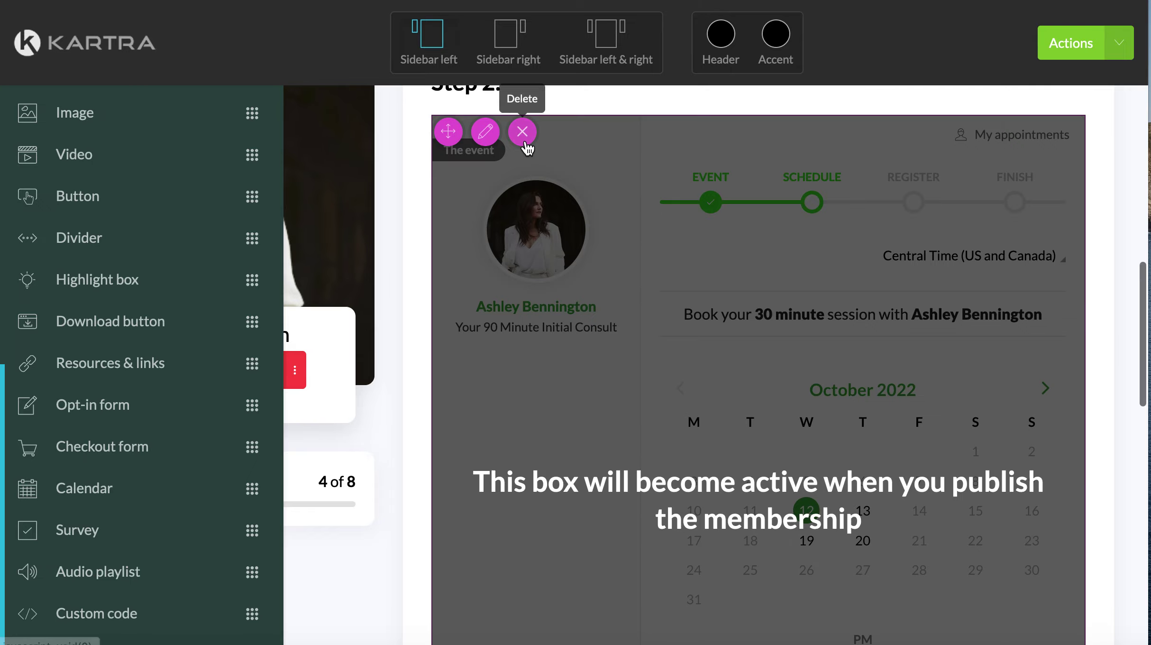
left_click(525, 143)
left_click(748, 146)
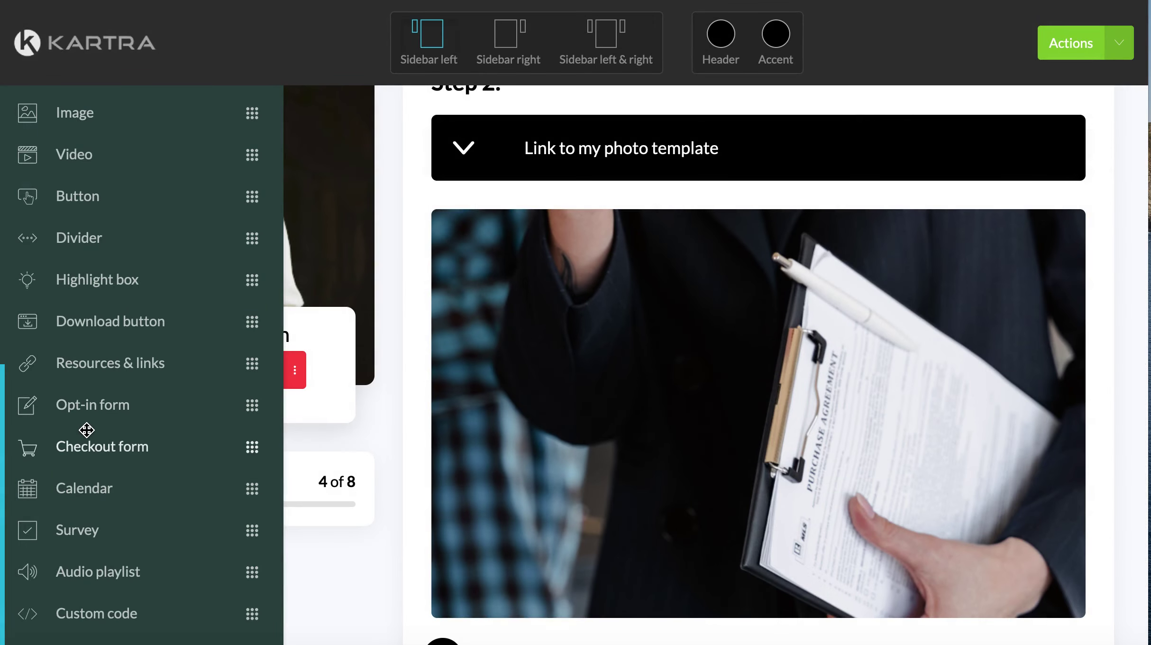
Start a survey block with no category in particular and the "No surveys" option, and discard it without saving
left_click_drag(74, 531, 278, 443)
left_click_drag(84, 534, 678, 337)
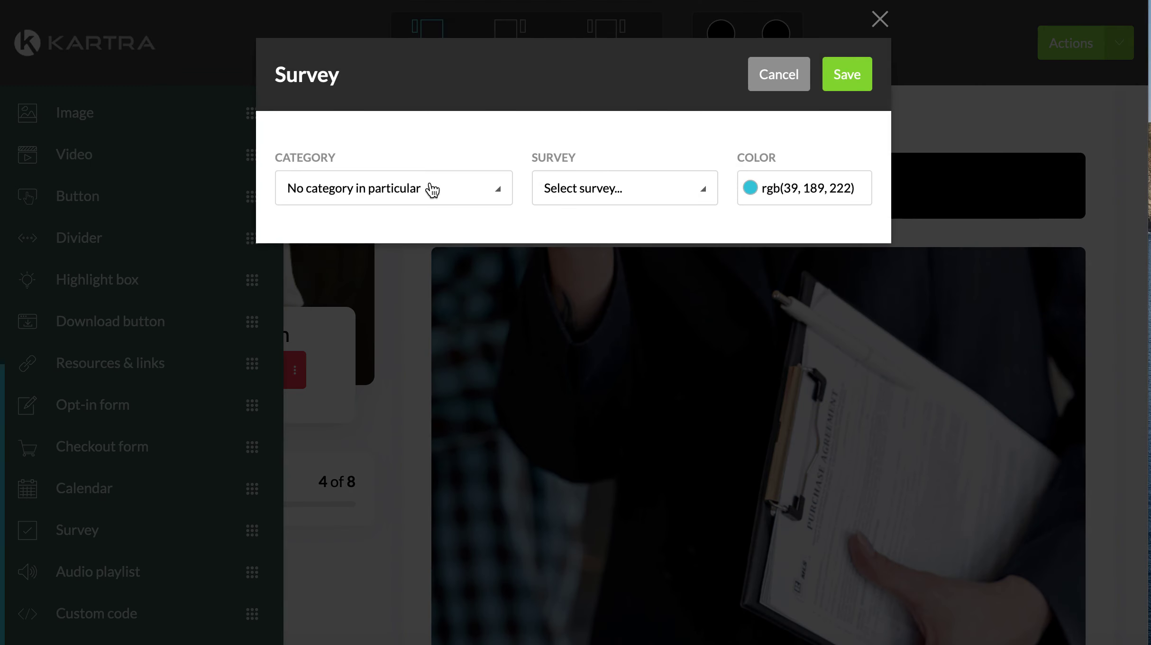
left_click(432, 190)
left_click(382, 258)
left_click(578, 201)
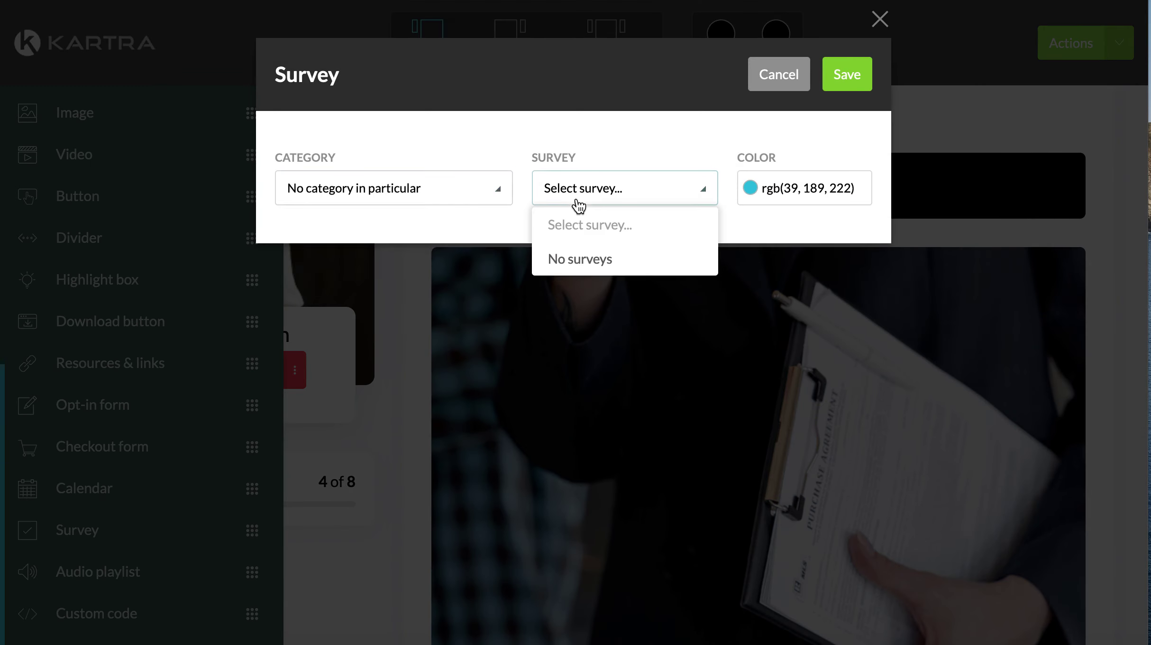
left_click(592, 259)
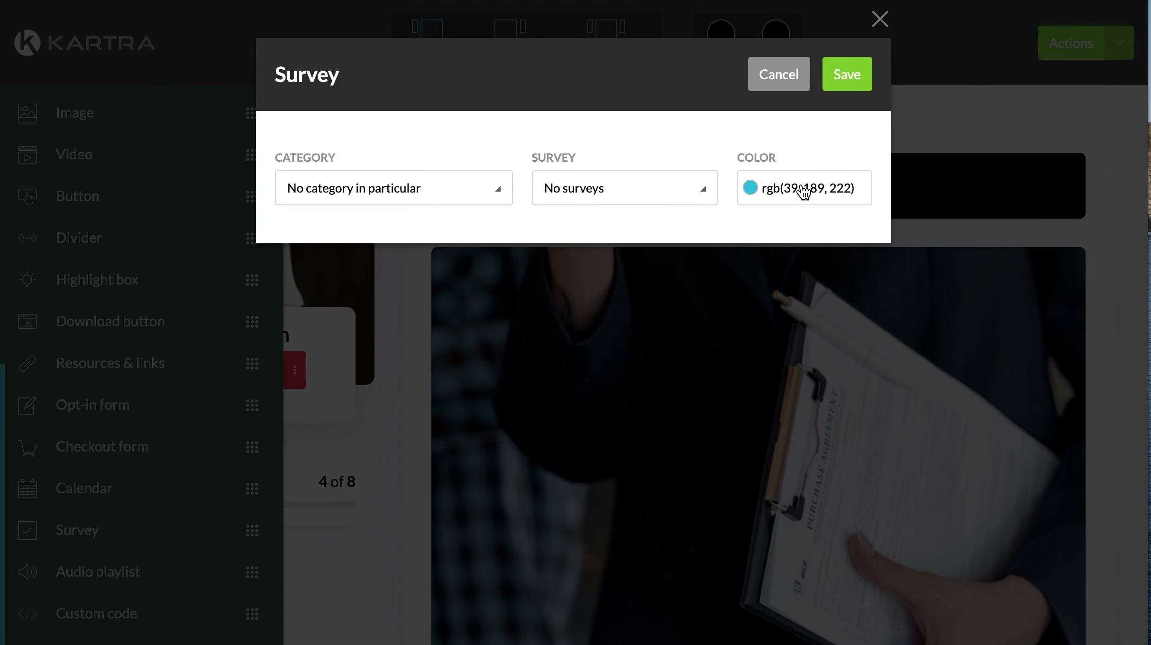
left_click(881, 20)
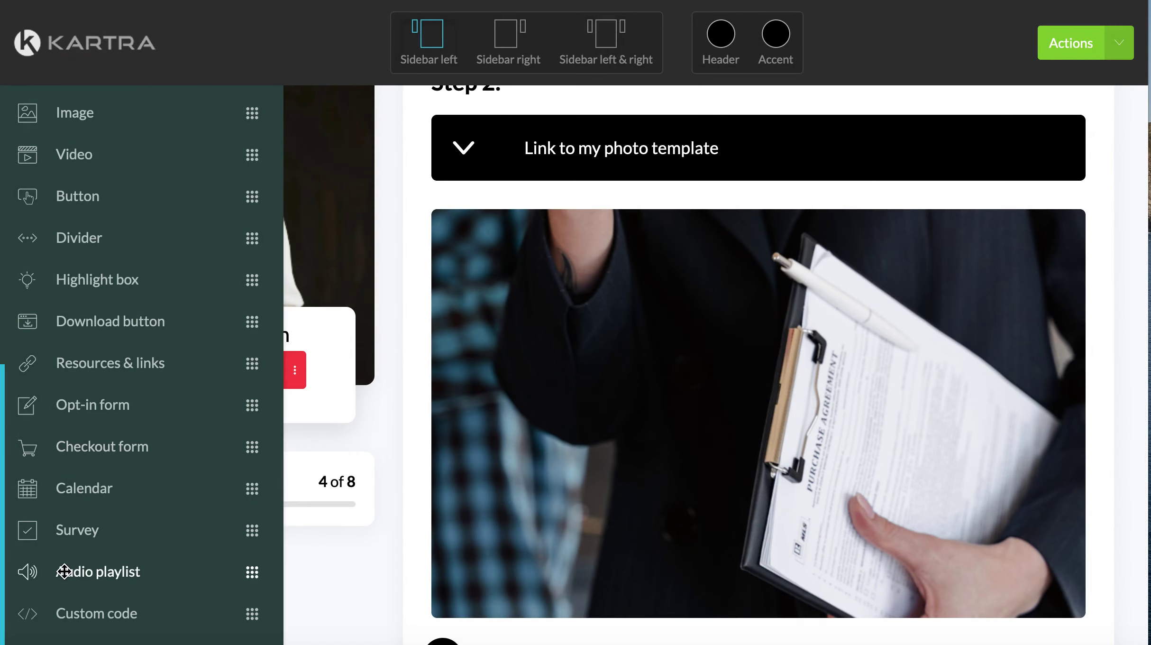
Look over the Learn XYZ post, from the portal header and navigation down to the highlight box
left_click_drag(27, 614, 194, 358)
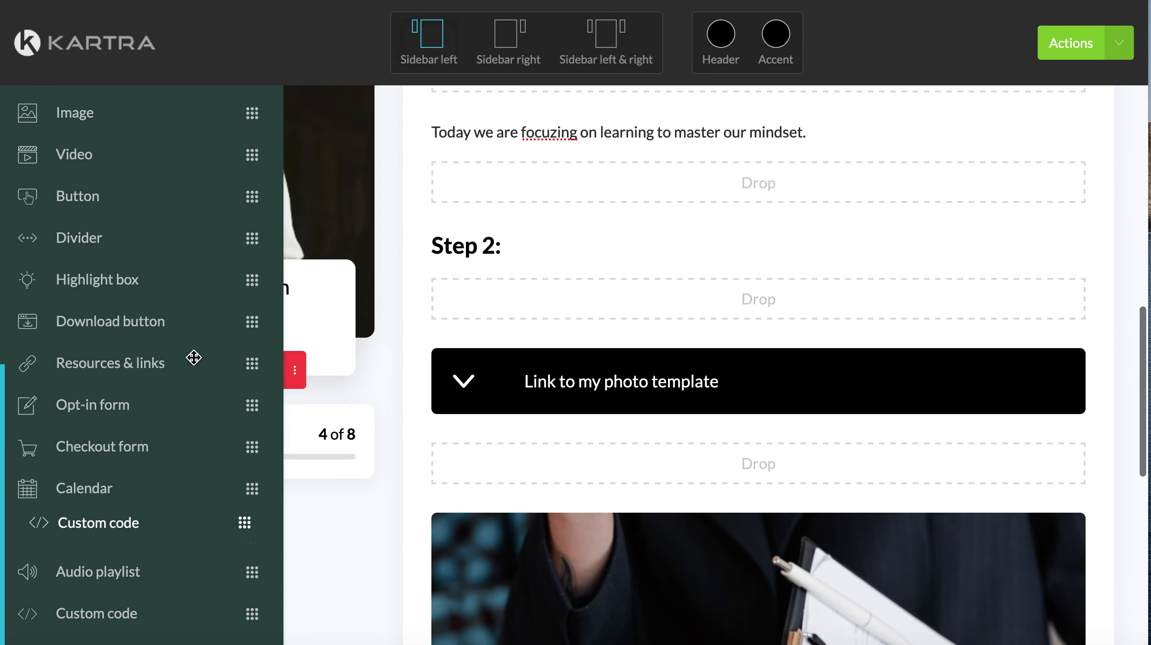
scroll(736, 264, "up", 10)
scroll(736, 265, "down", 12)
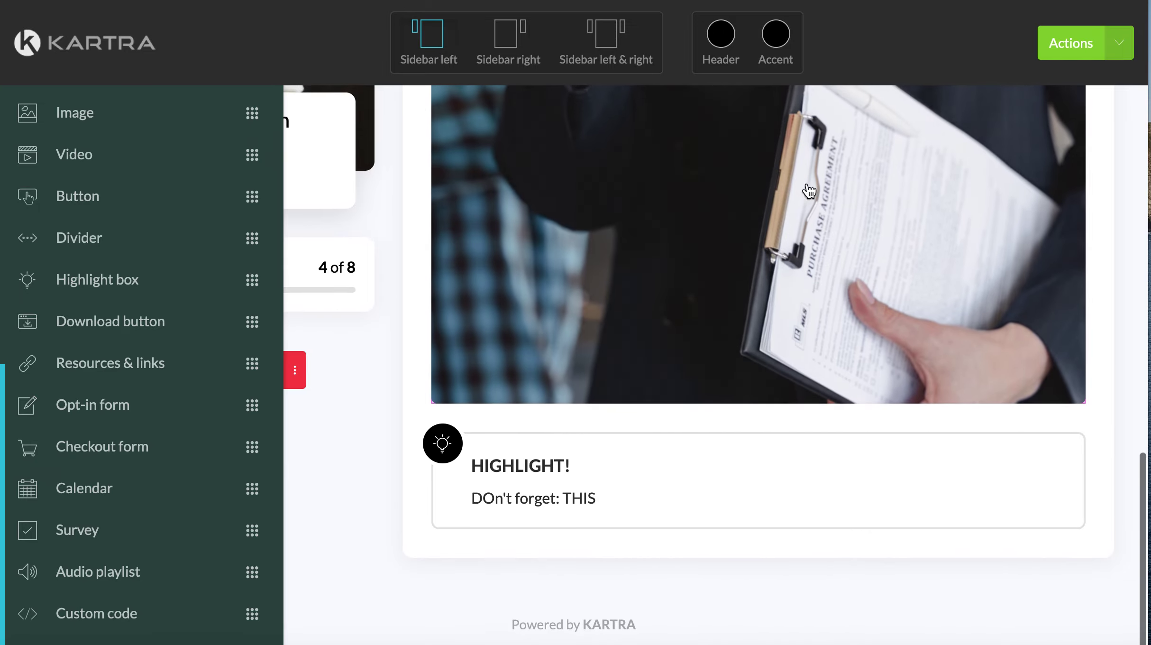
scroll(522, 550, "up", 15)
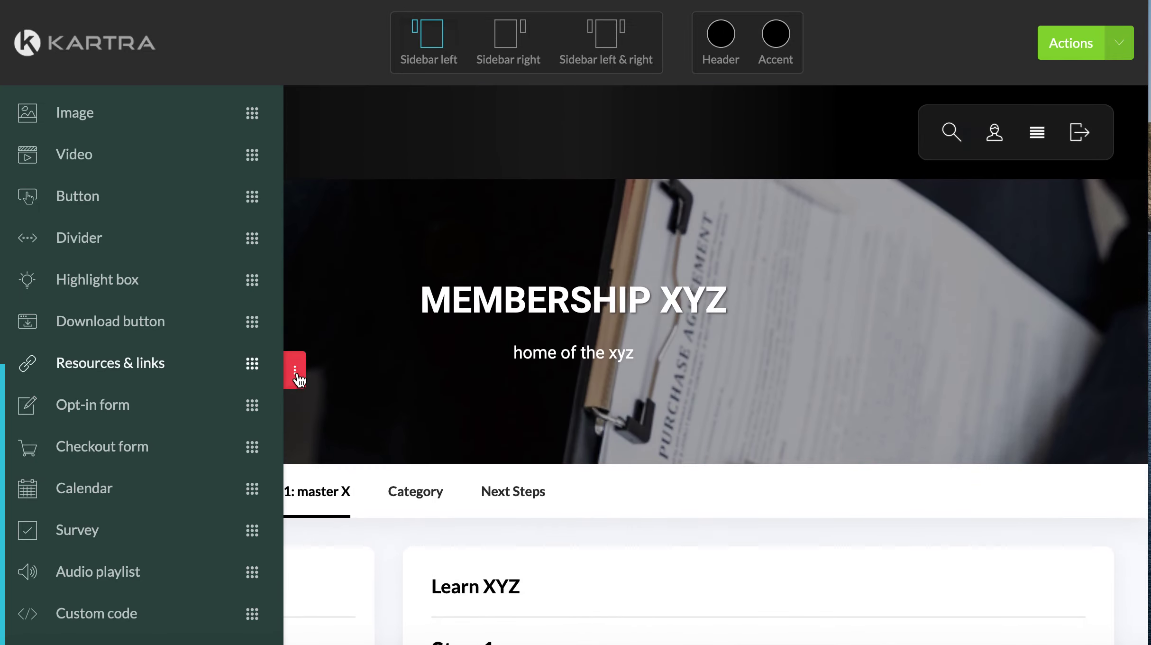
scroll(913, 416, "down", 8)
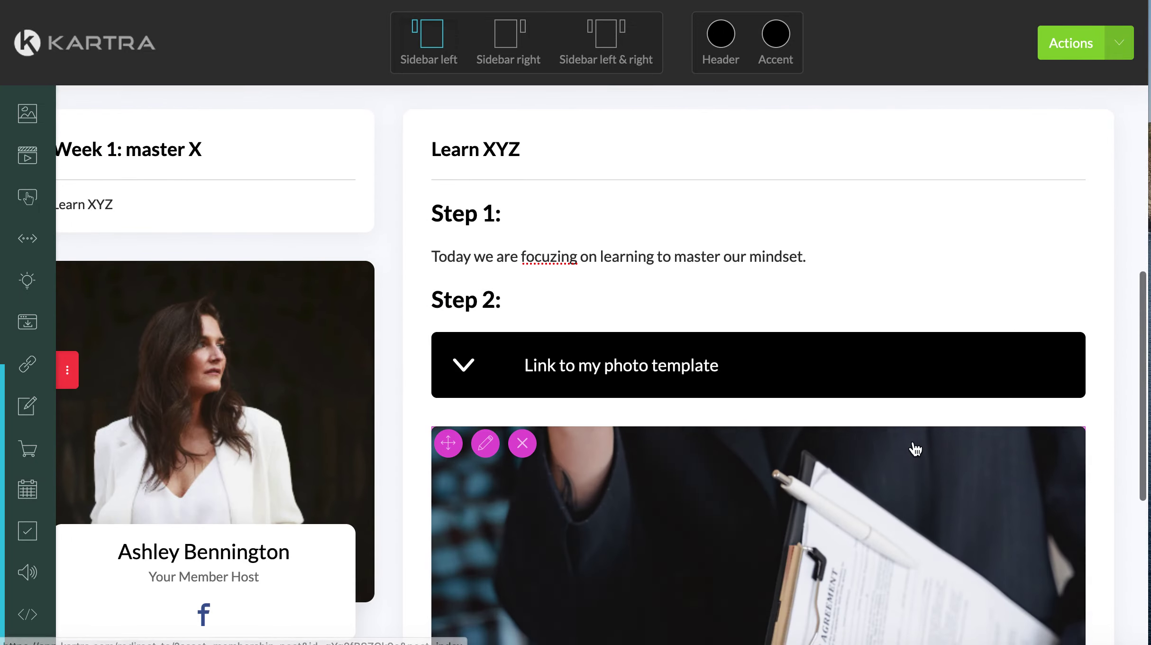
scroll(915, 448, "down", 4)
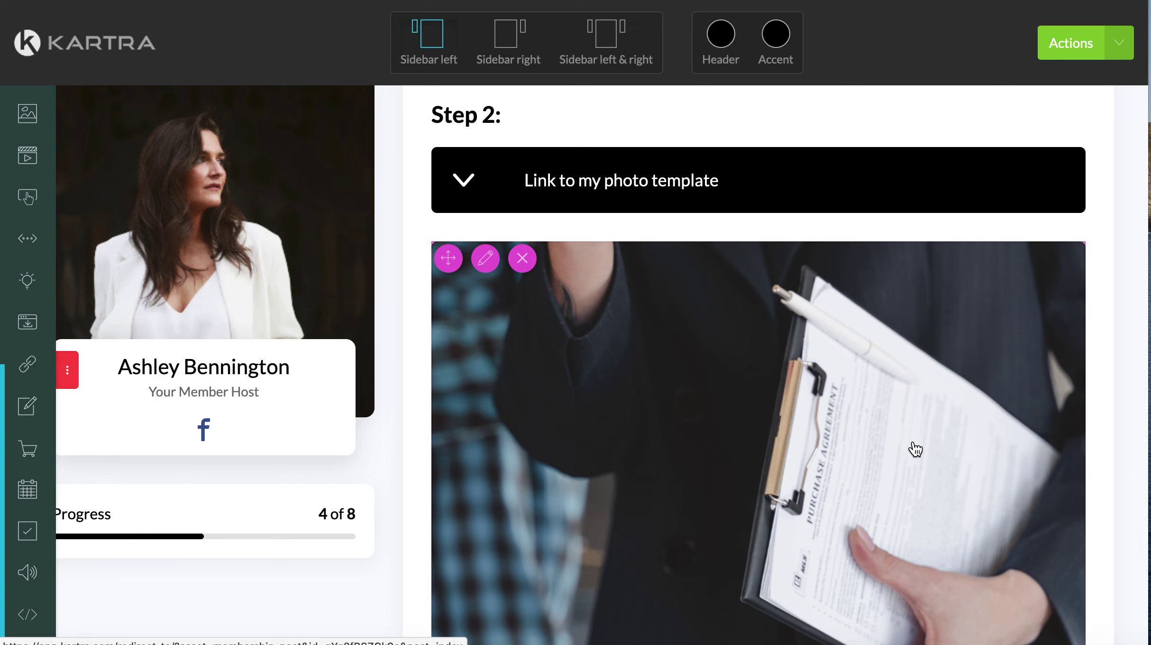
scroll(915, 448, "up", 10)
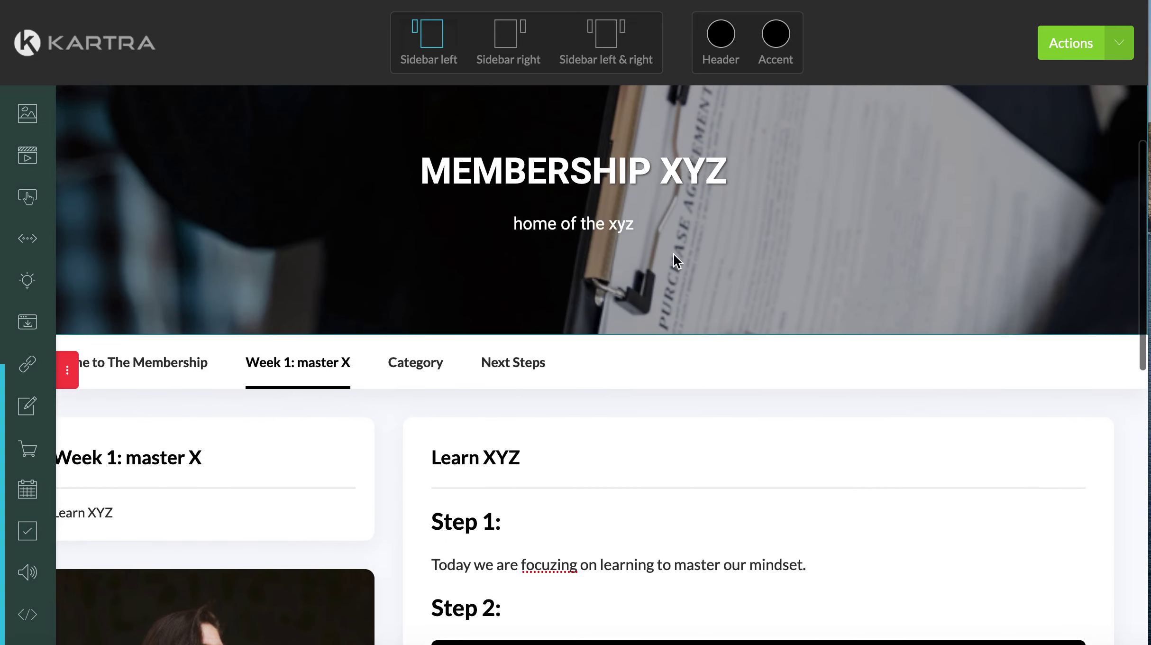
scroll(677, 260, "up", 2)
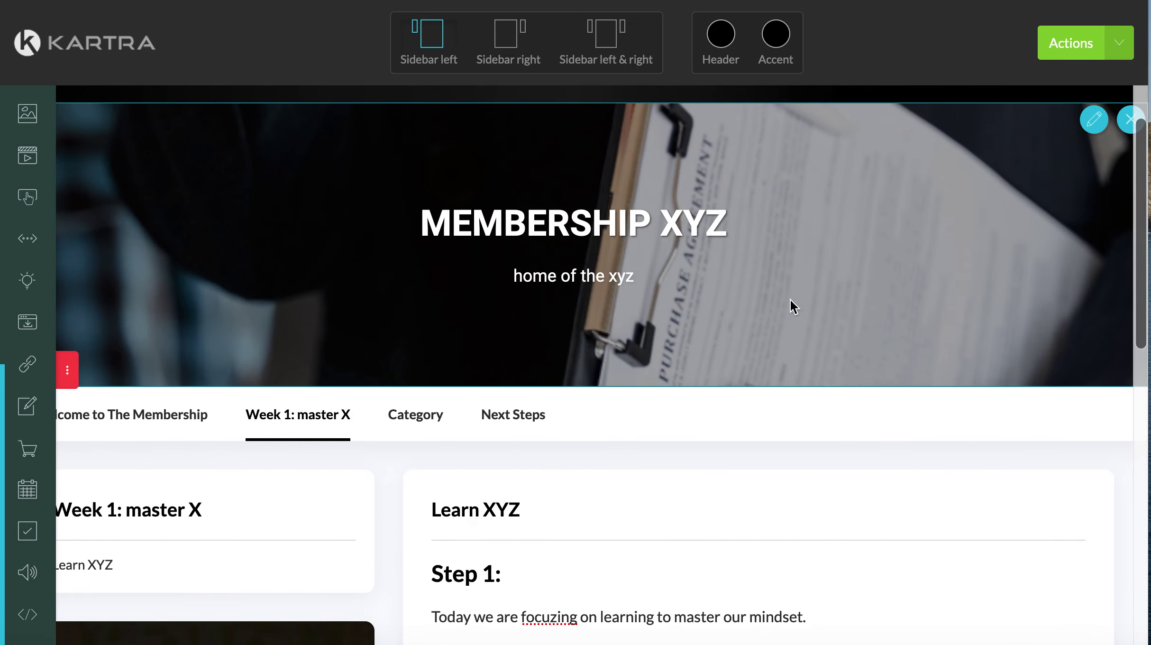
scroll(725, 297, "down", 1)
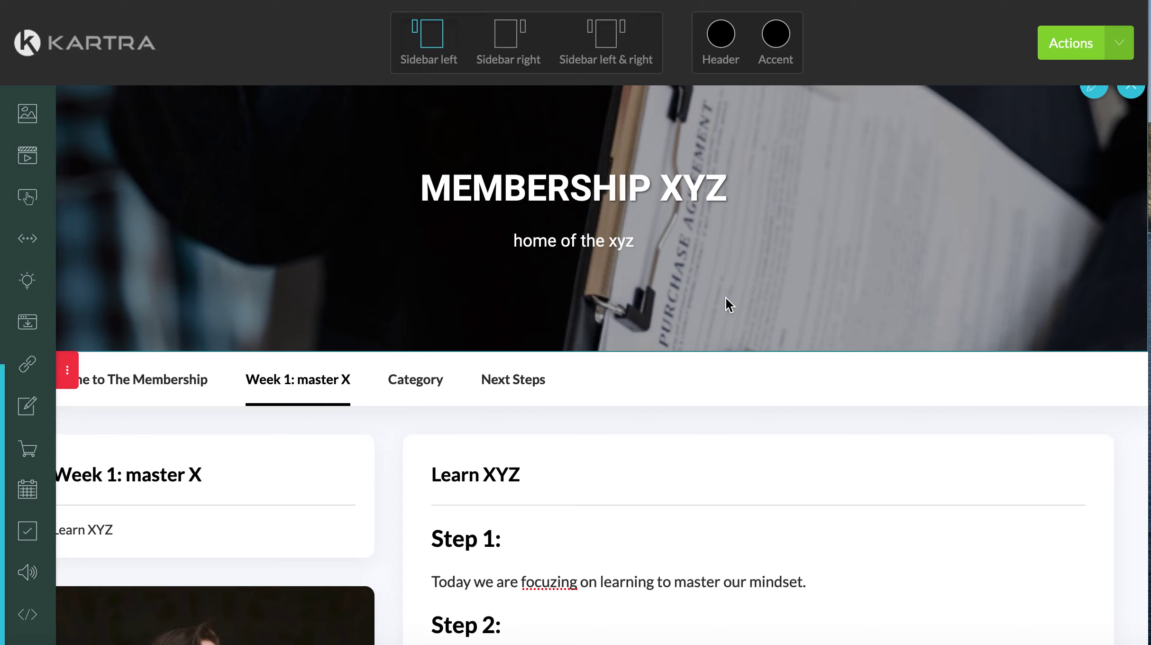
scroll(726, 296, "down", 3)
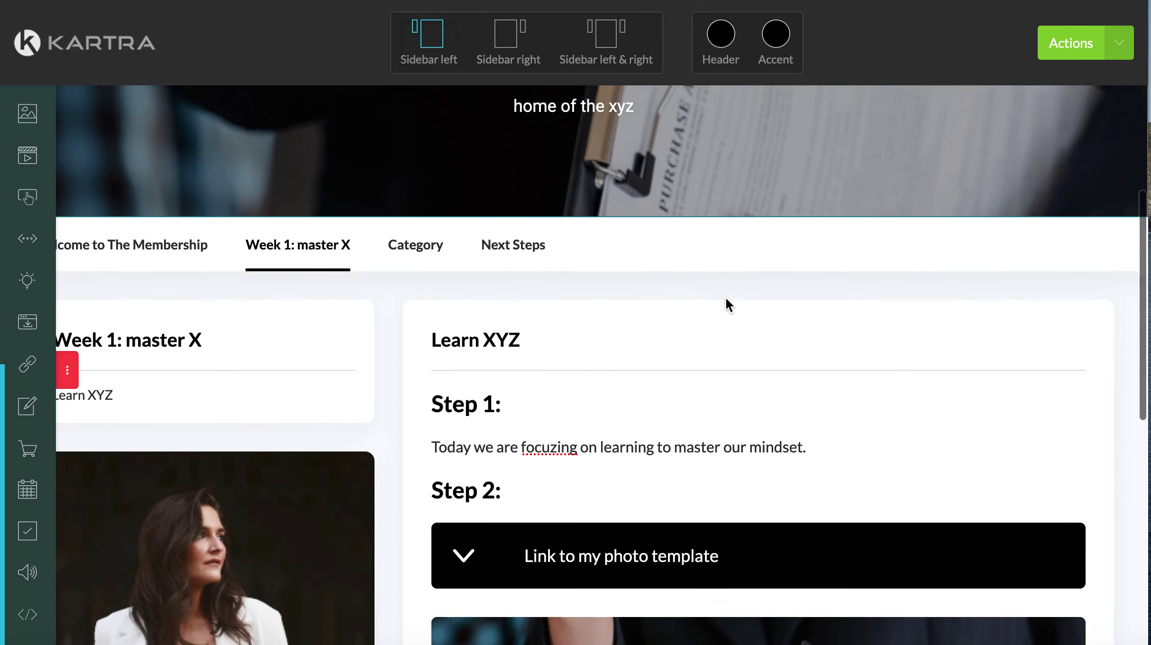
scroll(640, 368, "down", 3)
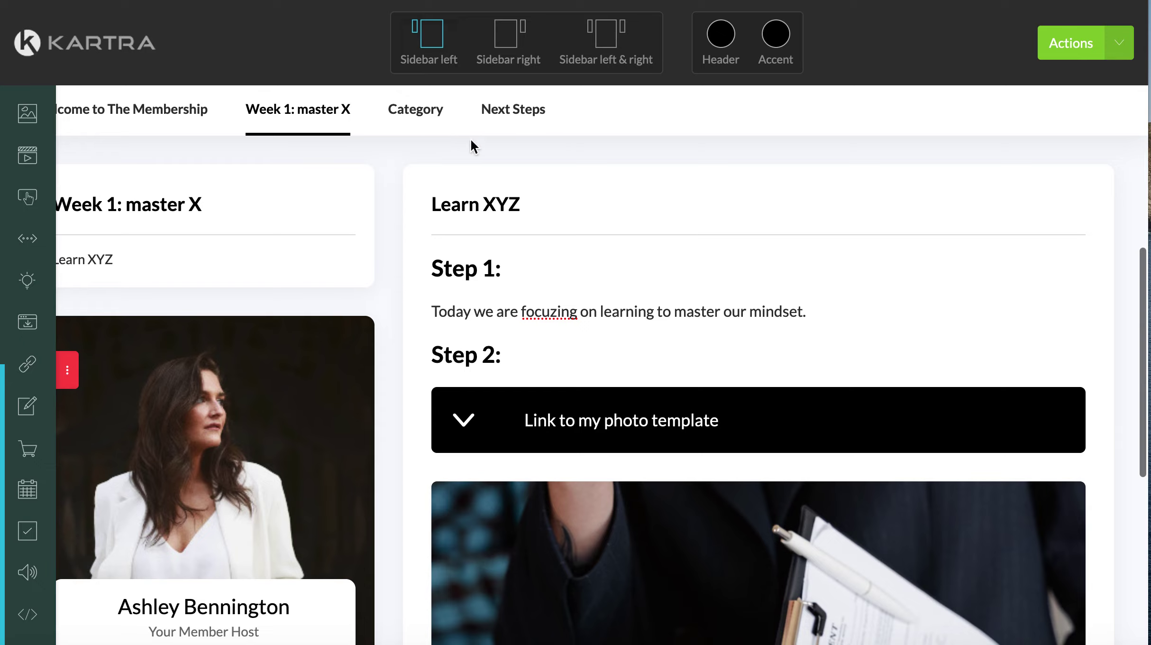
mouse_move(338, 114)
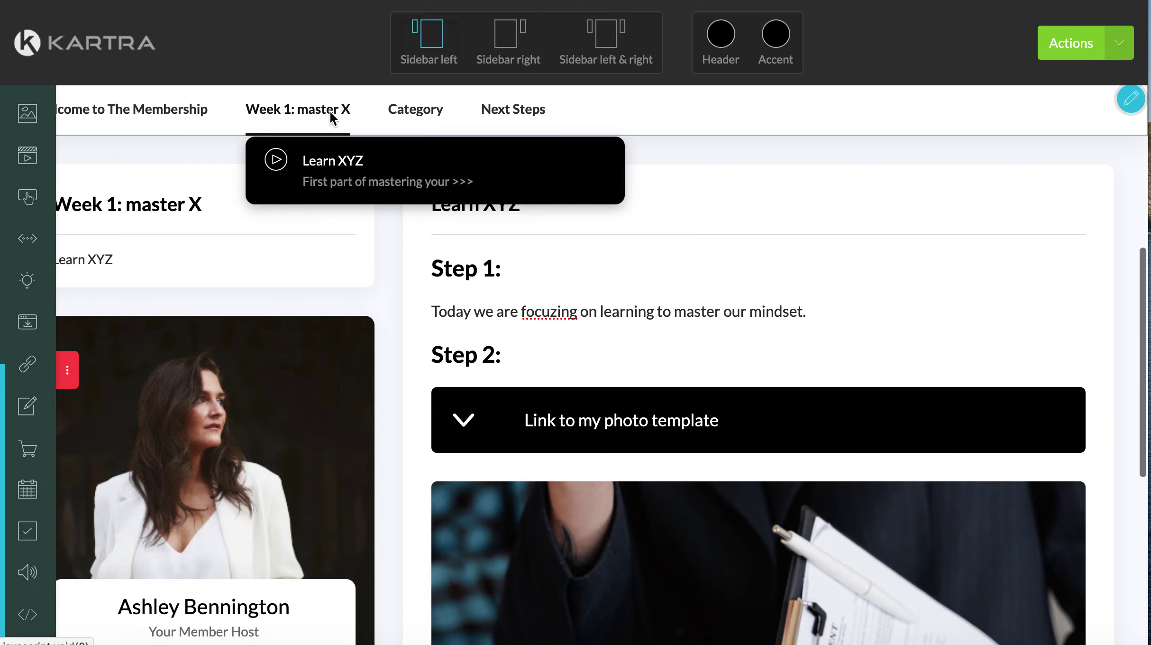
scroll(761, 361, "down", 10)
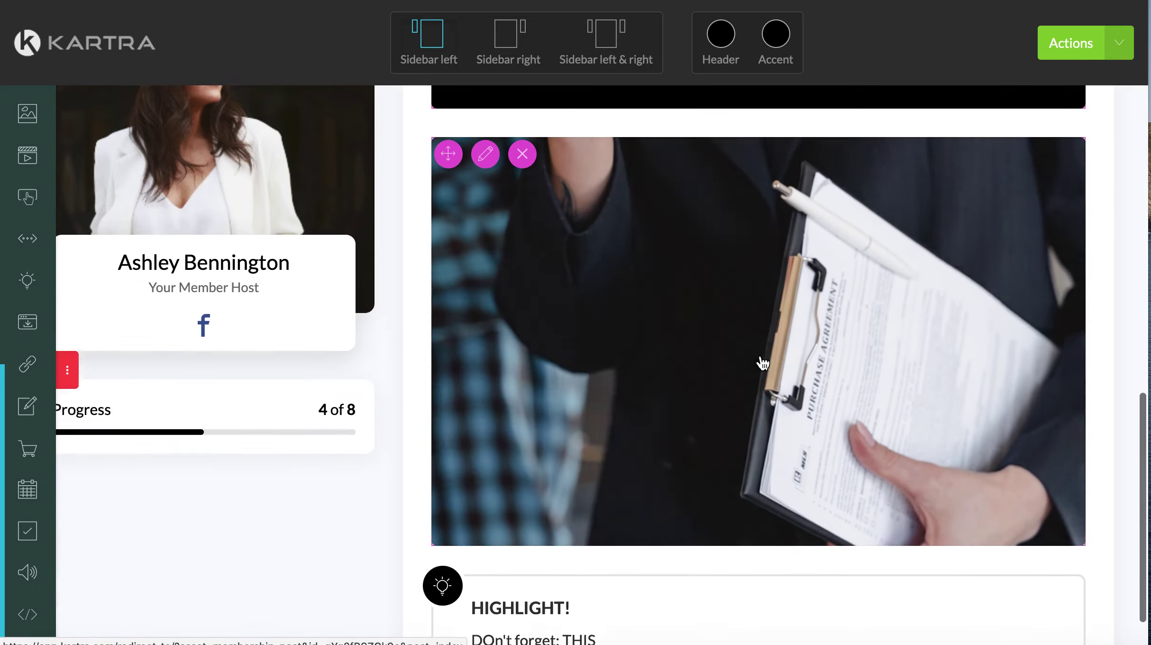
scroll(572, 270, "up", 6)
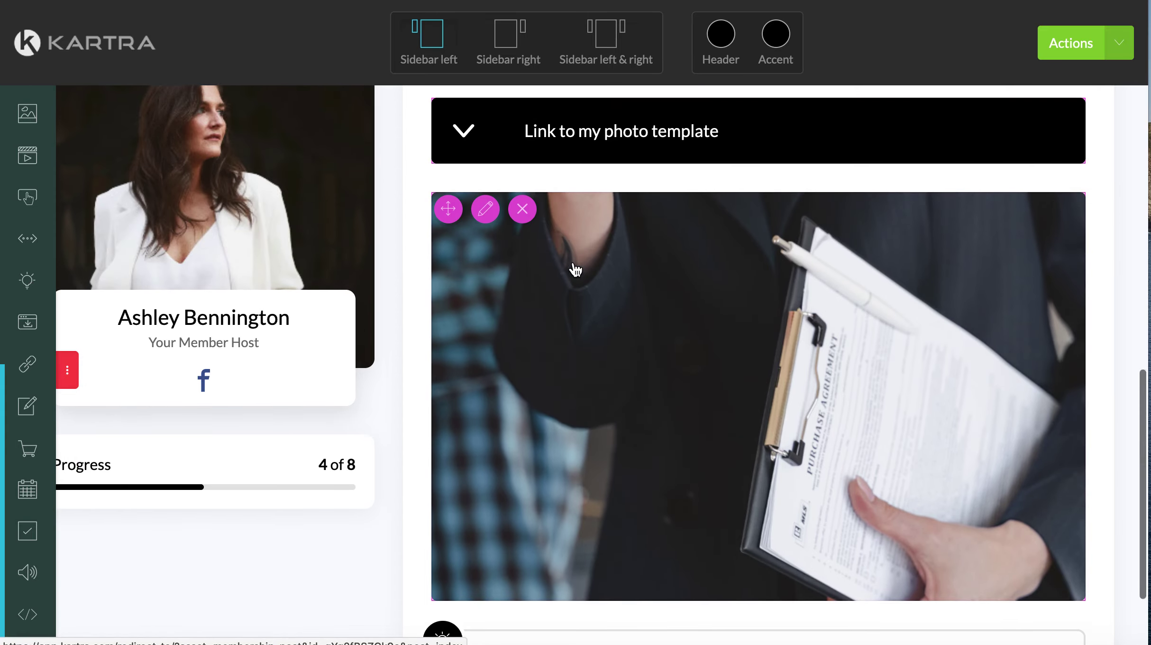
scroll(575, 269, "up", 4)
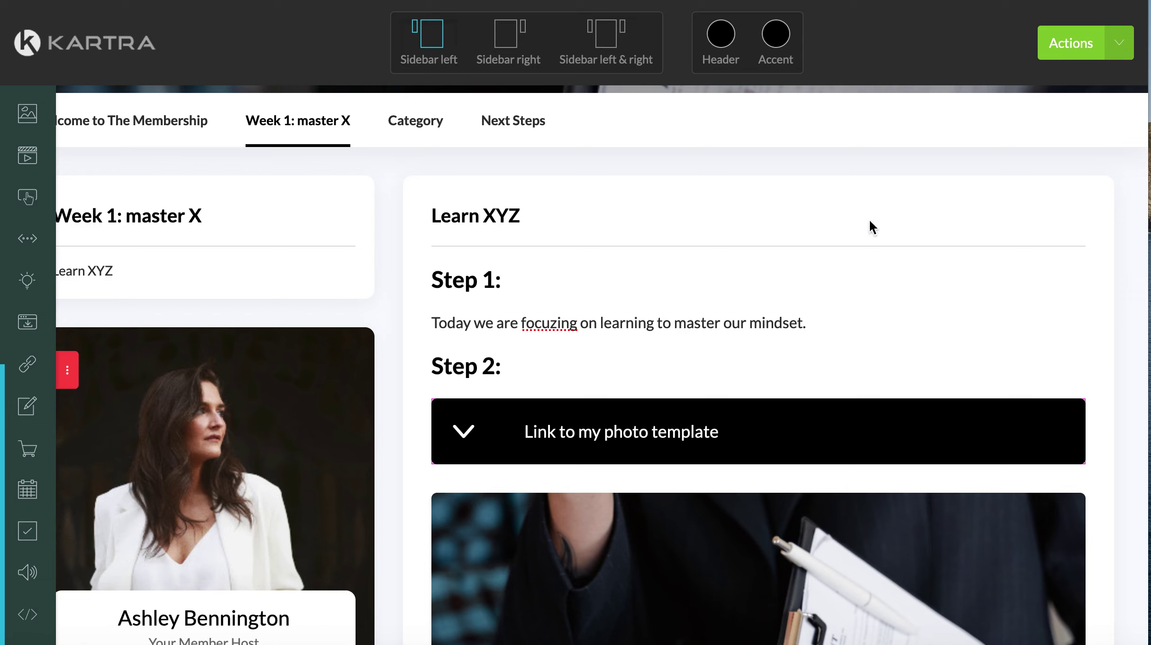
Save the portal and exit the builder, and complete the Contents stage of the membership setup
left_click(1122, 55)
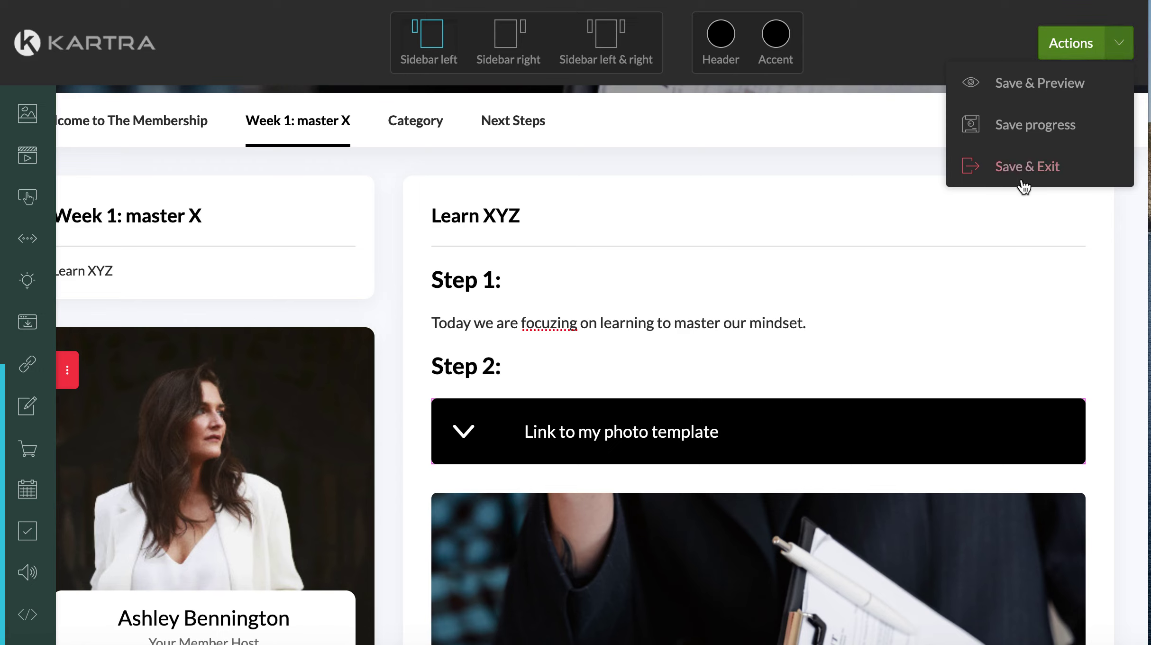
left_click(1022, 167)
left_click(955, 80)
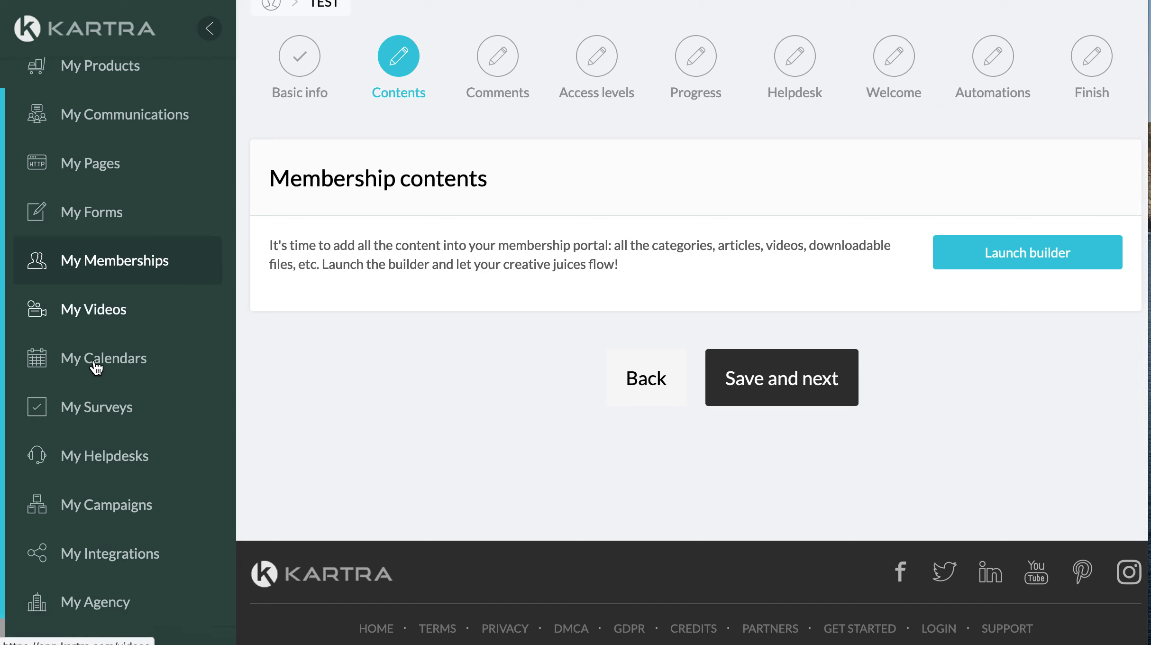
scroll(109, 351, "down", 2)
scroll(116, 327, "down", 1)
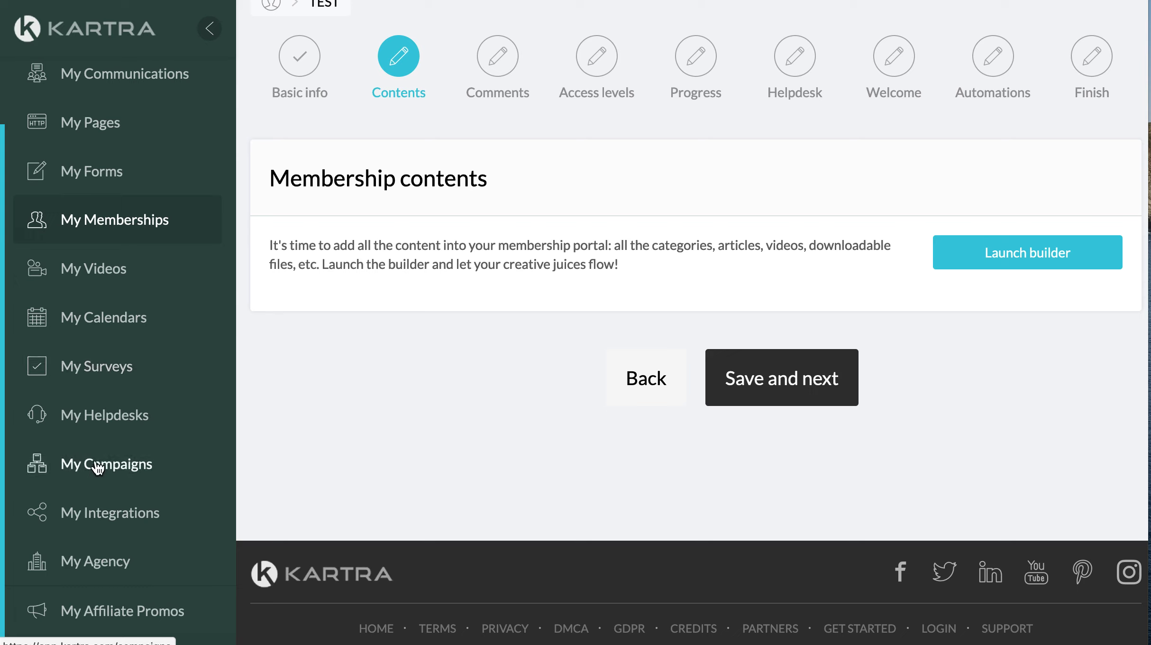
scroll(100, 304, "up", 1)
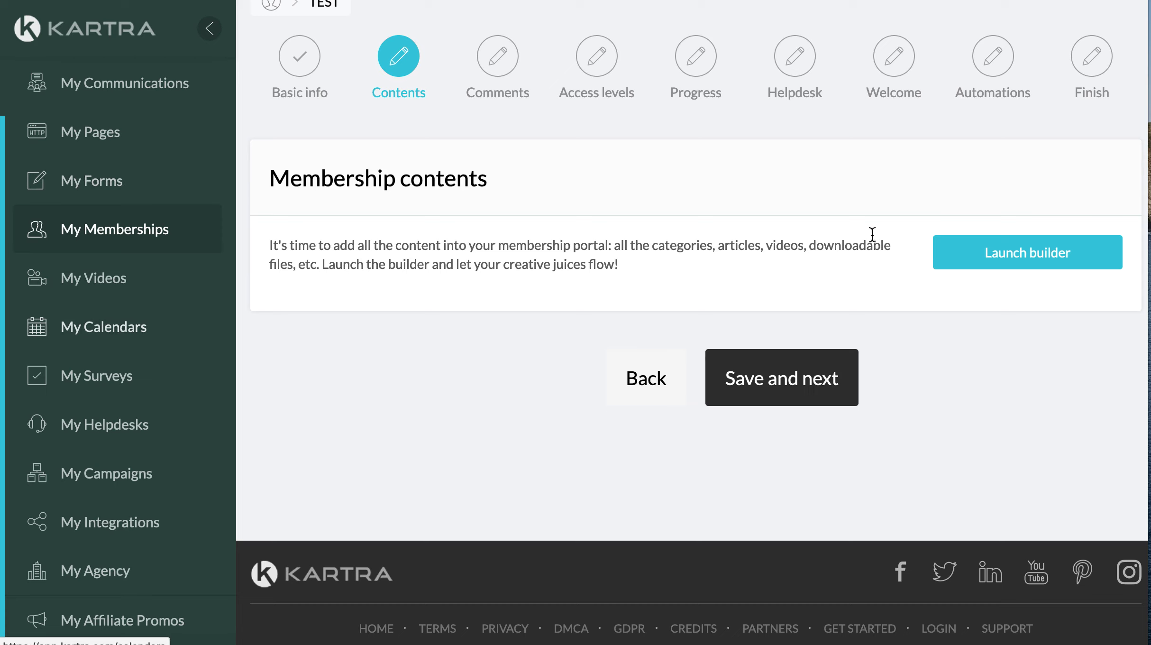
scroll(918, 218, "up", 2)
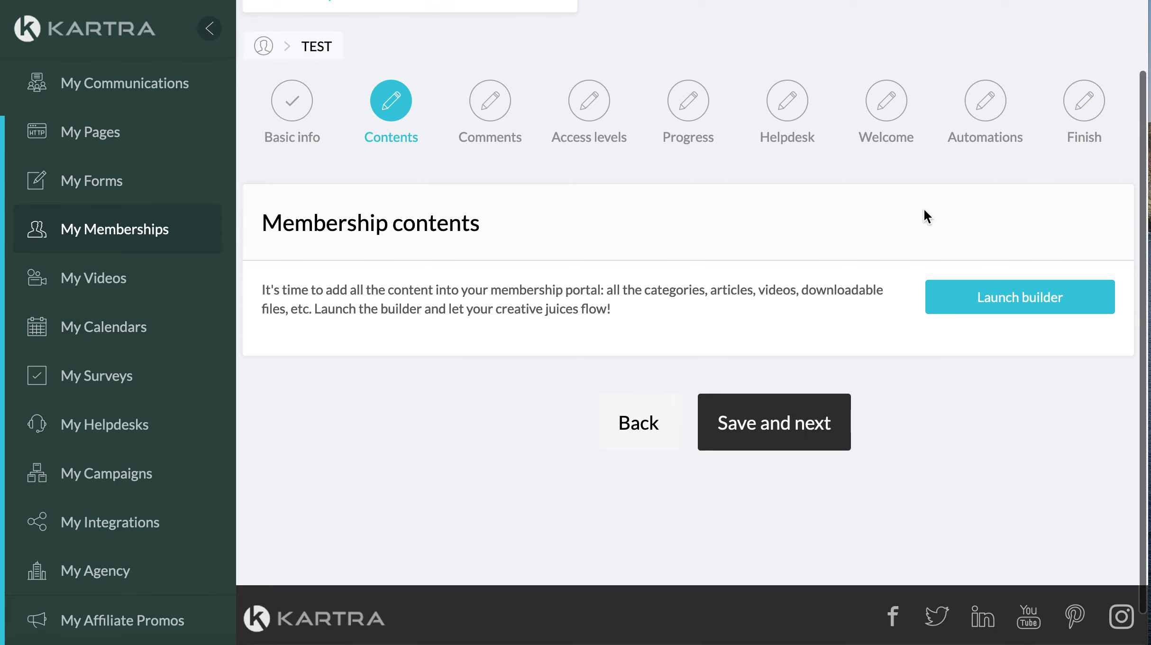
left_click(781, 435)
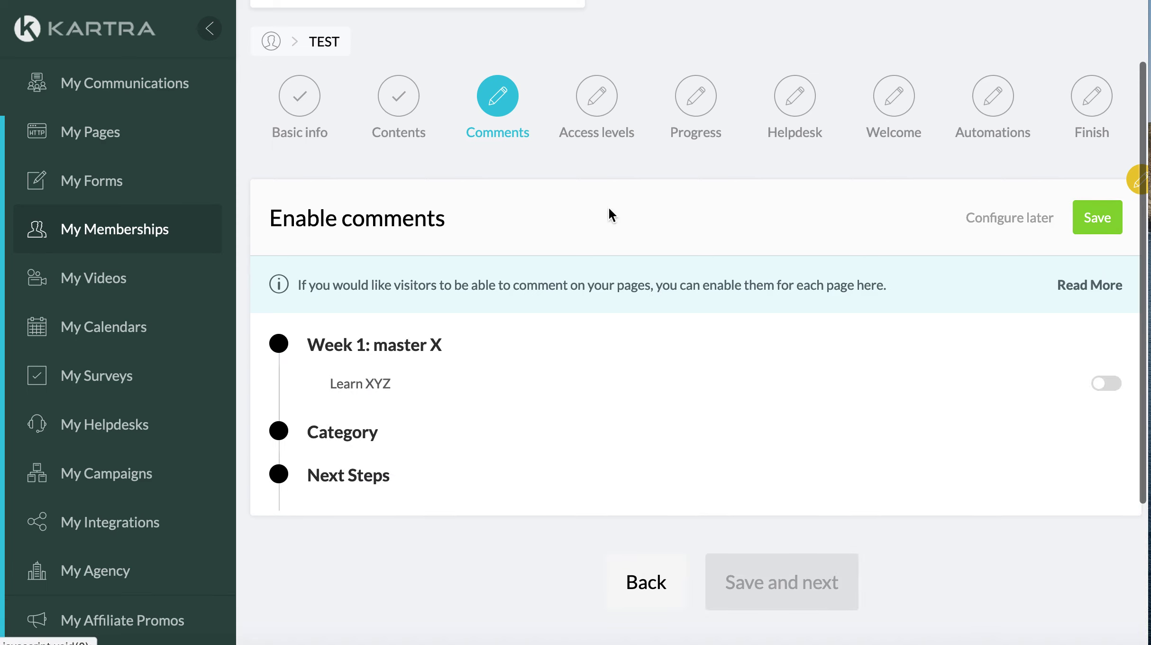
Open the TEST membership for editing and go through its basic info and contents to the Comments stage
scroll(523, 199, "up", 4)
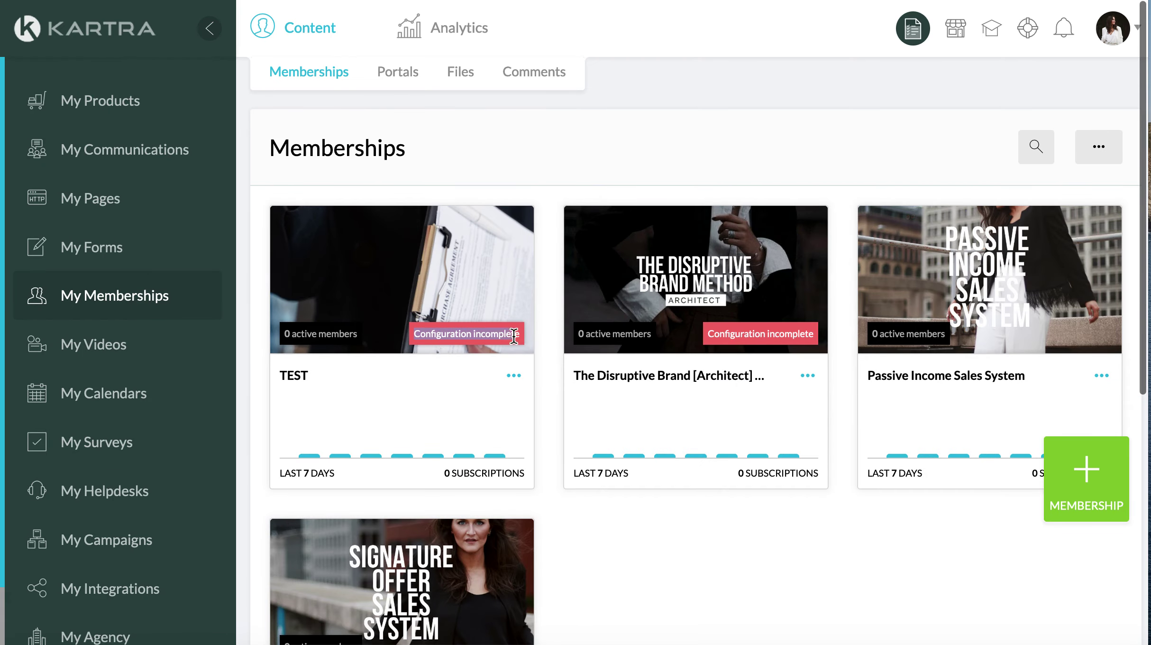
left_click_drag(446, 350, 510, 336)
left_click(514, 376)
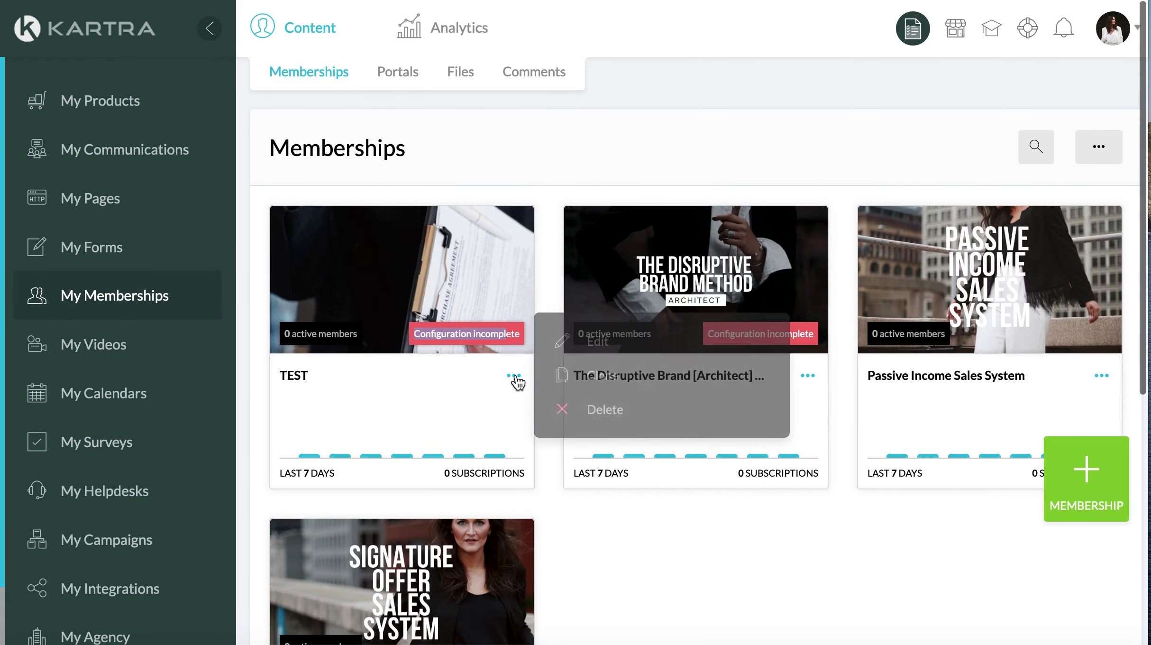
left_click(606, 344)
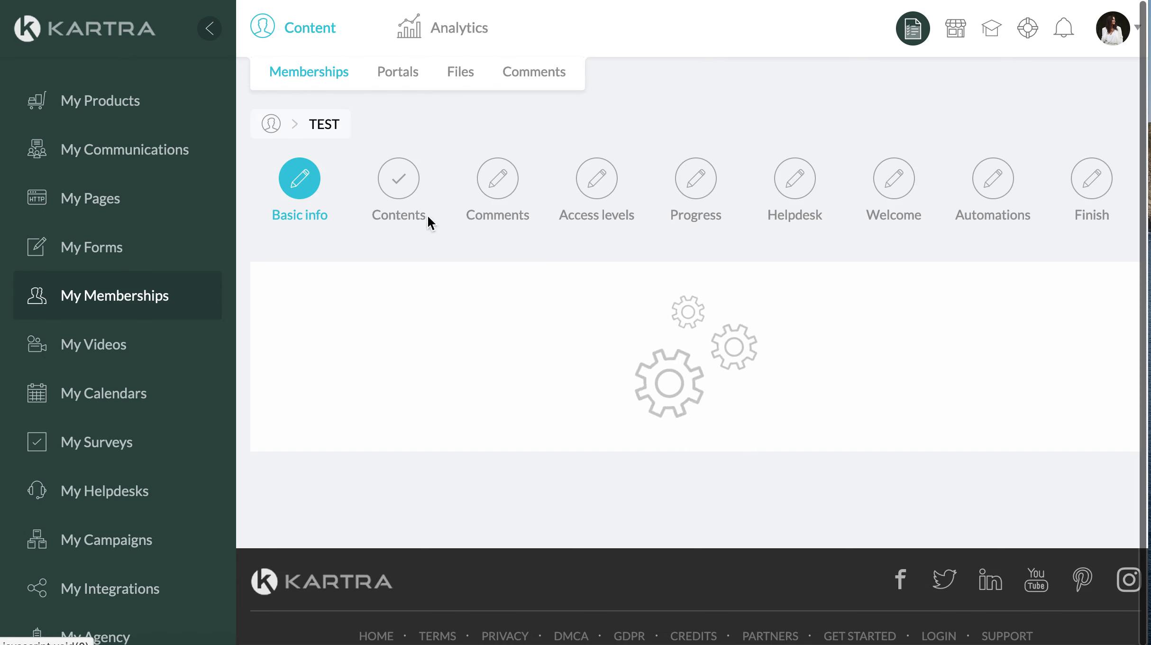
scroll(375, 427, "down", 7)
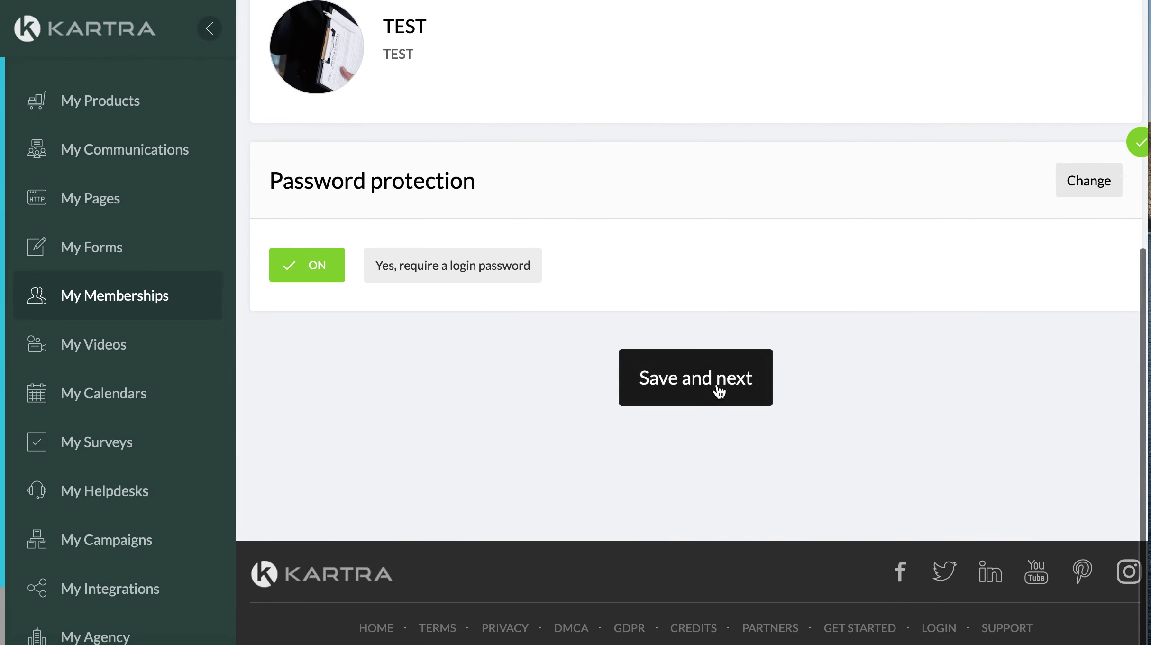
left_click(719, 382)
left_click(812, 361)
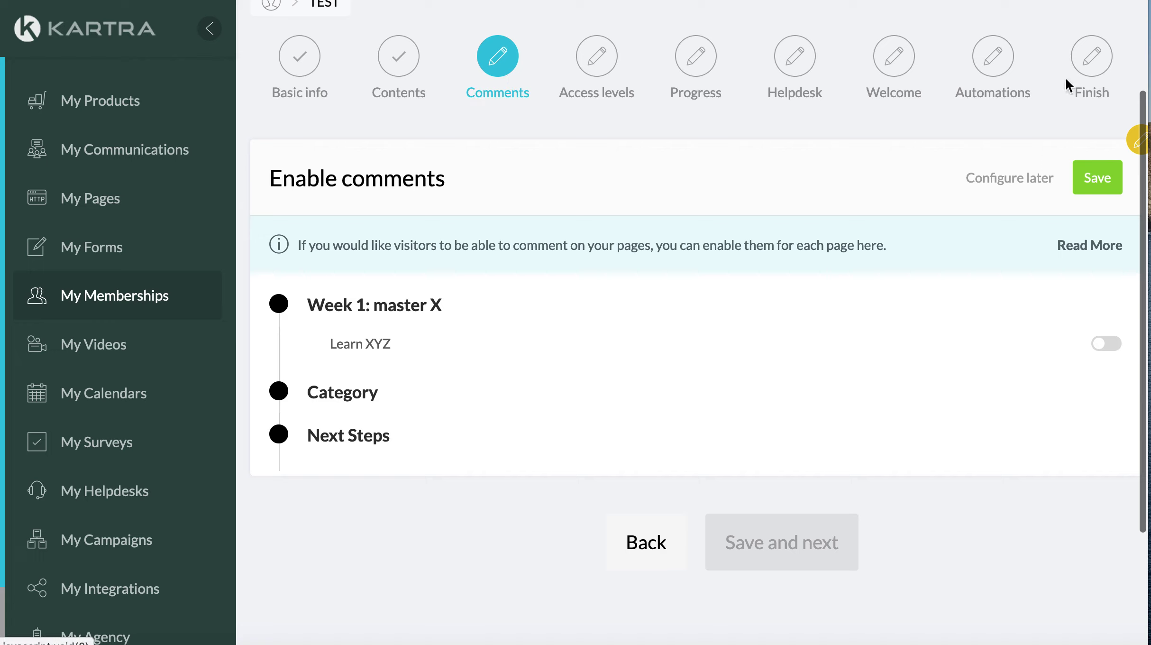
Save the comment settings with comments off for the Learn XYZ post, and continue to the access levels
left_click(1108, 344)
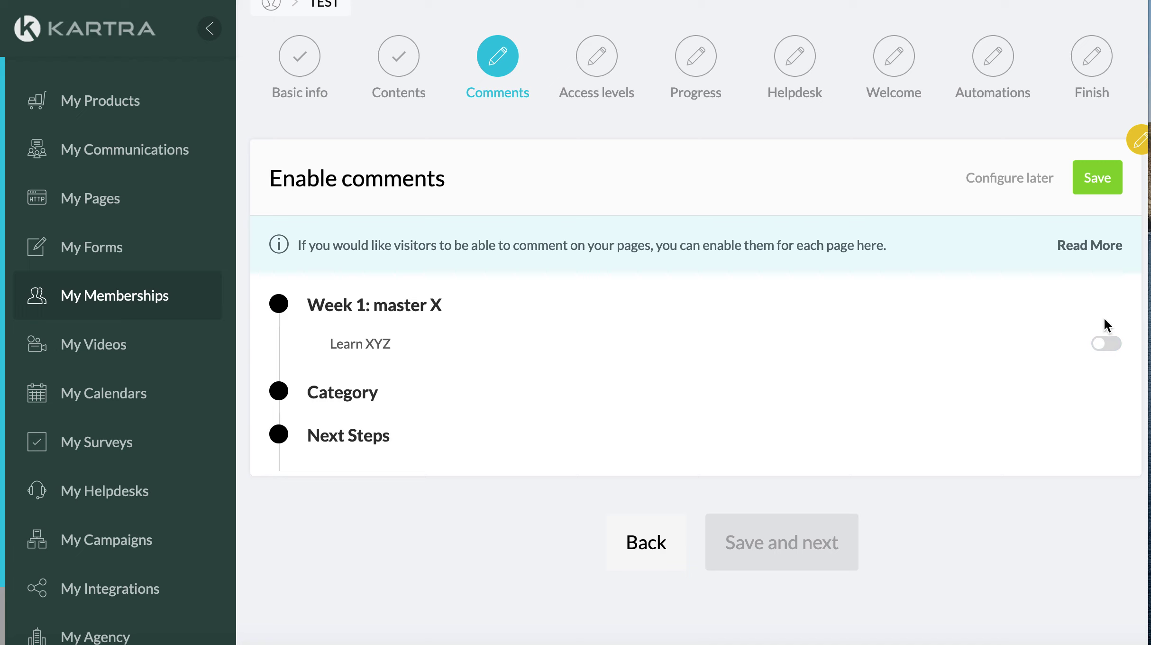
left_click(1085, 190)
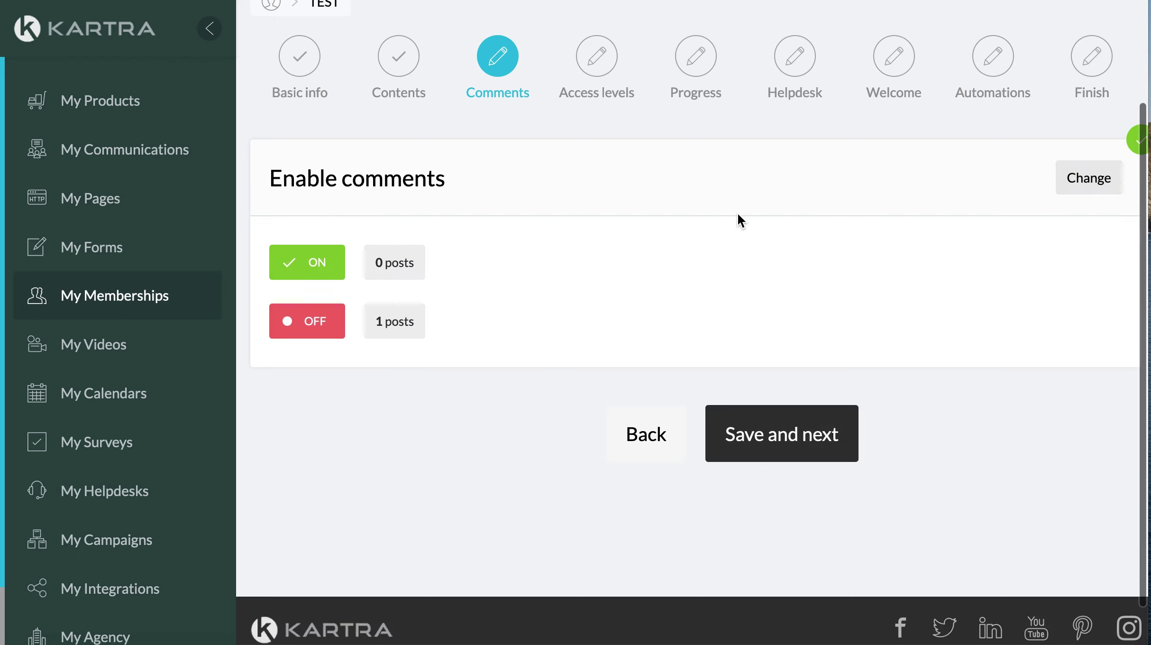
scroll(741, 219, "down", 1)
scroll(738, 215, "up", 1)
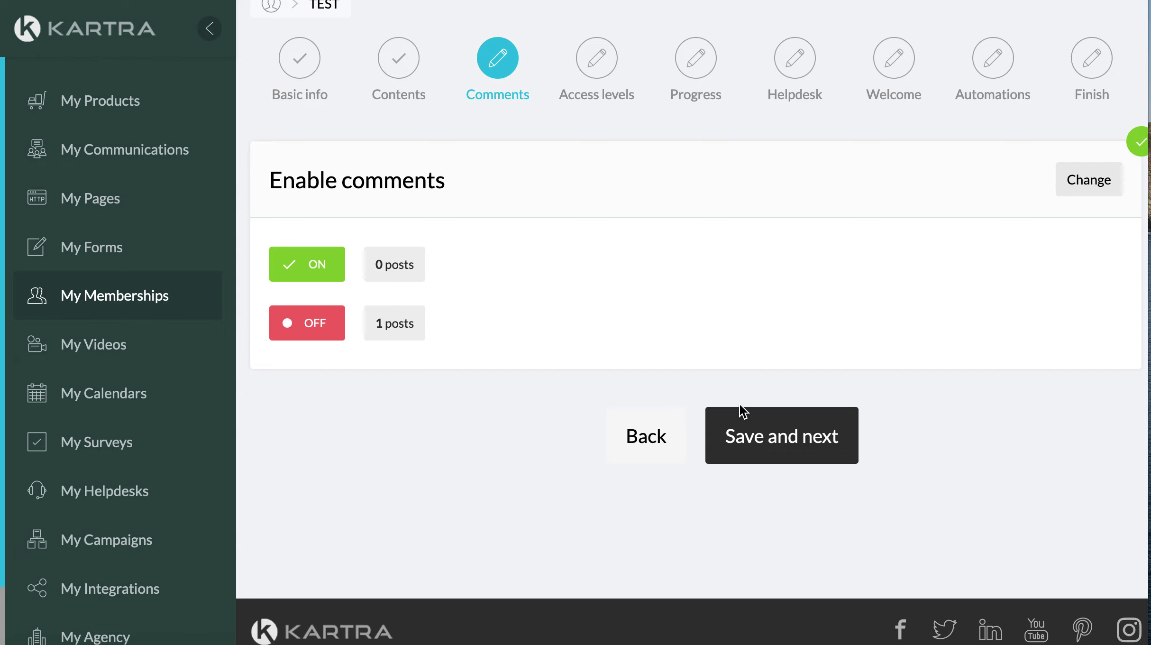
left_click(789, 430)
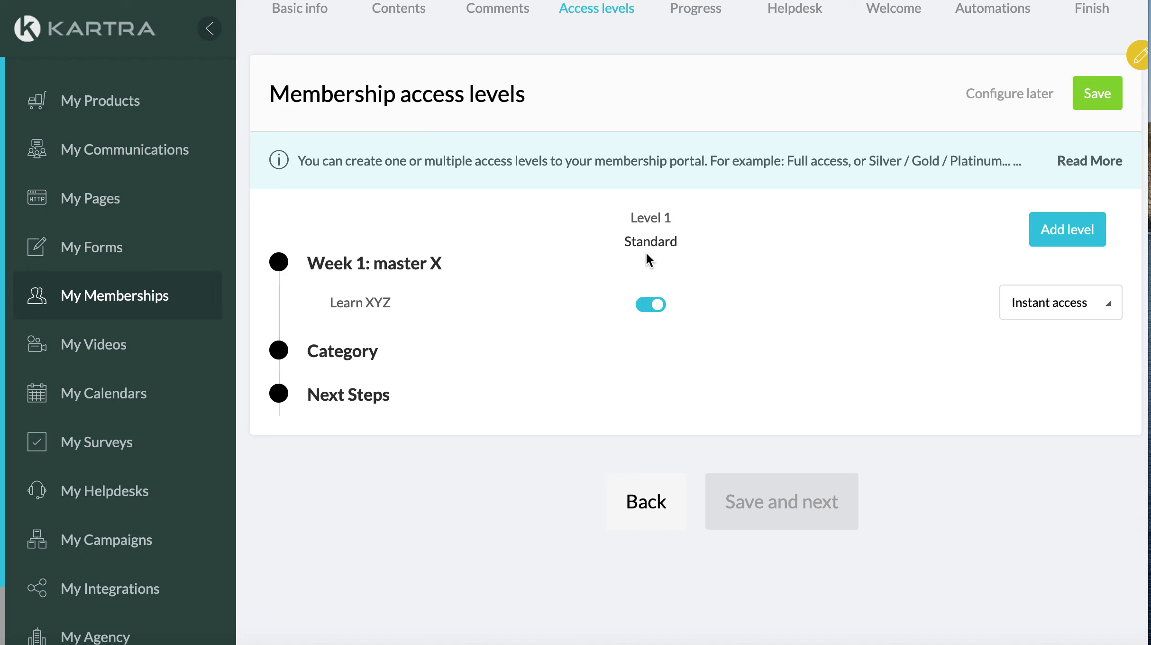
Add a second membership access level named "PRemium" and save it
left_click(1091, 240)
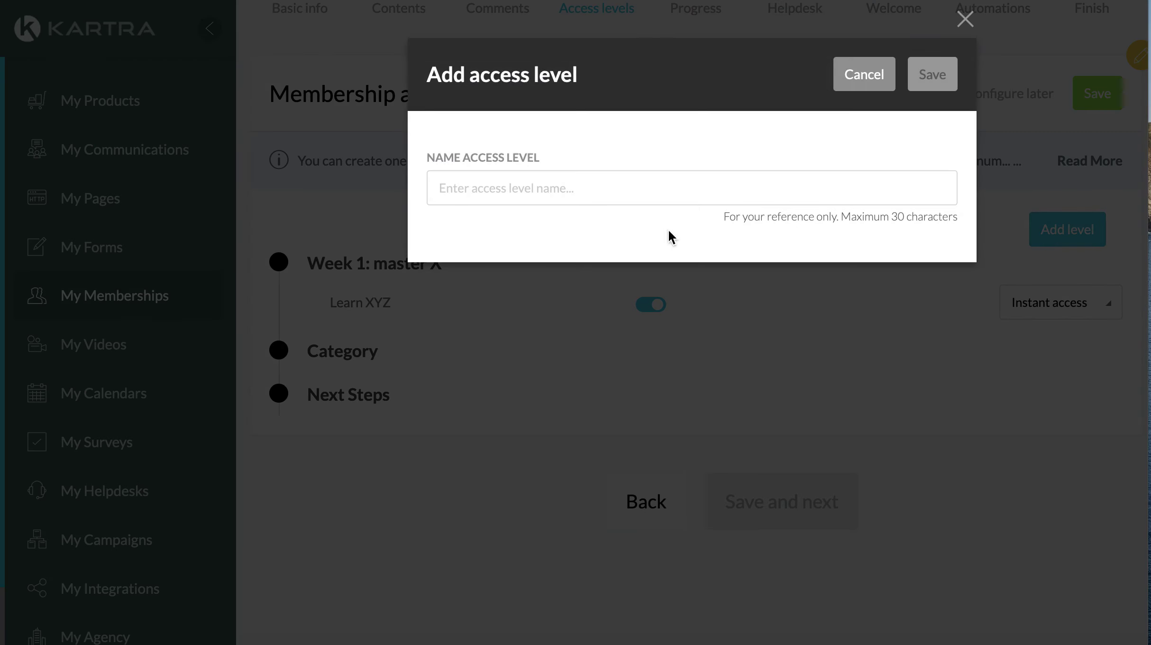
left_click(565, 185)
type("PRemium")
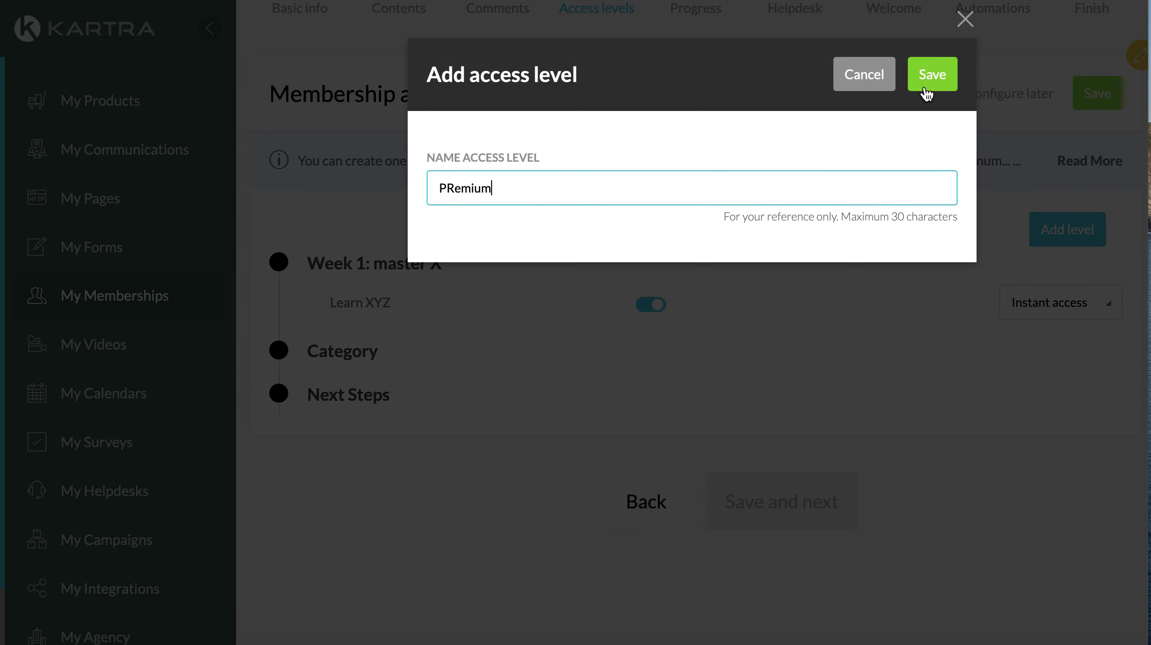
left_click(925, 91)
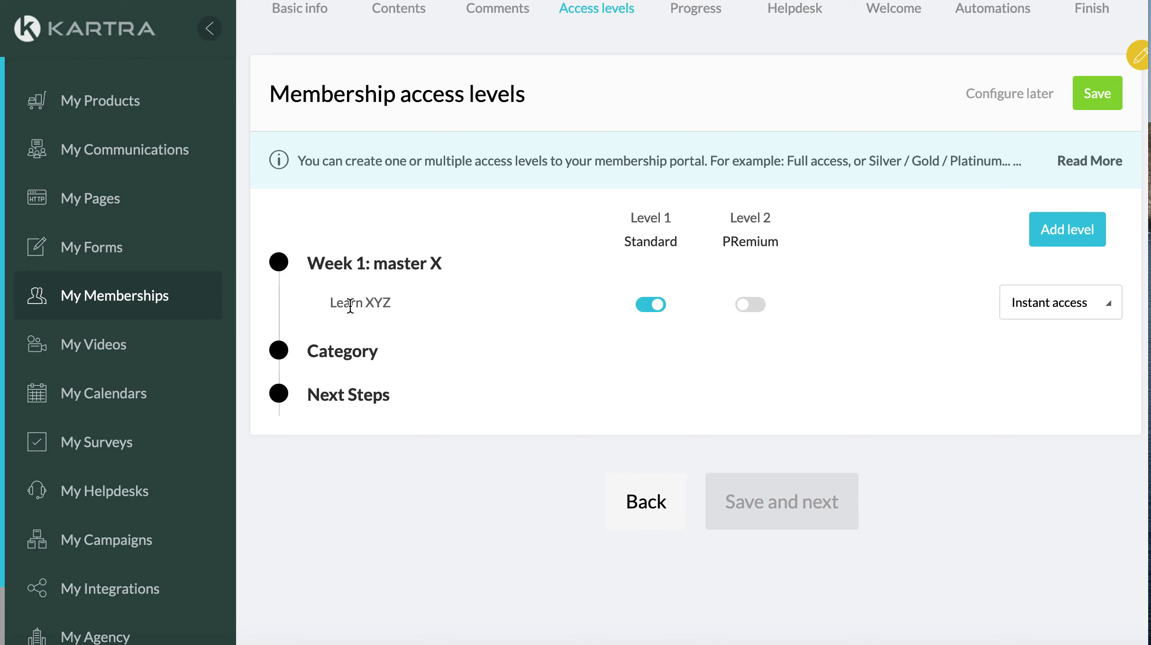
Make the Learn XYZ post available only to the PRemium level by disabling Standard access and enabling PRemium
left_click_drag(350, 306, 403, 308)
left_click(764, 309)
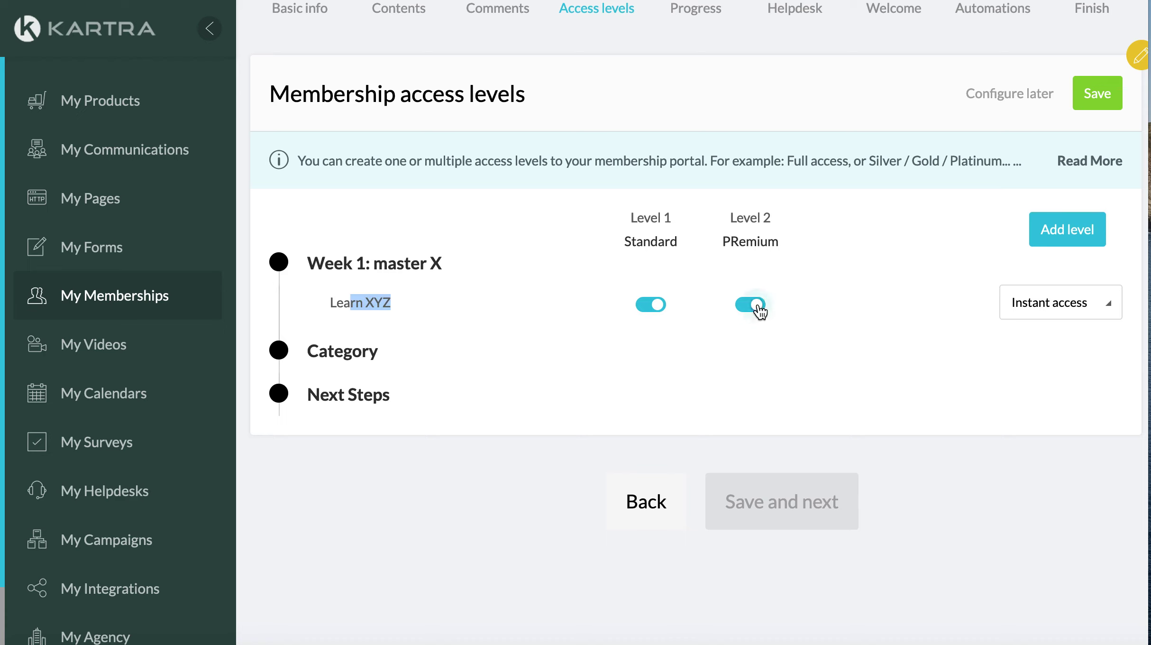
left_click(758, 310)
left_click(645, 307)
left_click(748, 304)
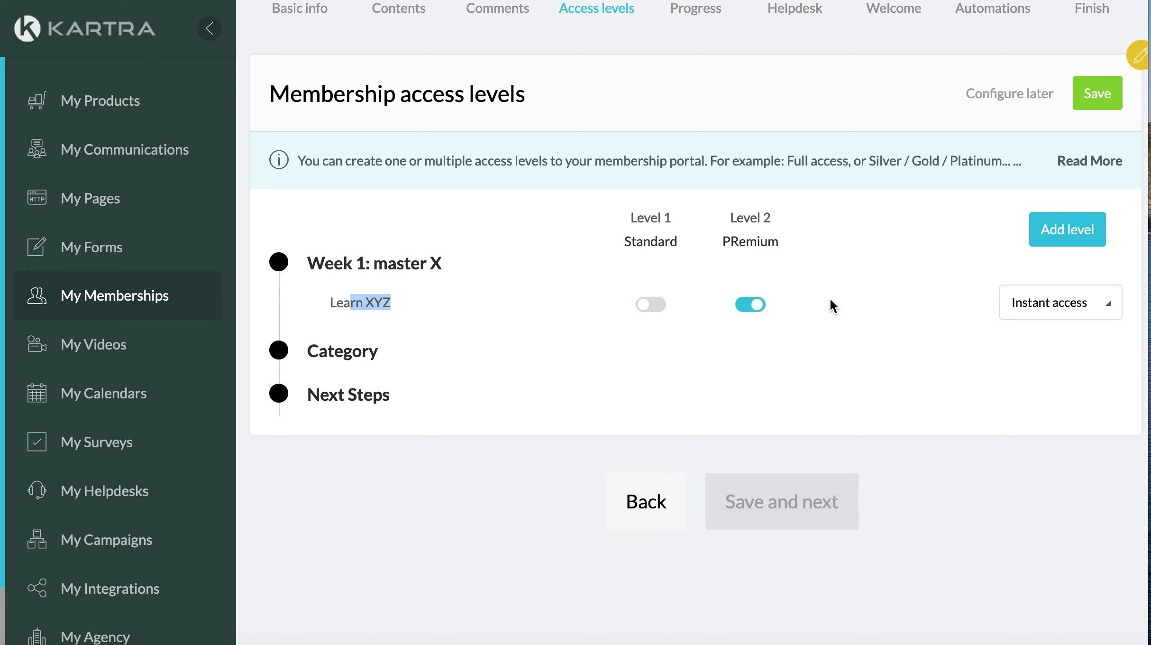
Set the Learn XYZ post to unlock 3 days after signup
left_click(1066, 311)
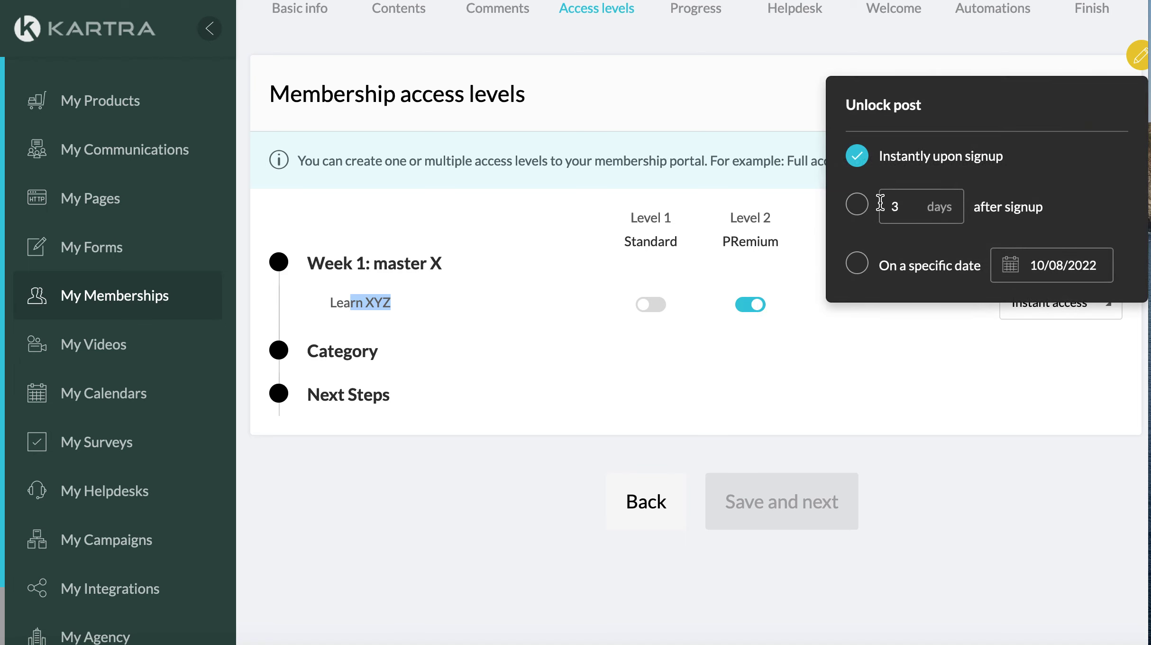
left_click(857, 204)
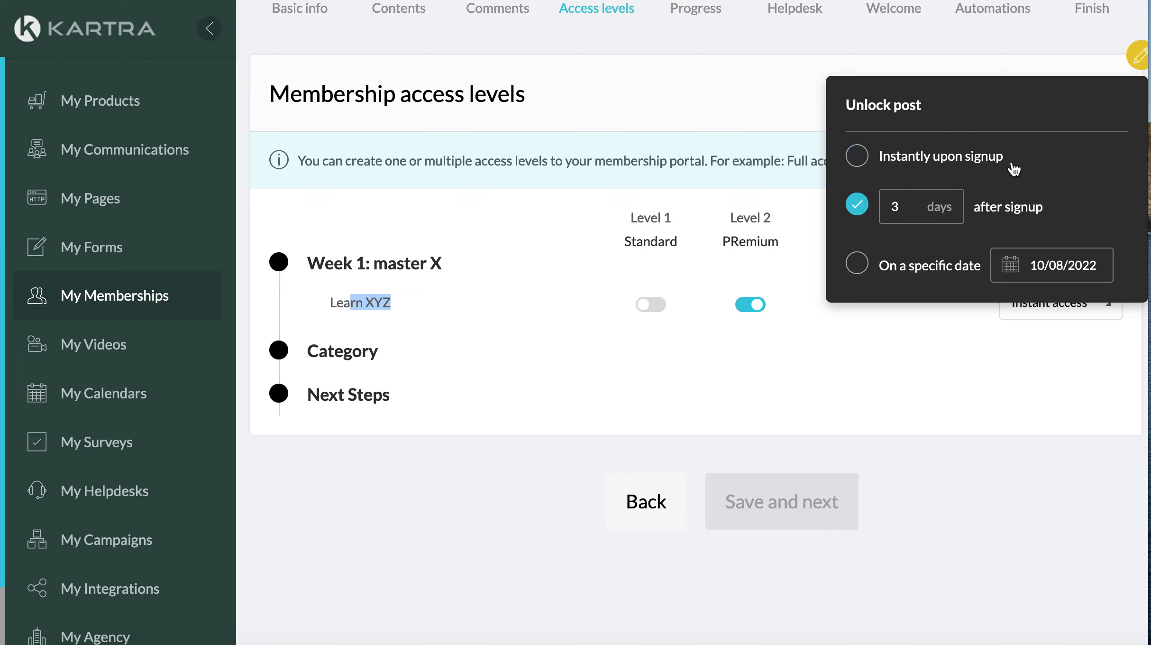
left_click(855, 391)
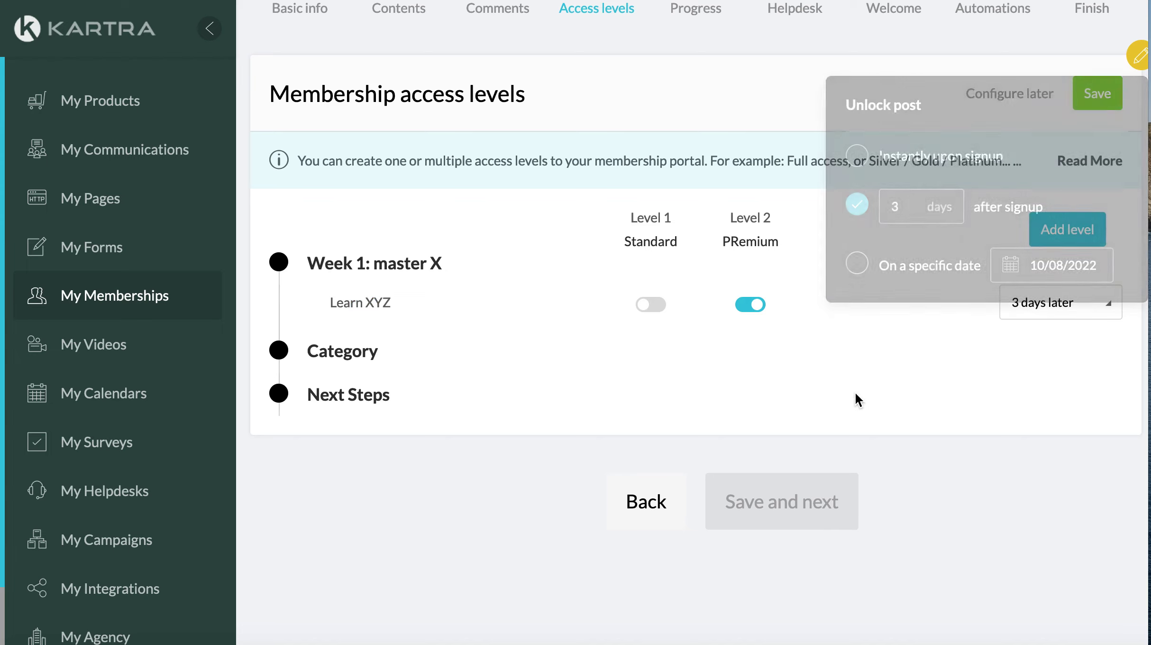
Turn off PRemium access for the Learn XYZ post and remove the PRemium access level
left_click(750, 305)
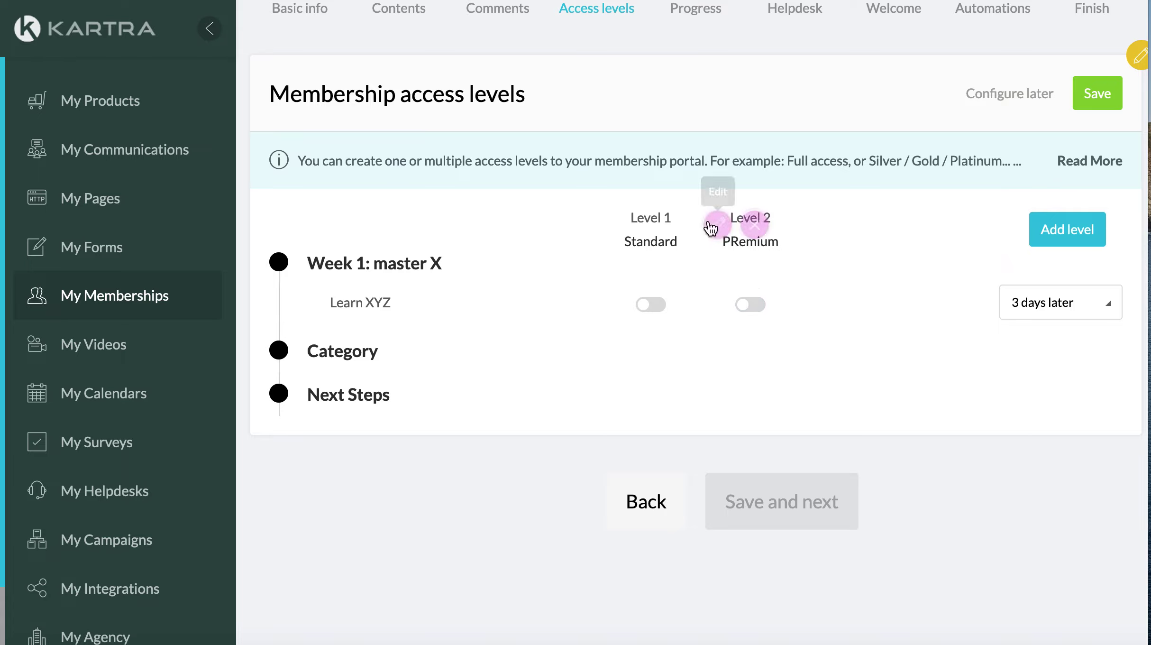
left_click(754, 227)
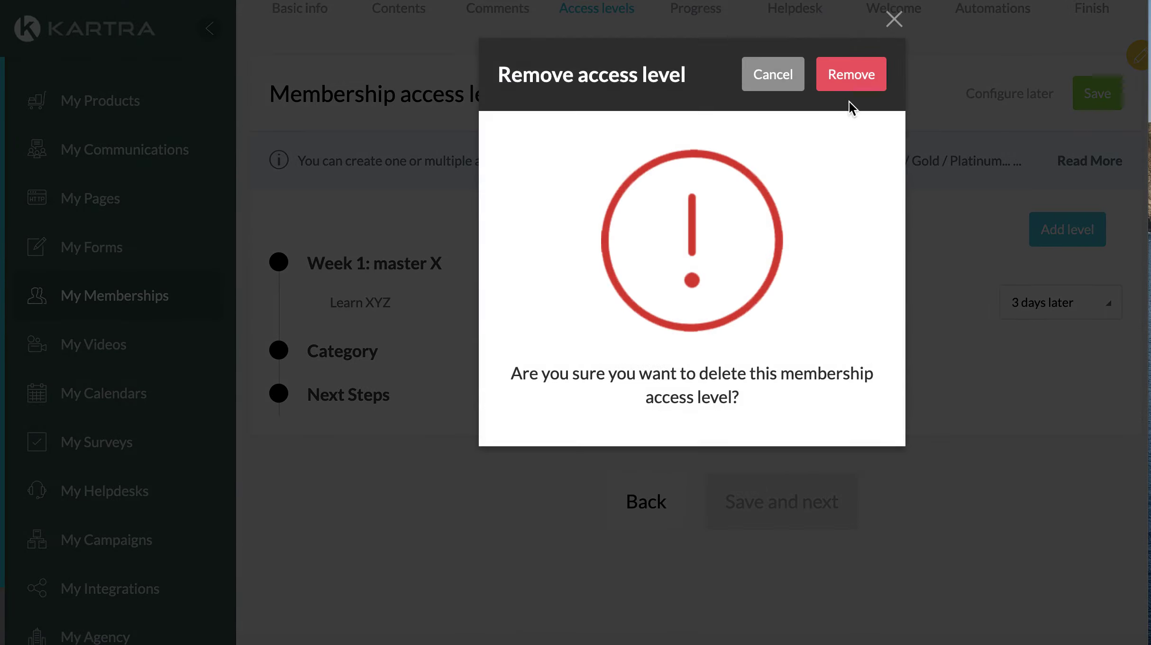
left_click(857, 81)
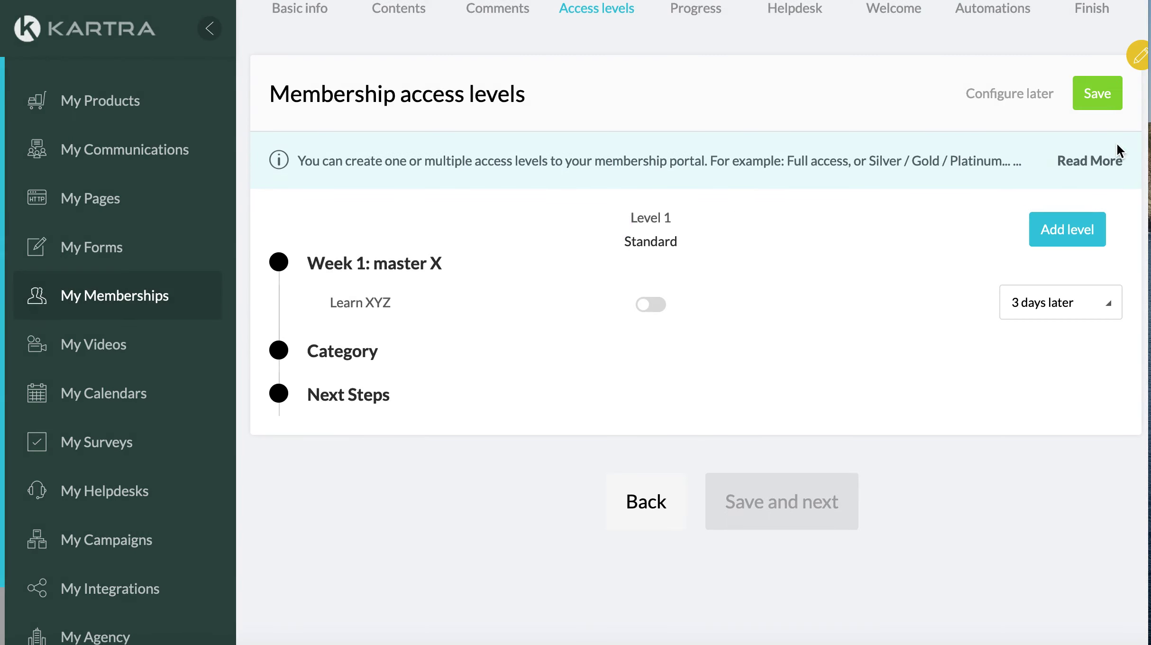
Save the access levels and the locked-post setting that hides locked posts from the navigation bar, and continue to the Progress stage
left_click(1097, 95)
scroll(695, 266, "down", 7)
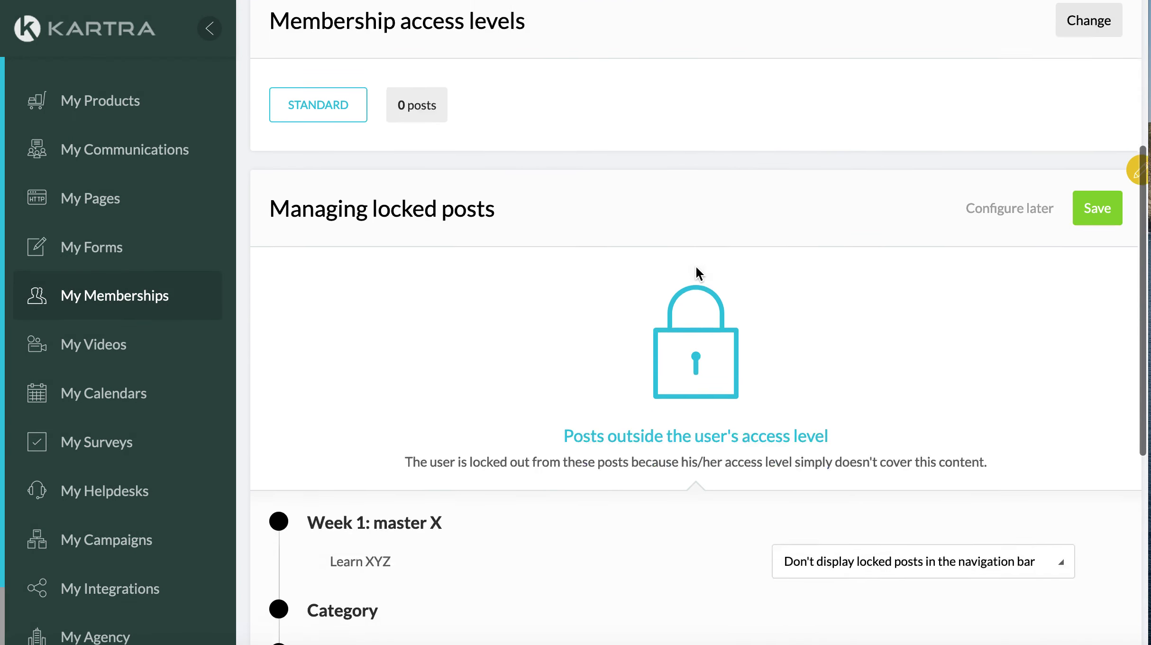
scroll(695, 270, "up", 3)
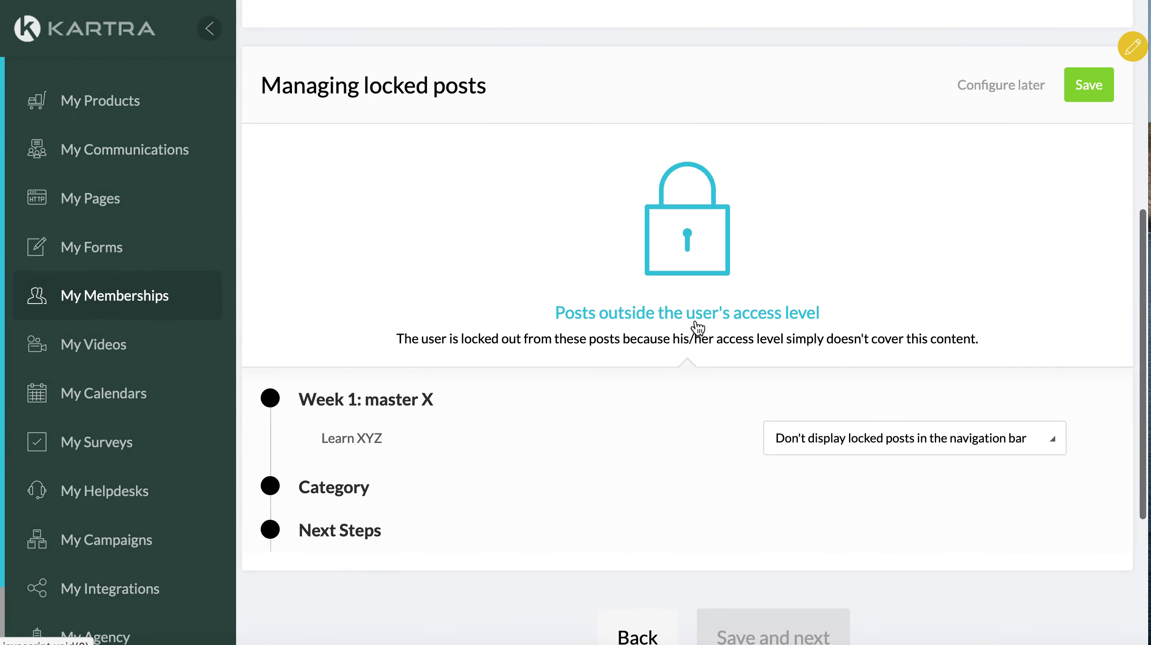
left_click(1088, 90)
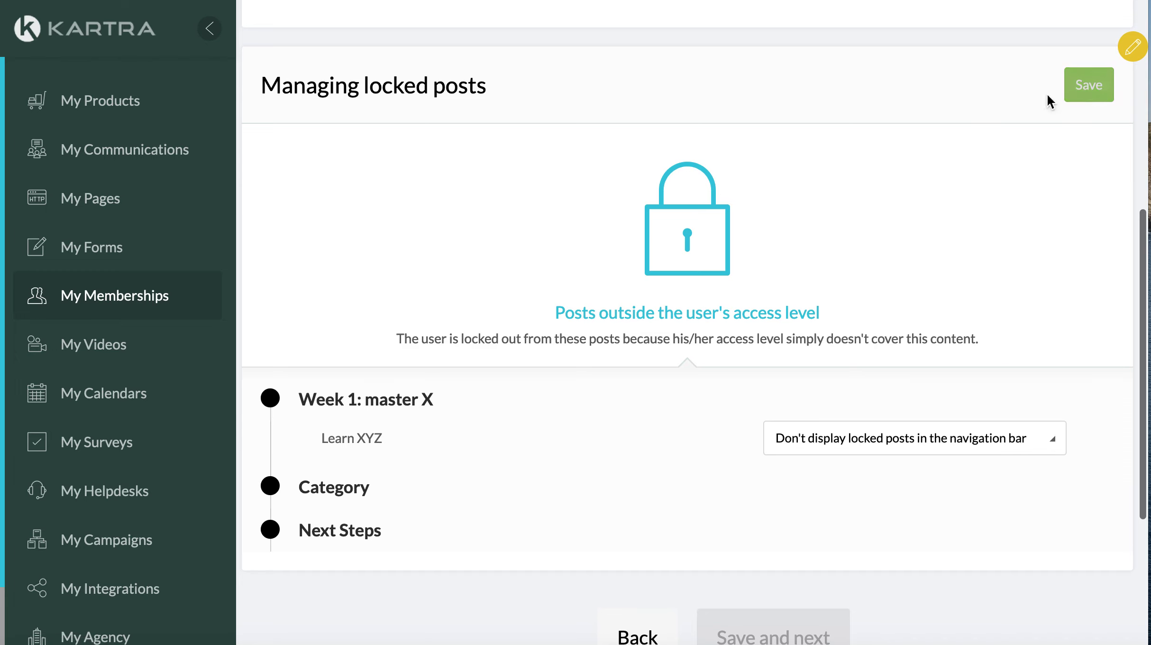
scroll(657, 185, "up", 3)
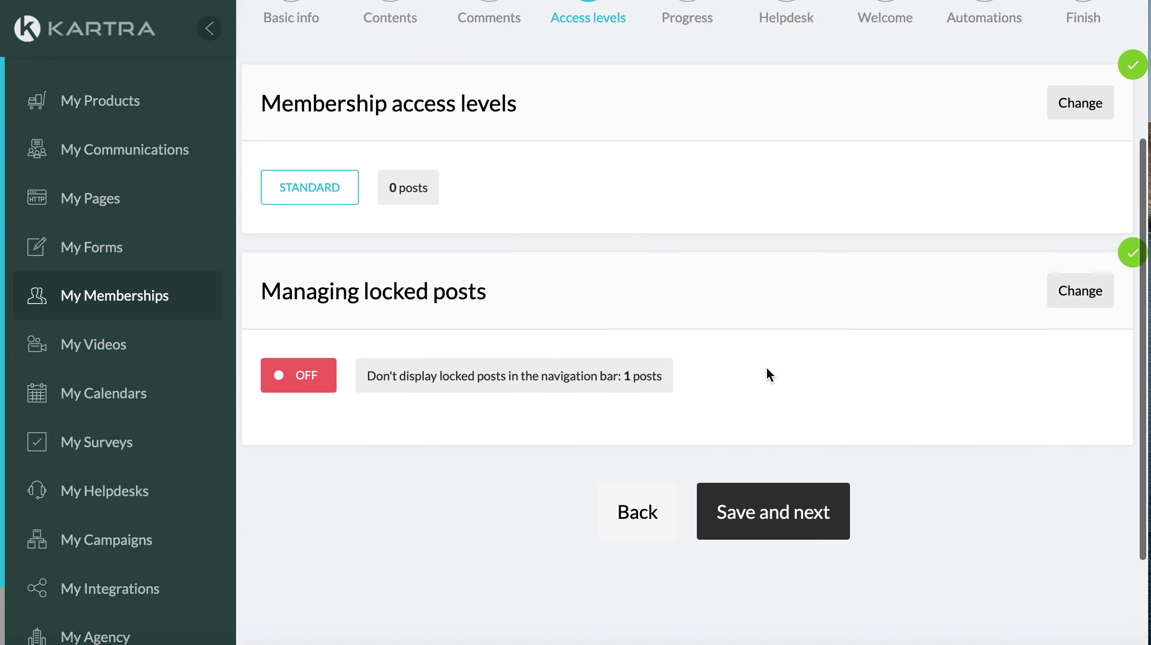
left_click(783, 521)
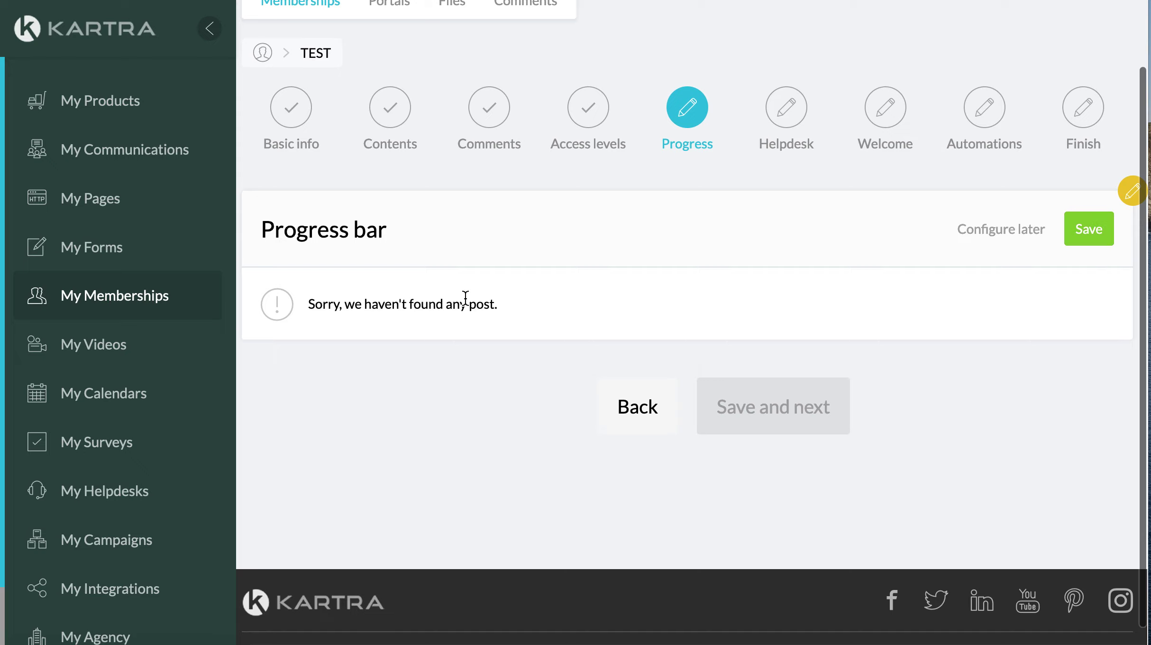
Save the progress bar settings without displaying a progress bar, and continue to the Helpdesk stage
left_click(1087, 233)
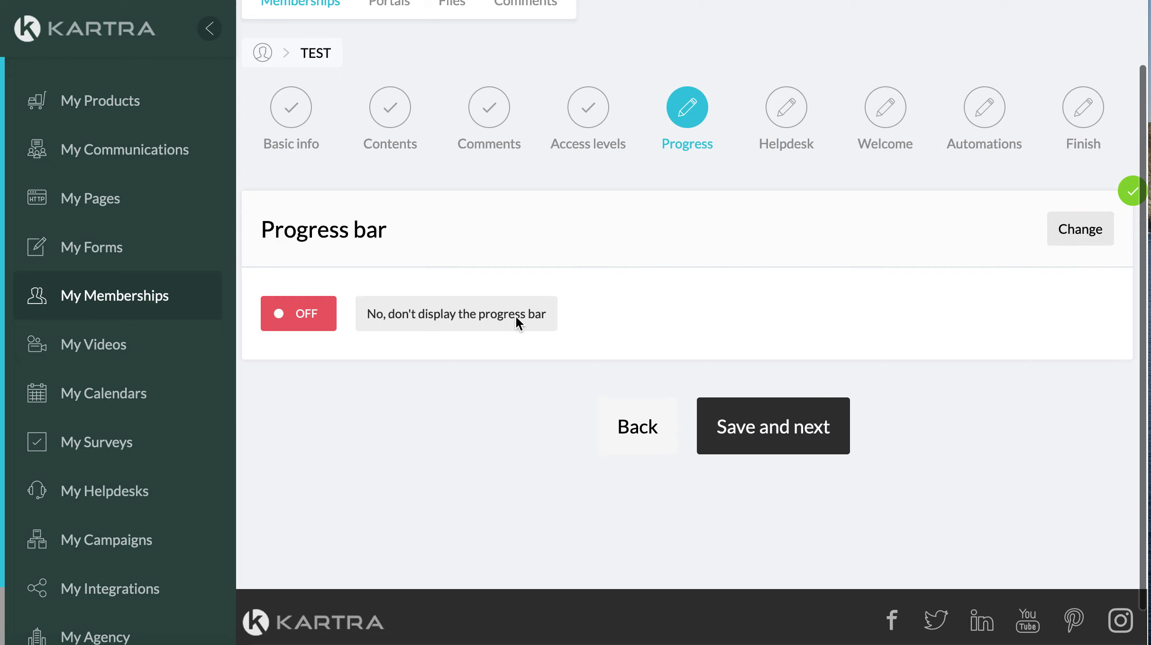
left_click(1105, 228)
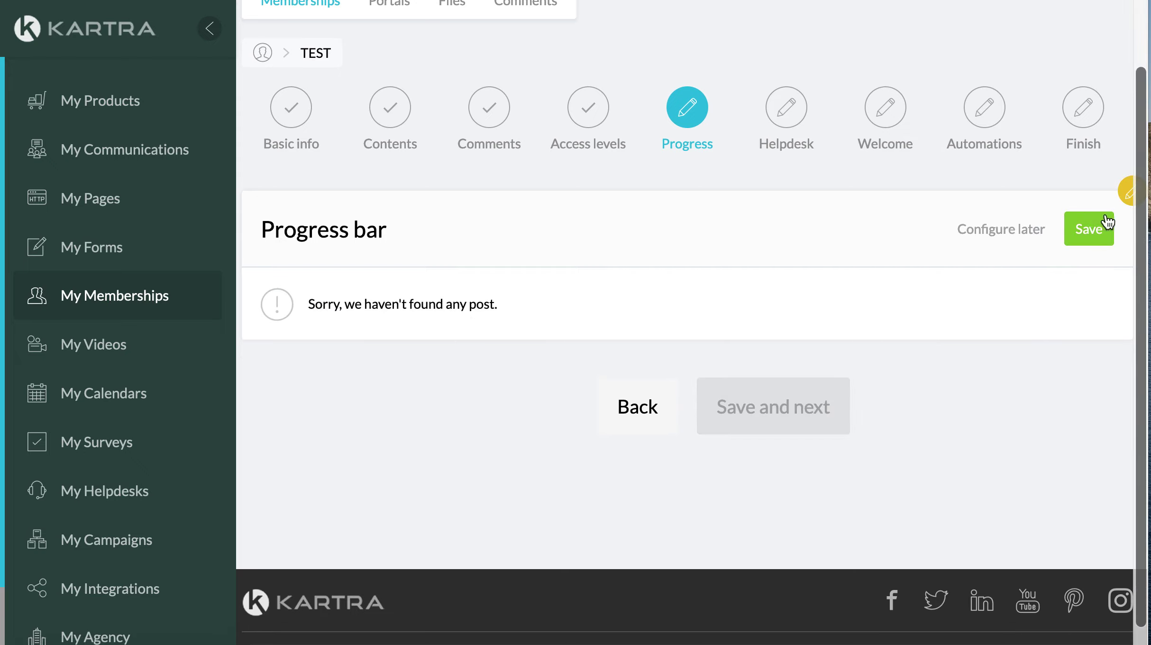
left_click(1106, 222)
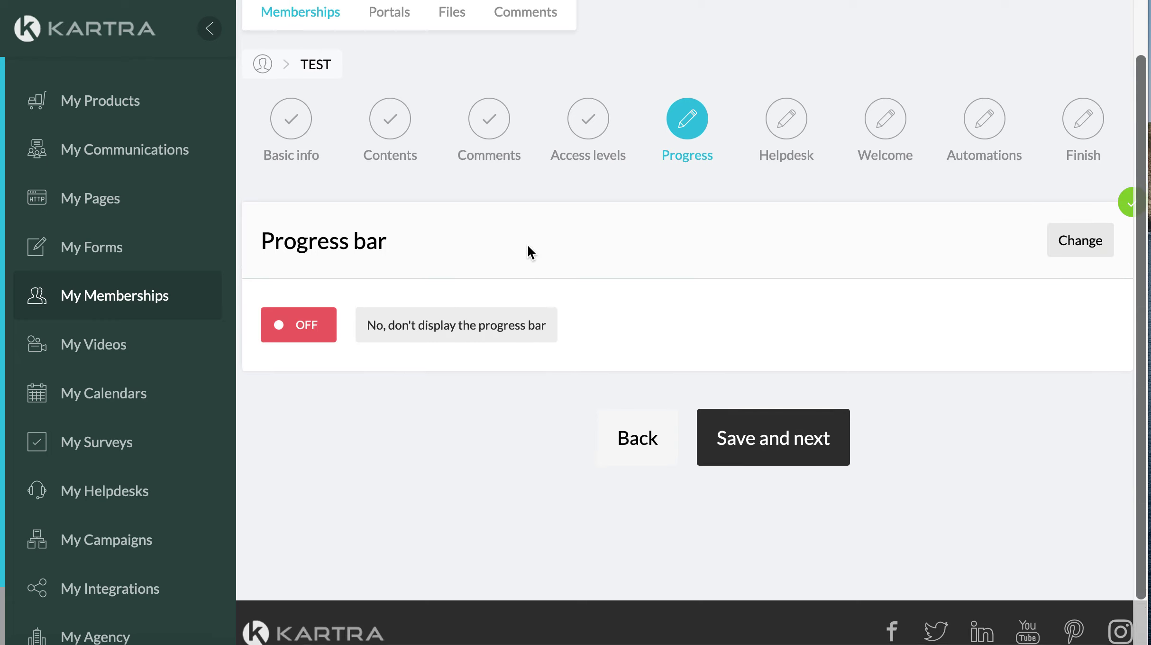
scroll(488, 410, "down", 1)
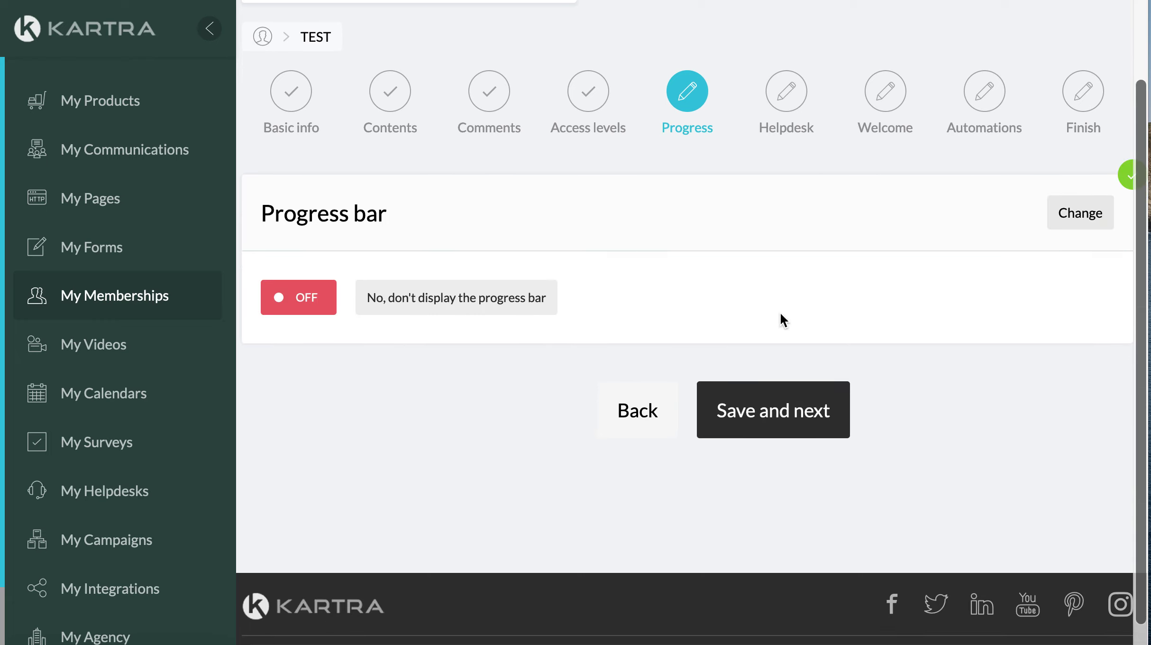
left_click(816, 410)
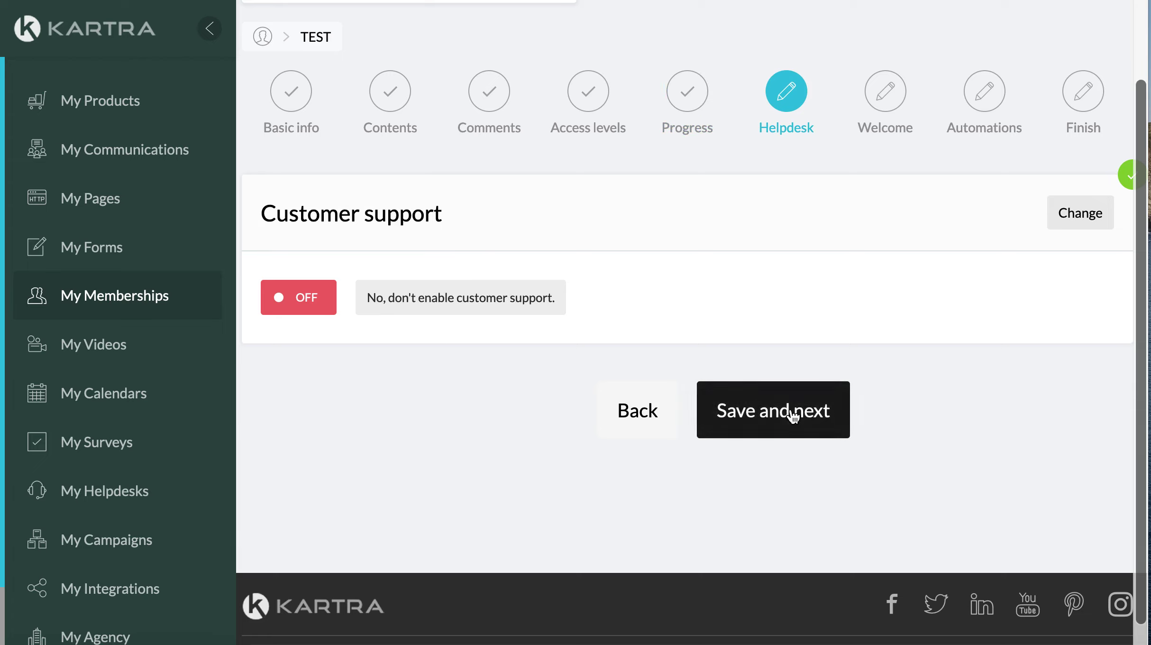
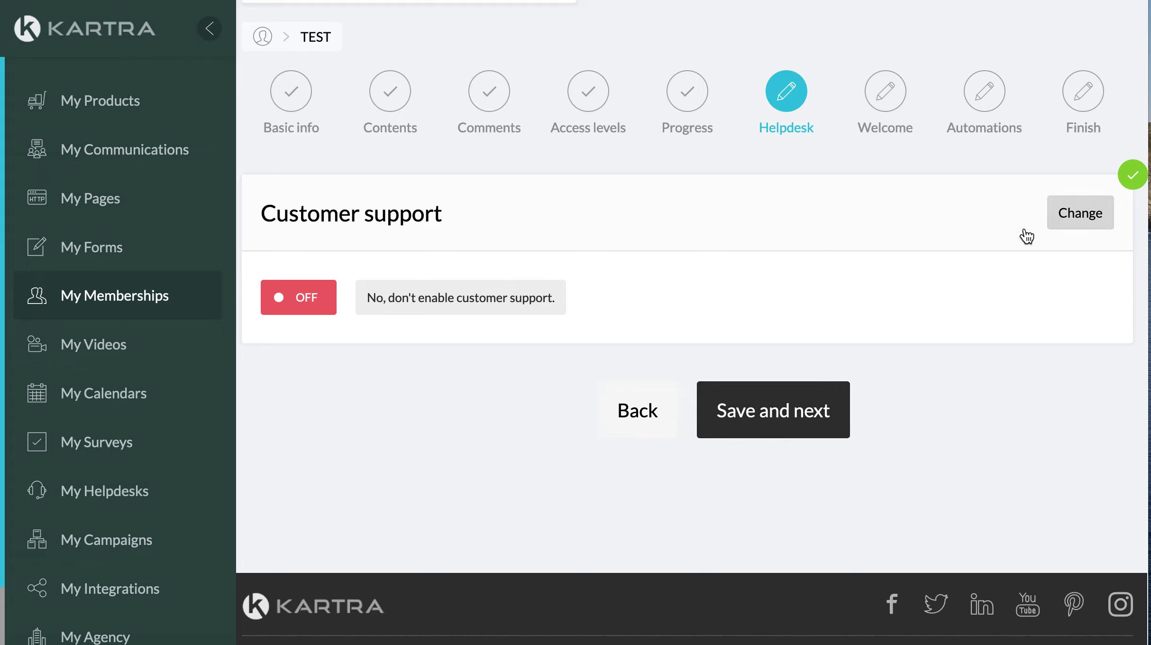
Try the Kartra Helpdesk option for customer support and switch back to No support
left_click(1080, 214)
left_click(577, 423)
scroll(507, 363, "down", 2)
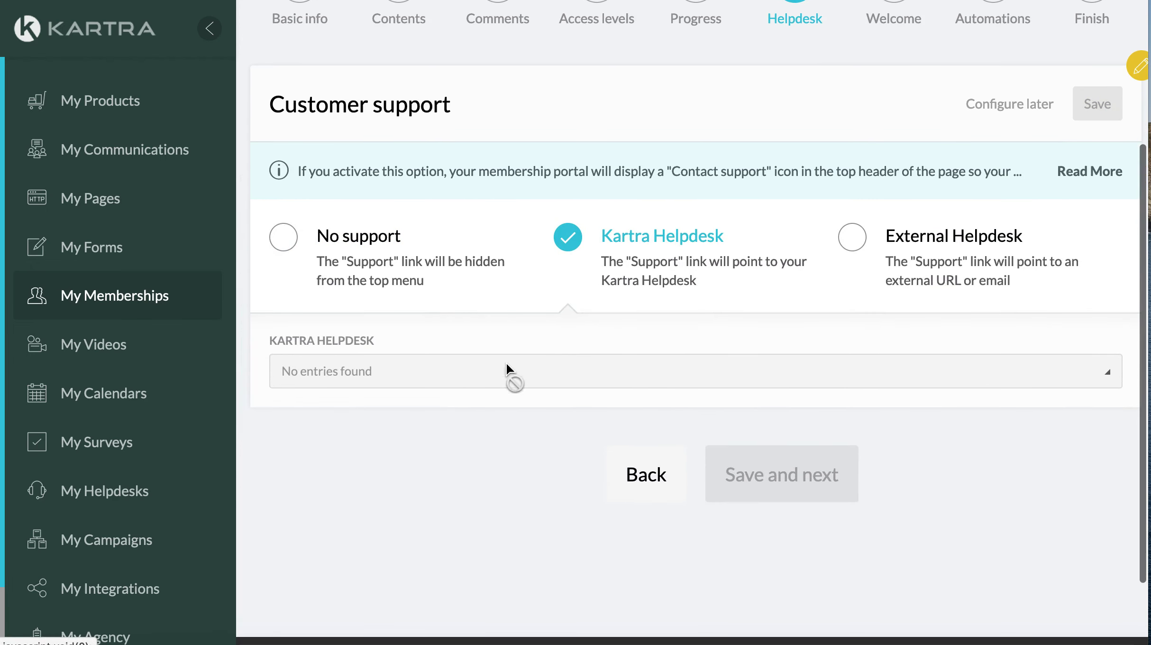
scroll(448, 374, "up", 1)
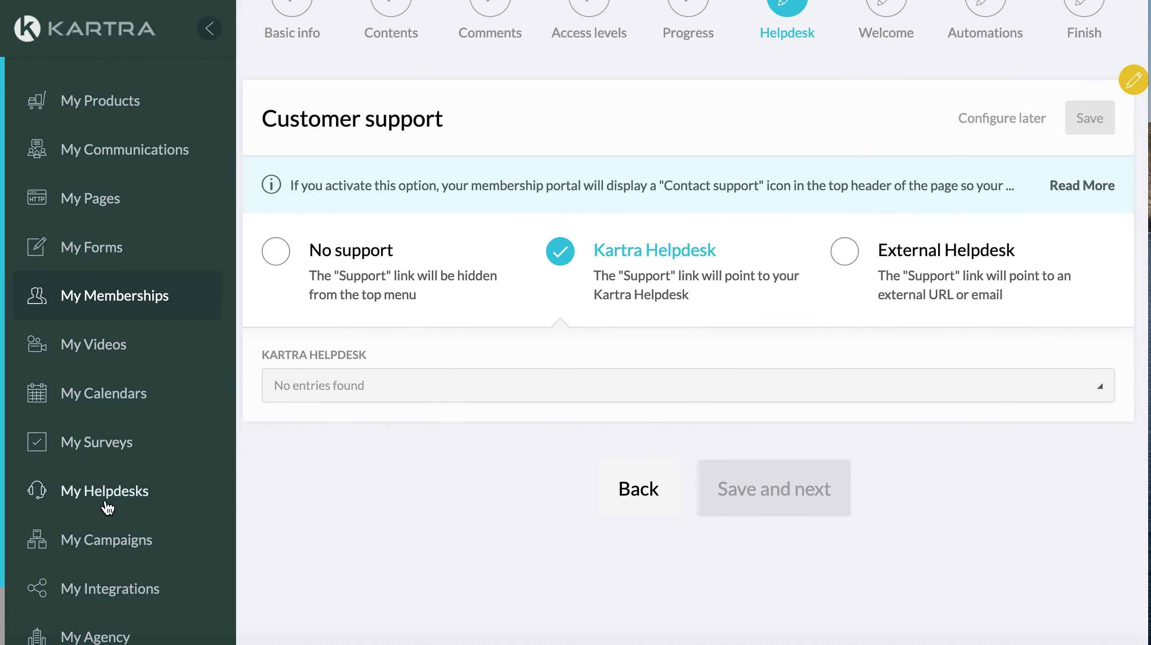
left_click(358, 274)
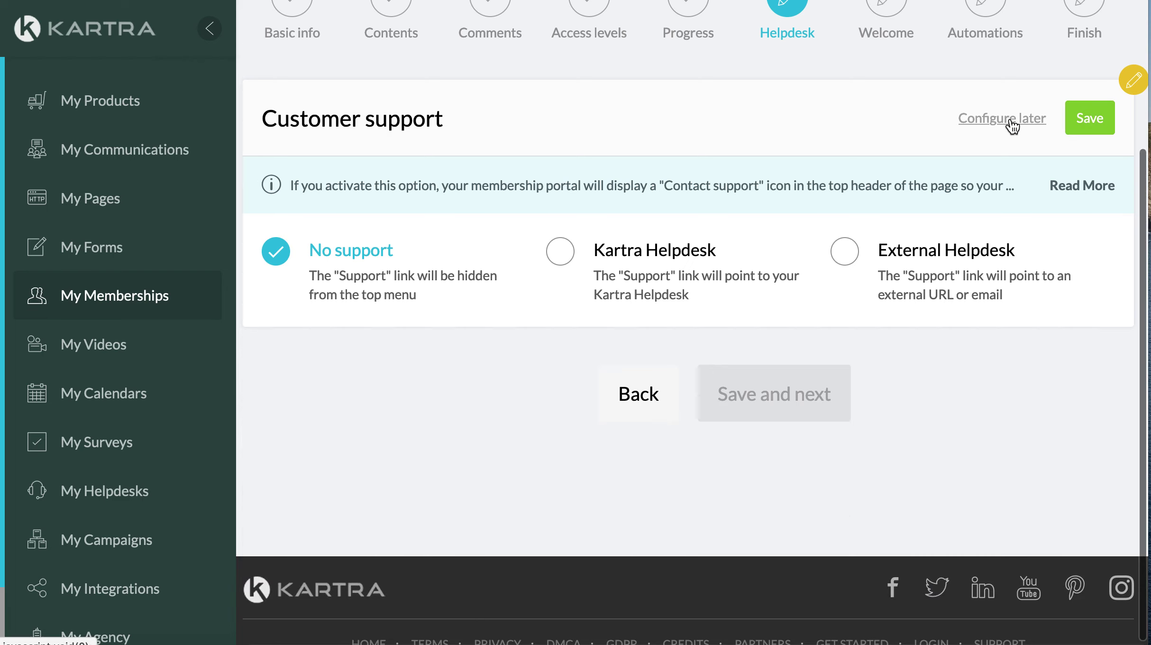
Save customer support with the No support option and continue to the Welcome stage
left_click(1012, 125)
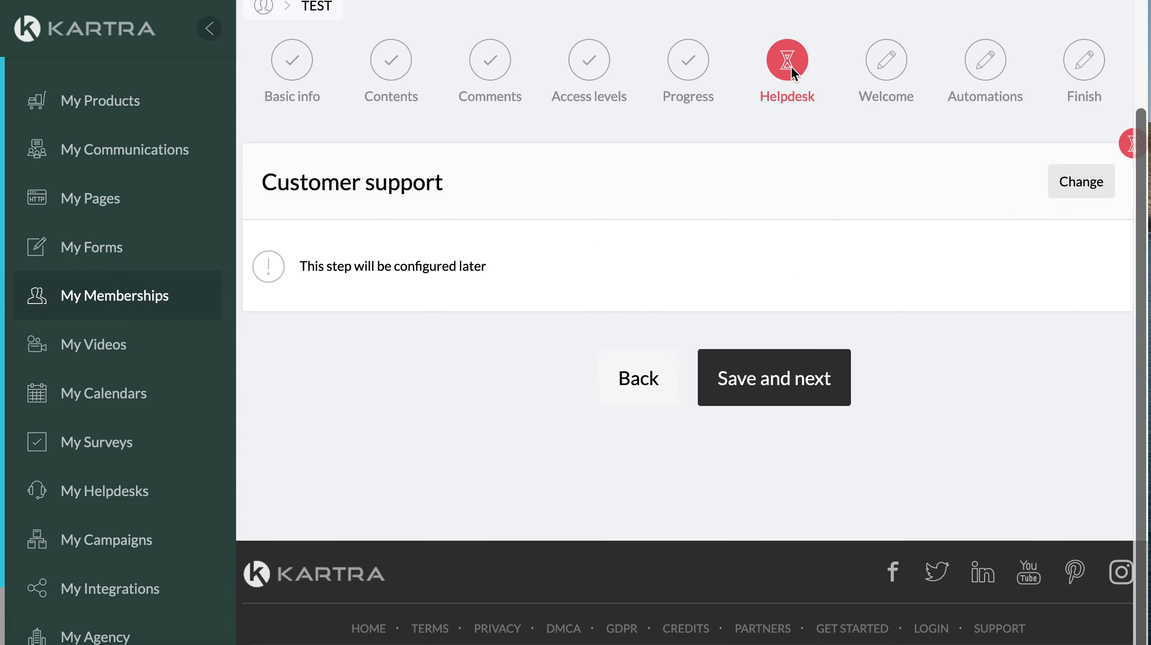
left_click(1078, 188)
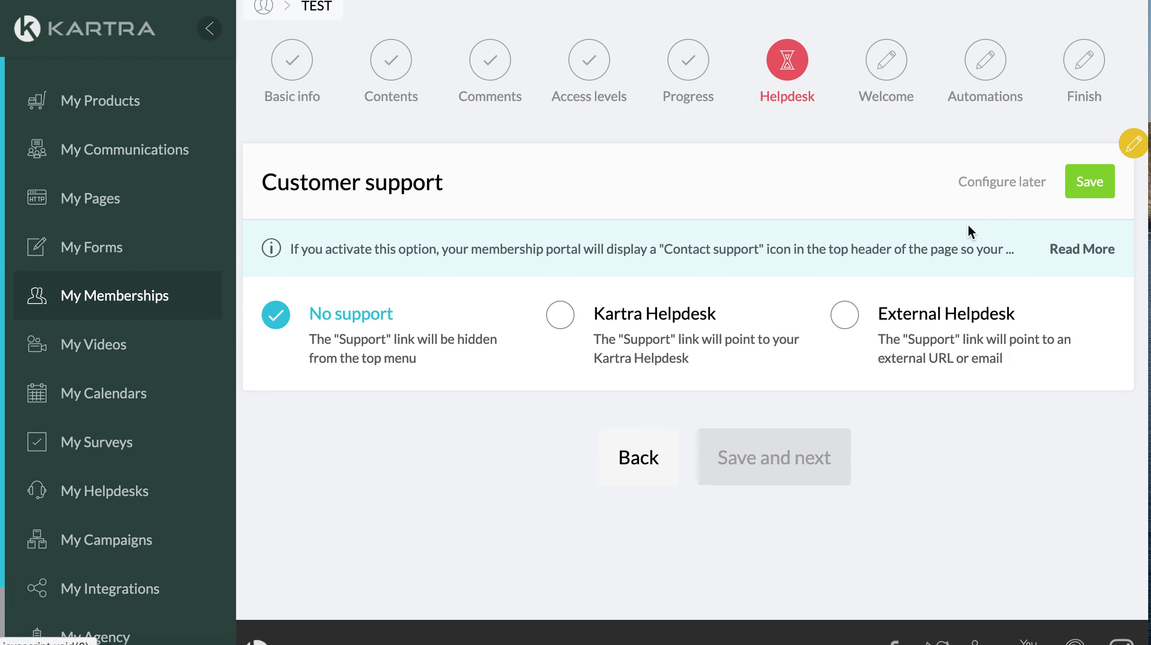
left_click(1085, 183)
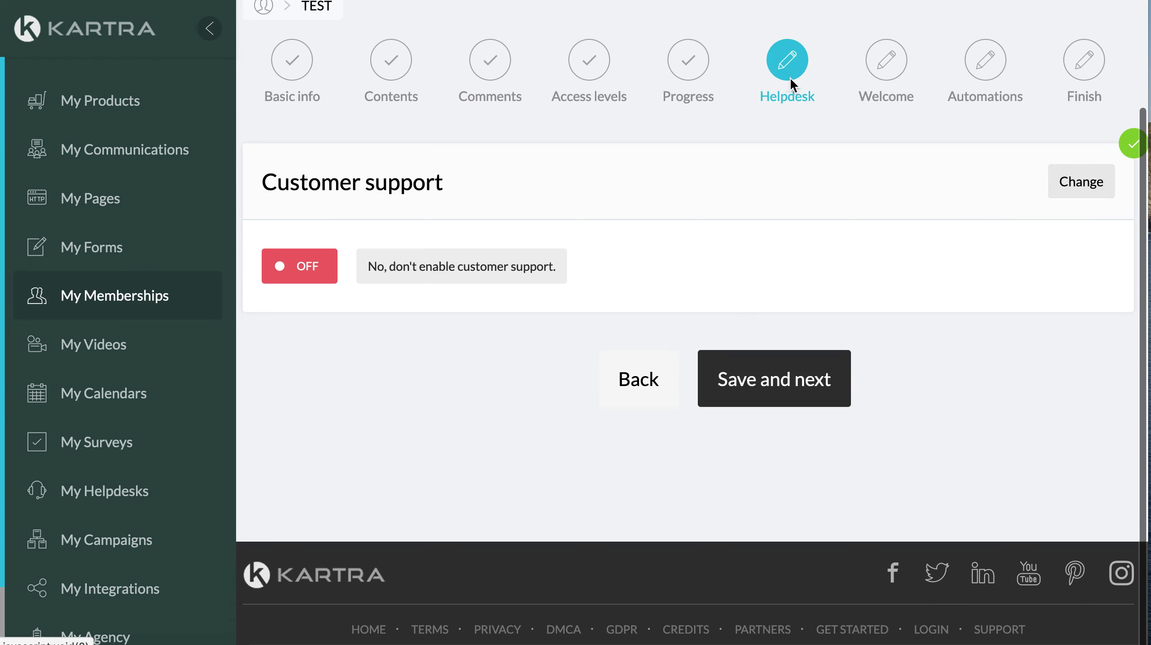
left_click(773, 391)
Save the welcome email settings with sending enabled through the KartraMail gateway and the existing sender details
scroll(818, 280, "down", 2)
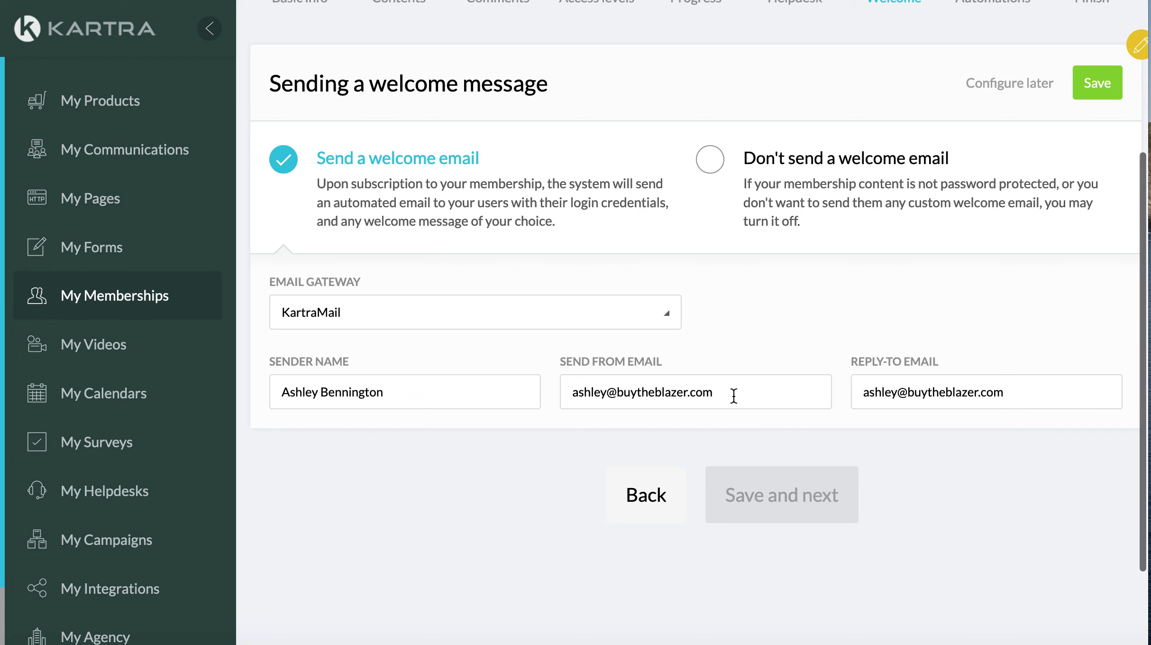
left_click_drag(733, 393, 552, 396)
scroll(801, 393, "up", 1)
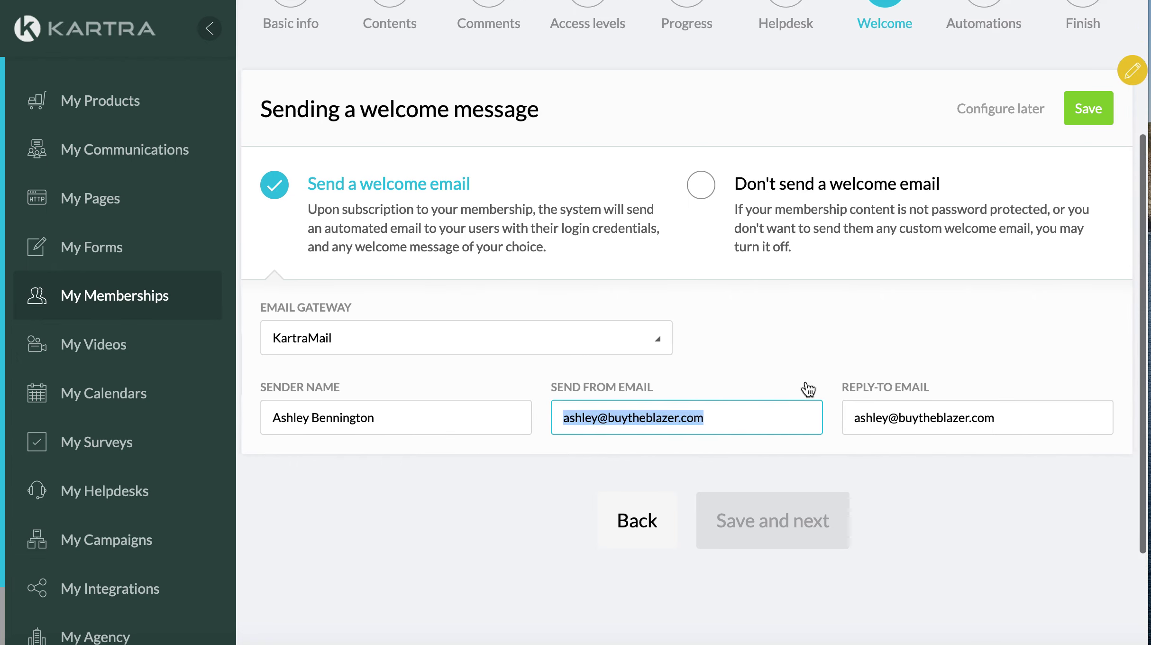
left_click(1090, 111)
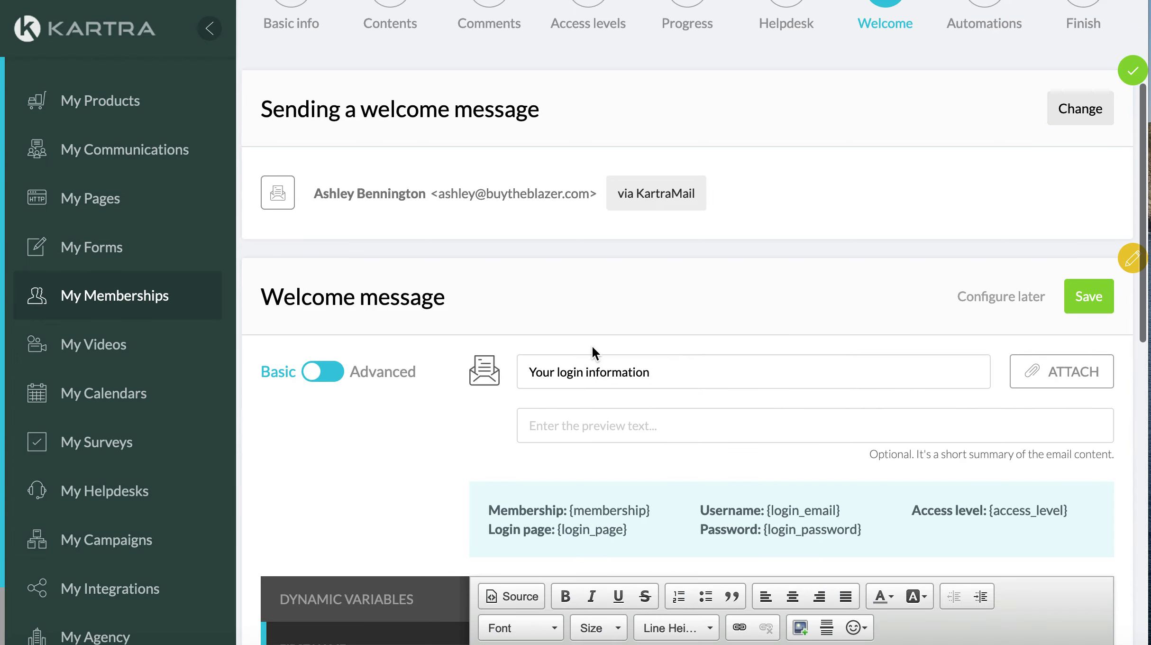
Replace the welcome email's subject with "Congrats,"
scroll(591, 343, "down", 10)
scroll(758, 437, "up", 5)
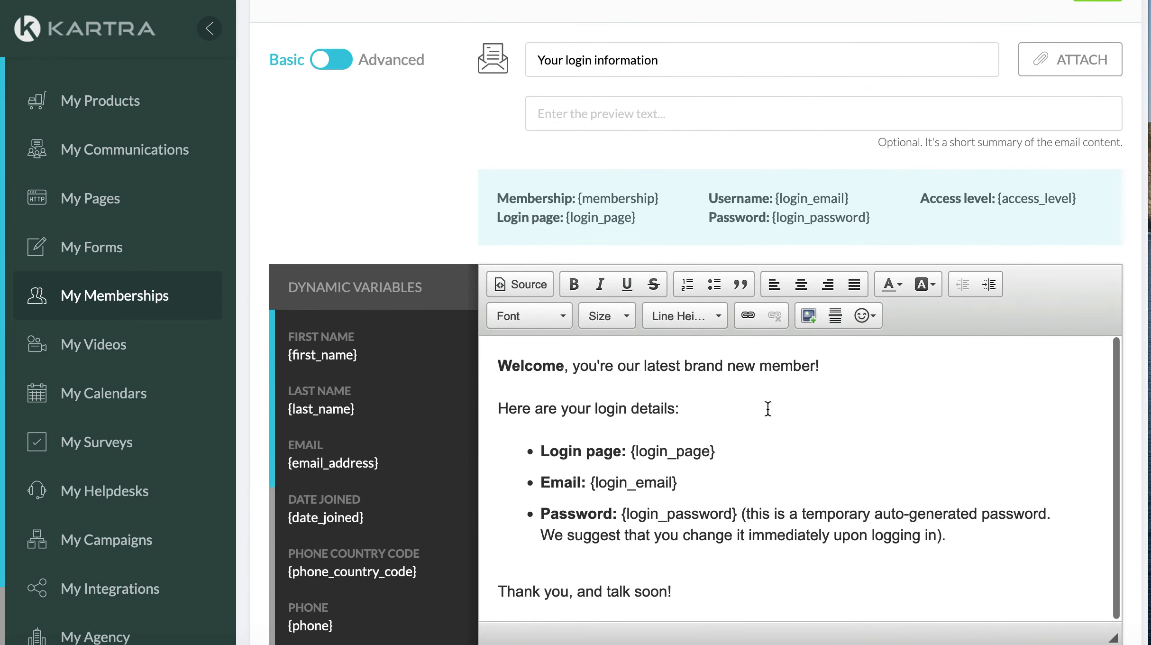
scroll(685, 187, "up", 5)
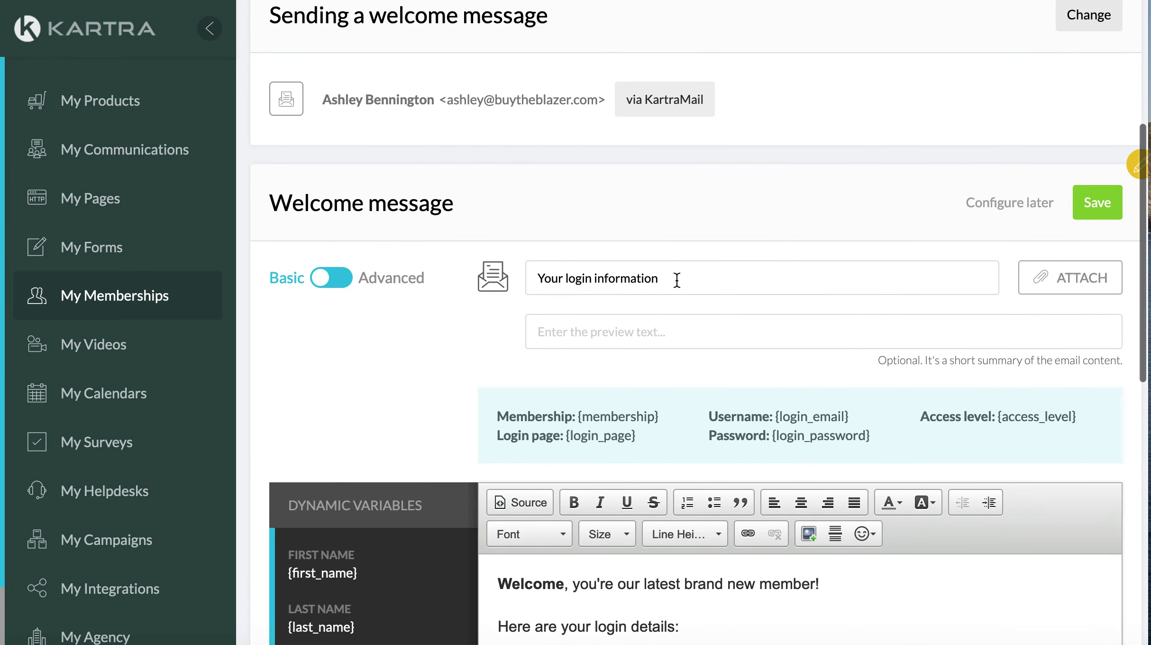
left_click_drag(676, 280, 443, 283)
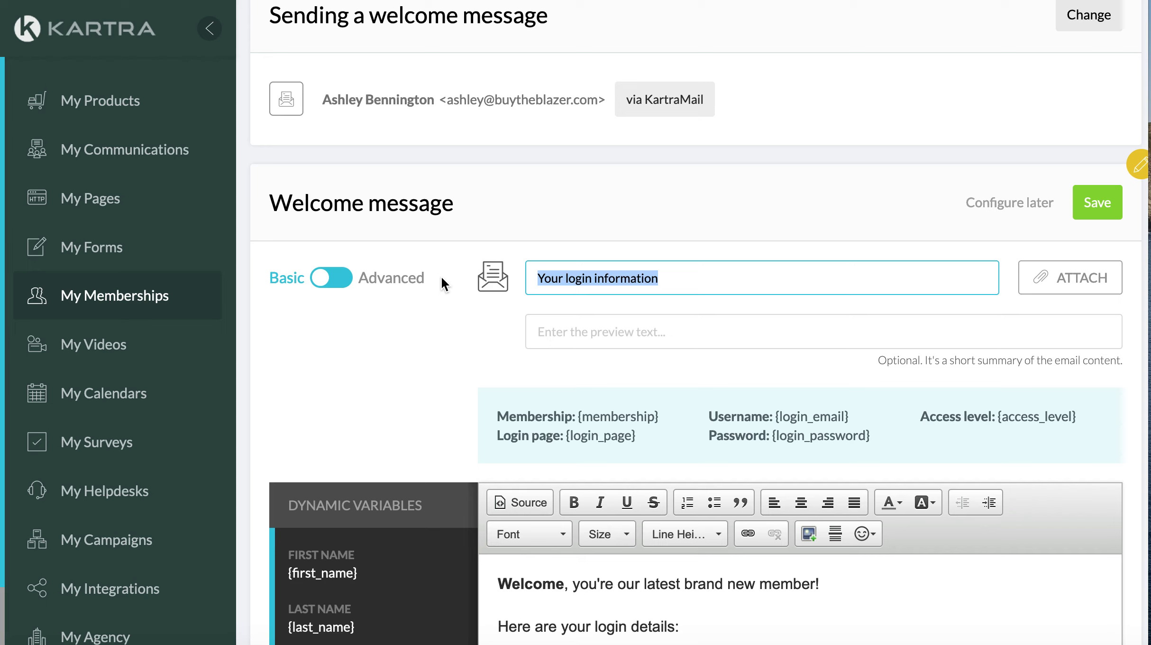
left_click(691, 286)
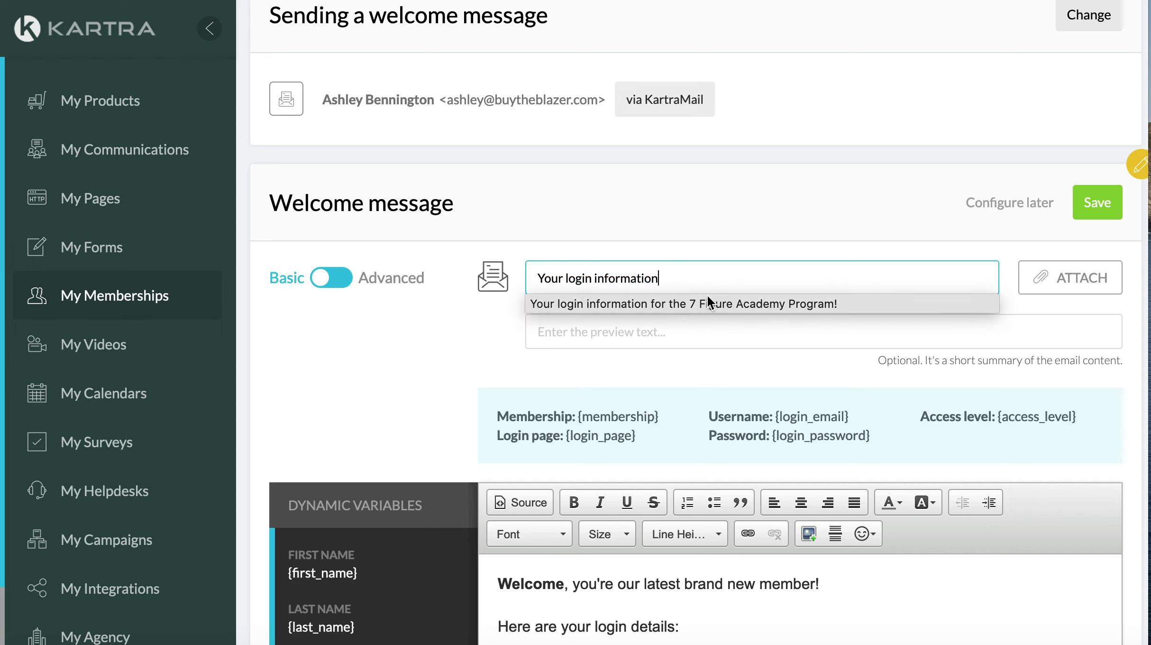
left_click(700, 277)
left_click_drag(700, 276, 475, 279)
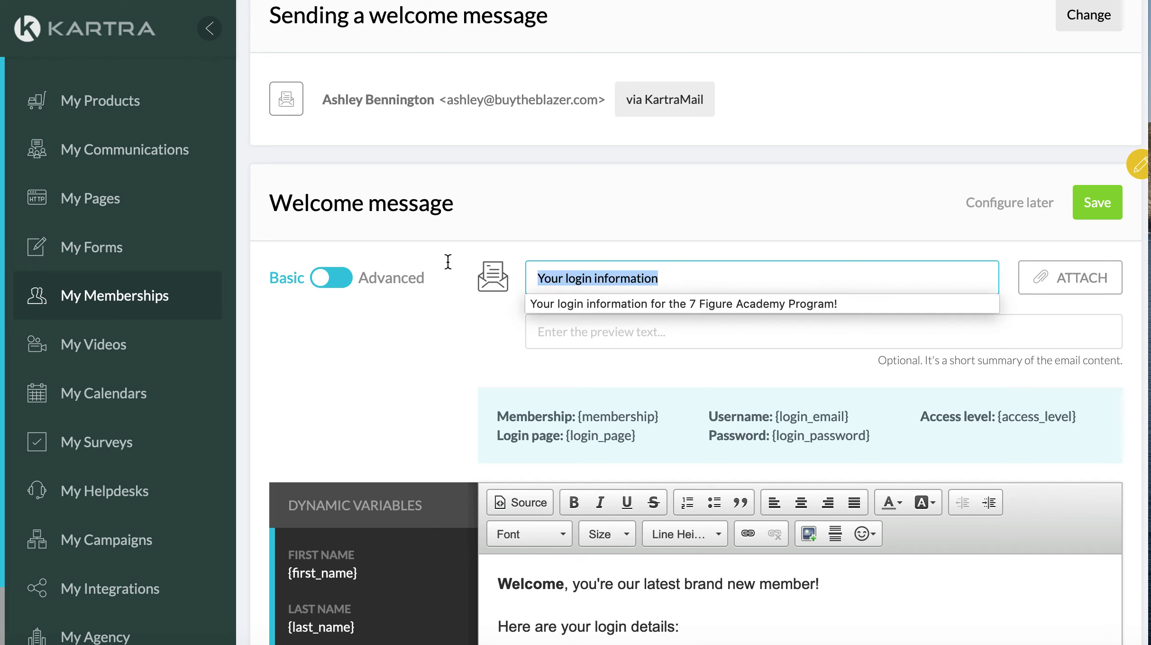
type("Congrats,")
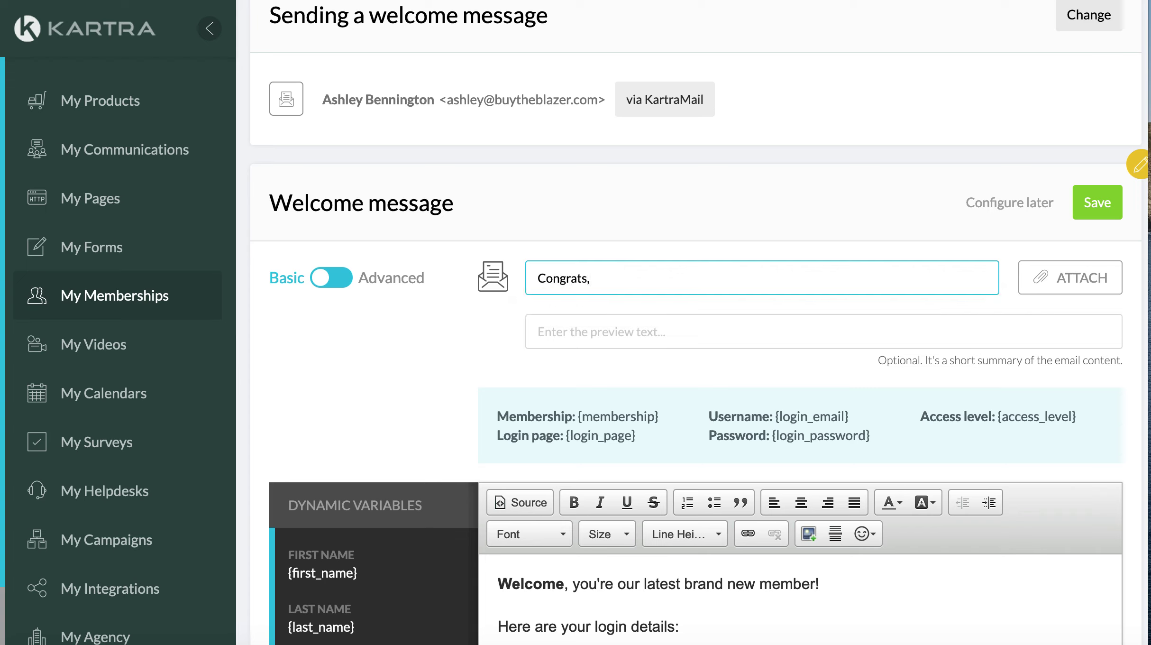
Add the {first_name} variable to the welcome email's subject, followed by "here is access to your member portal!"
left_click_drag(357, 572, 286, 572)
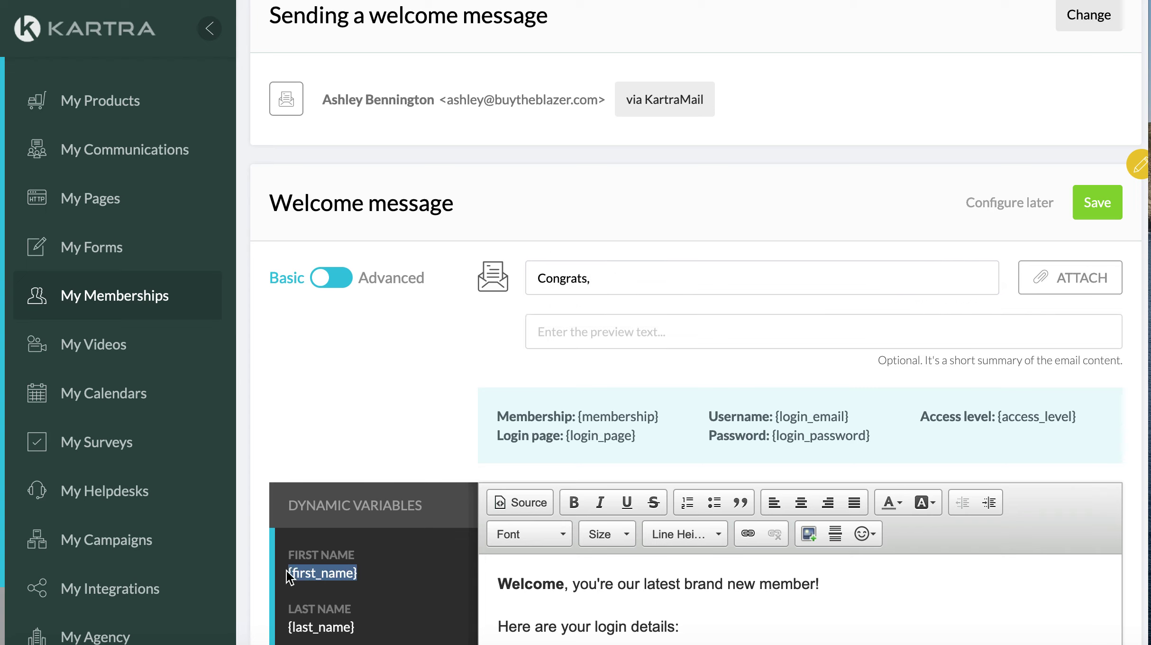
key("ctrl+c")
left_click(642, 277)
key("ctrl+v")
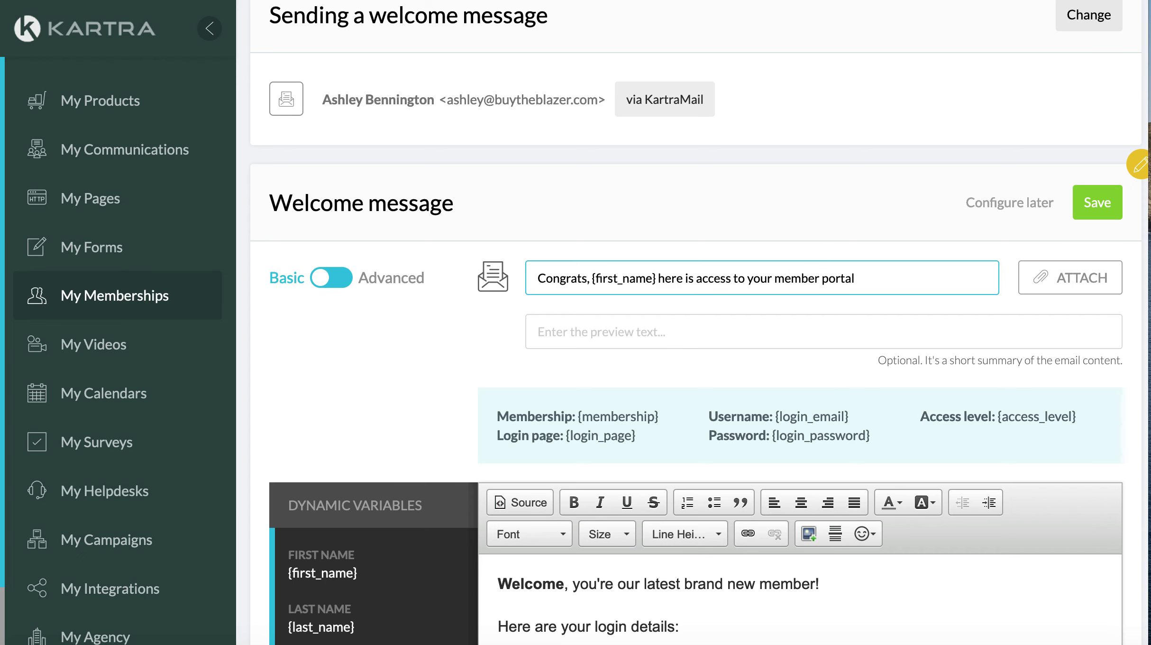
type("!")
scroll(788, 208, "down", 3)
scroll(728, 220, "down", 1)
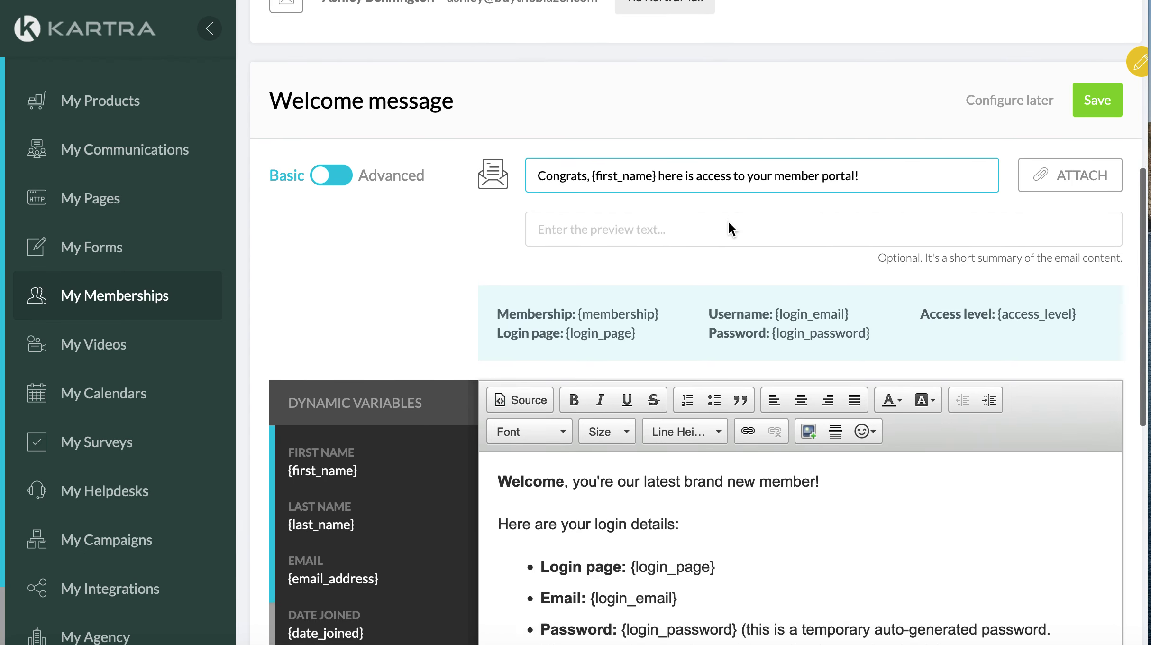
Review the welcome email's body with its login page, email and password details
scroll(867, 182, "down", 5)
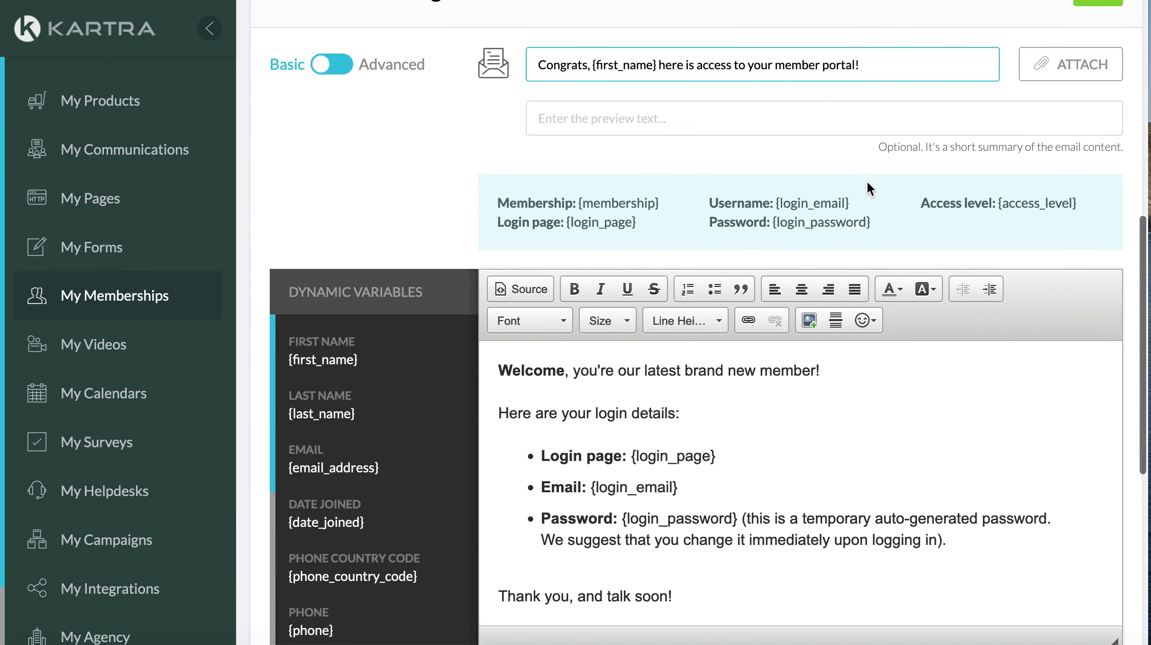
scroll(626, 457, "down", 5)
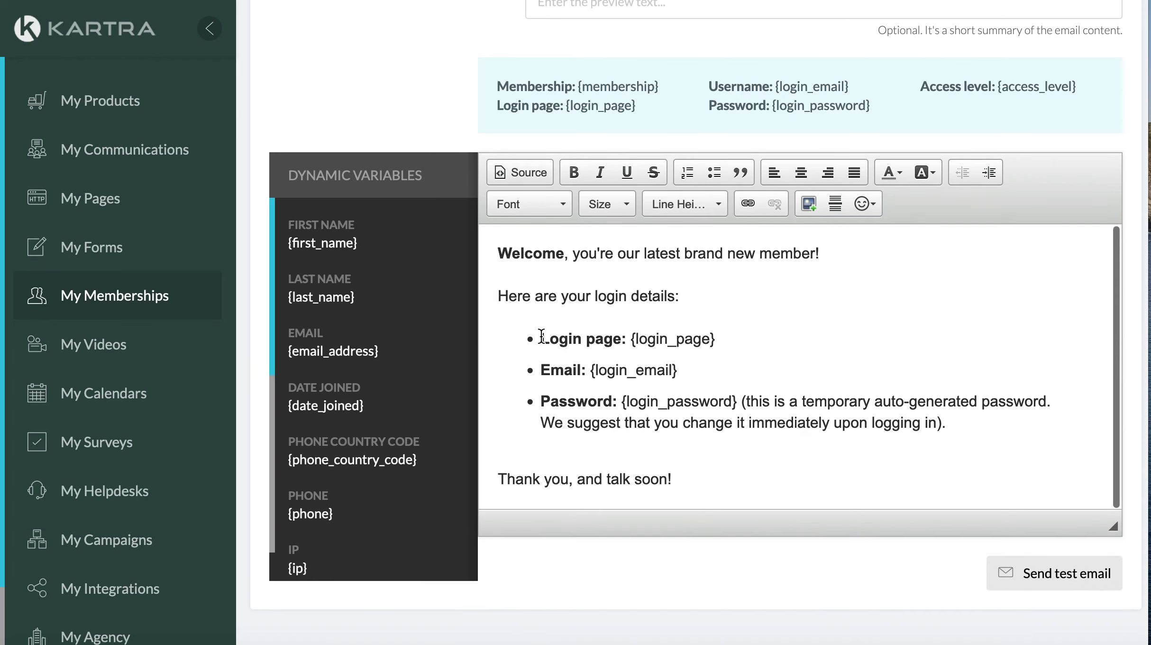
left_click_drag(541, 337, 992, 416)
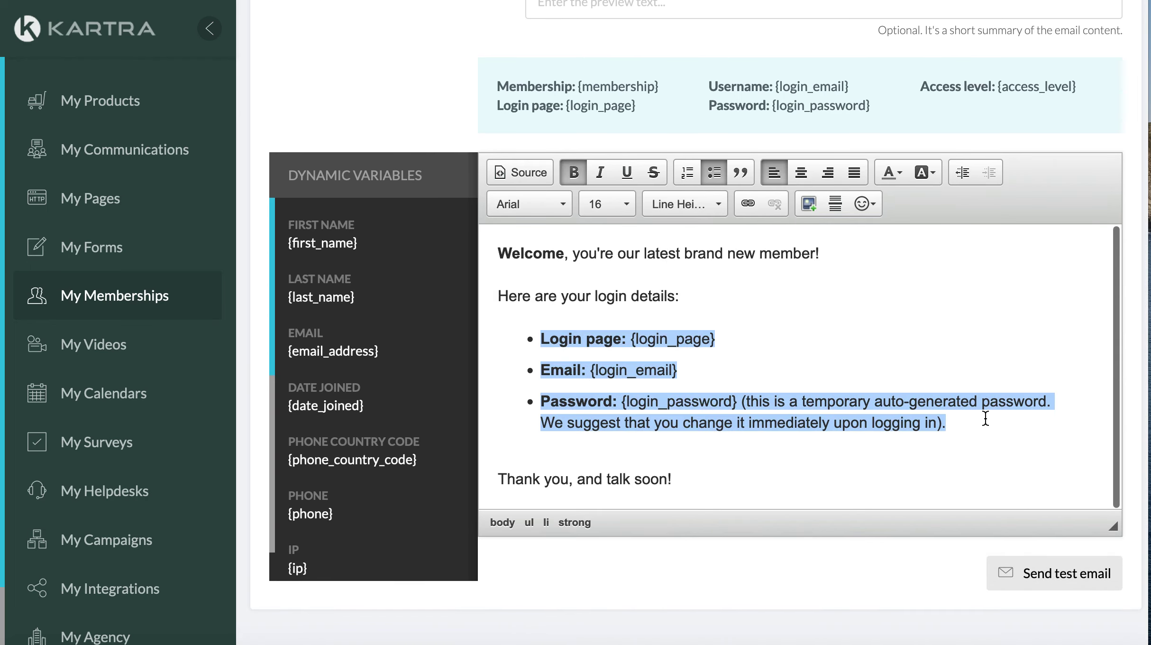
left_click(950, 419)
scroll(950, 421, "down", 1)
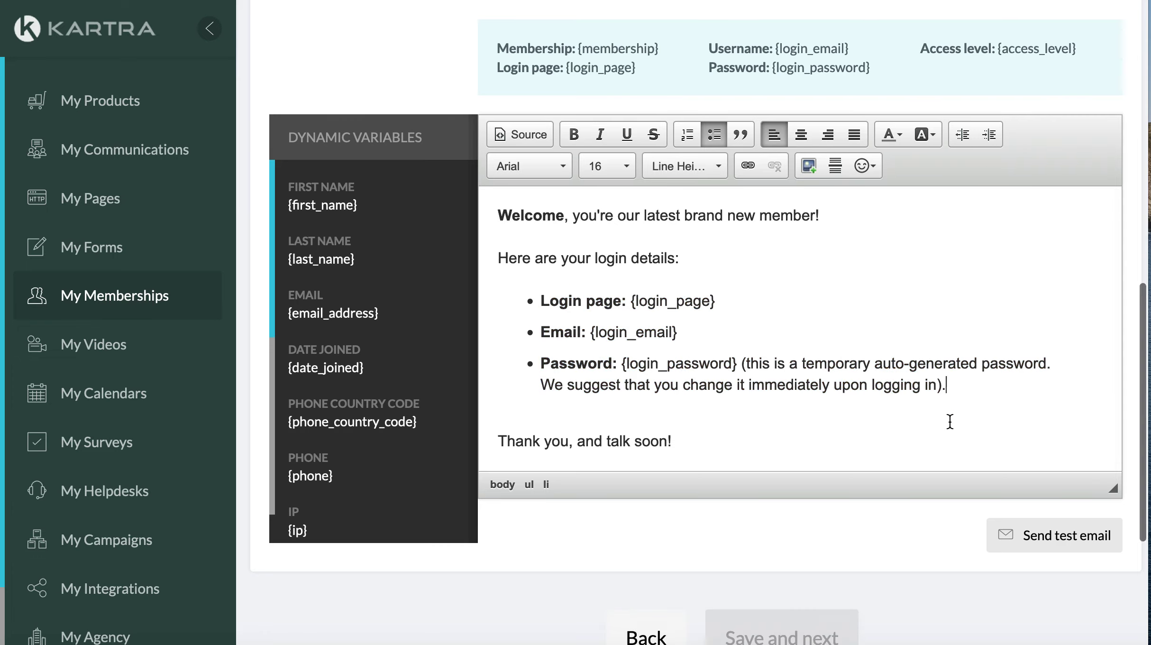
scroll(639, 415, "up", 3)
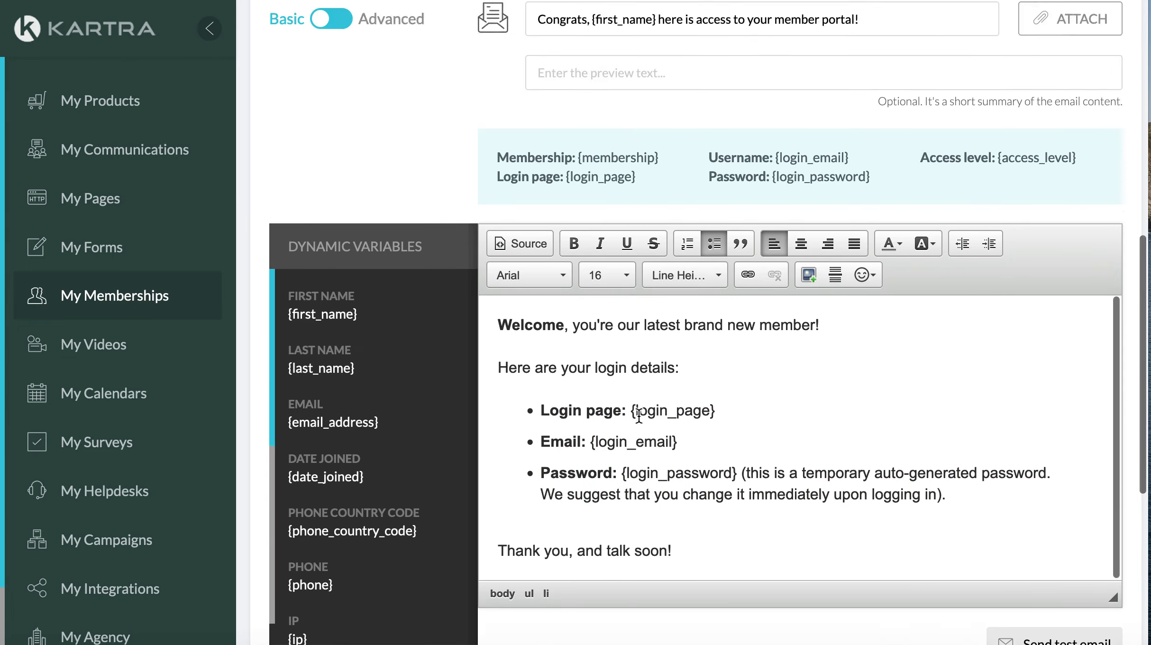
scroll(1001, 294, "up", 2)
scroll(874, 361, "down", 6)
scroll(945, 362, "down", 1)
Save the welcome message and continue to the Automations stage
scroll(988, 327, "up", 12)
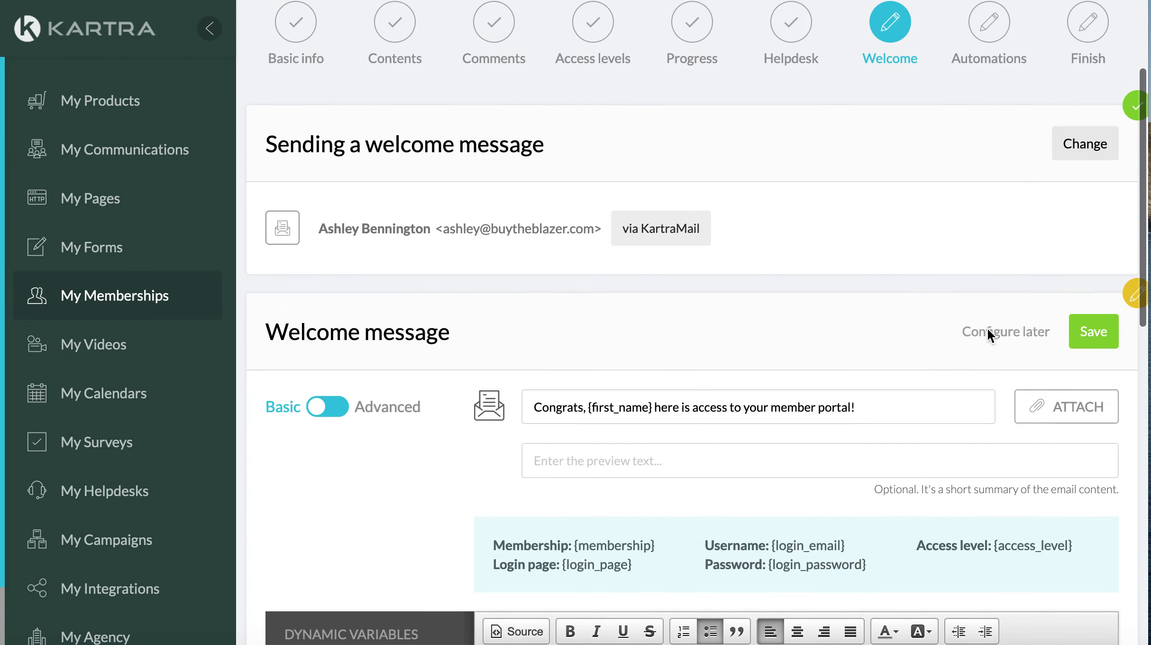
left_click(1094, 331)
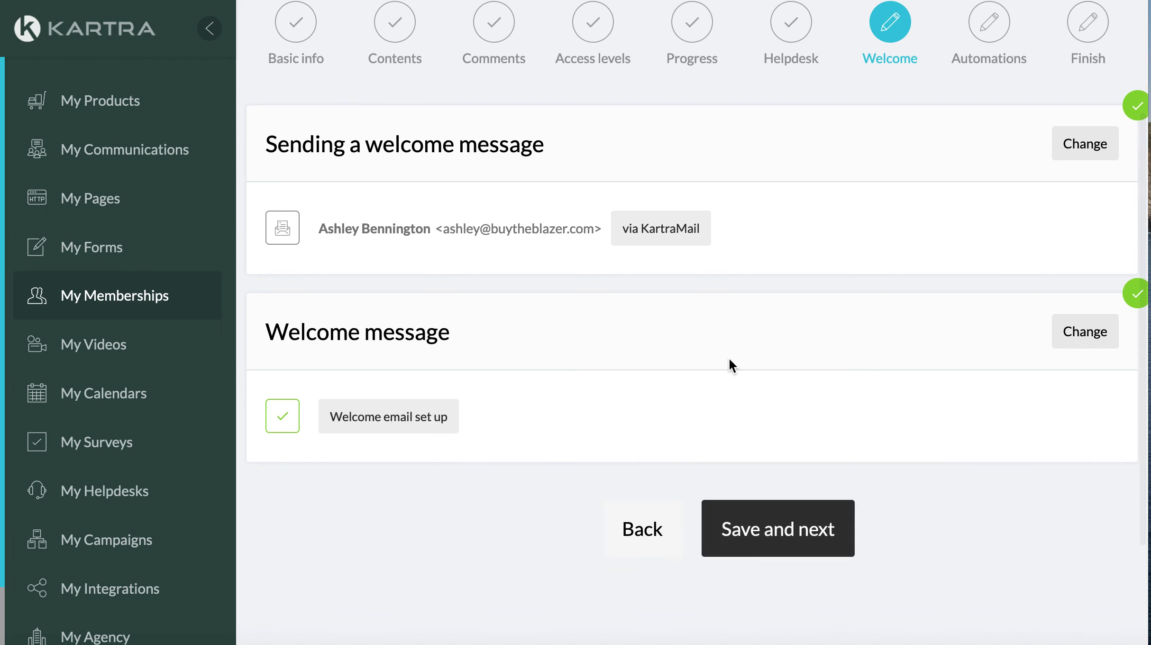
left_click(795, 508)
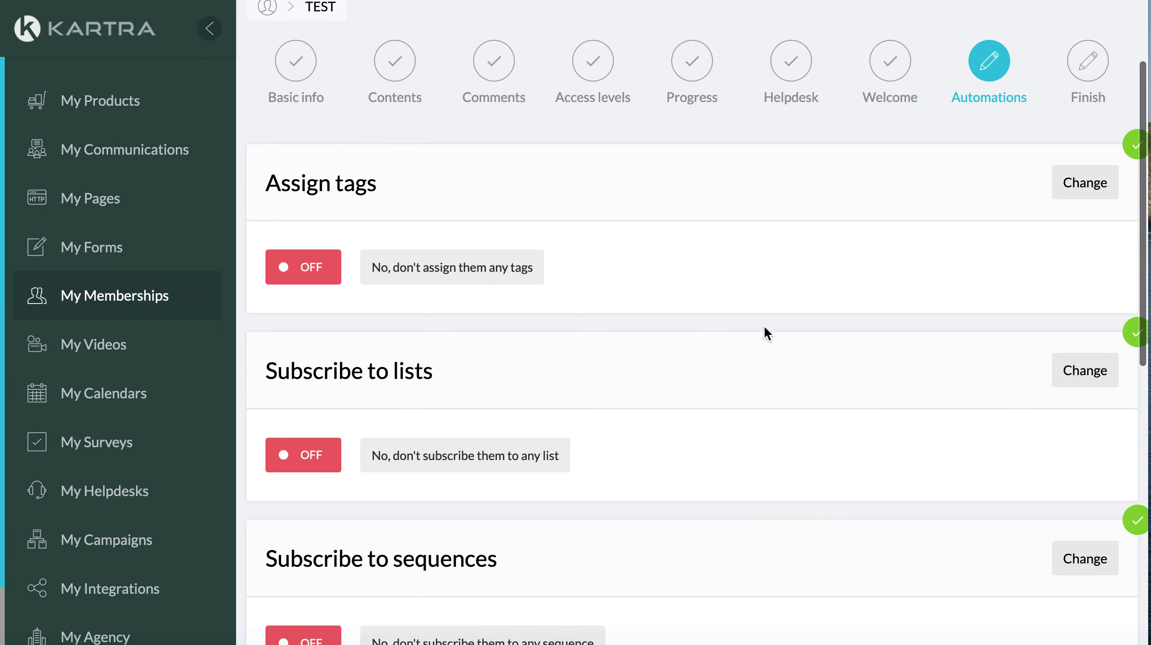
Finish the portal setup, leaving tags, list subscriptions, sequence subscriptions and advanced automations off
scroll(740, 266, "down", 7)
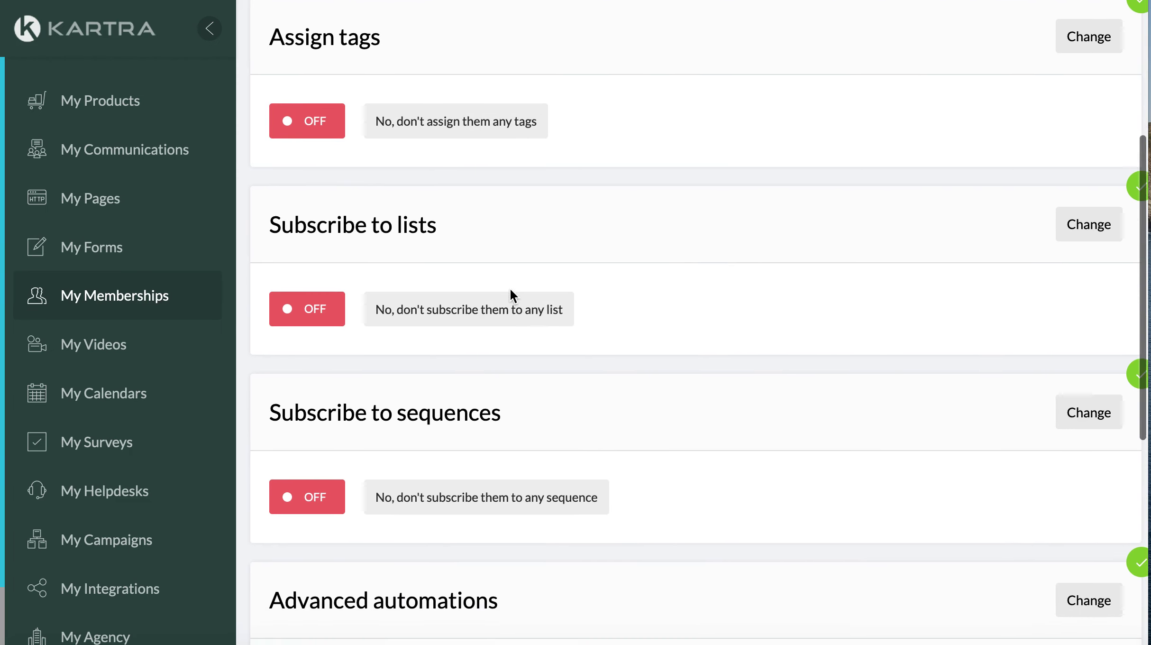
scroll(488, 360, "down", 2)
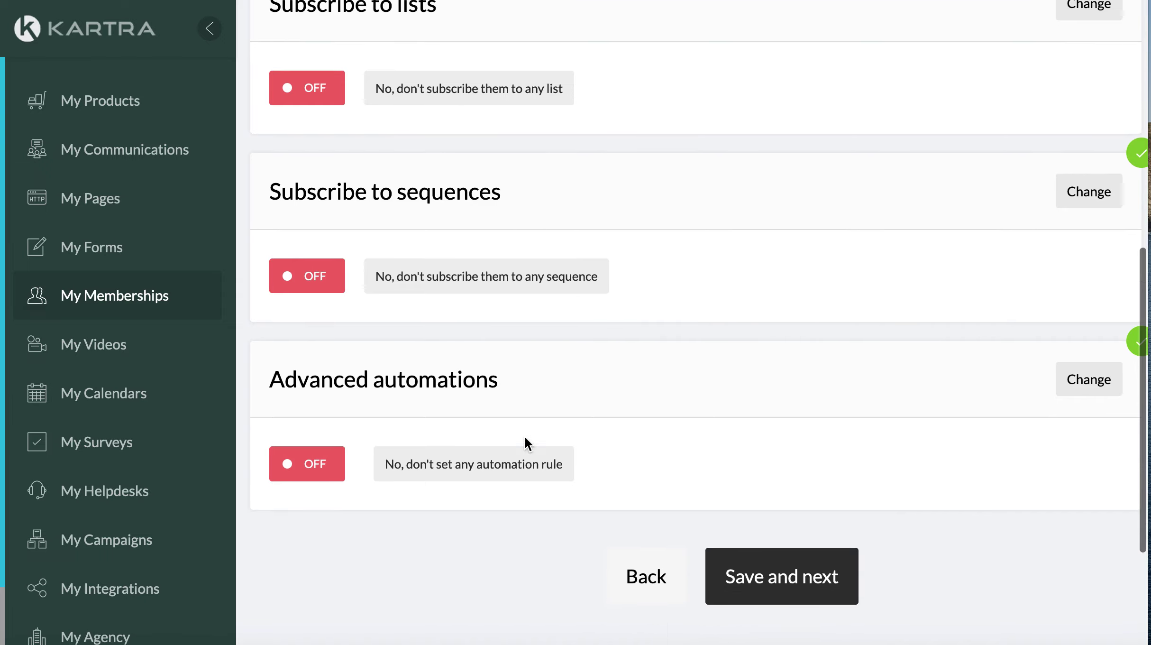
scroll(525, 441, "up", 10)
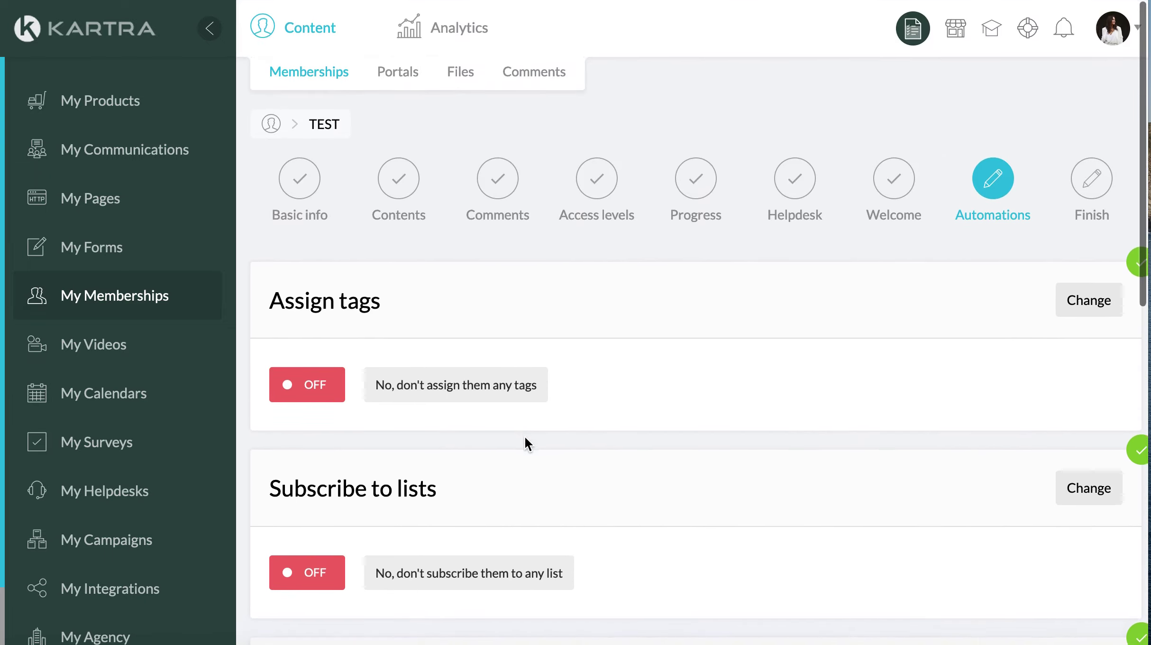
scroll(525, 435, "down", 10)
left_click(772, 405)
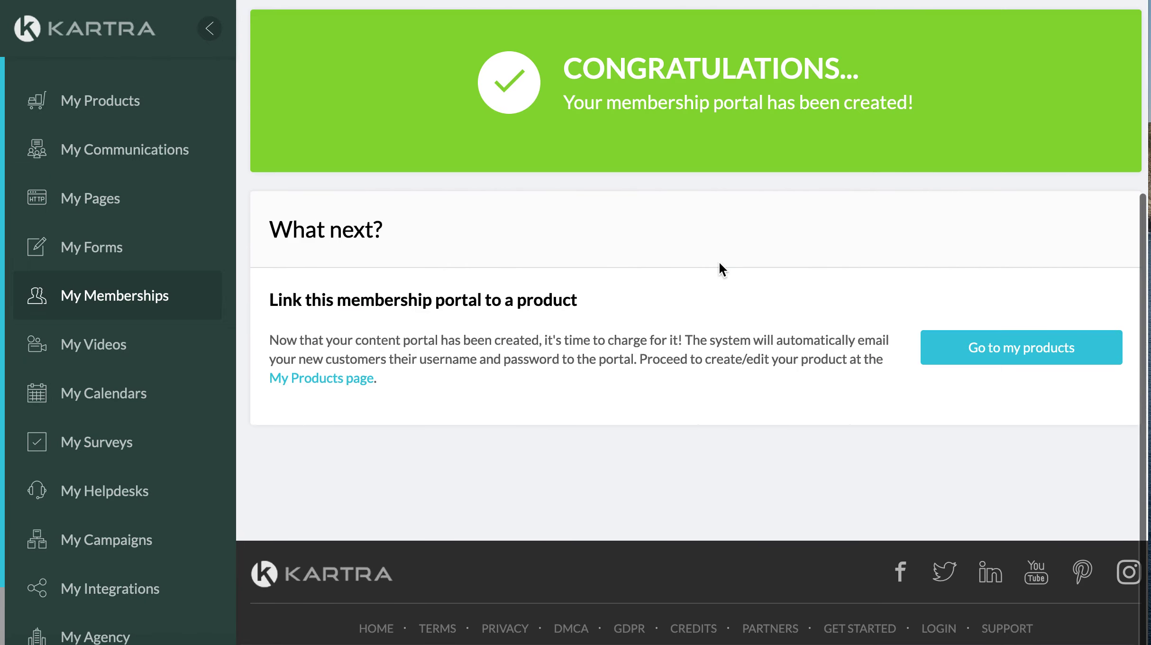
Open the TEST membership's portal from the memberships list using its admin login link
scroll(719, 264, "up", 5)
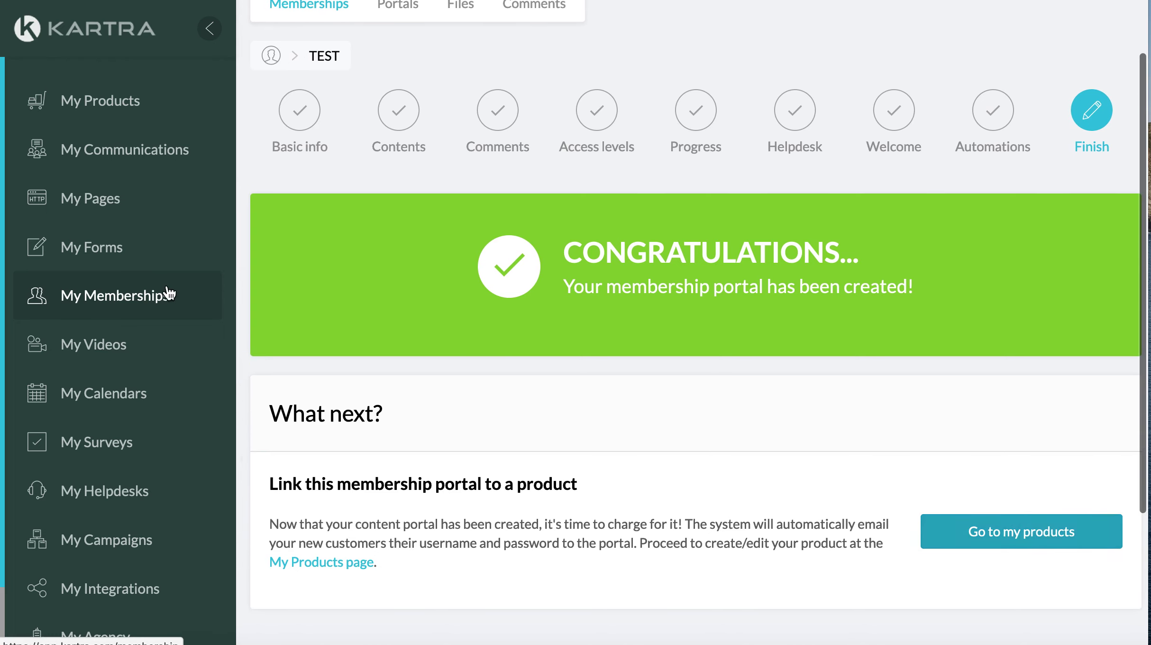
left_click(134, 301)
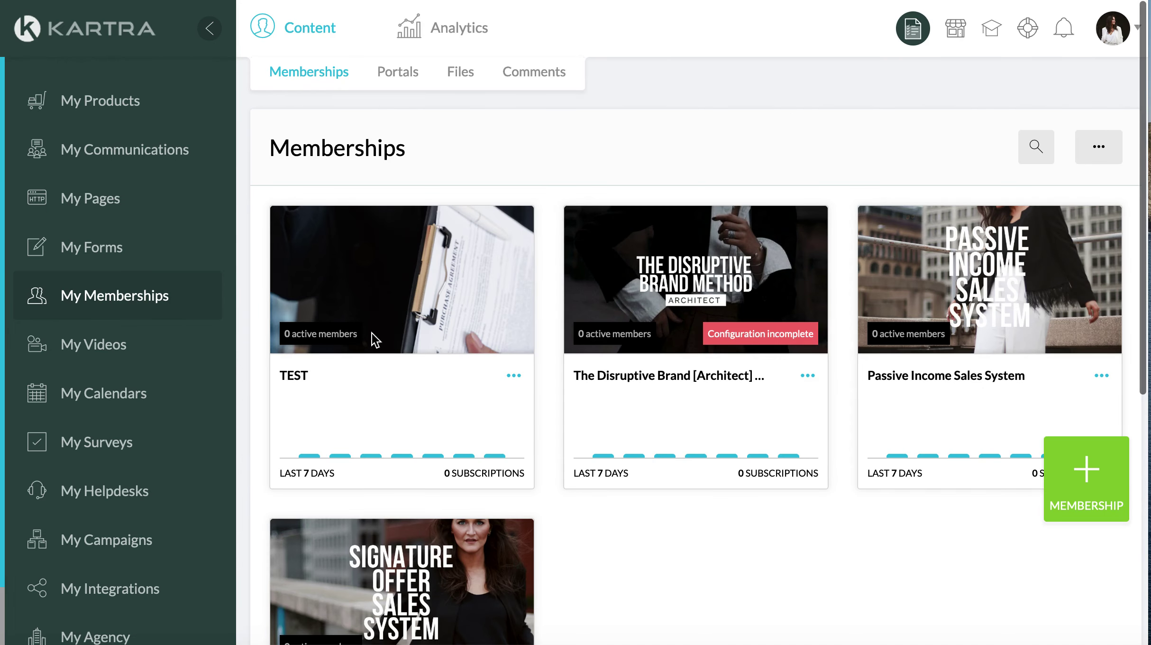
left_click(515, 376)
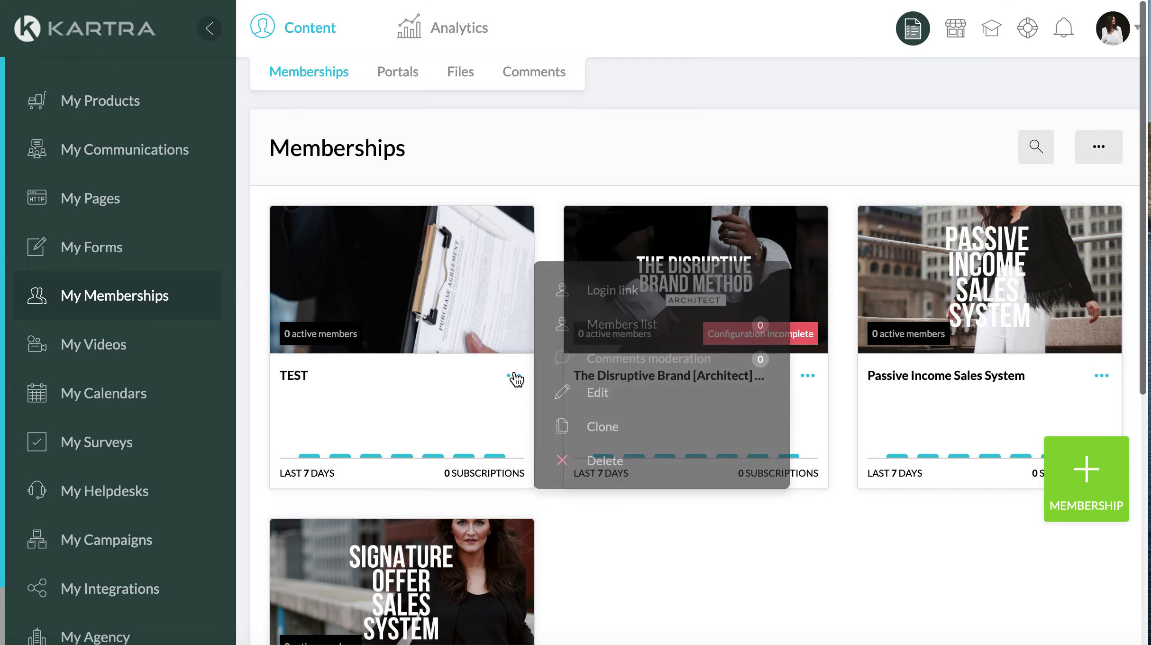
left_click(625, 303)
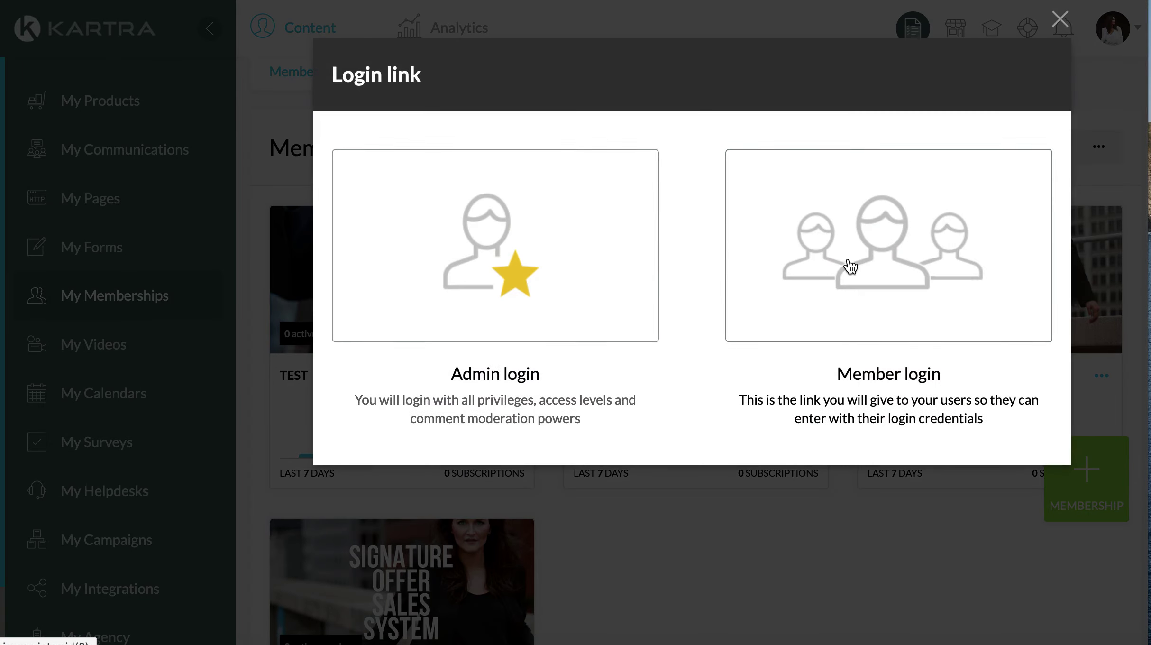
left_click(564, 253)
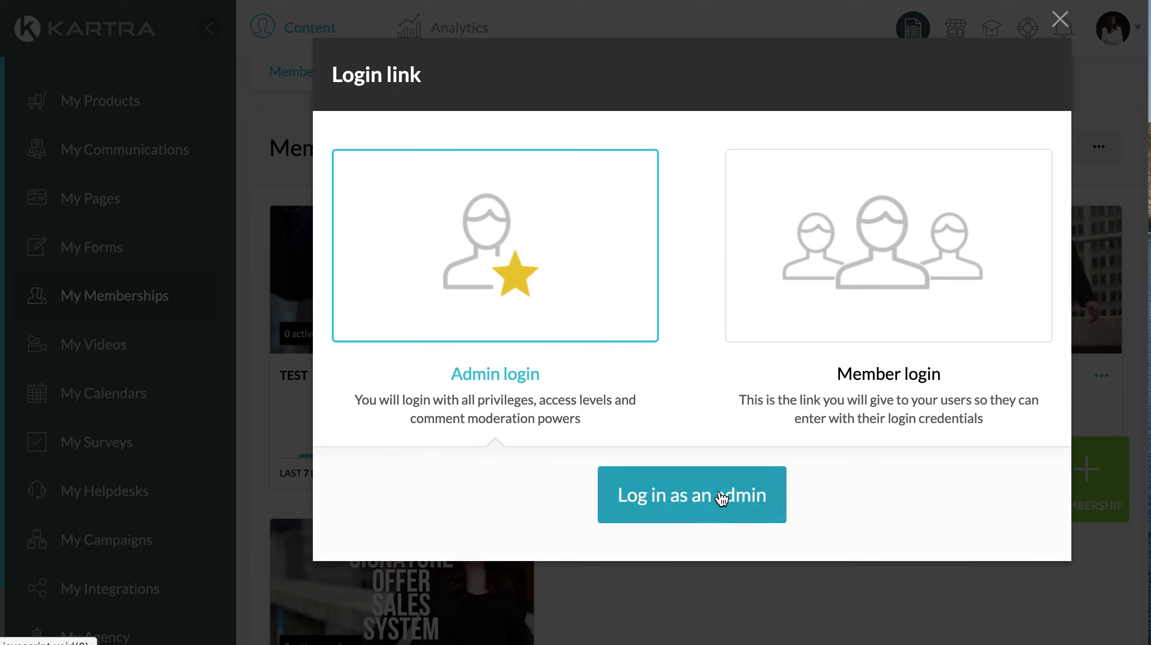
left_click(655, 496)
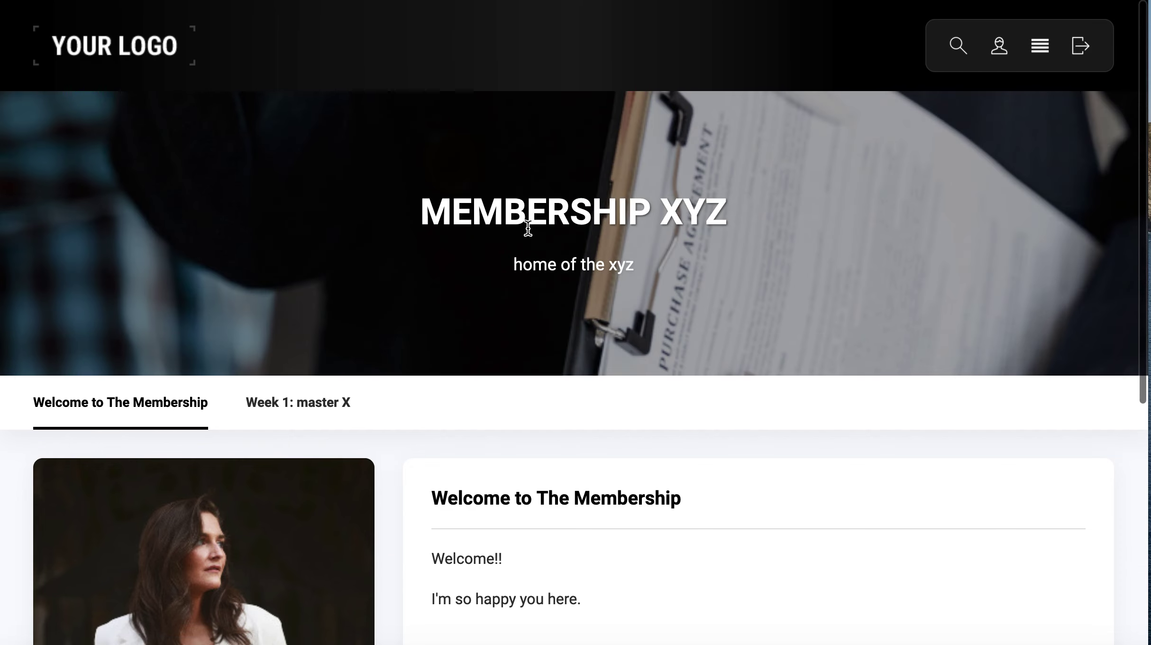
Look over the portal's welcome page and open the Learn XYZ post under Week 1: master X
scroll(528, 228, "down", 8)
scroll(527, 225, "up", 8)
mouse_move(285, 400)
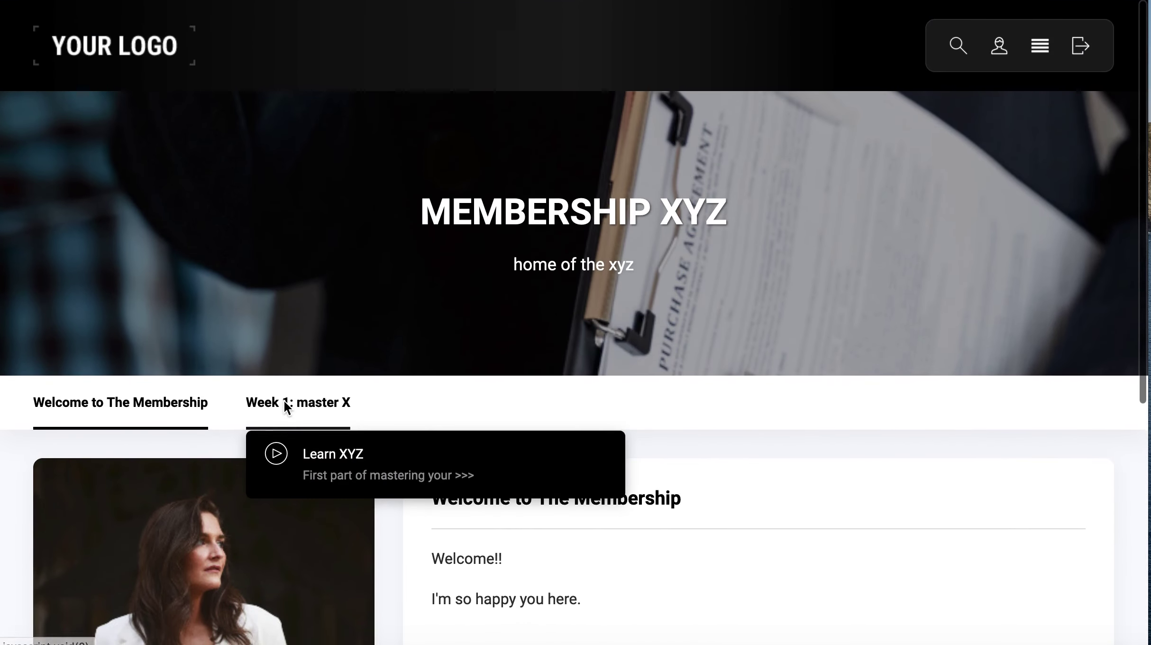
left_click(318, 452)
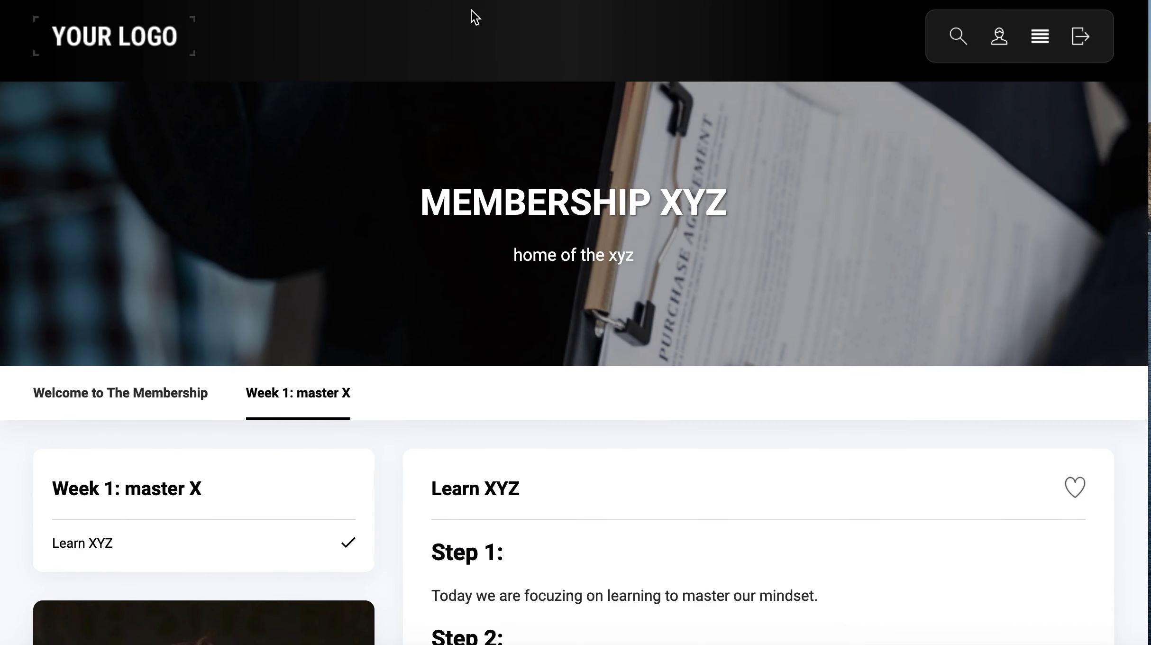
Return to the memberships list, close the login link dialog and view the TEST membership's available actions
key("ctrl+shift+Tab")
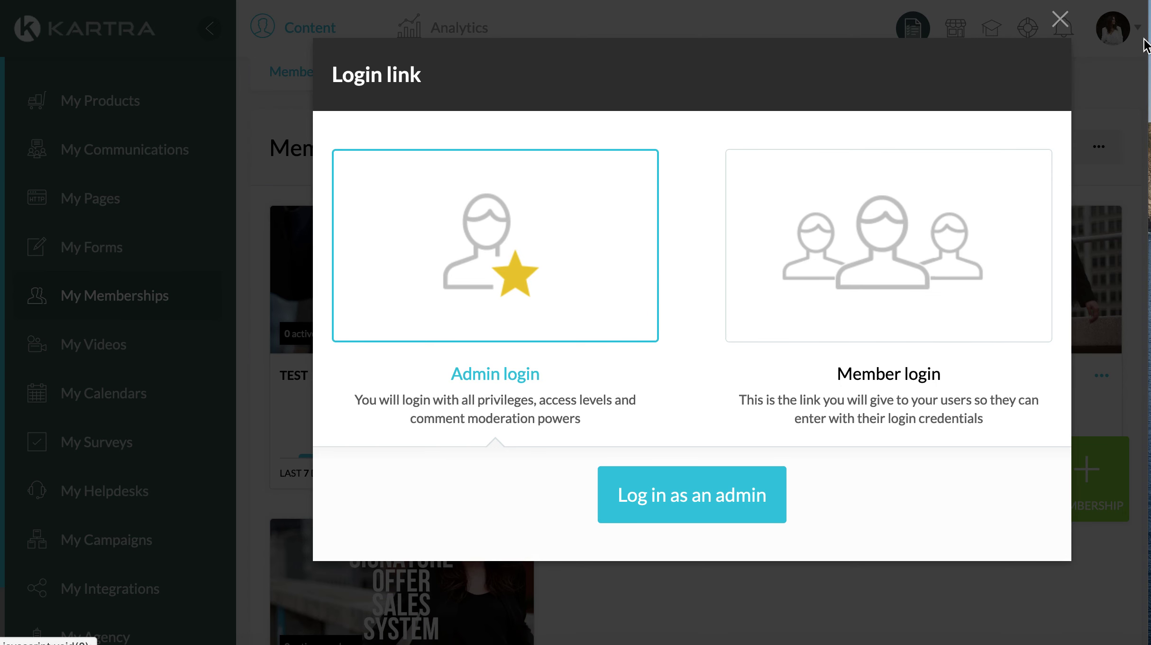
left_click(1060, 20)
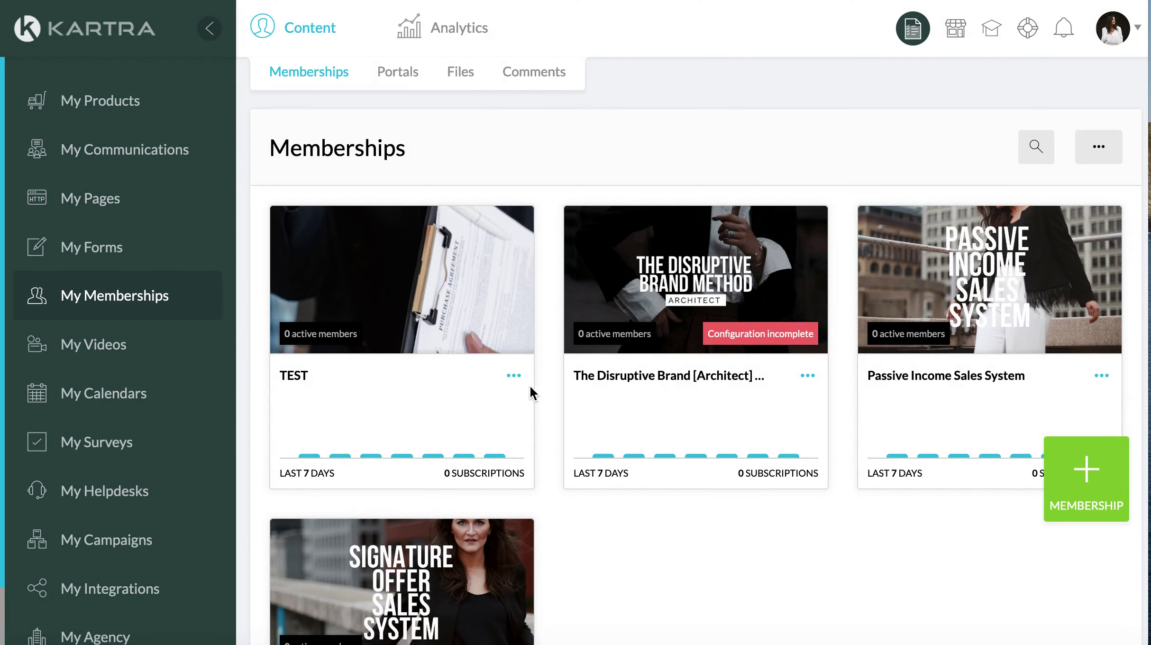
left_click(514, 375)
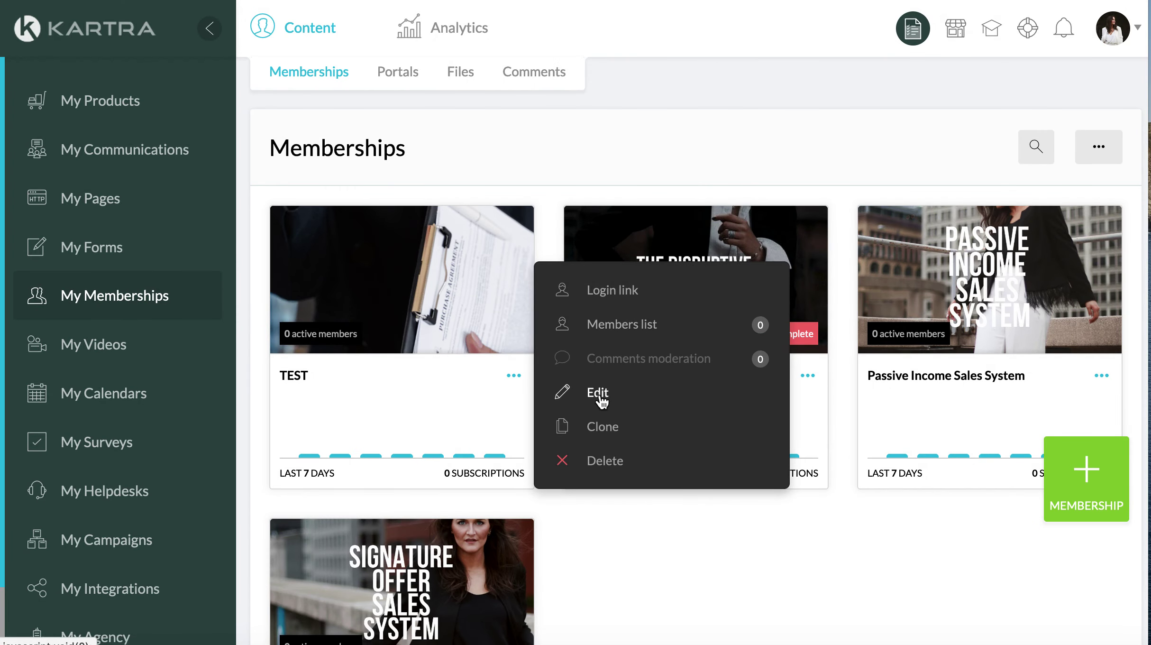
left_click(588, 165)
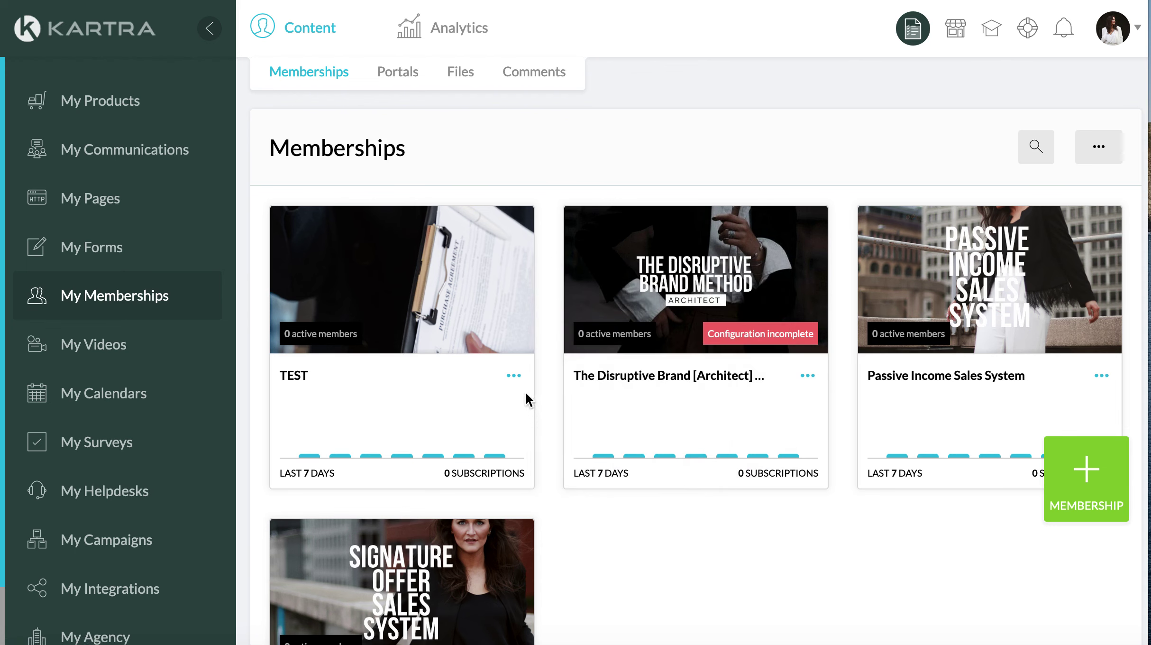
left_click(514, 376)
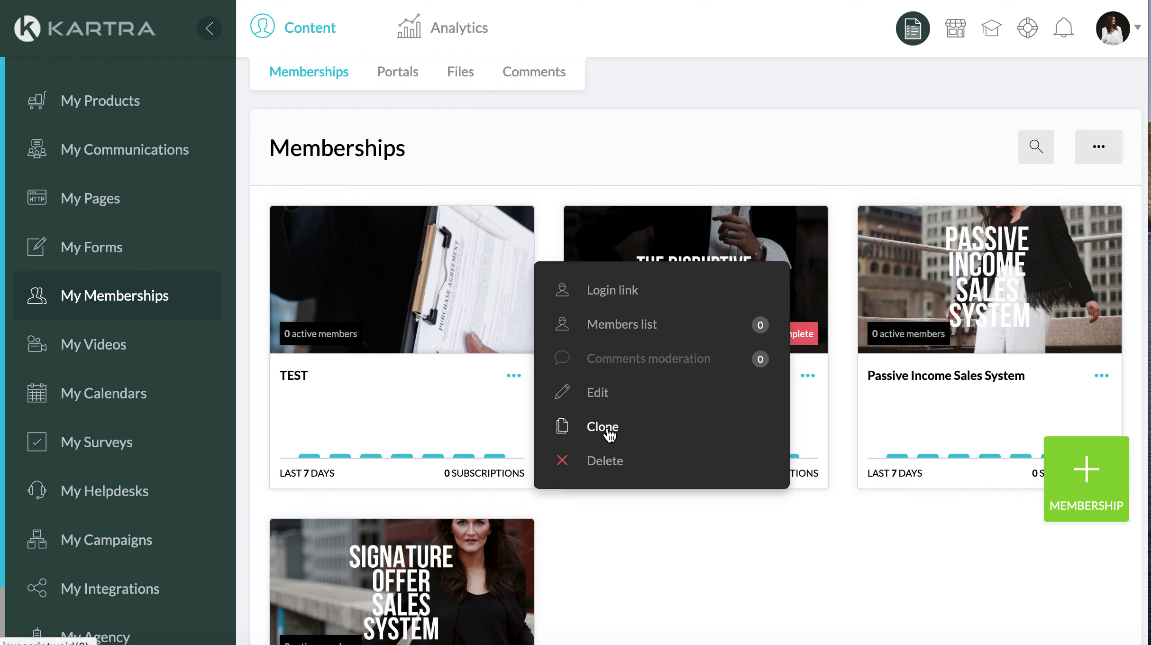